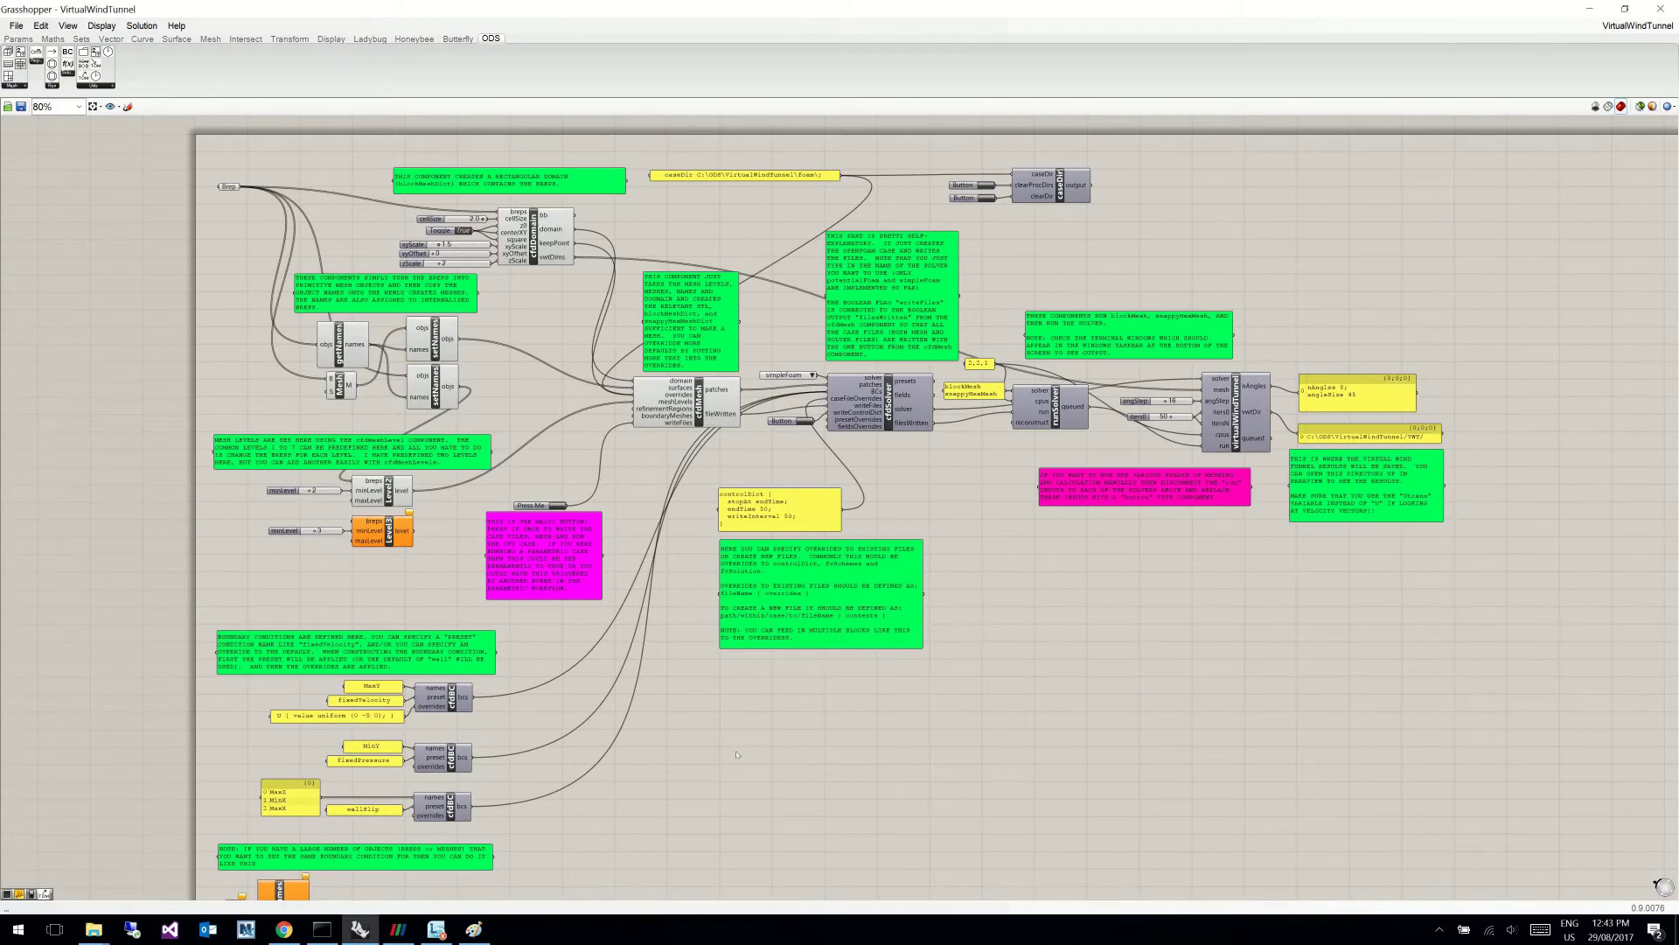
# Step: Switch to Chrome and find the Virtual Wind Tunnel (multiple wind directions) entry among the Swift example files
pyautogui.click(284, 929)
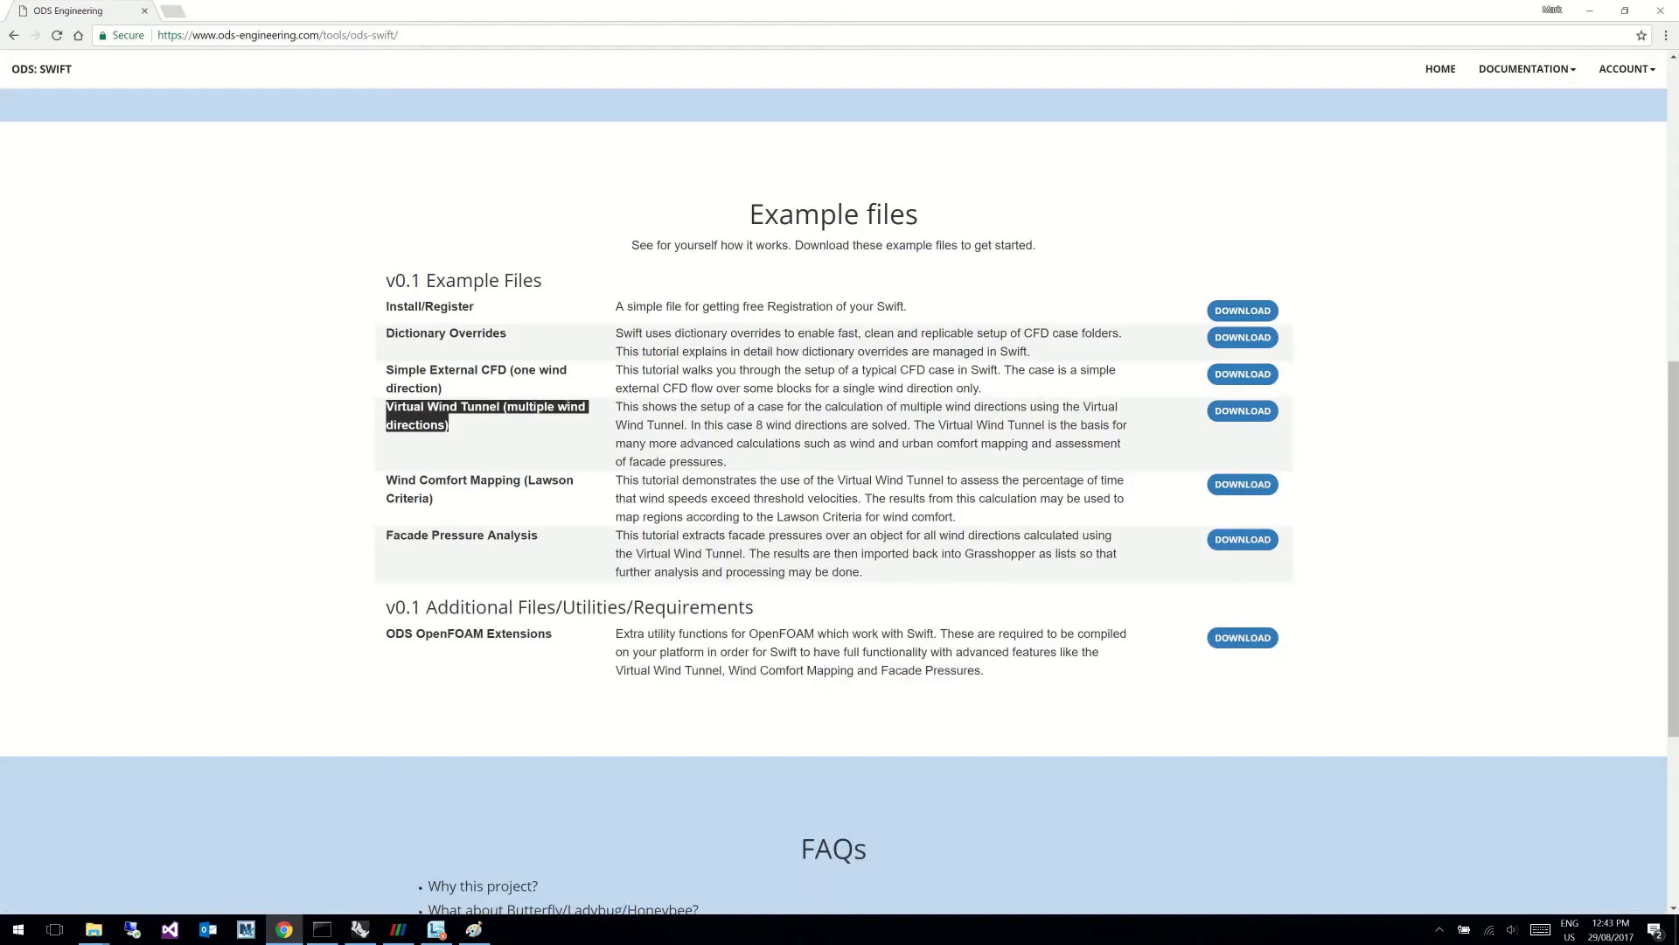
pyautogui.scroll(8, 631, 329)
pyautogui.scroll(-8, 622, 346)
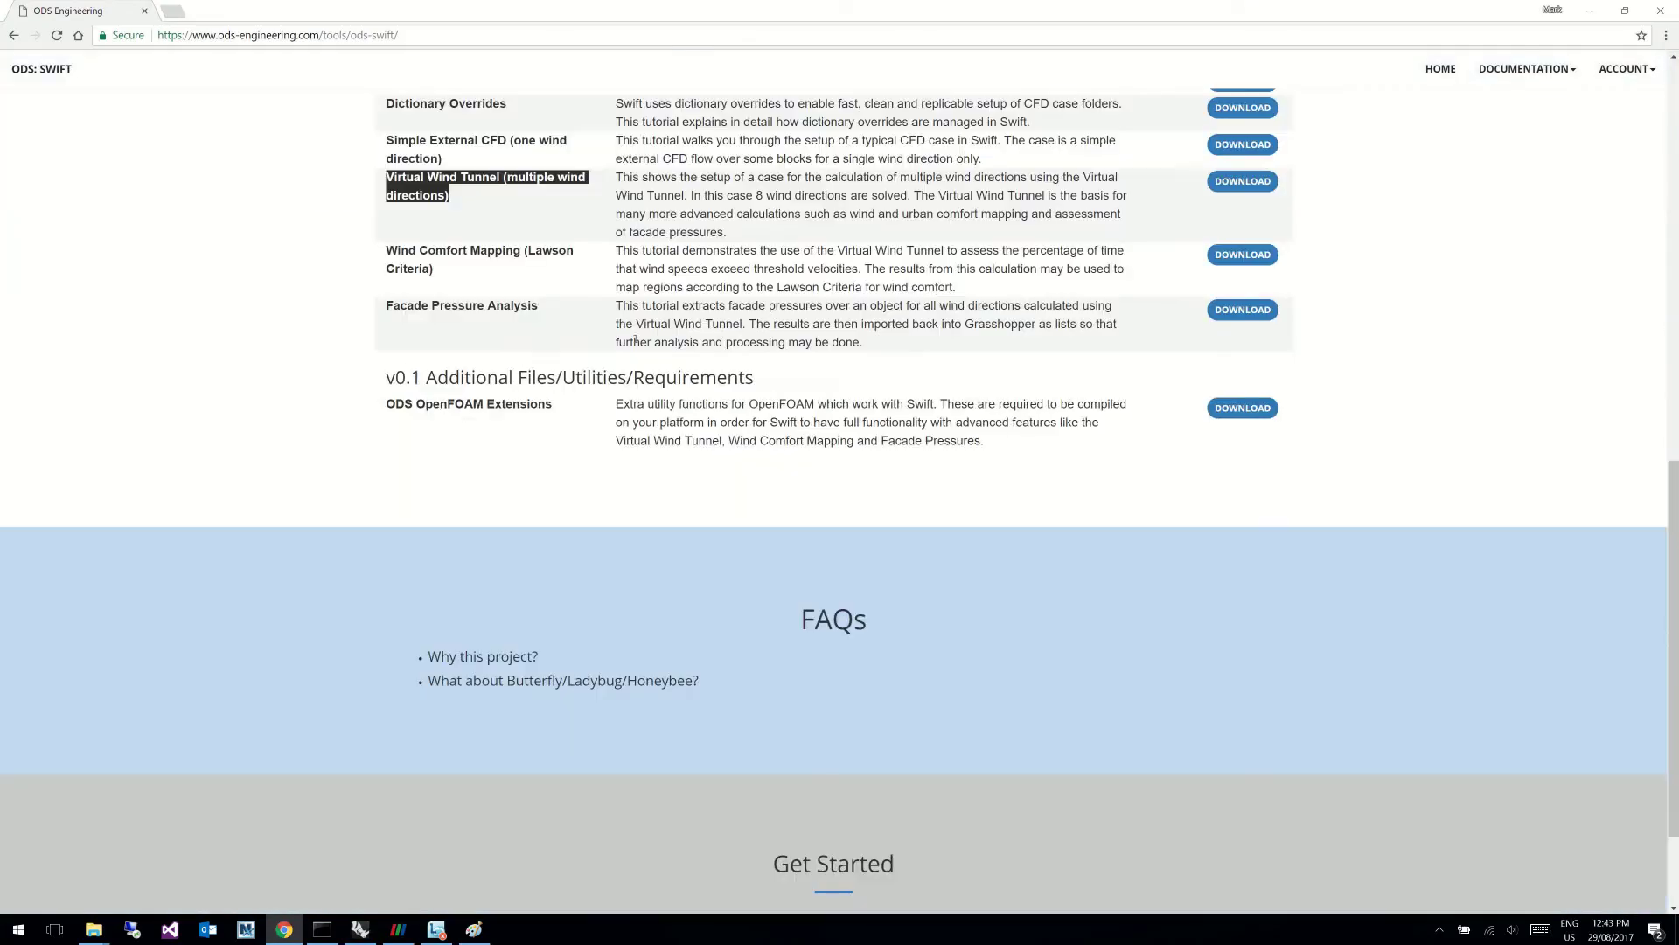
pyautogui.scroll(1, 622, 343)
pyautogui.moveTo(386, 406); pyautogui.dragTo(472, 429)
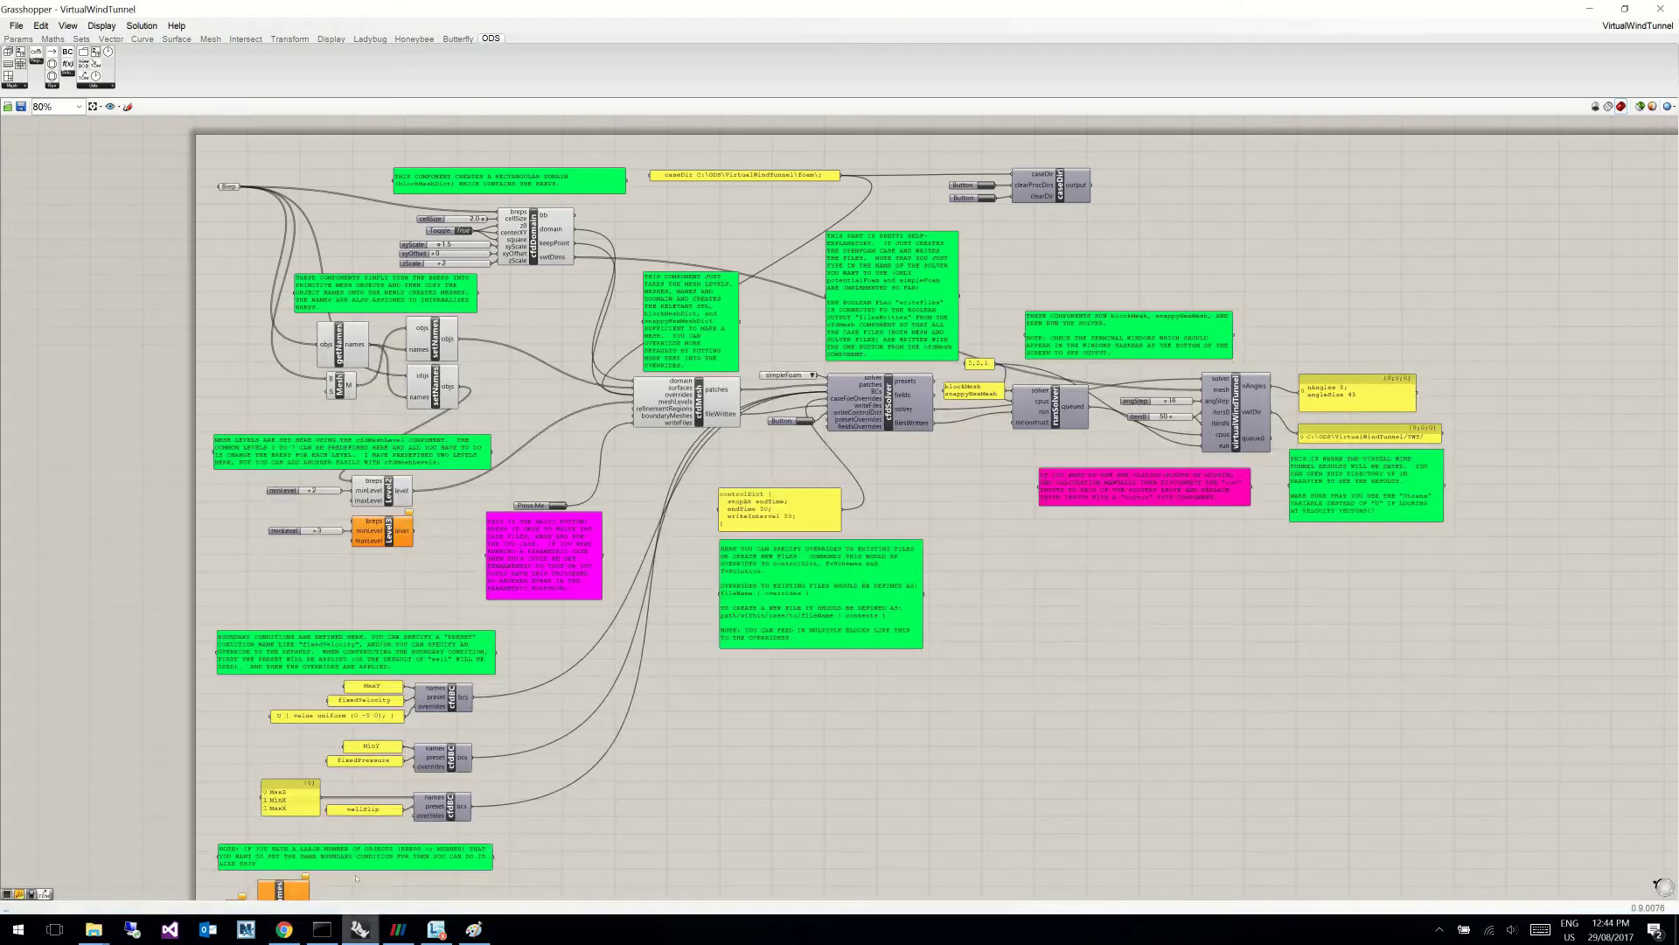
# Step: Switch to ParaView and step forward and back through the wind-direction results, returning to the first time step
pyautogui.click(359, 929)
pyautogui.click(398, 929)
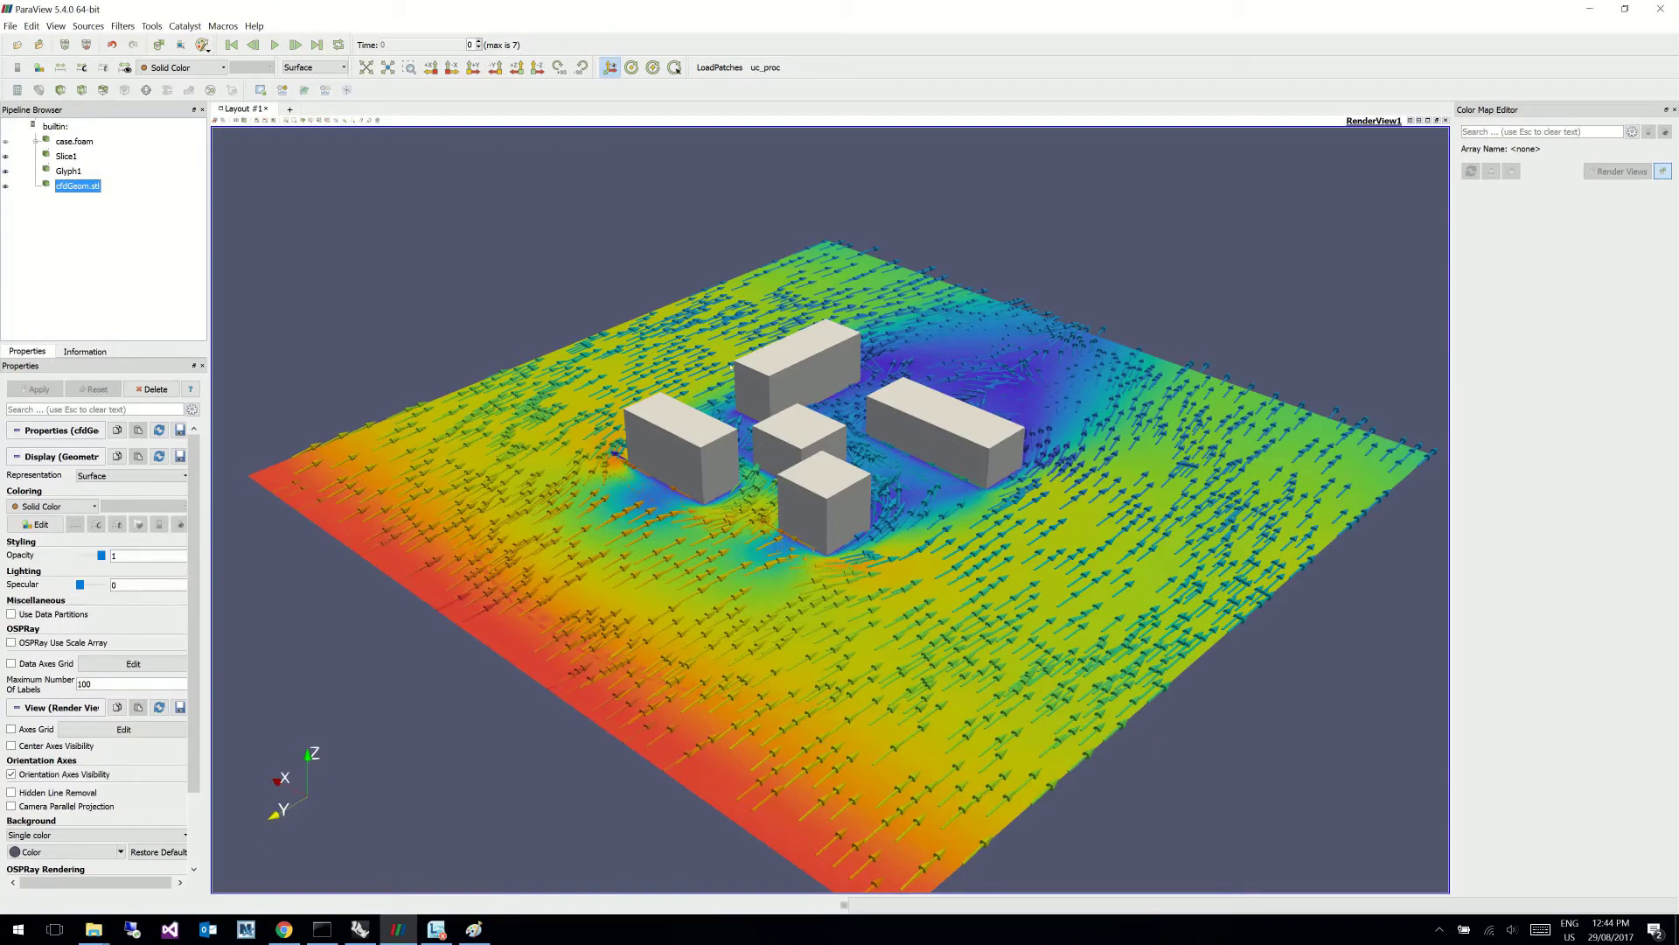
pyautogui.click(298, 45)
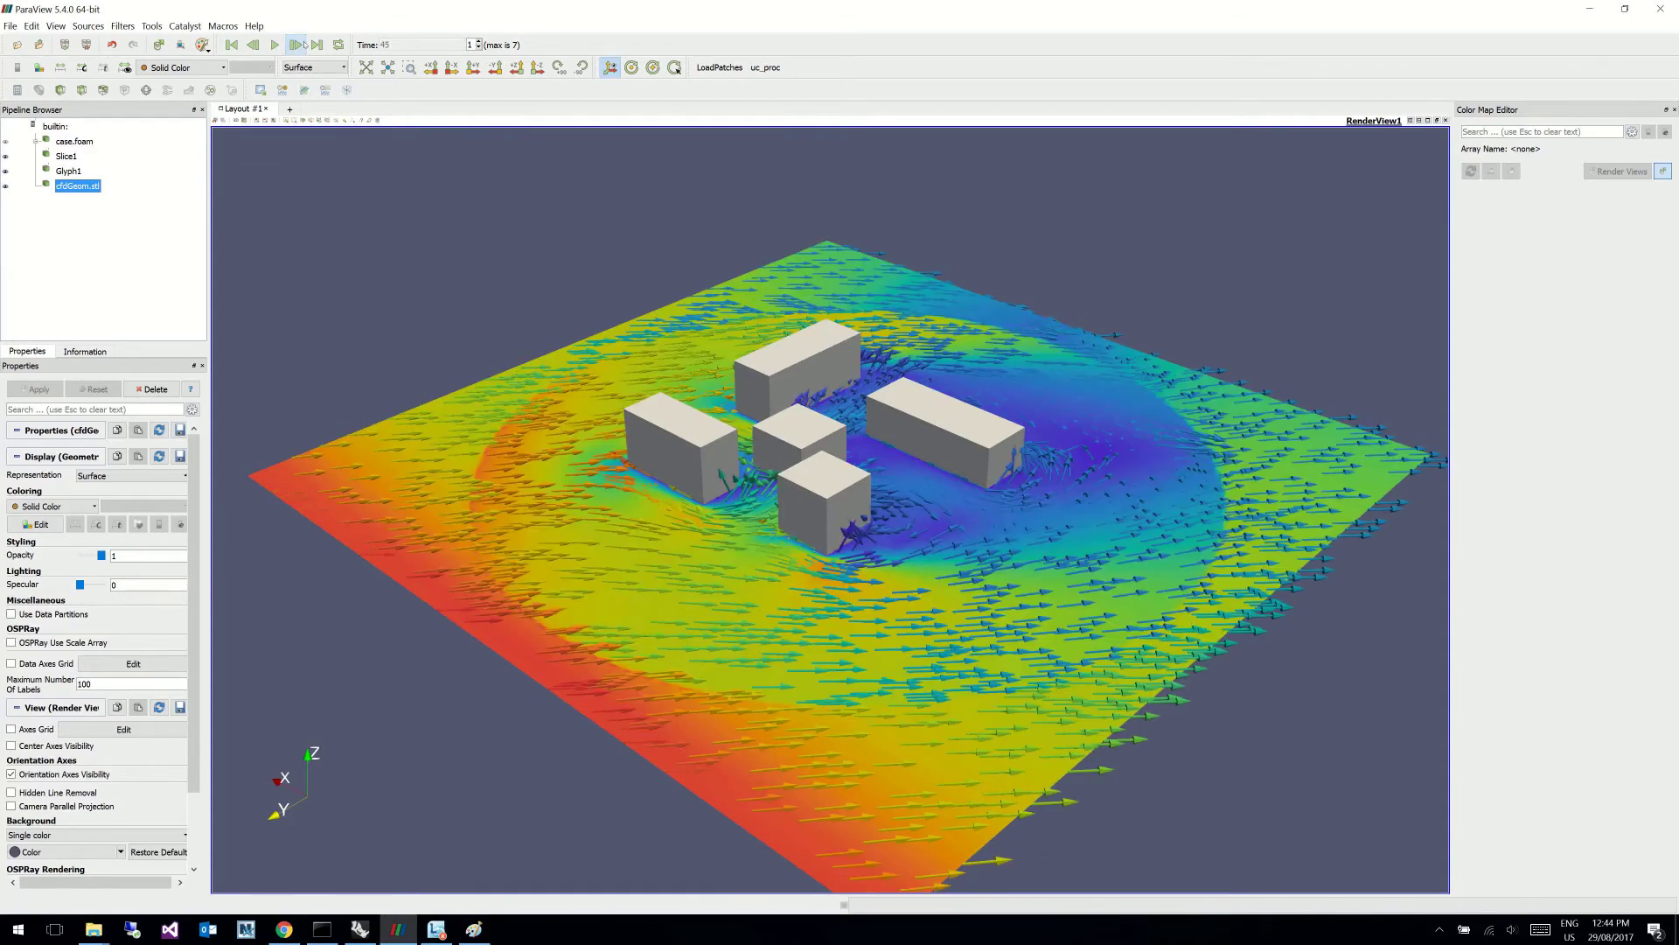
pyautogui.click(297, 44)
pyautogui.click(297, 45)
pyautogui.click(298, 44)
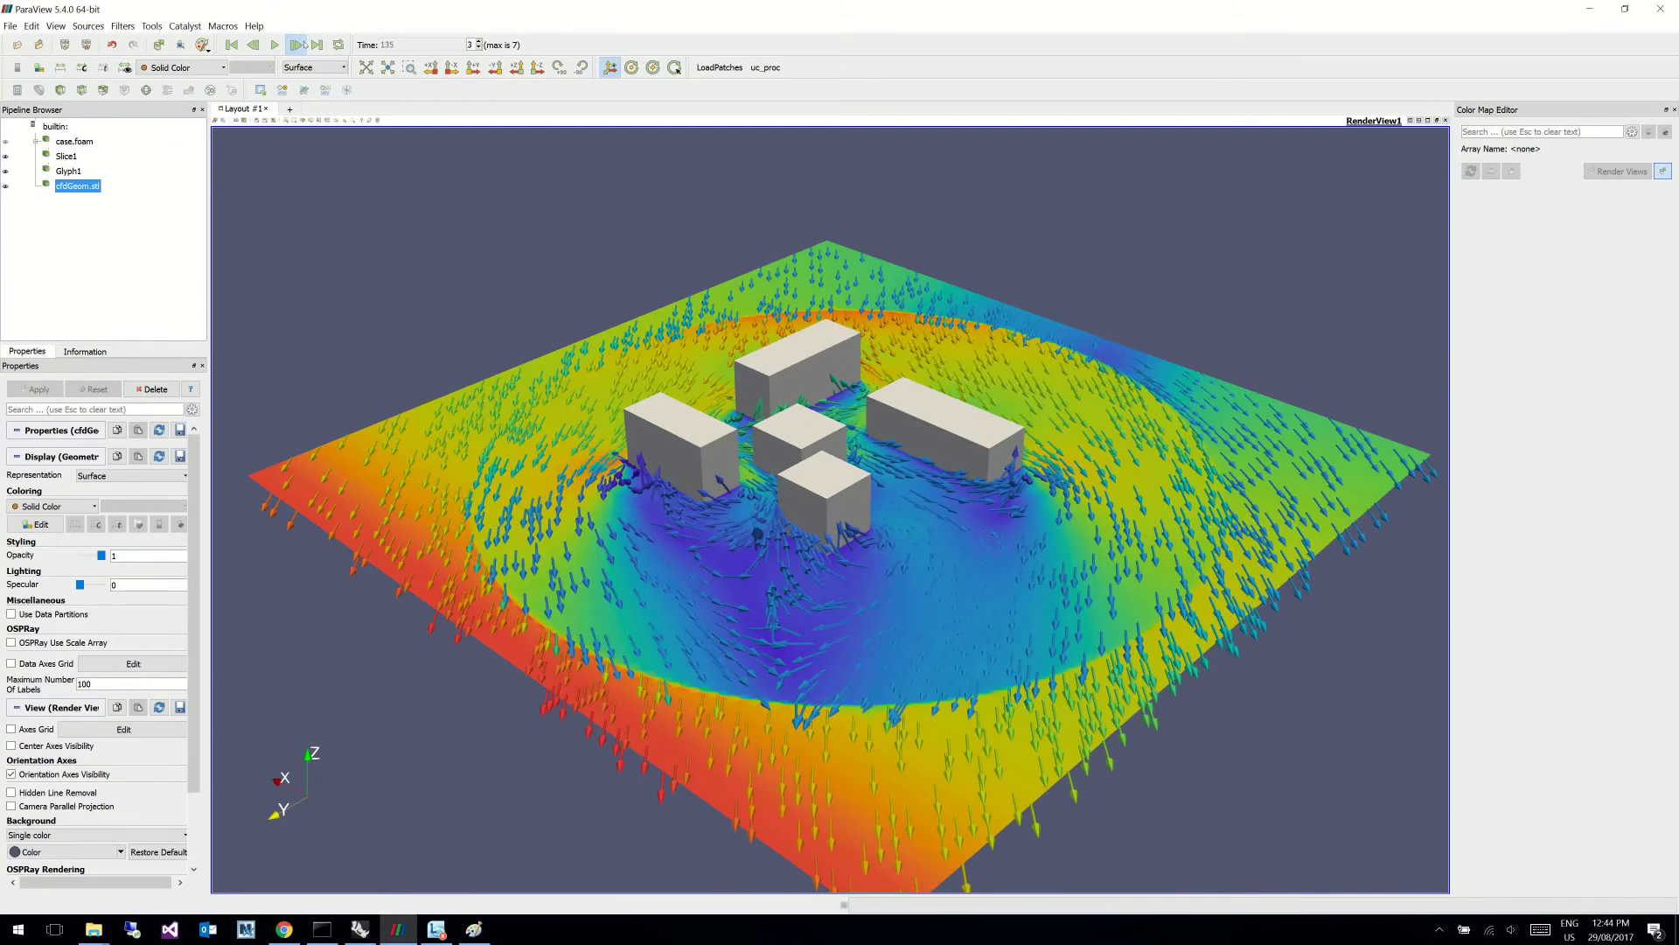
pyautogui.click(297, 44)
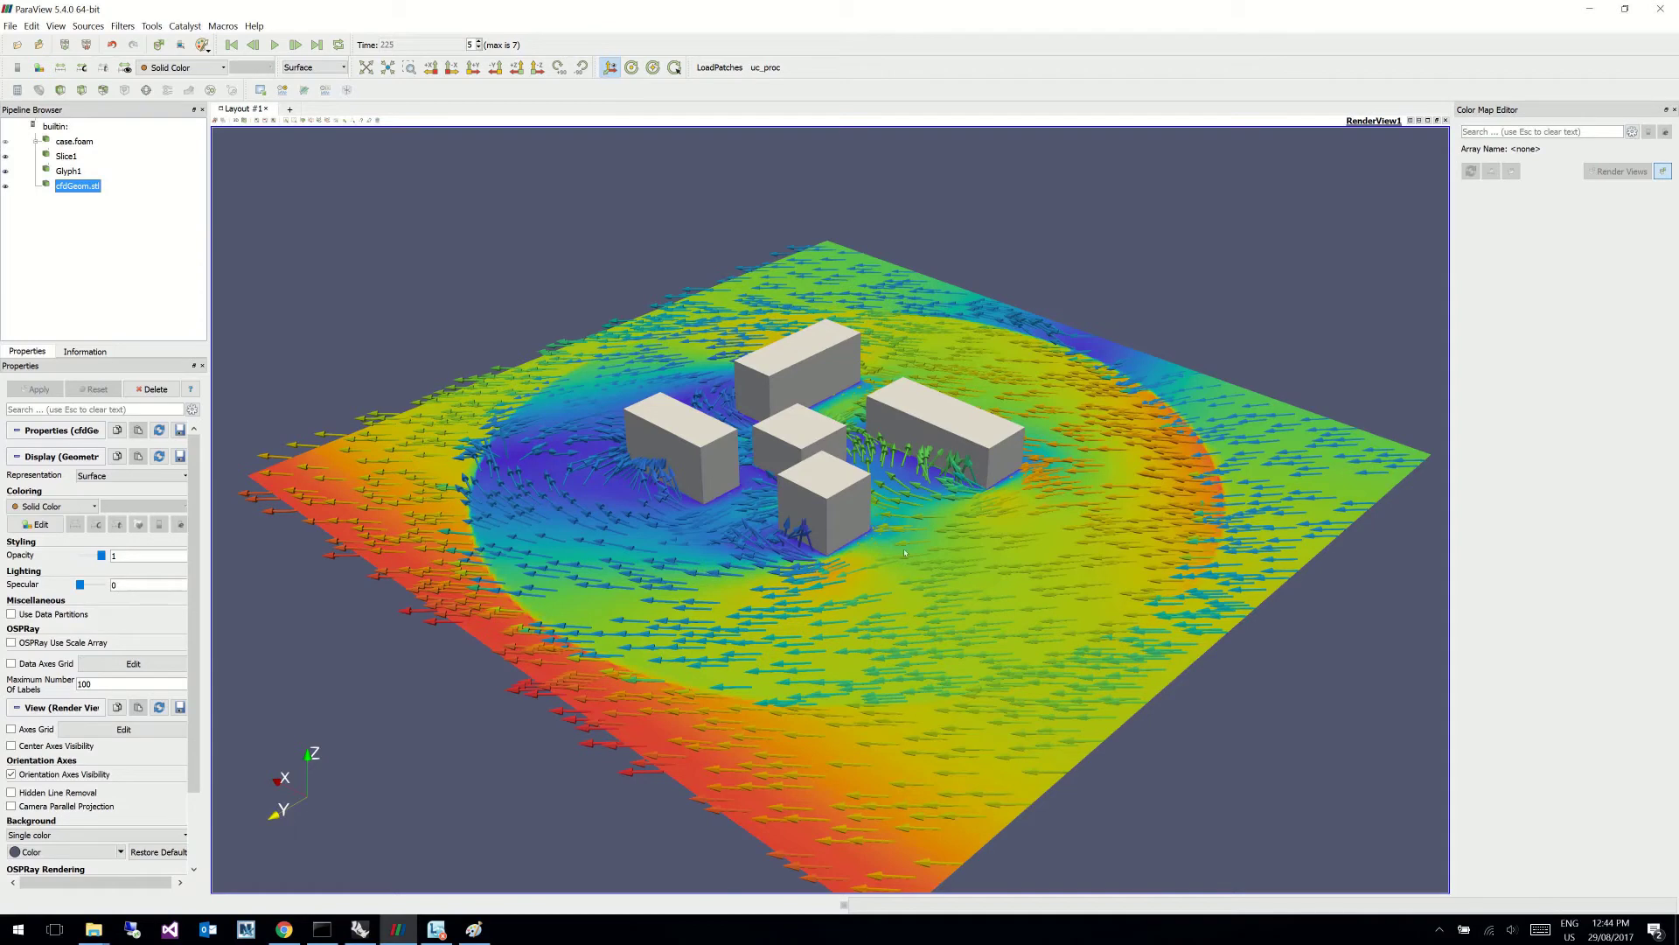
pyautogui.click(252, 46)
pyautogui.click(252, 45)
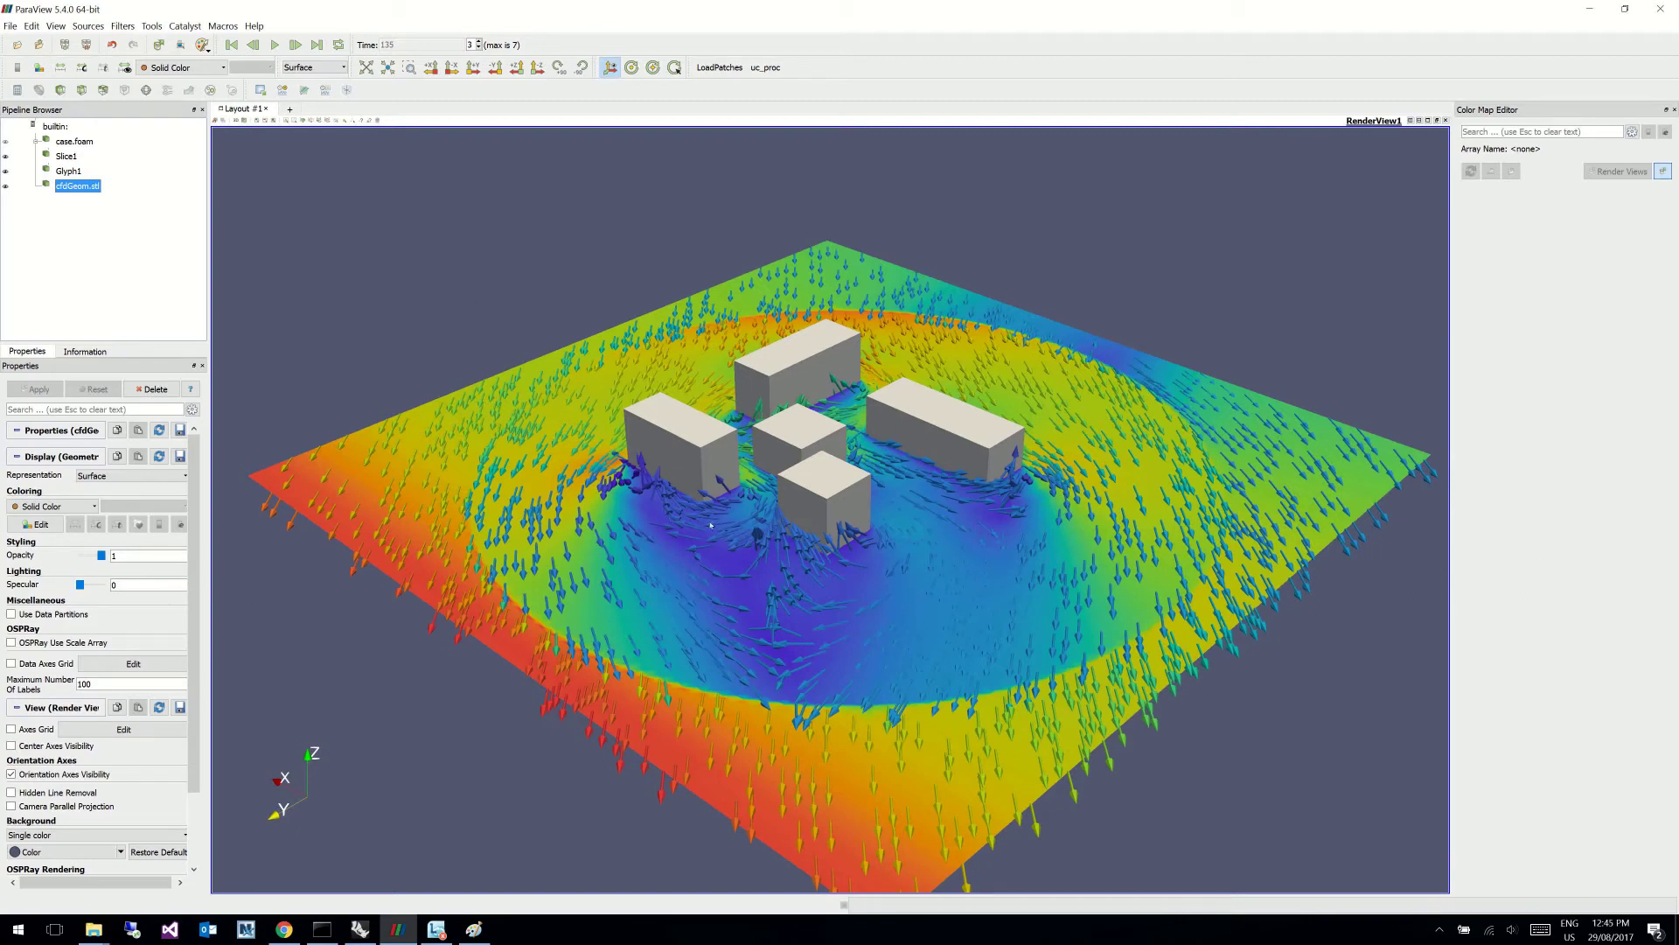
pyautogui.click(231, 45)
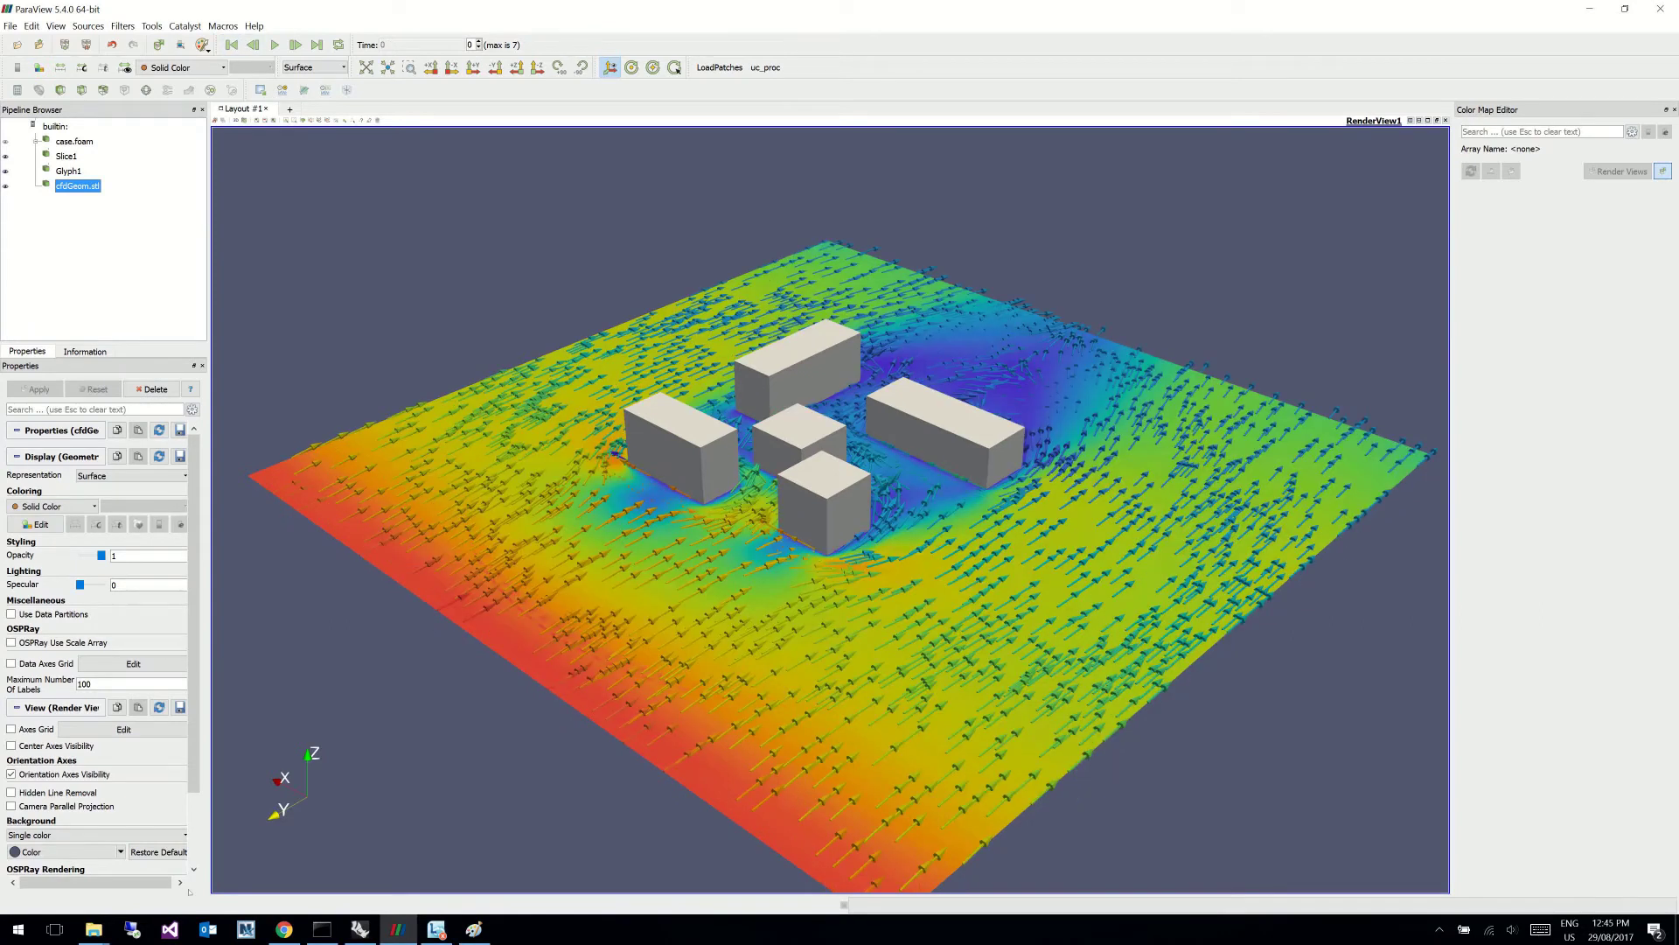
# Step: Switch to Grasshopper, add a cfdDomain component and connect the Brep parameter to its breps input
pyautogui.click(360, 929)
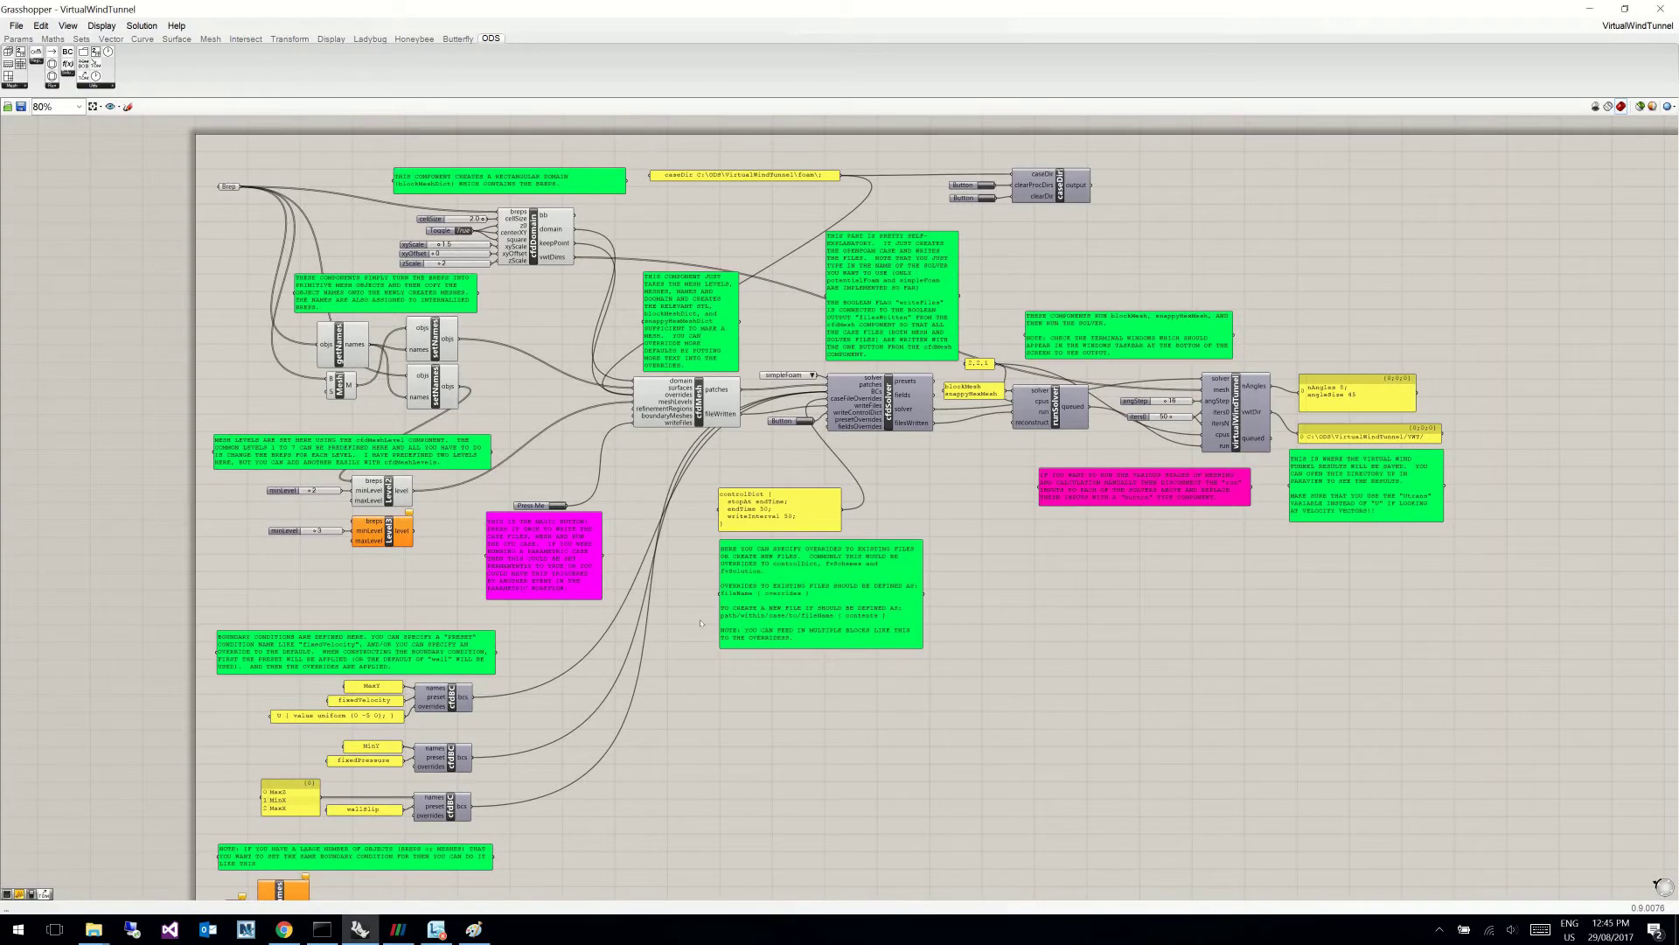
pyautogui.moveTo(683, 604); pyautogui.dragTo(677, 577, button='right')
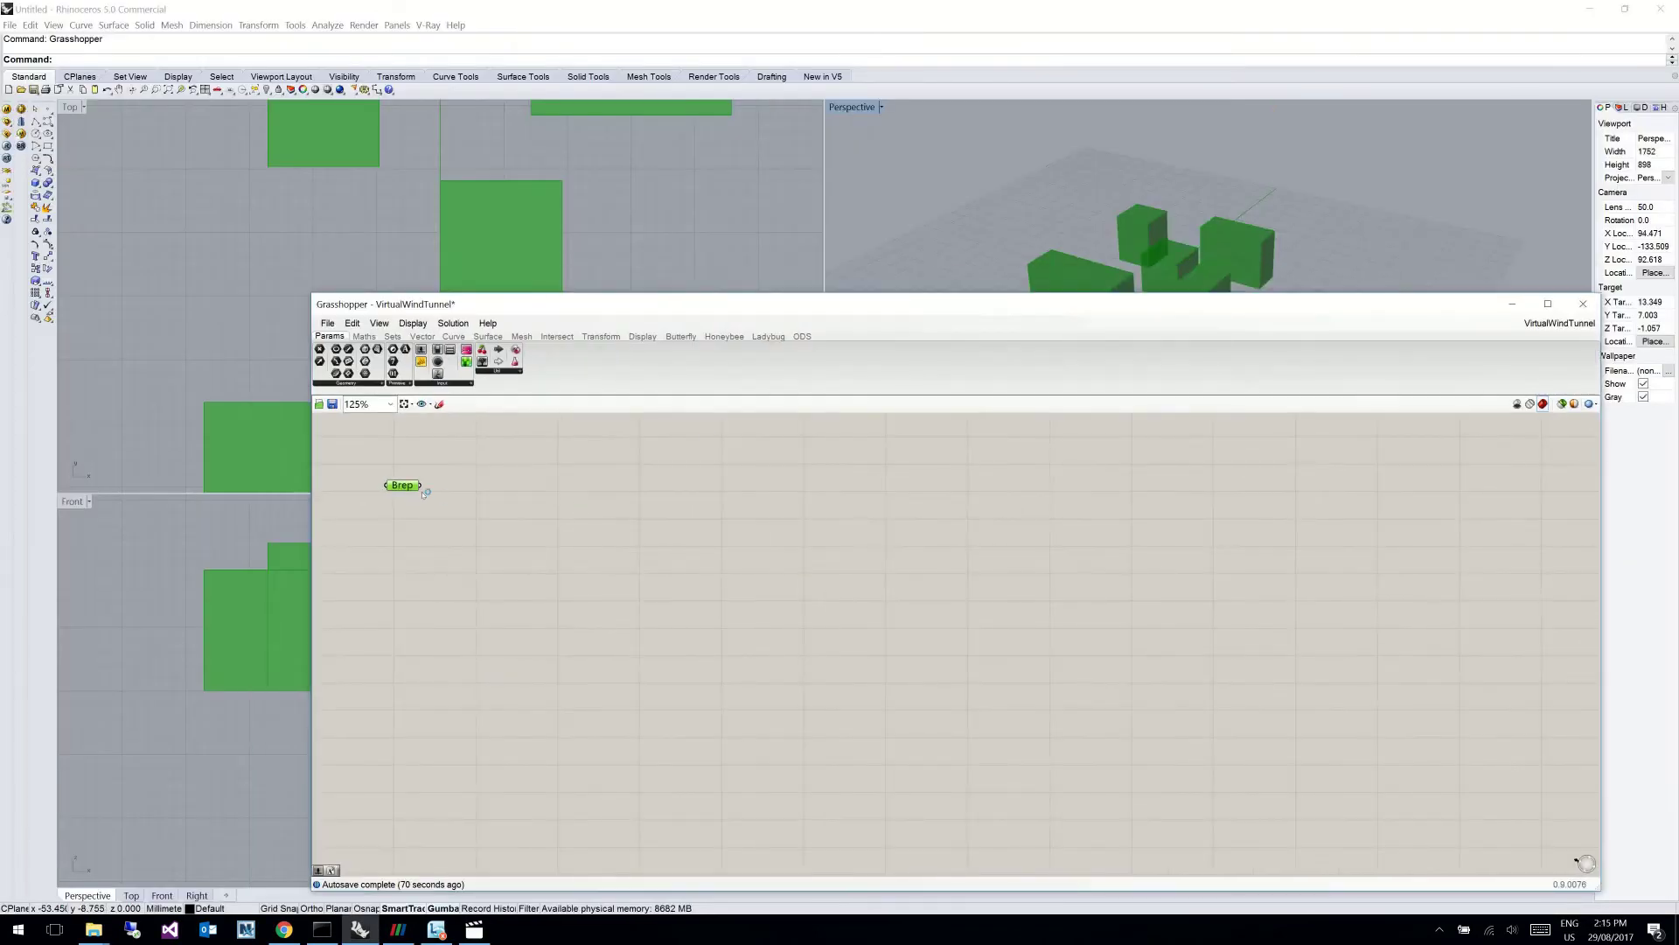
pyautogui.moveTo(402, 486); pyautogui.dragTo(399, 471)
pyautogui.moveTo(866, 308); pyautogui.dragTo(850, 405)
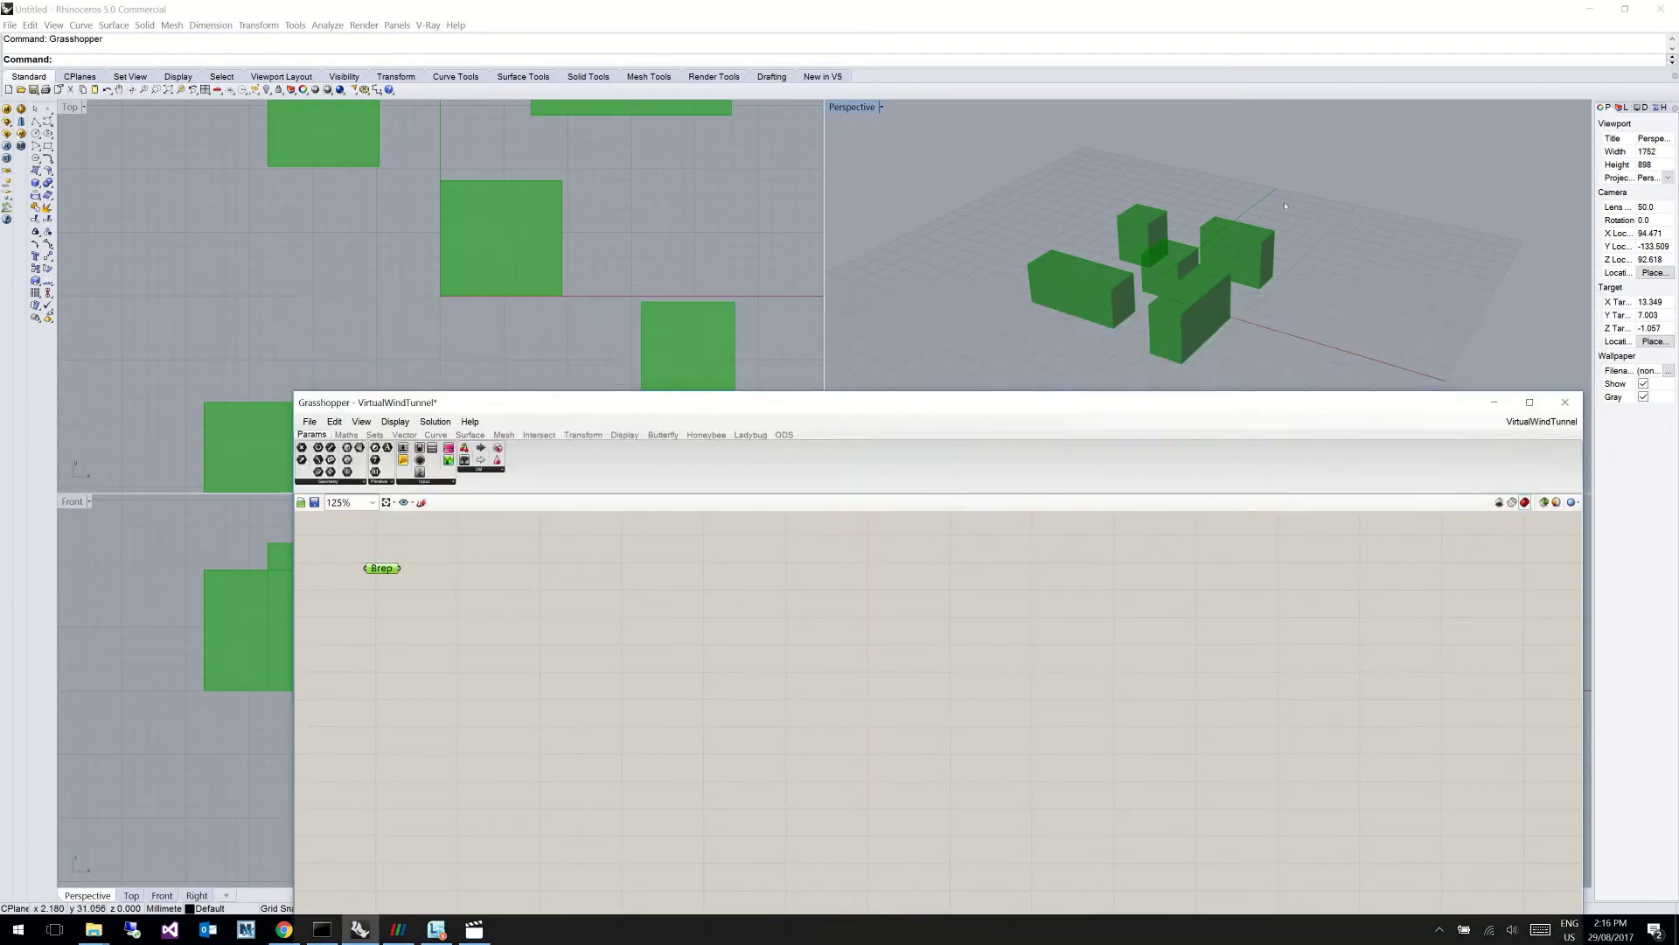
pyautogui.moveTo(982, 402); pyautogui.dragTo(994, 248)
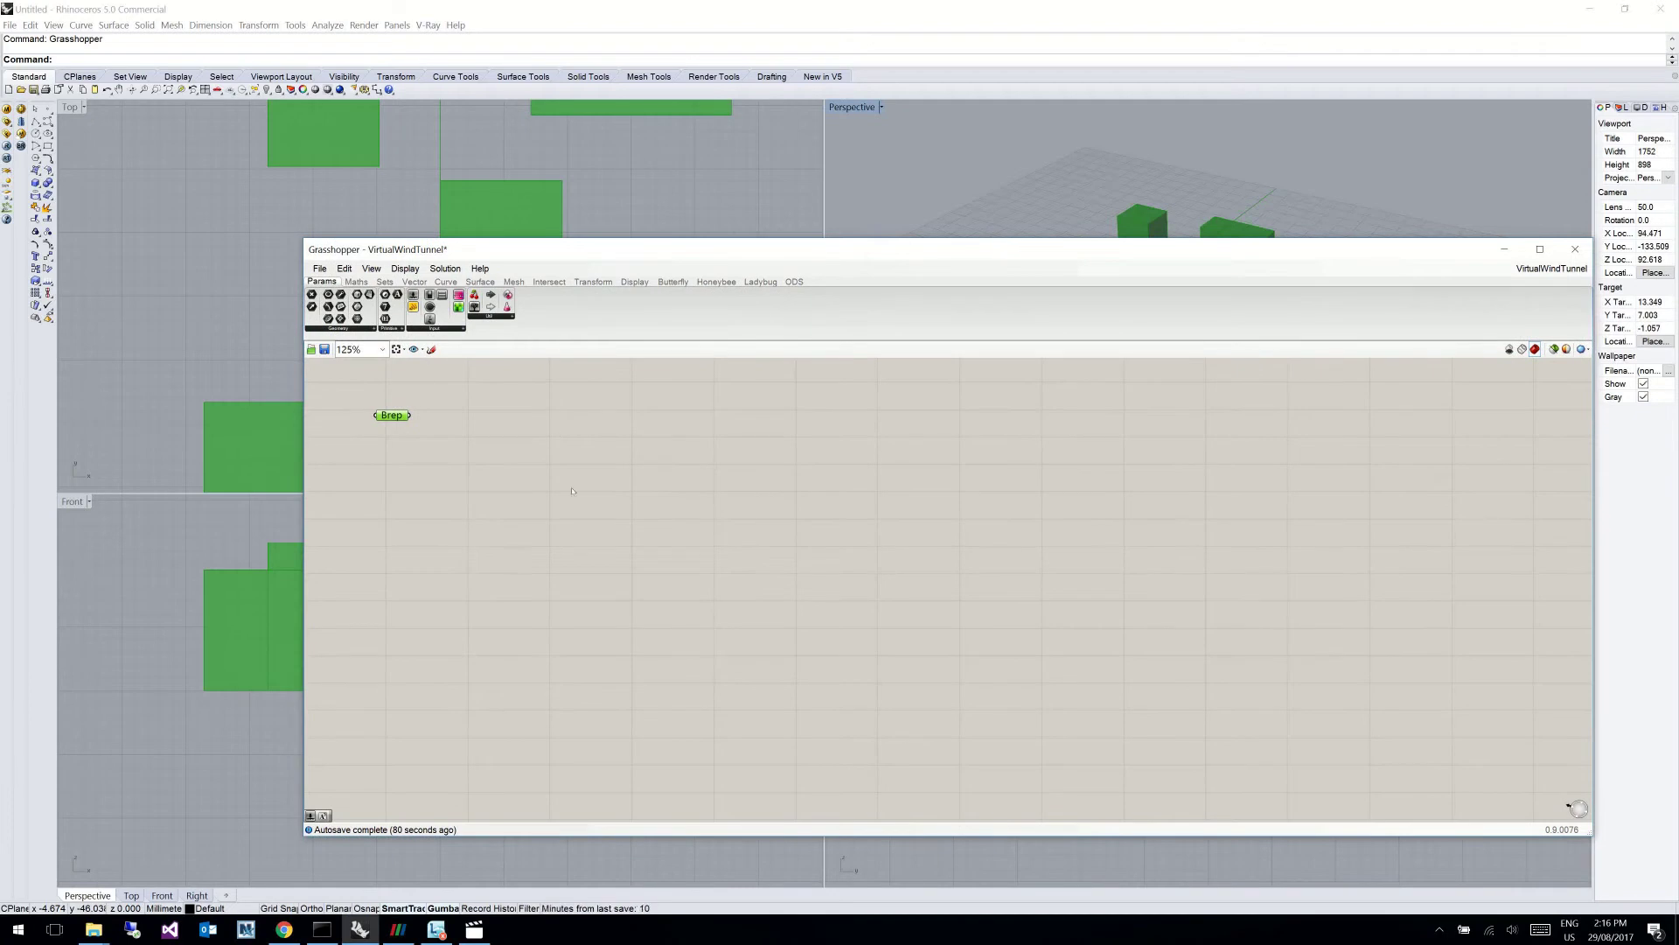
pyautogui.doubleClick(667, 507)
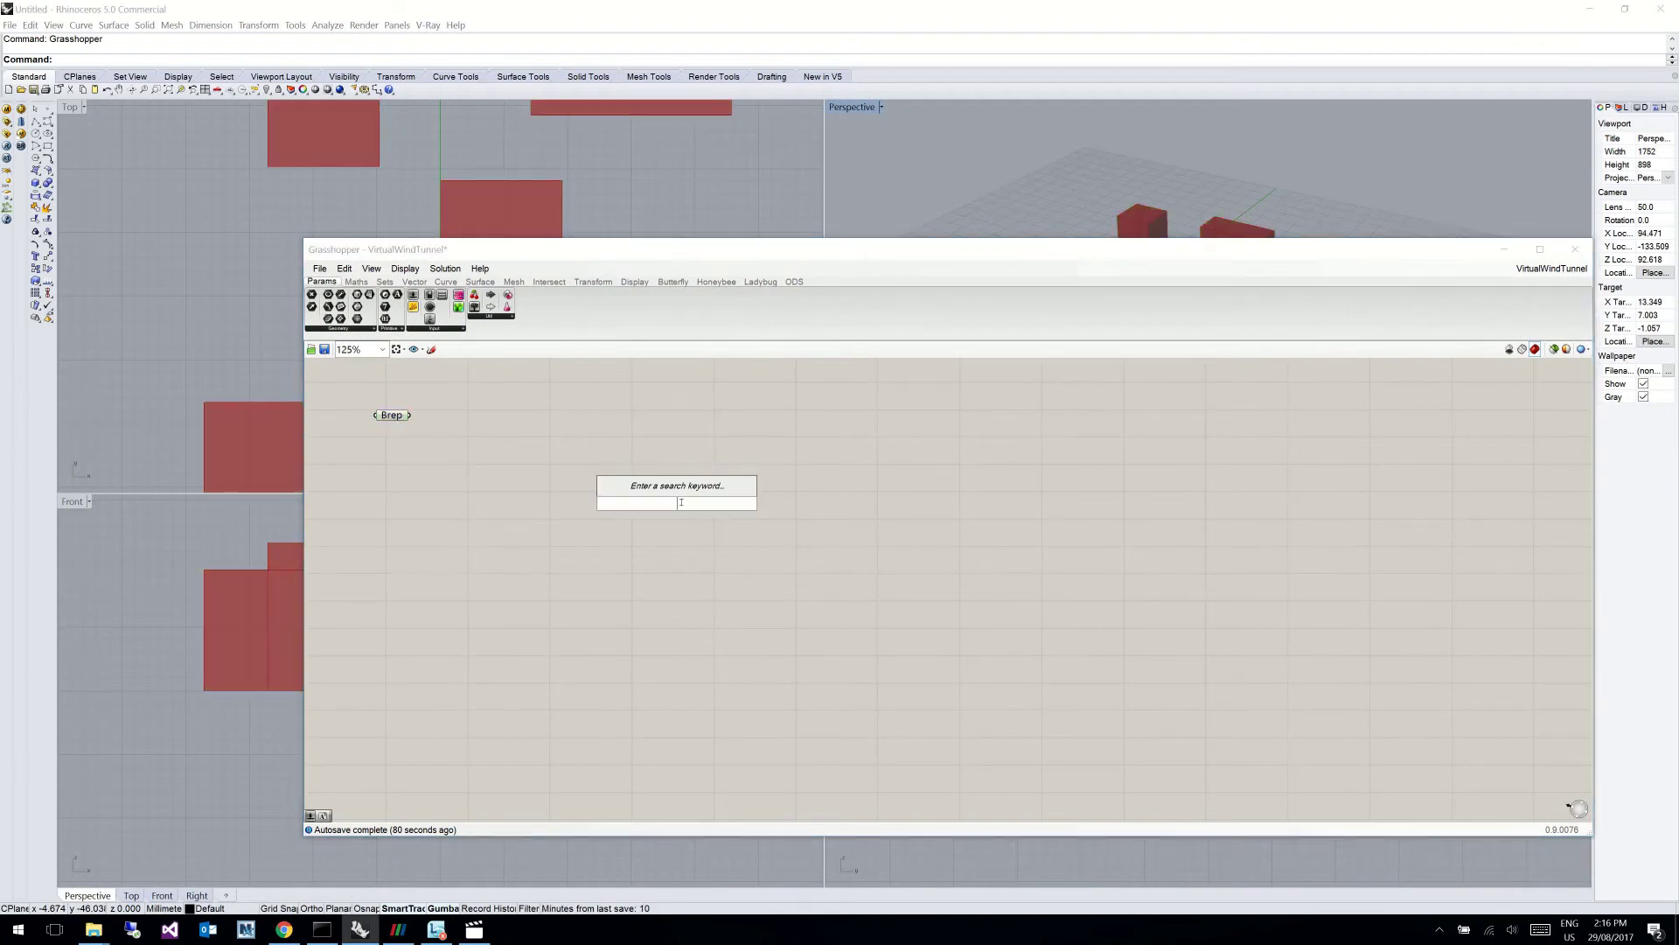
pyautogui.write('cfd')
pyautogui.press('Up')
pyautogui.press('Return')
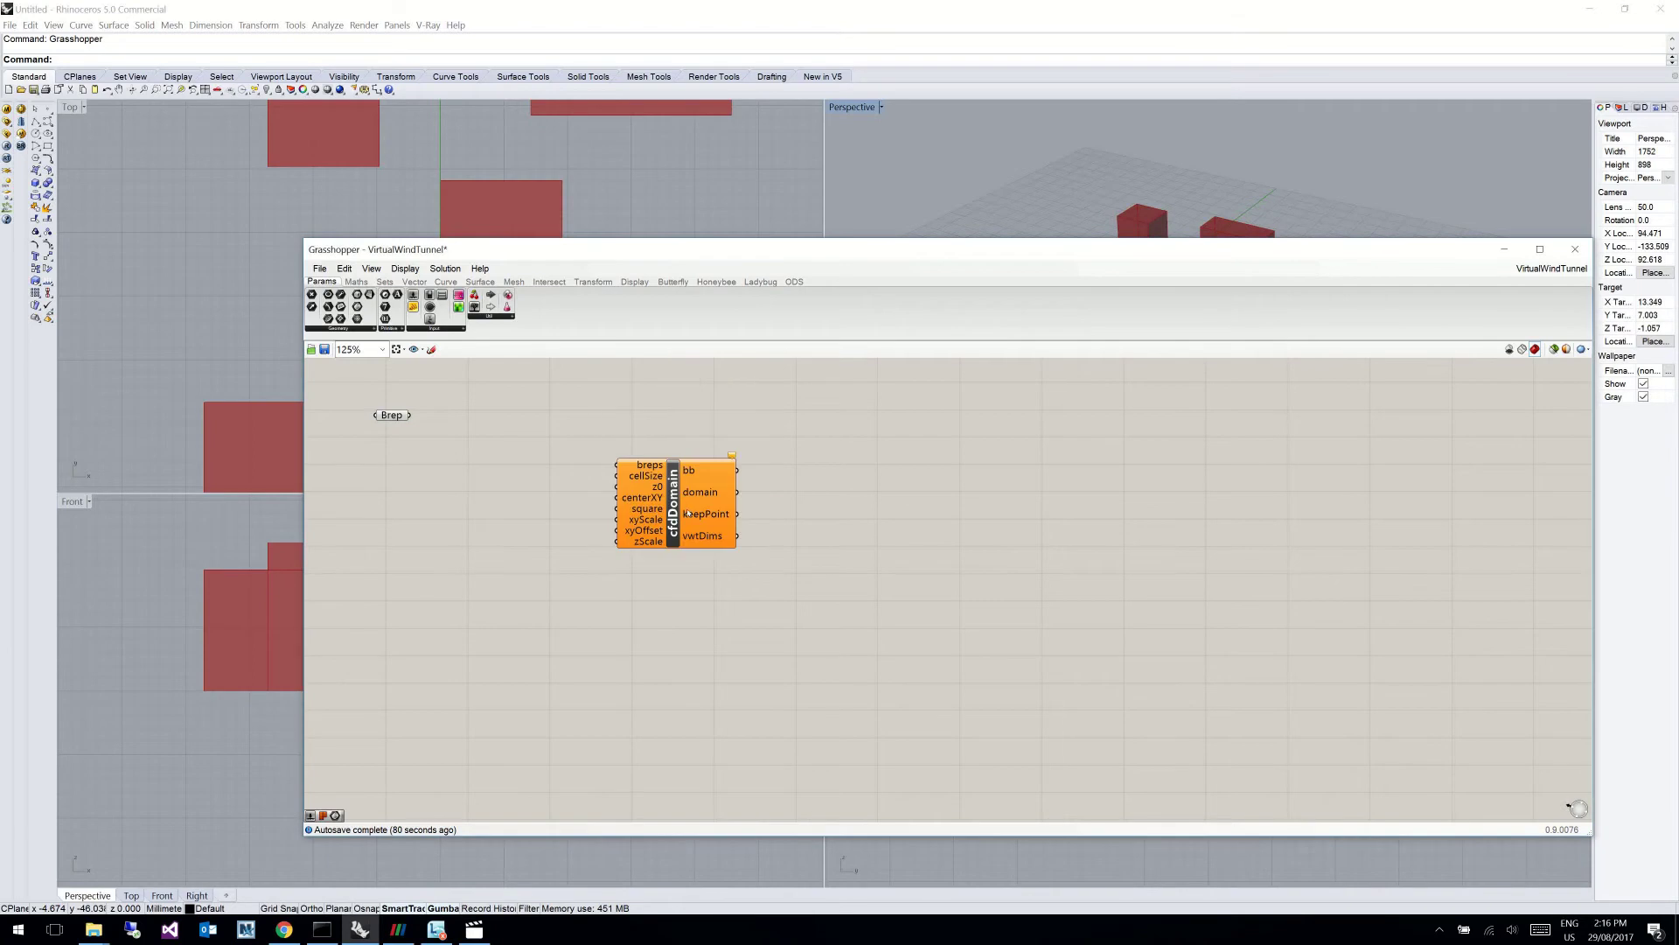
pyautogui.moveTo(409, 414); pyautogui.dragTo(581, 419)
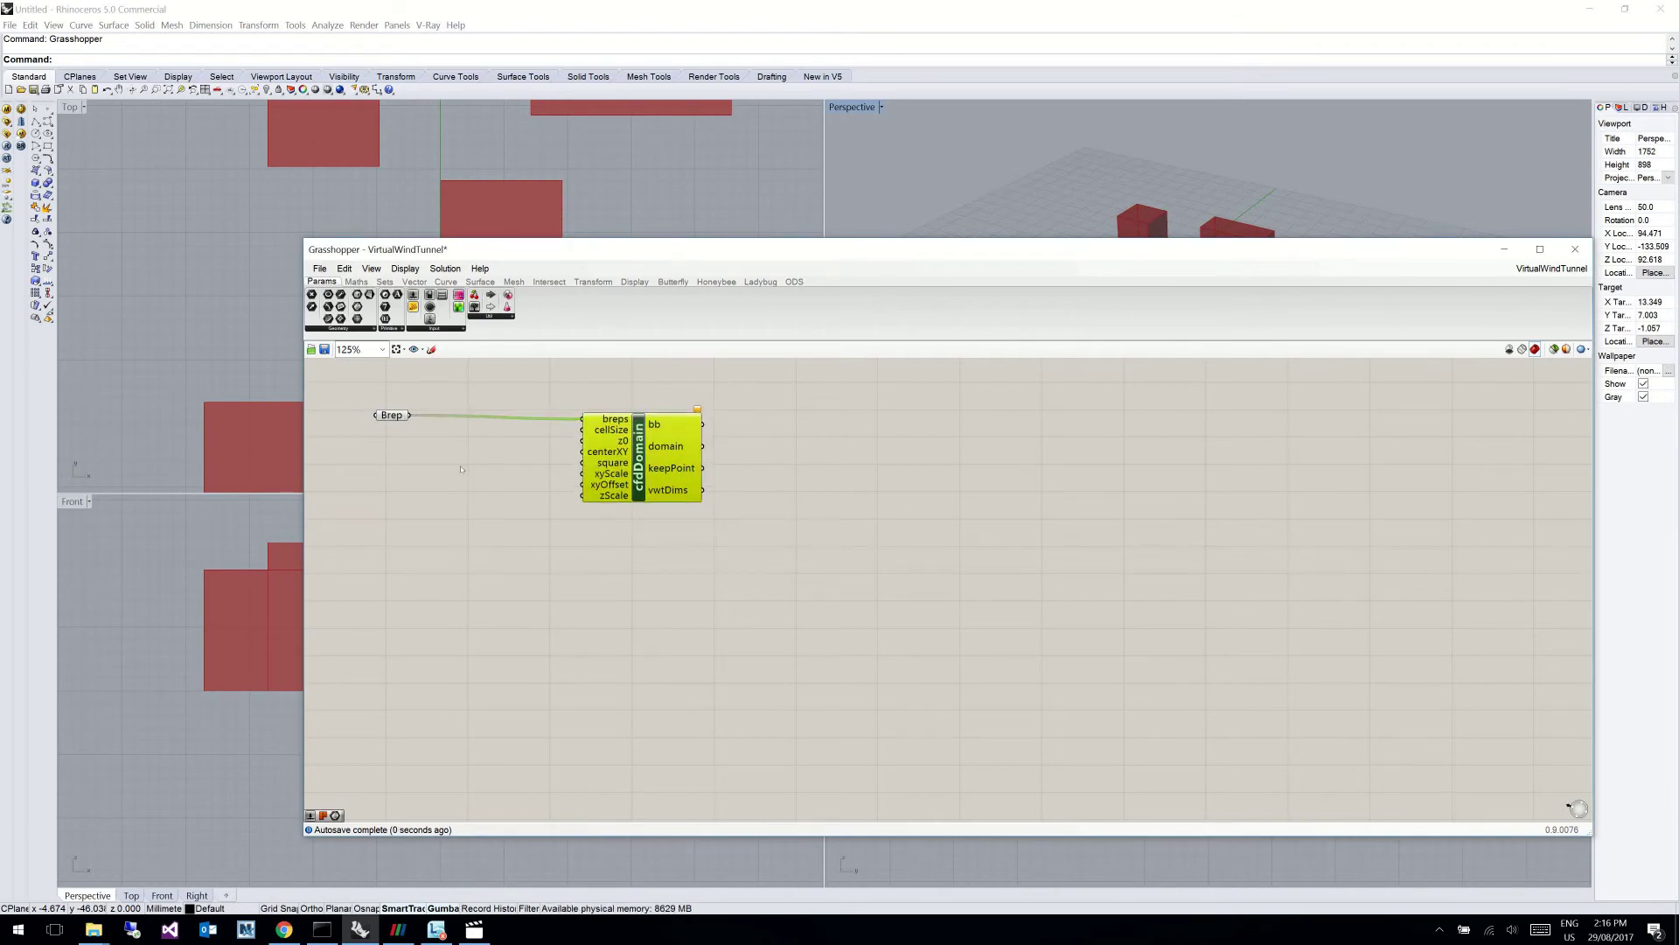
# Step: Add a number slider with value 2 and connect it to the cellSize input of cfdDomain
pyautogui.doubleClick(496, 476)
pyautogui.write('2')
pyautogui.press('Return')
pyautogui.moveTo(510, 463); pyautogui.dragTo(551, 431)
pyautogui.click(537, 493)
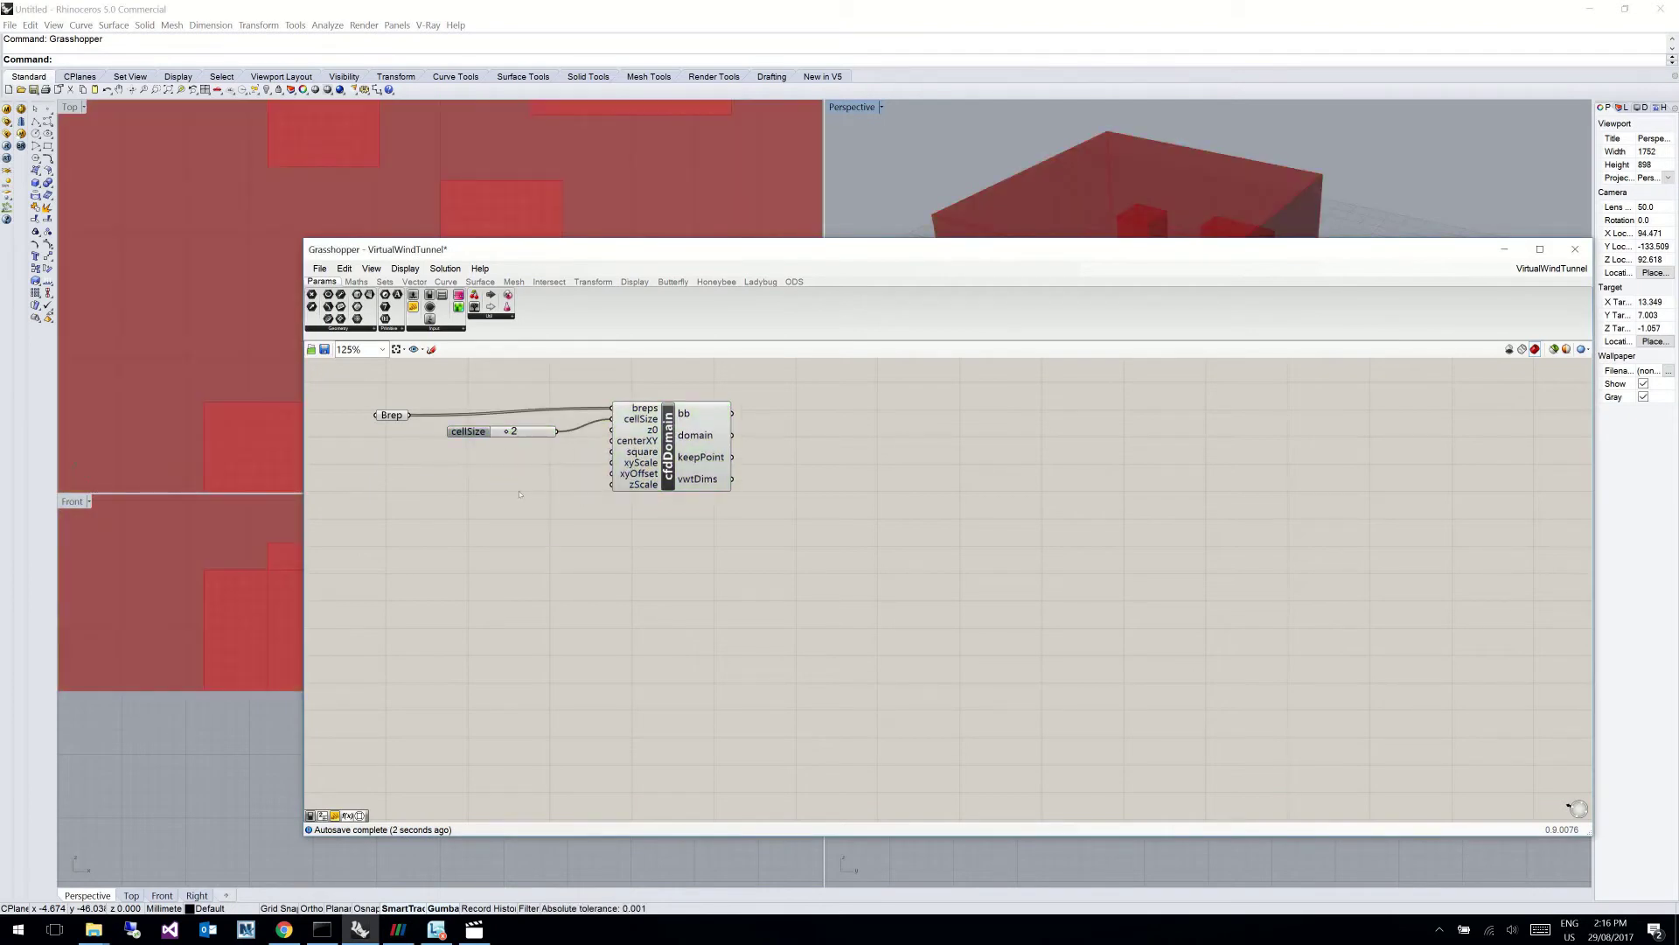
# Step: Add a Boolean Toggle, connect it to the z0, centerXY and square inputs of cfdDomain, and set it to True
pyautogui.doubleClick(519, 492)
pyautogui.moveTo(932, 252); pyautogui.dragTo(930, 405)
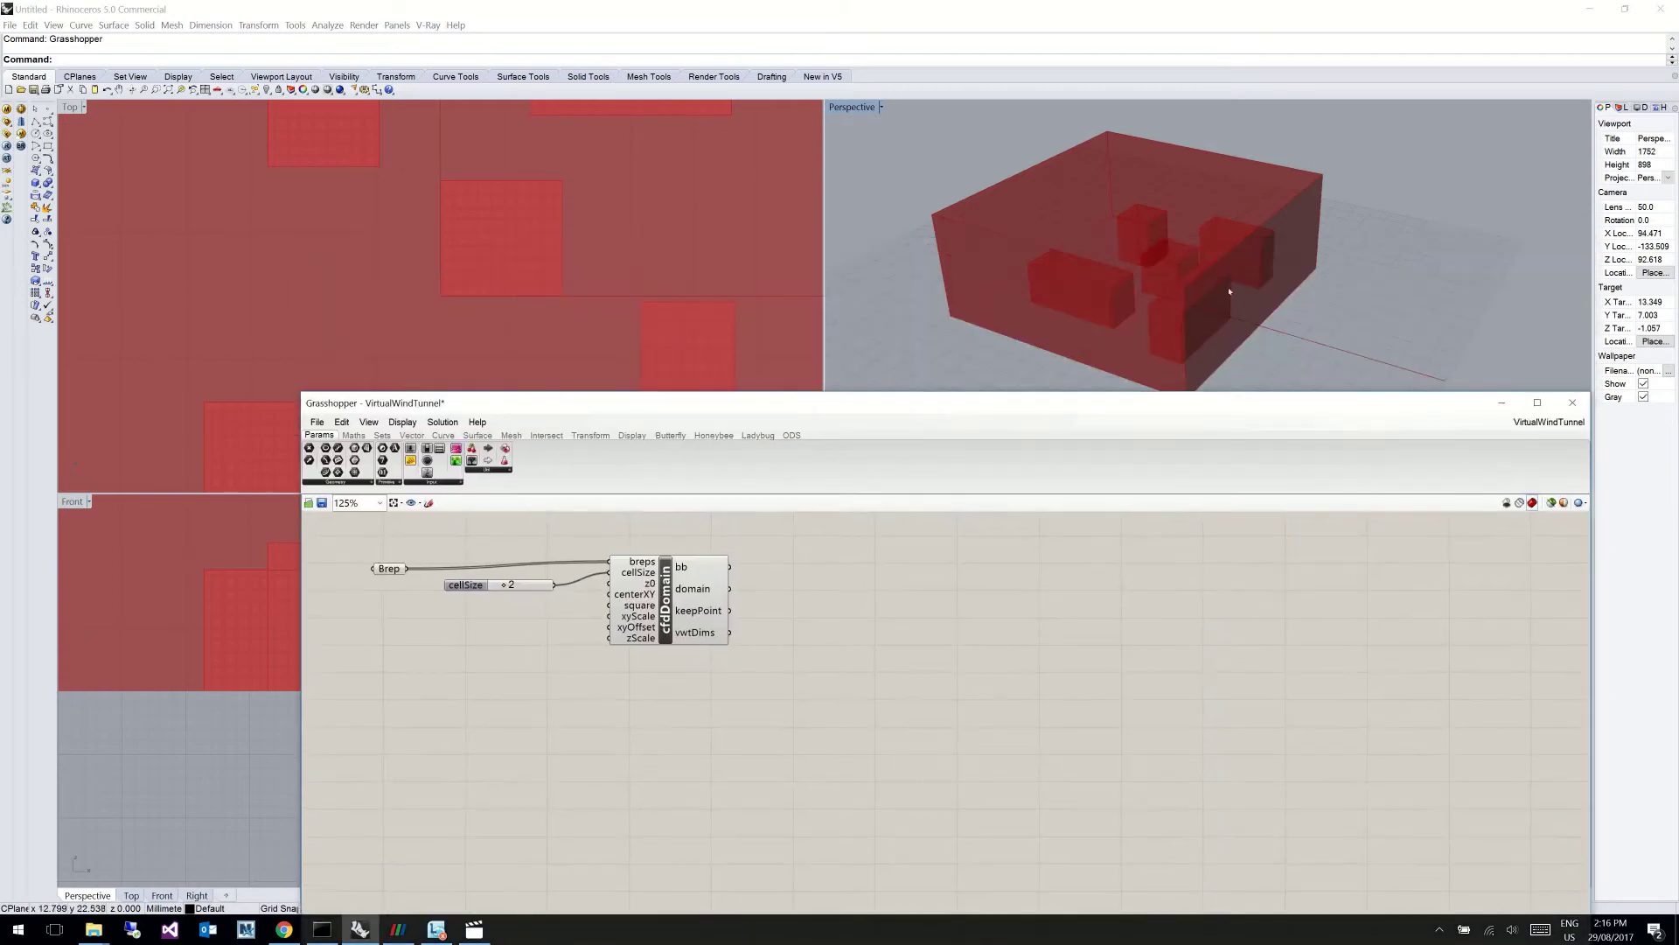
pyautogui.moveTo(1095, 407); pyautogui.dragTo(1100, 325)
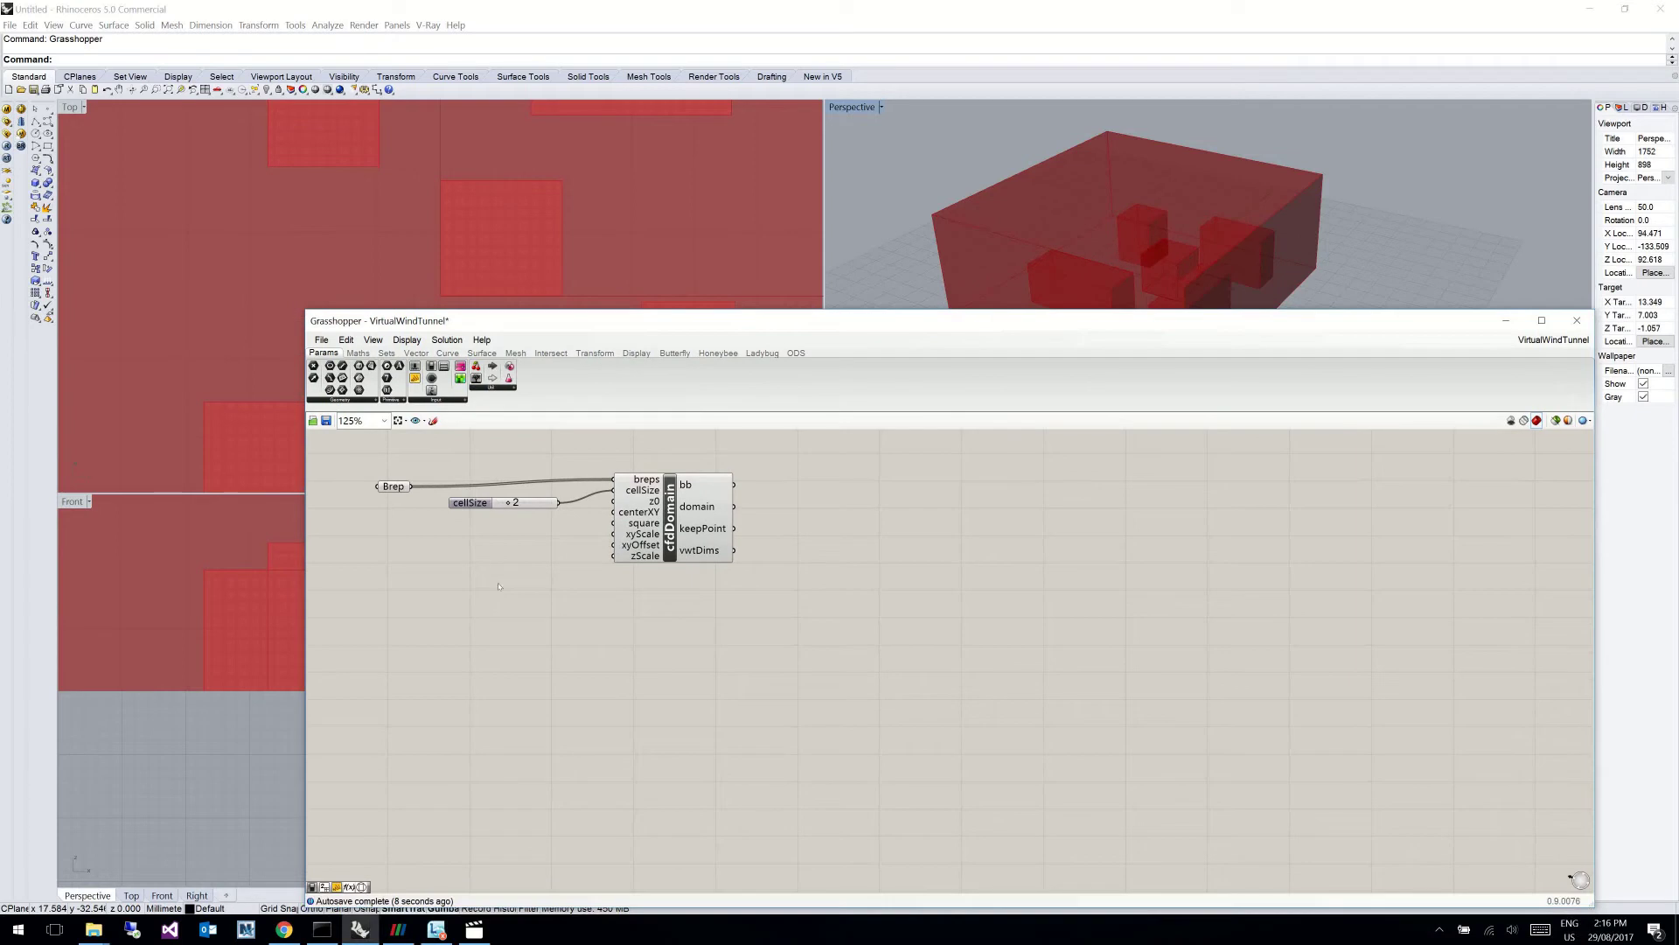
pyautogui.doubleClick(474, 593)
pyautogui.write('toggle')
pyautogui.press('Return')
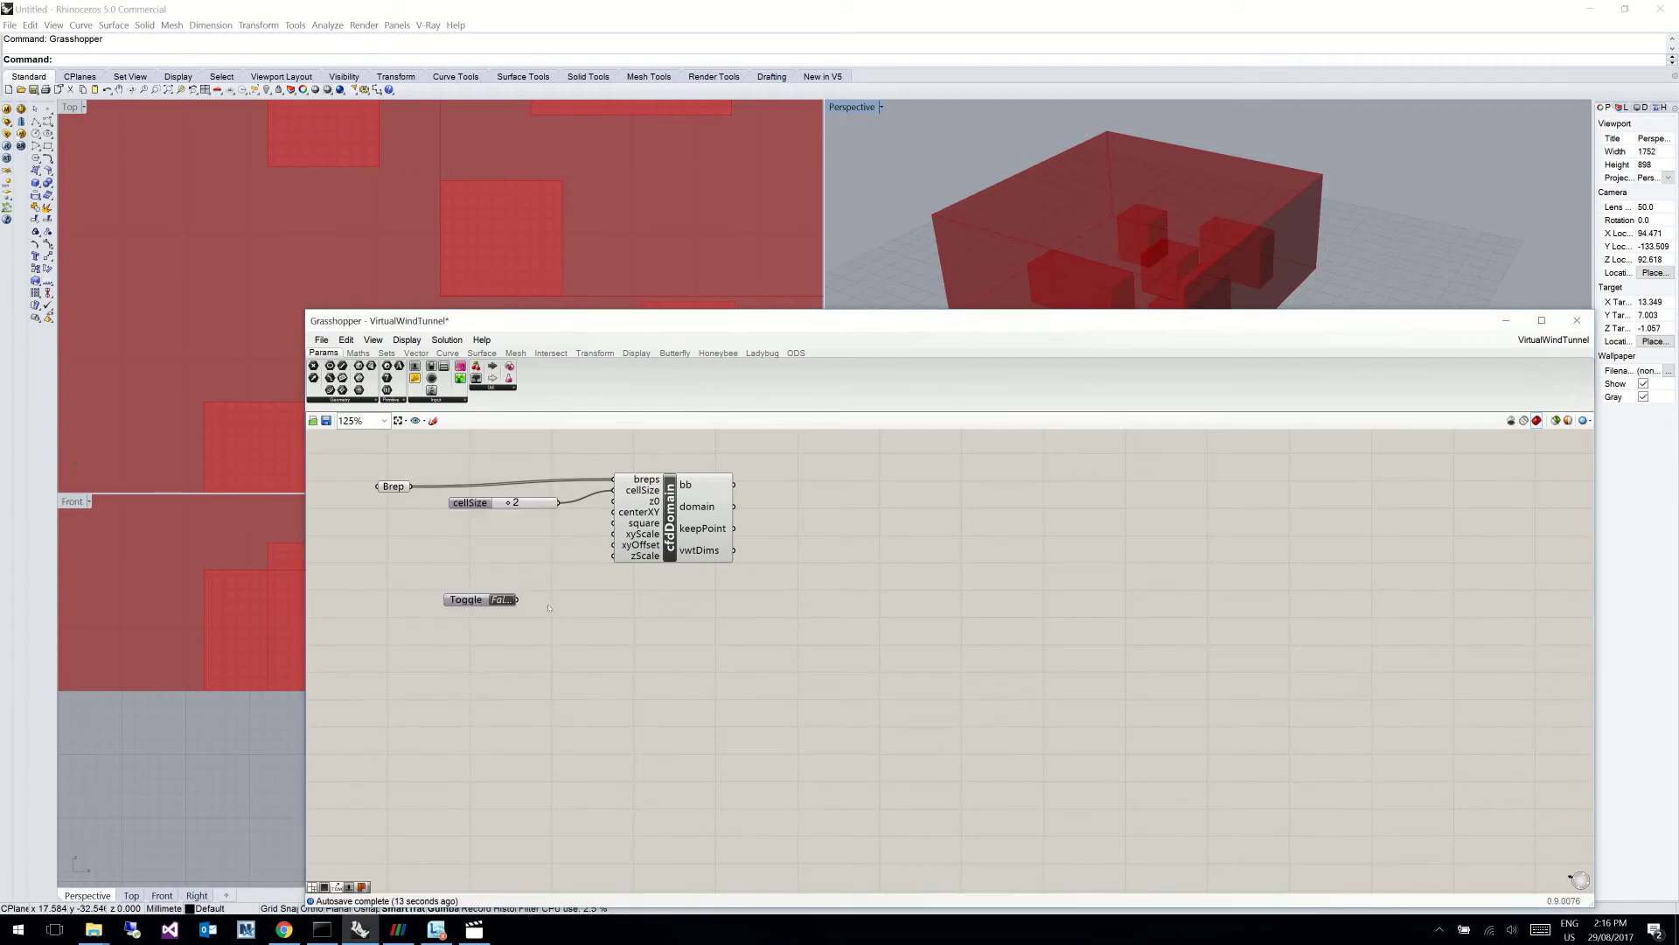
pyautogui.moveTo(480, 600); pyautogui.dragTo(612, 523)
pyautogui.doubleClick(541, 526)
pyautogui.moveTo(658, 320); pyautogui.dragTo(649, 380)
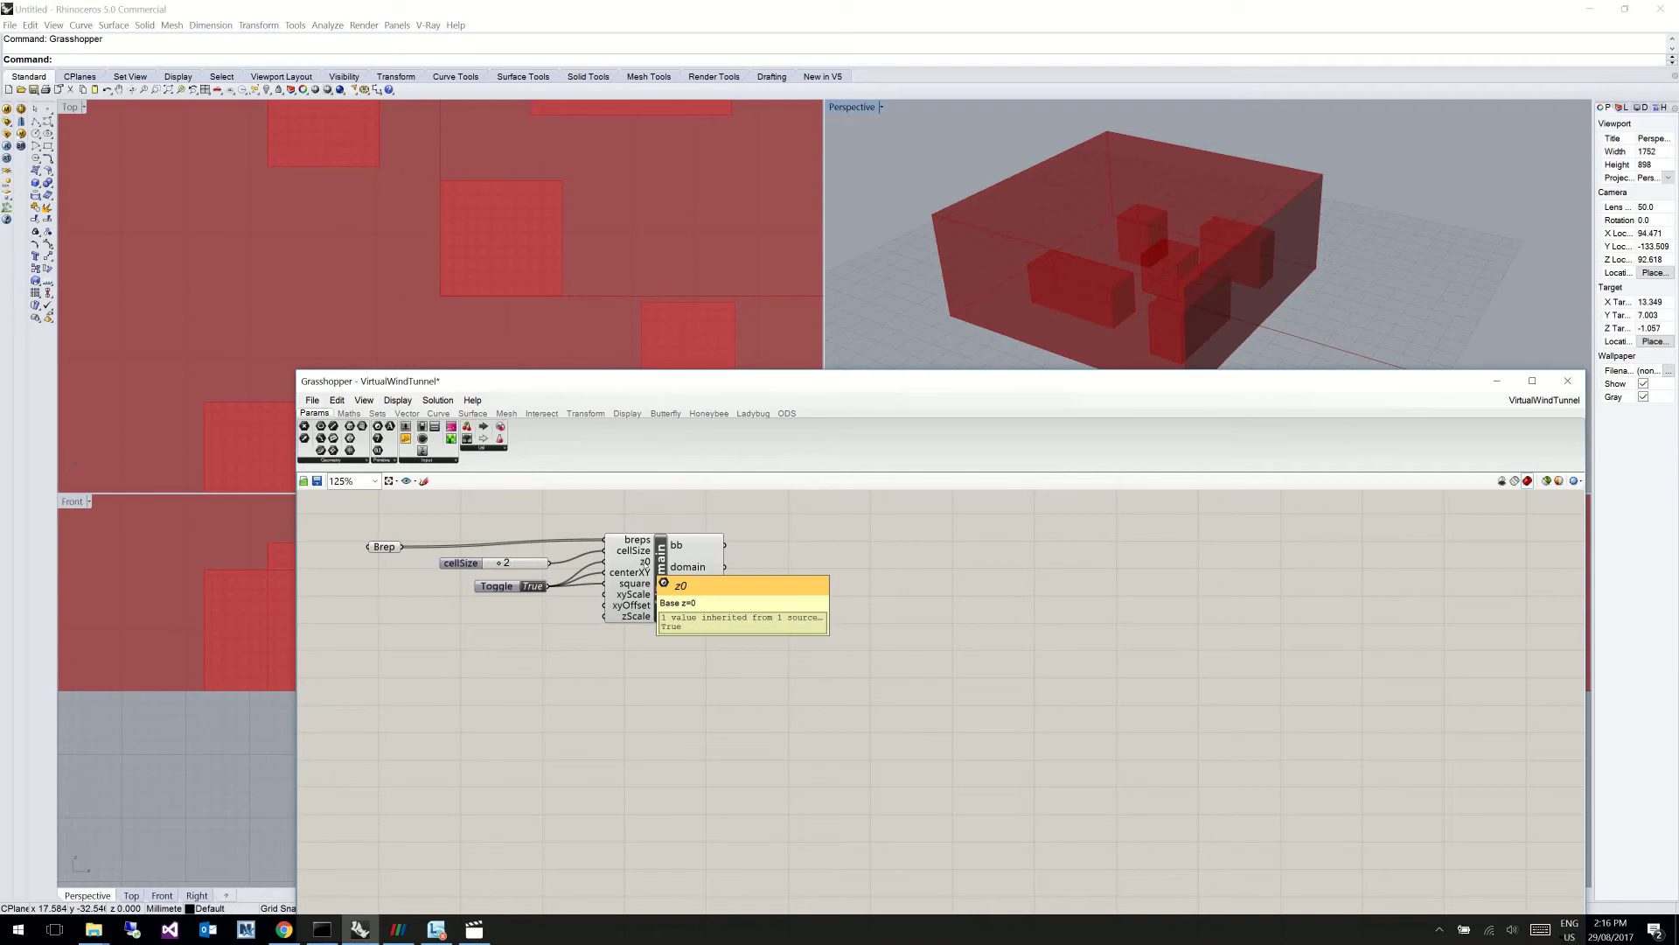
# Step: Add a Mesh Brep component below cfdDomain and connect the Brep parameter to its B input
pyautogui.doubleClick(616, 777)
pyautogui.write('mesh')
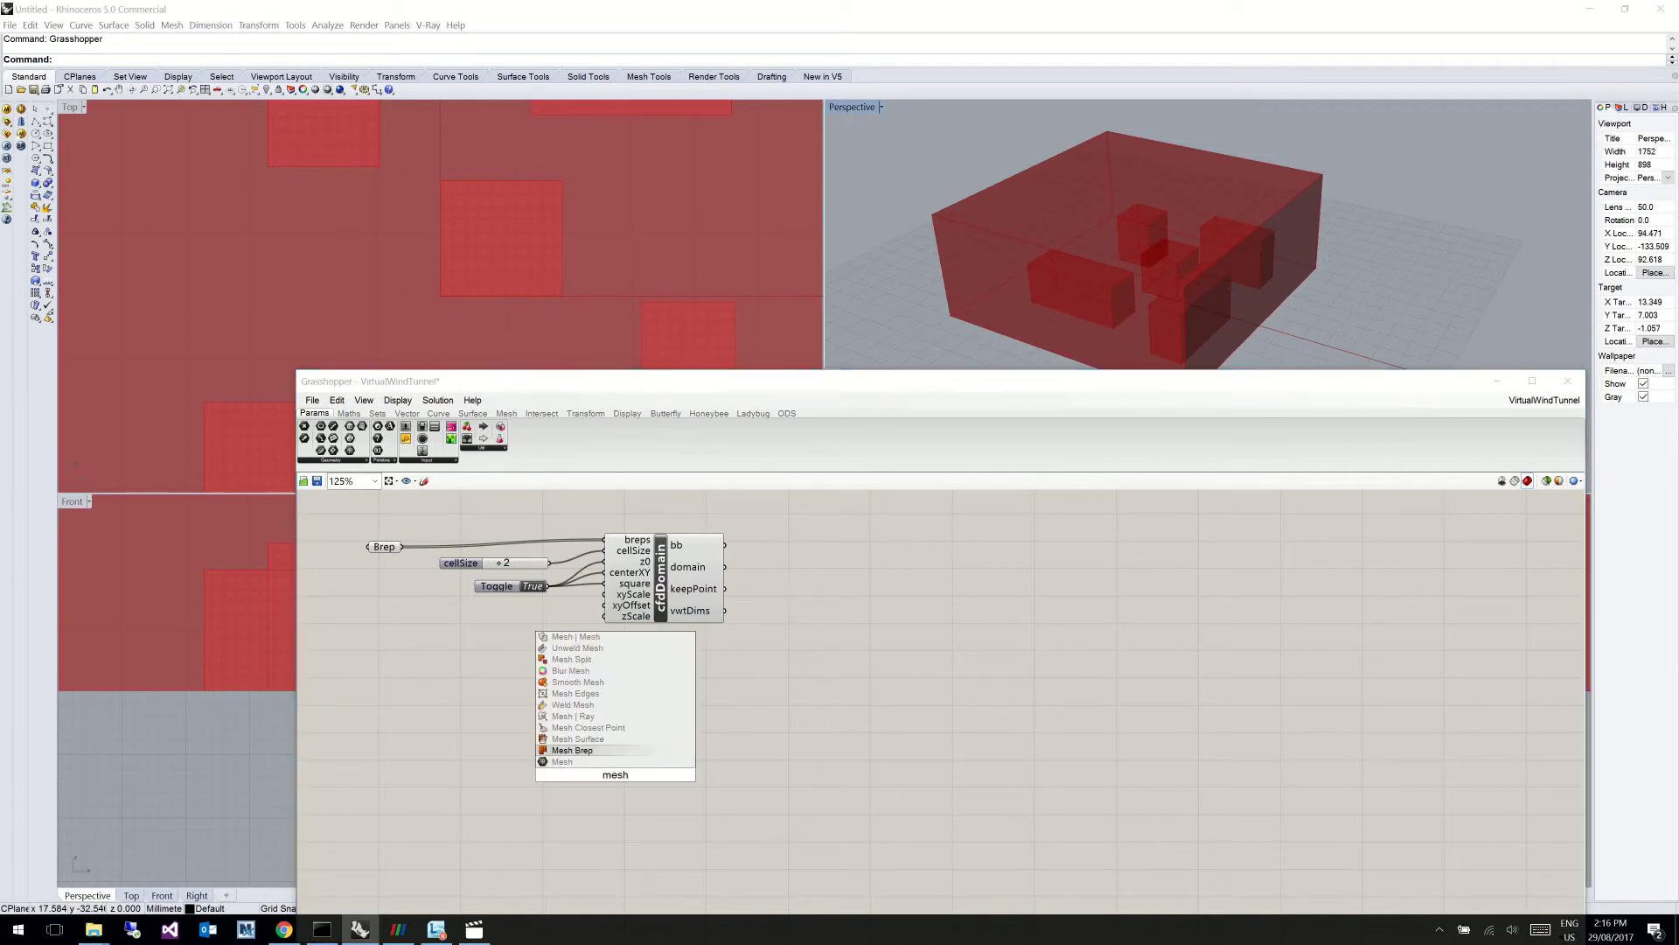
pyautogui.press('Return')
pyautogui.moveTo(683, 737); pyautogui.dragTo(710, 704, button='right')
pyautogui.moveTo(841, 374); pyautogui.dragTo(761, 160)
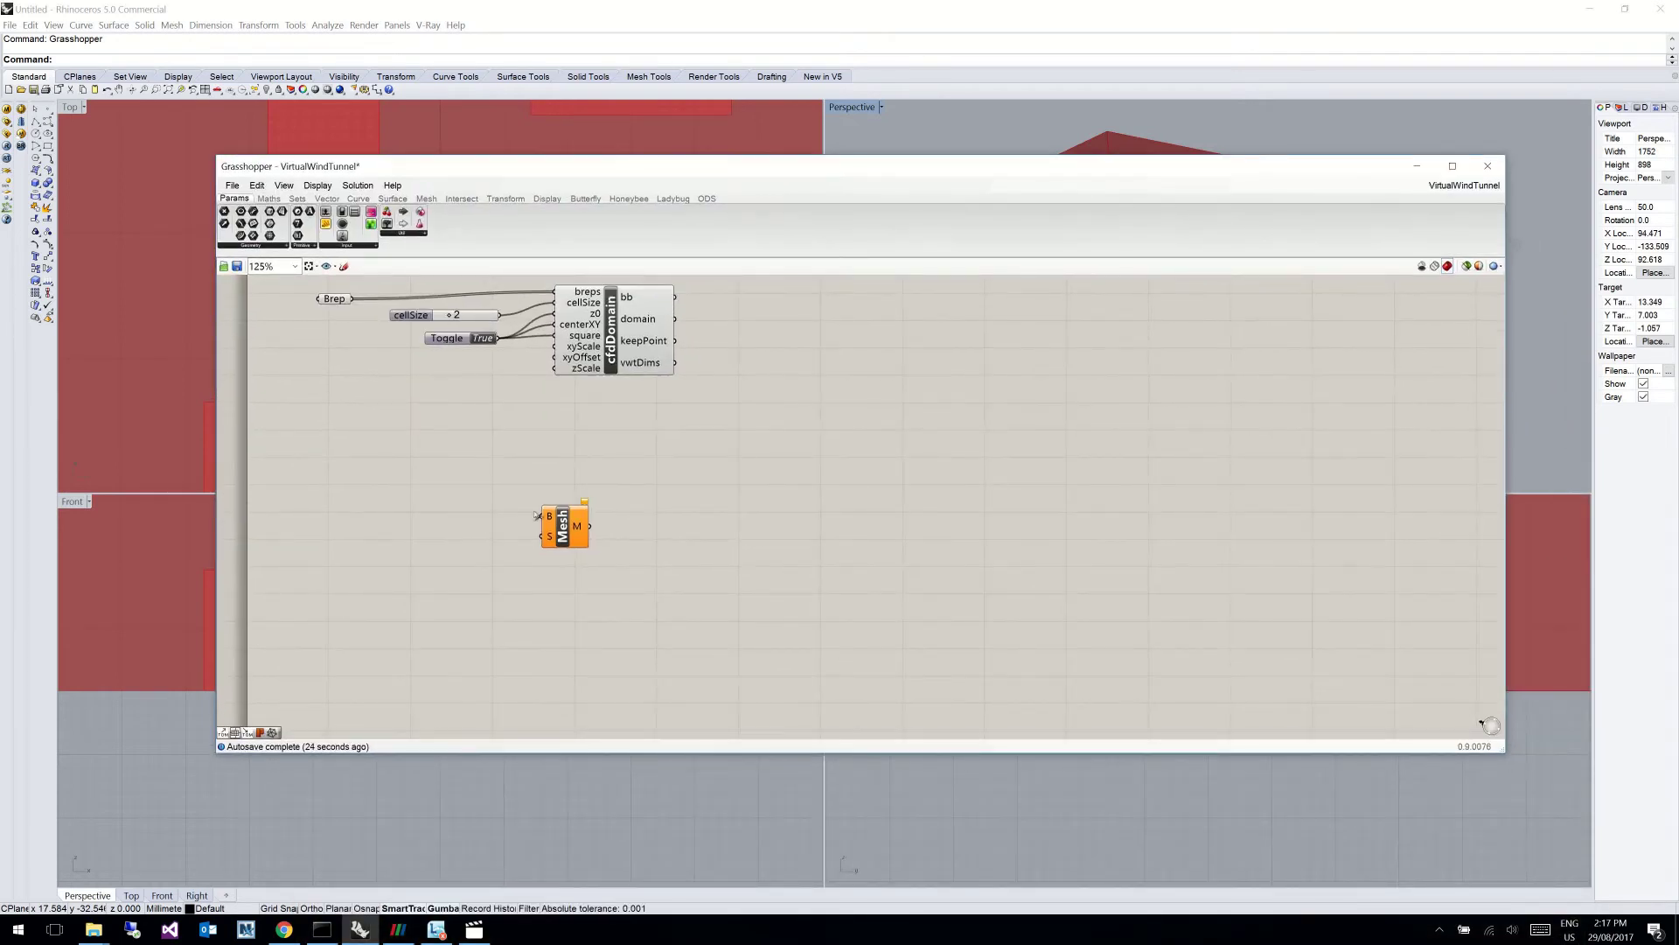
pyautogui.moveTo(350, 299); pyautogui.dragTo(546, 515)
pyautogui.moveTo(353, 299); pyautogui.dragTo(515, 569)
pyautogui.click(482, 605)
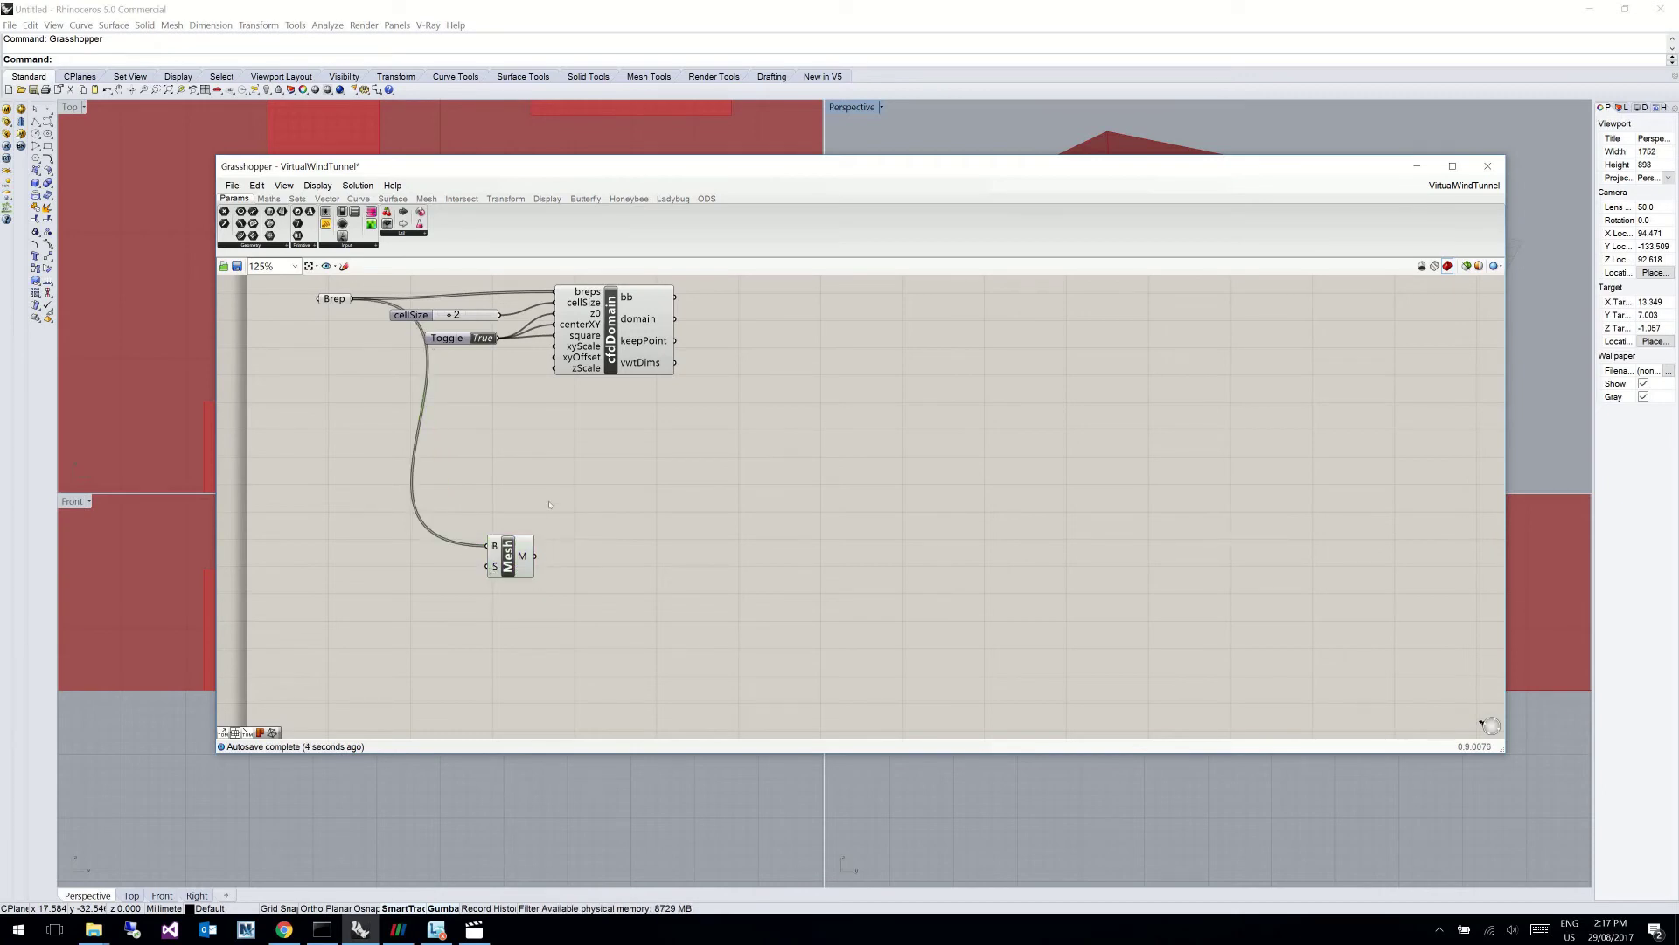
pyautogui.moveTo(512, 556); pyautogui.dragTo(534, 563)
# Step: Add a getNames component above the Mesh Brep component and connect the Brep parameter to its objs input
pyautogui.doubleClick(612, 511)
pyautogui.write('get')
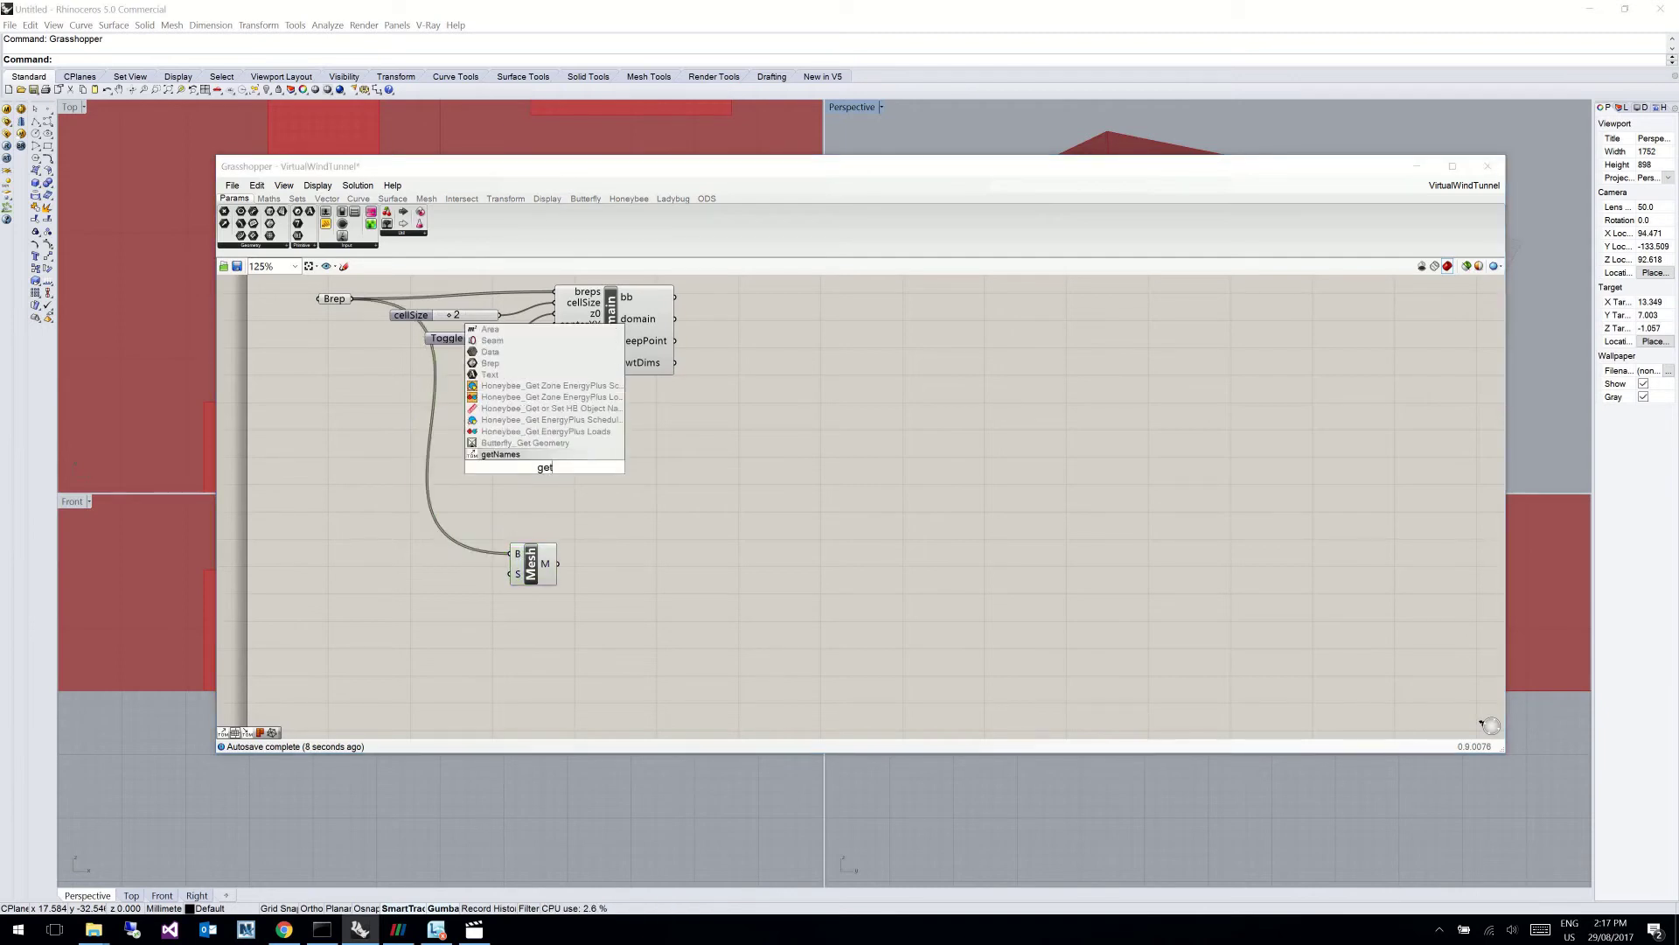
pyautogui.press('Return')
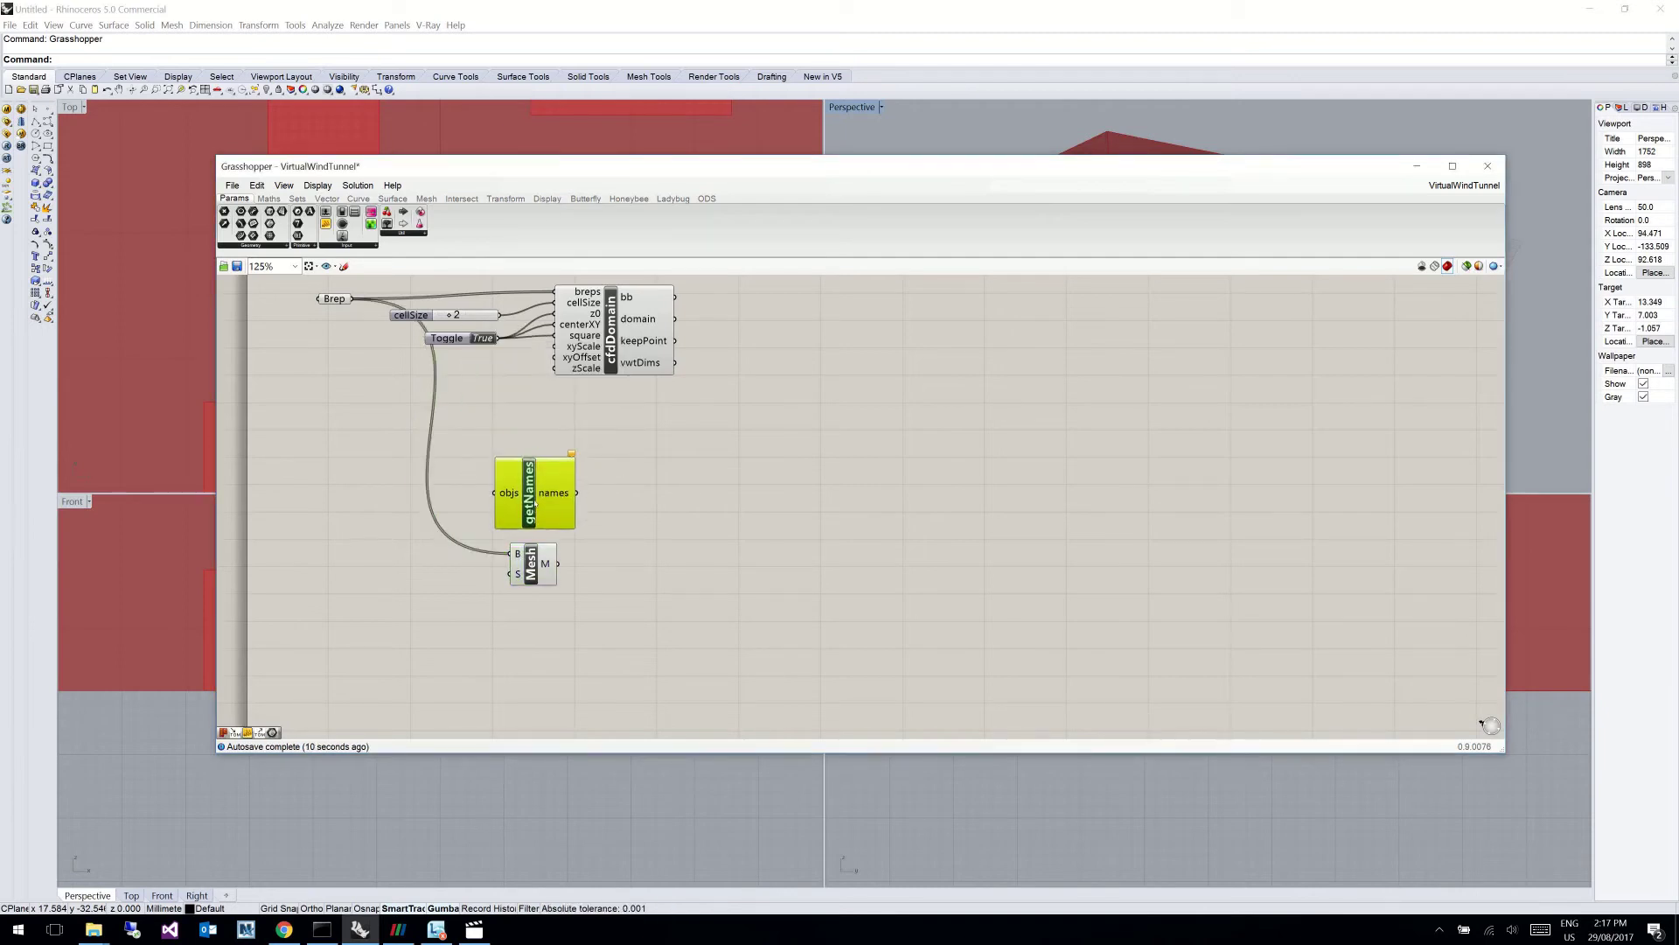
pyautogui.moveTo(352, 299); pyautogui.dragTo(481, 497)
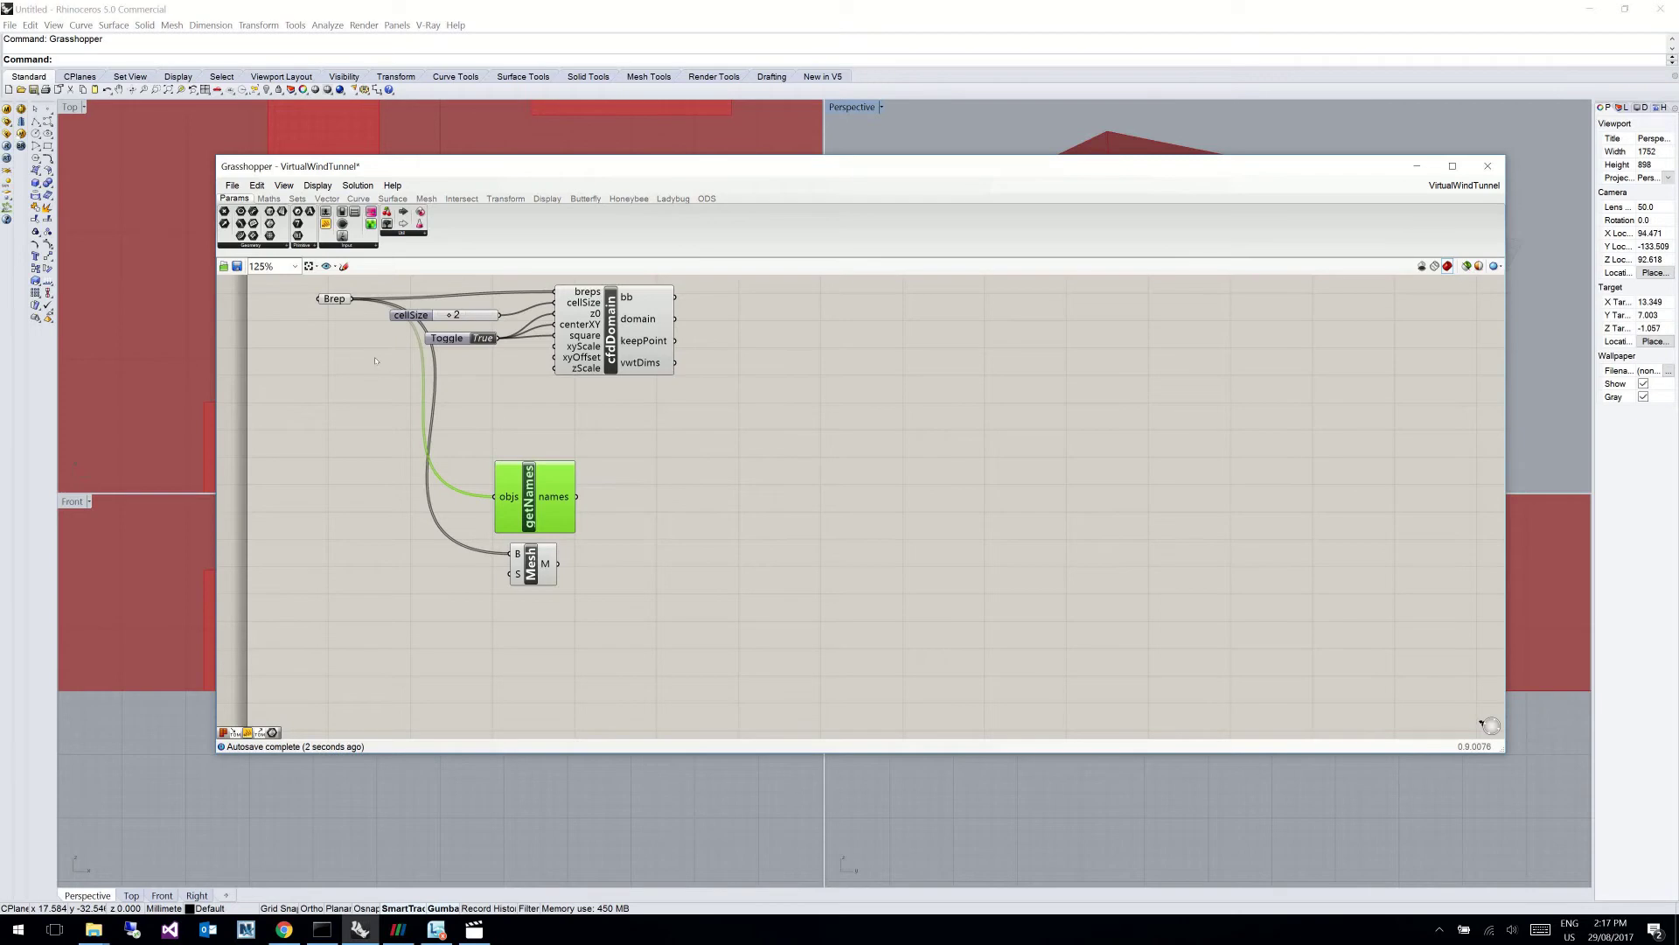
pyautogui.doubleClick(344, 384)
pyautogui.write('set')
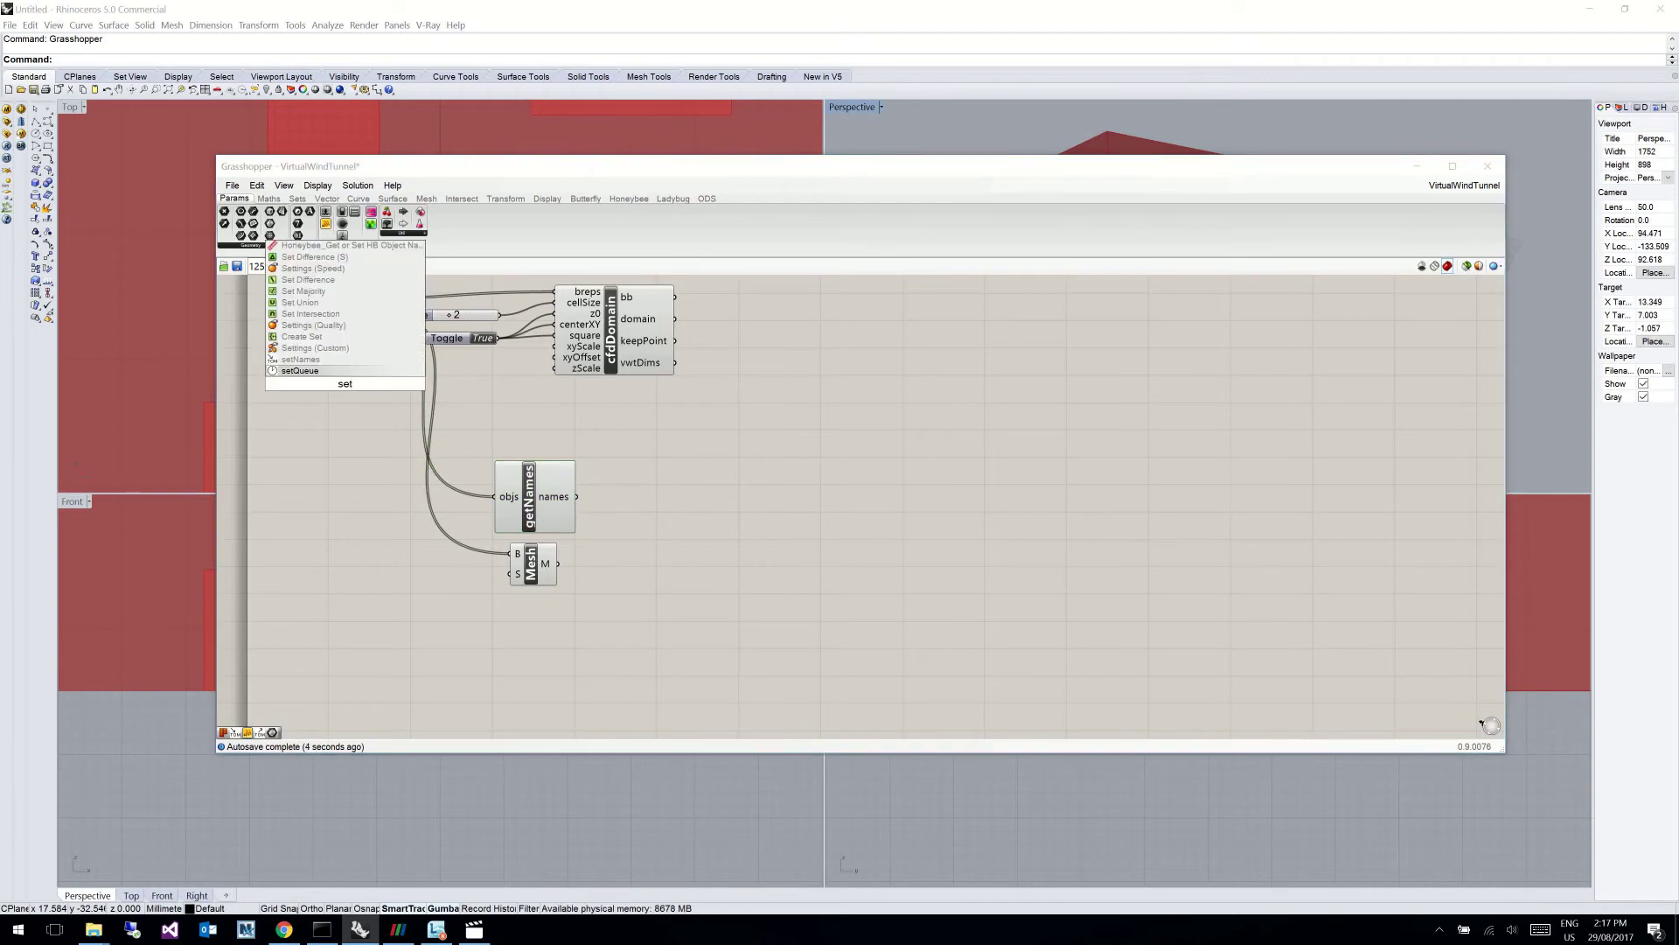
pyautogui.click(300, 360)
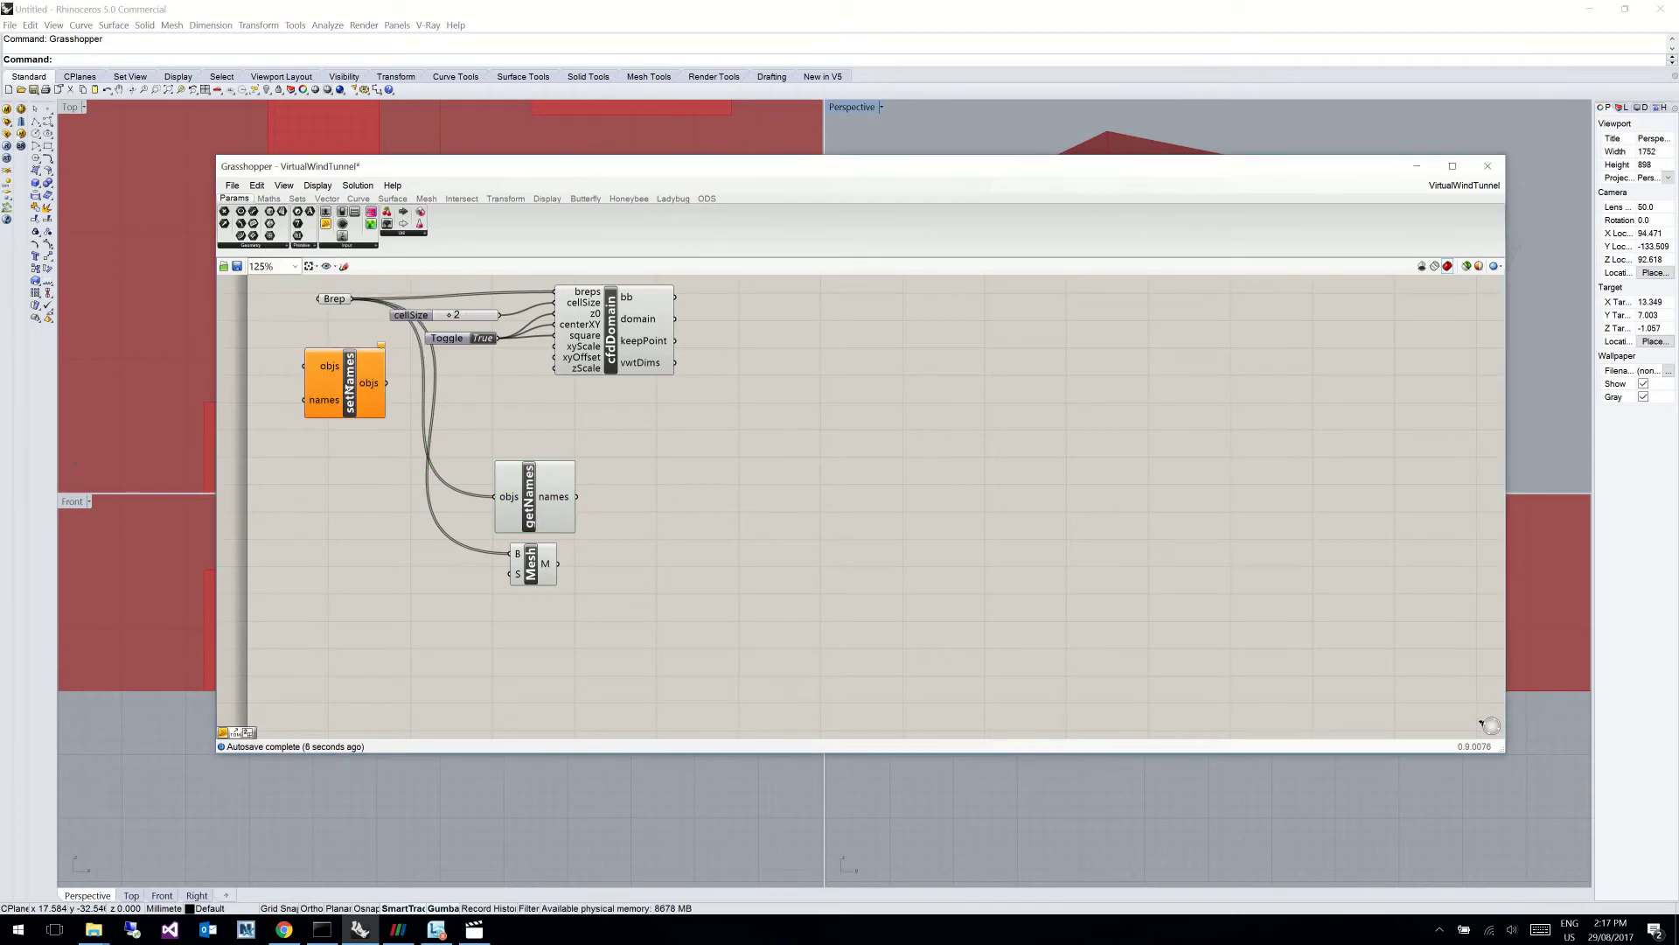
pyautogui.click(356, 384)
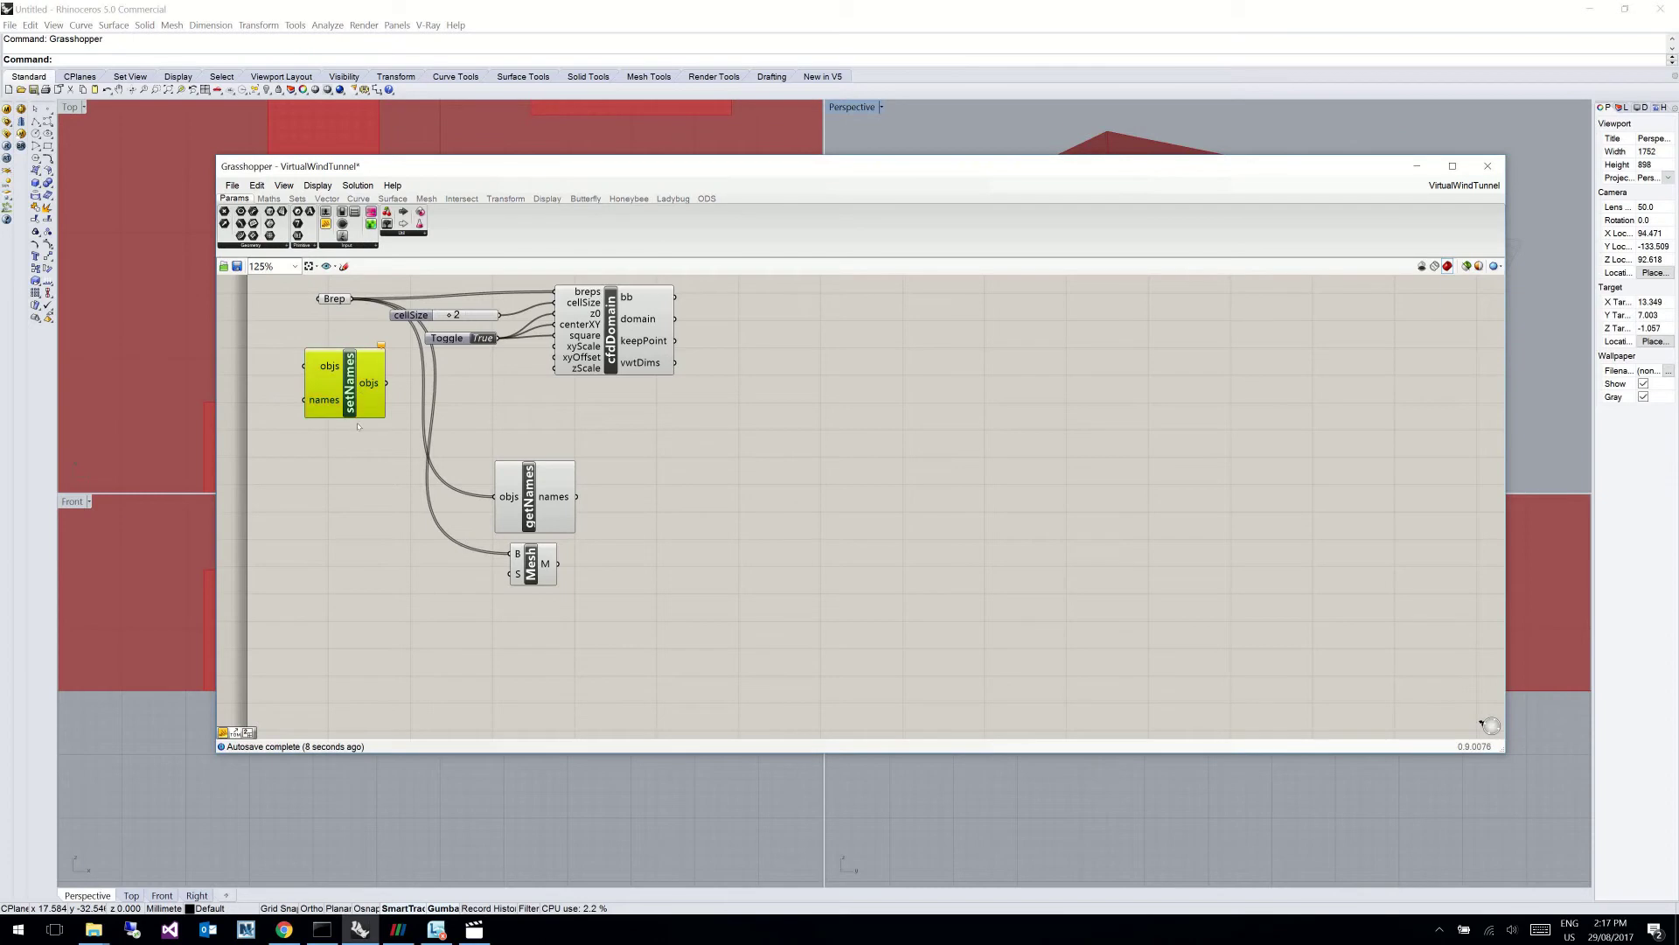
pyautogui.press('Delete')
pyautogui.write('S')
# Step: Add a setNames component beside getNames, feeding its objs from the Mesh Brep output and its names from getNames
pyautogui.doubleClick(681, 541)
pyautogui.write('set')
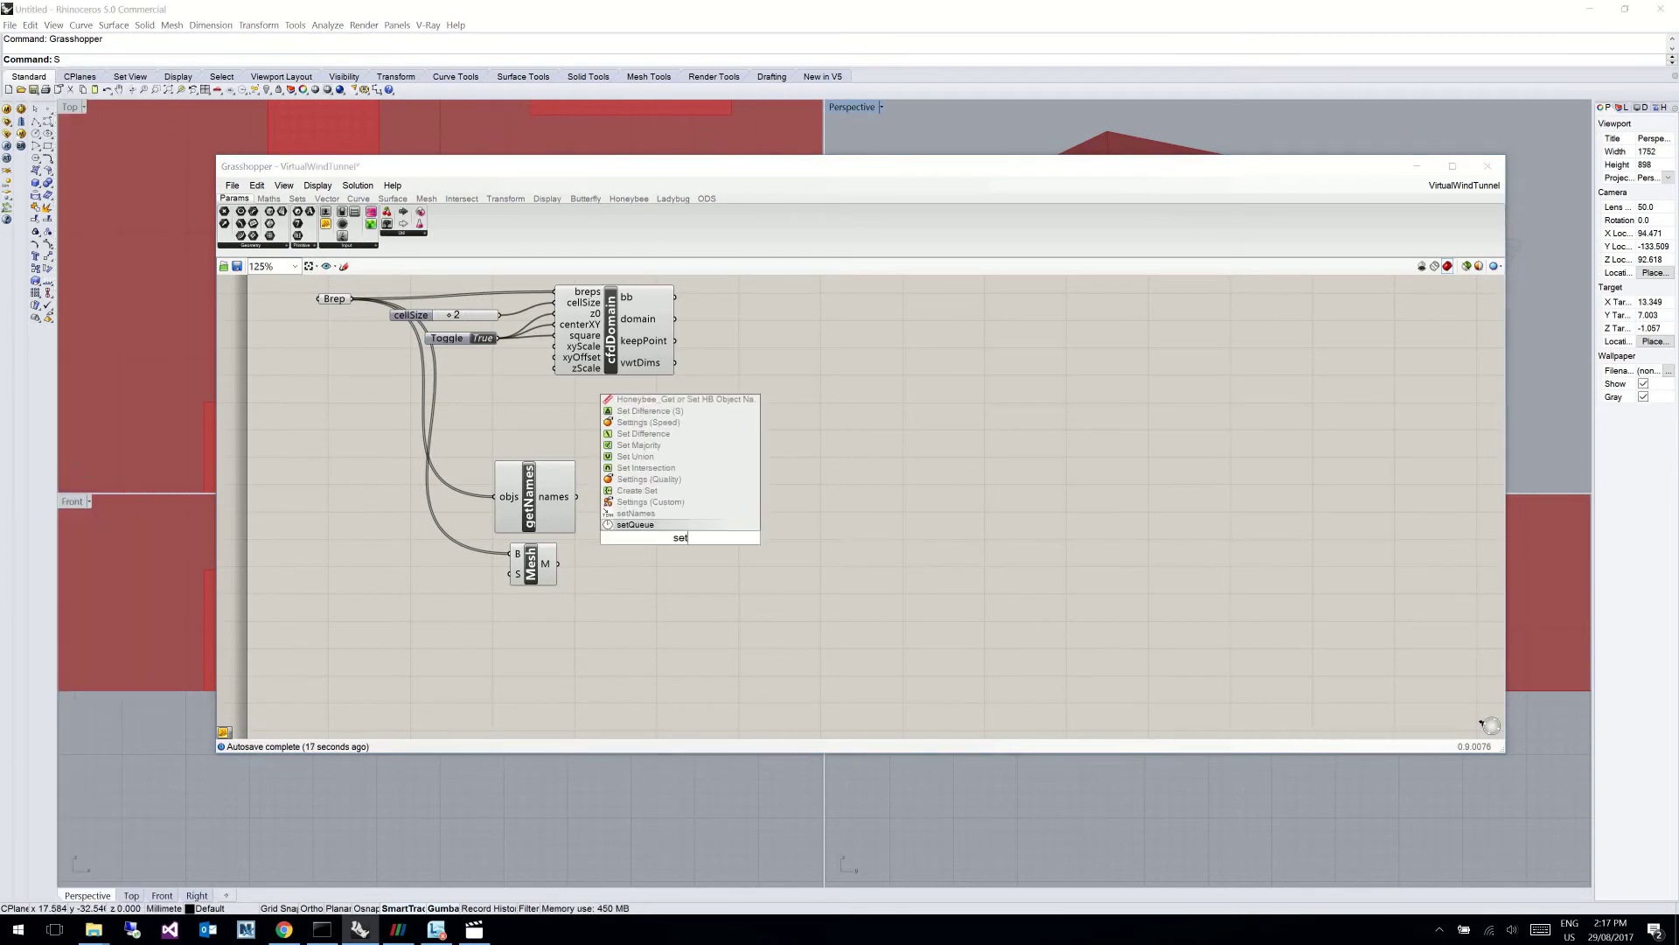
pyautogui.click(660, 525)
pyautogui.moveTo(661, 523); pyautogui.dragTo(687, 499)
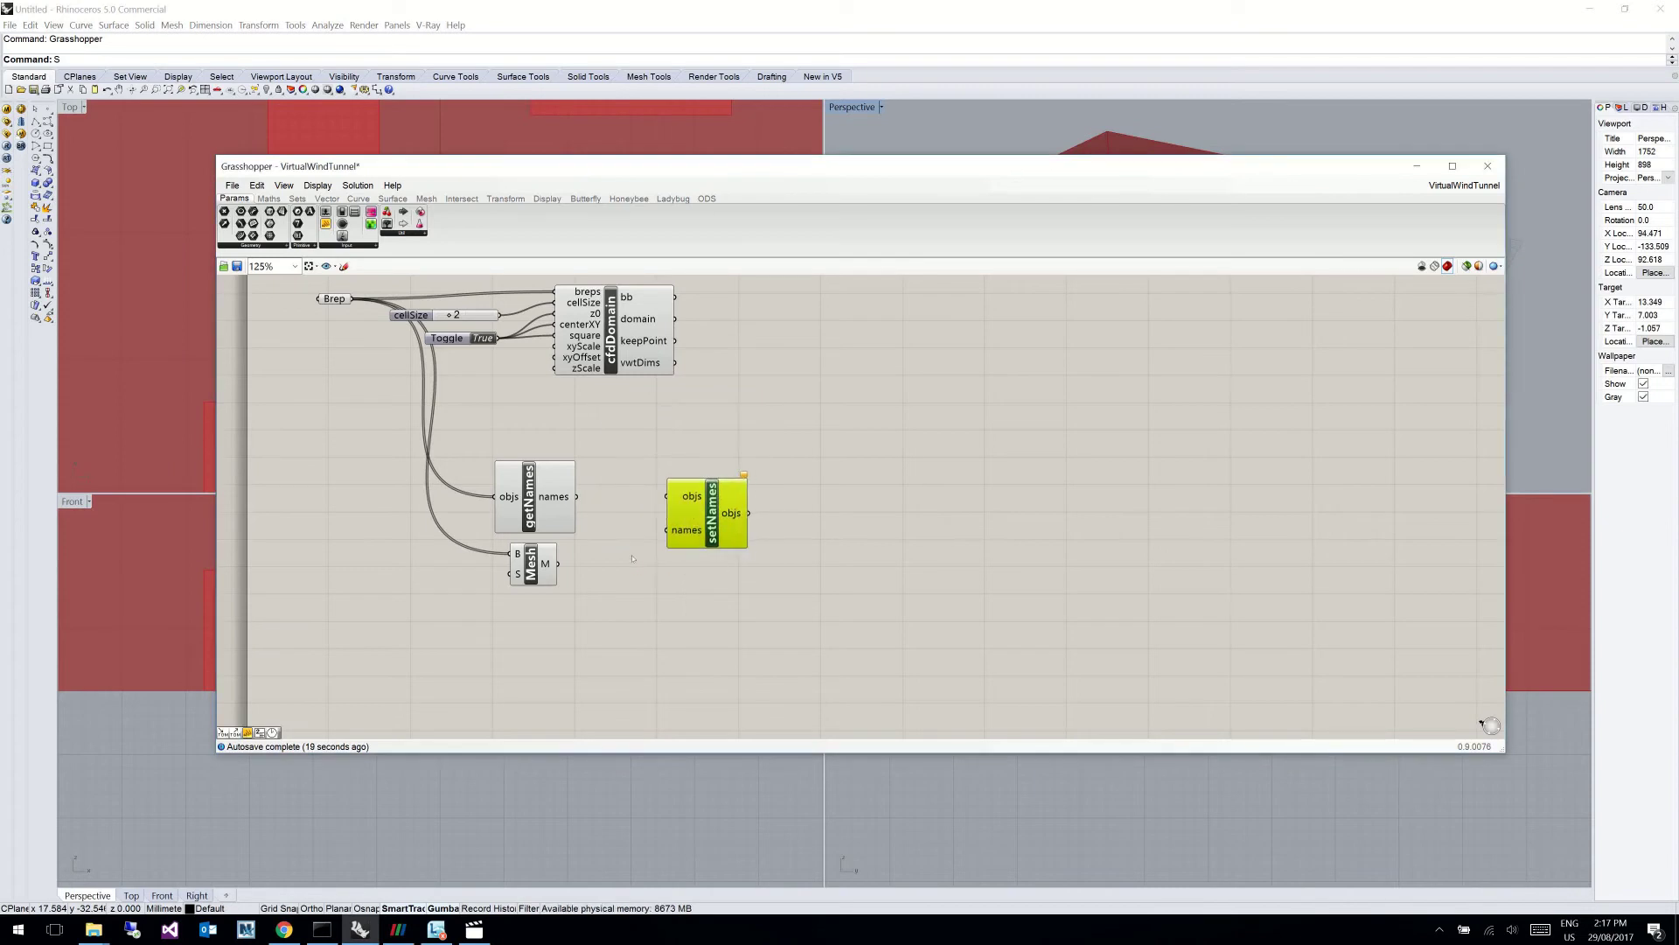
pyautogui.moveTo(557, 564); pyautogui.dragTo(661, 518)
# Step: Add a second setNames component and place it directly below the first one
pyautogui.doubleClick(662, 581)
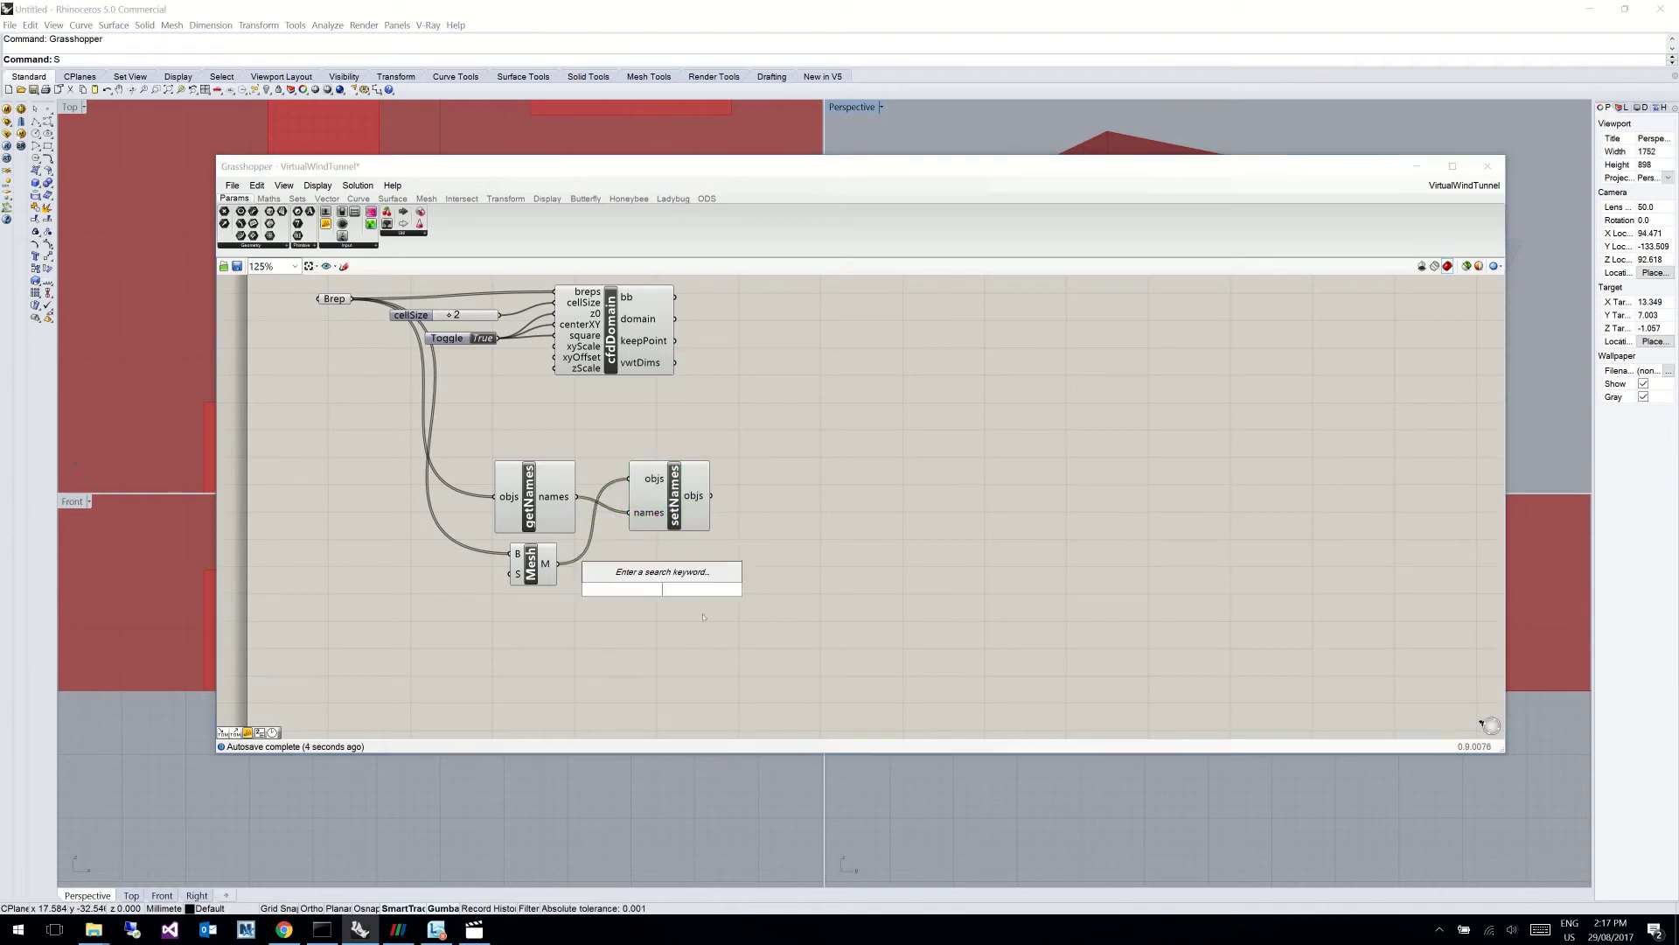
pyautogui.write('set')
pyautogui.click(618, 565)
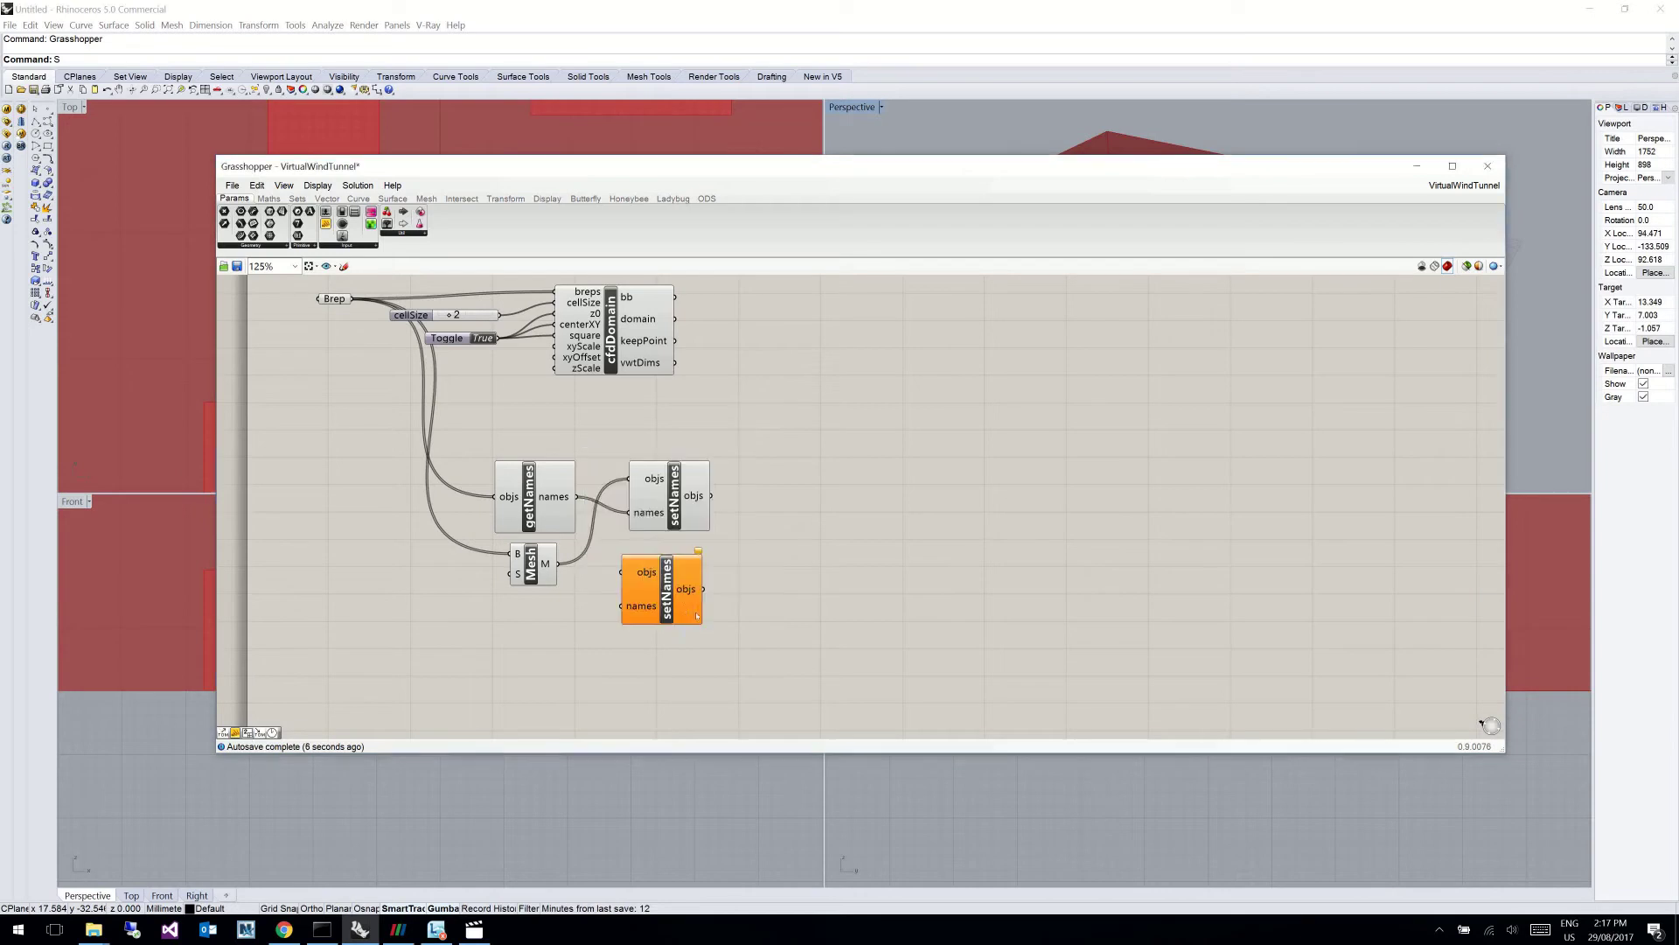
pyautogui.moveTo(675, 598); pyautogui.dragTo(689, 587)
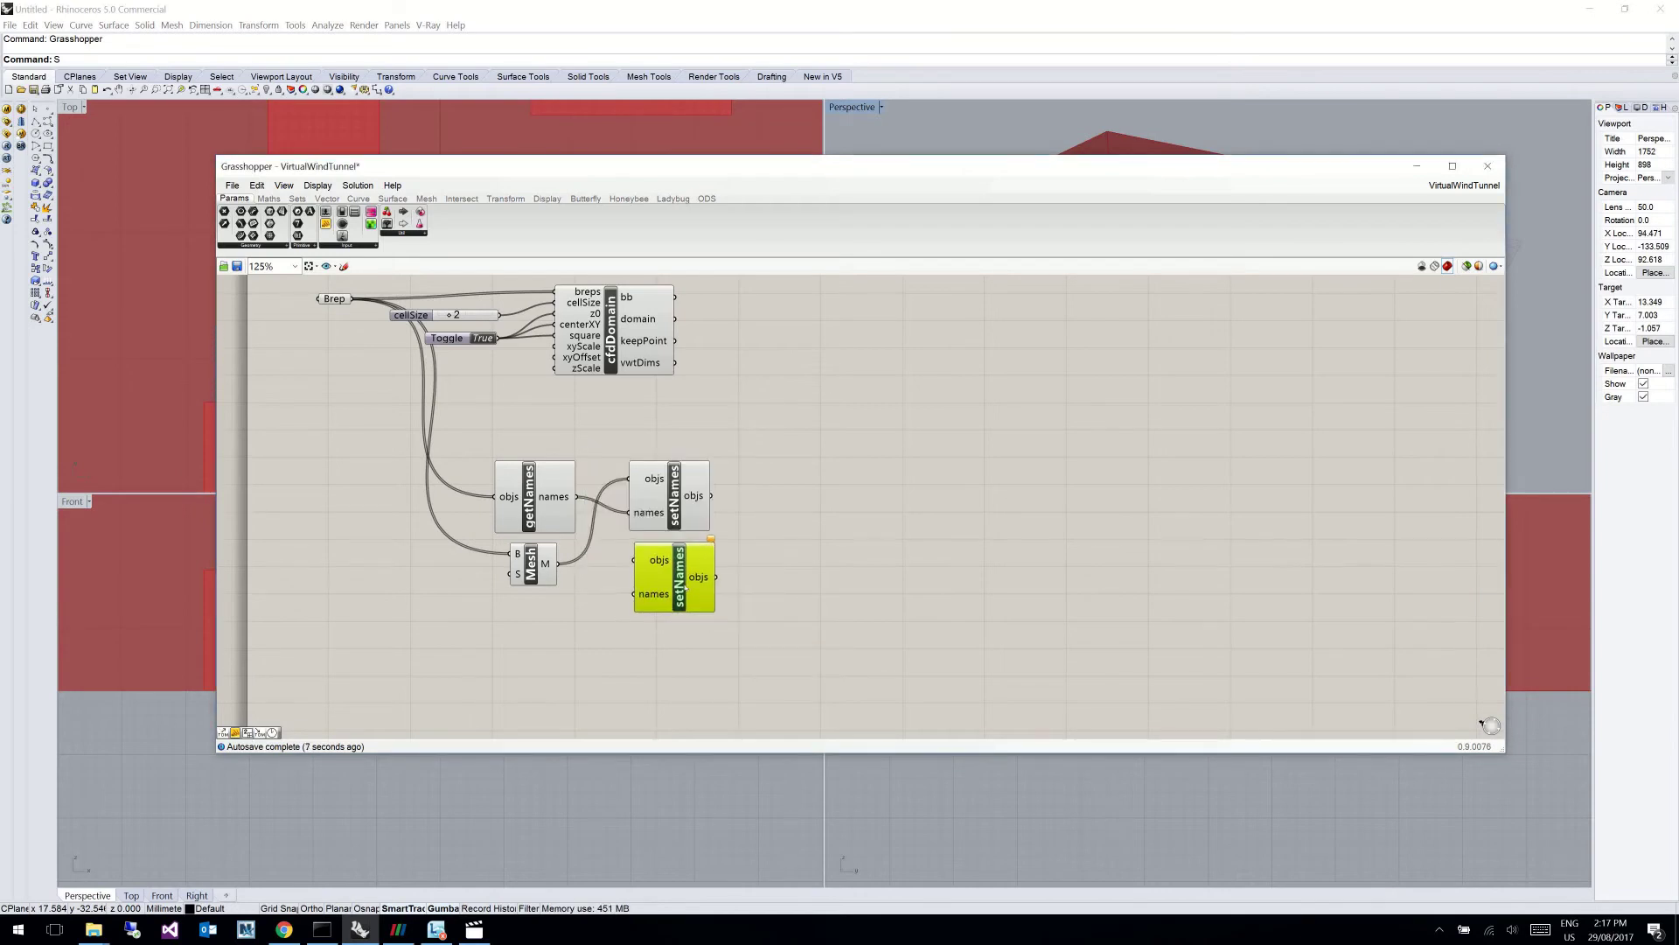
# Step: Feed the second setNames from the Brep parameter and getNames, and align the two setNames components closely one above the other
pyautogui.moveTo(659, 508); pyautogui.dragTo(670, 500)
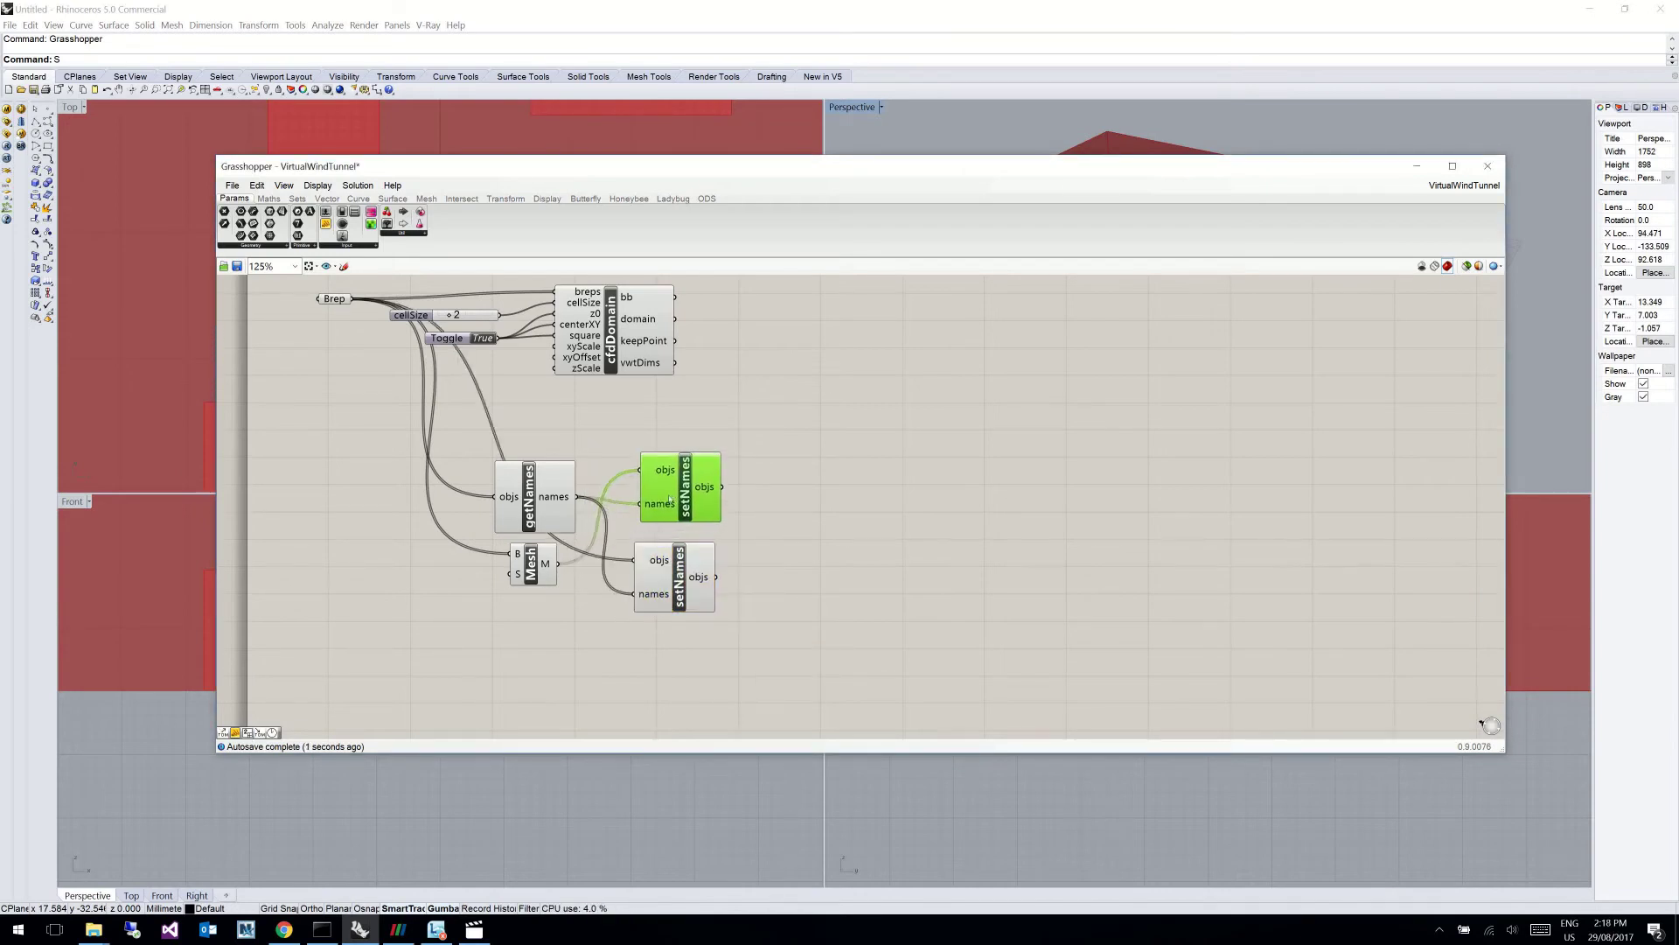
pyautogui.moveTo(650, 562); pyautogui.dragTo(658, 549)
pyautogui.click(583, 506)
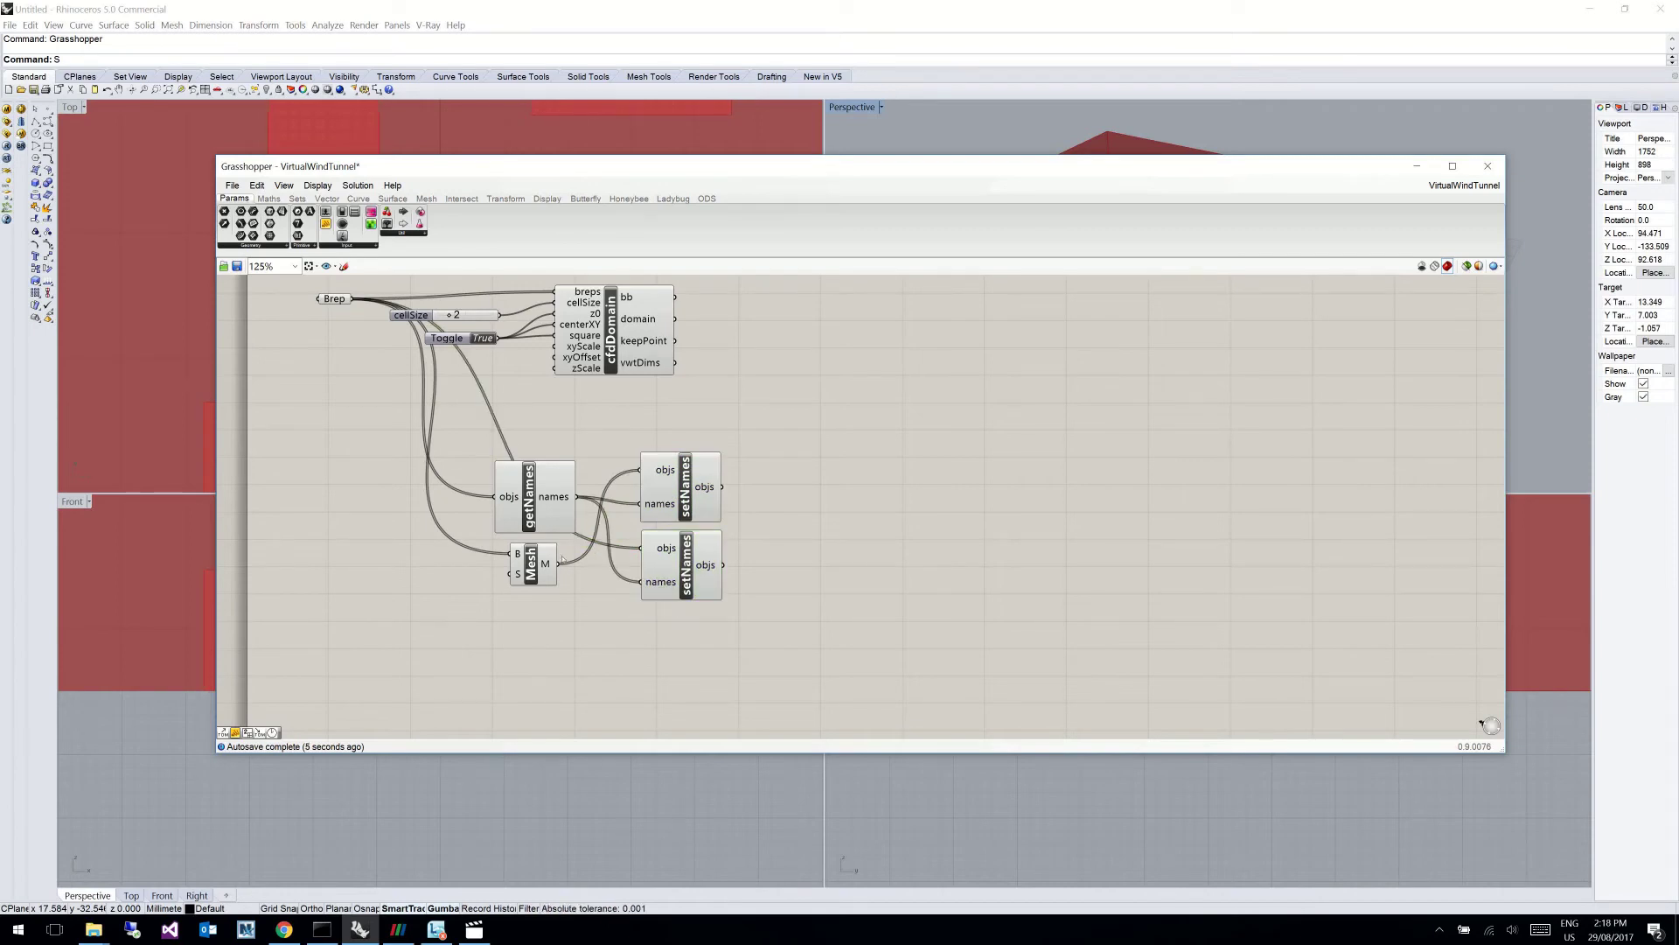
# Step: Add a cfdMeshLevel component below the naming components and connect the lower setNames output to its breps input
pyautogui.scroll(-1, 611, 607)
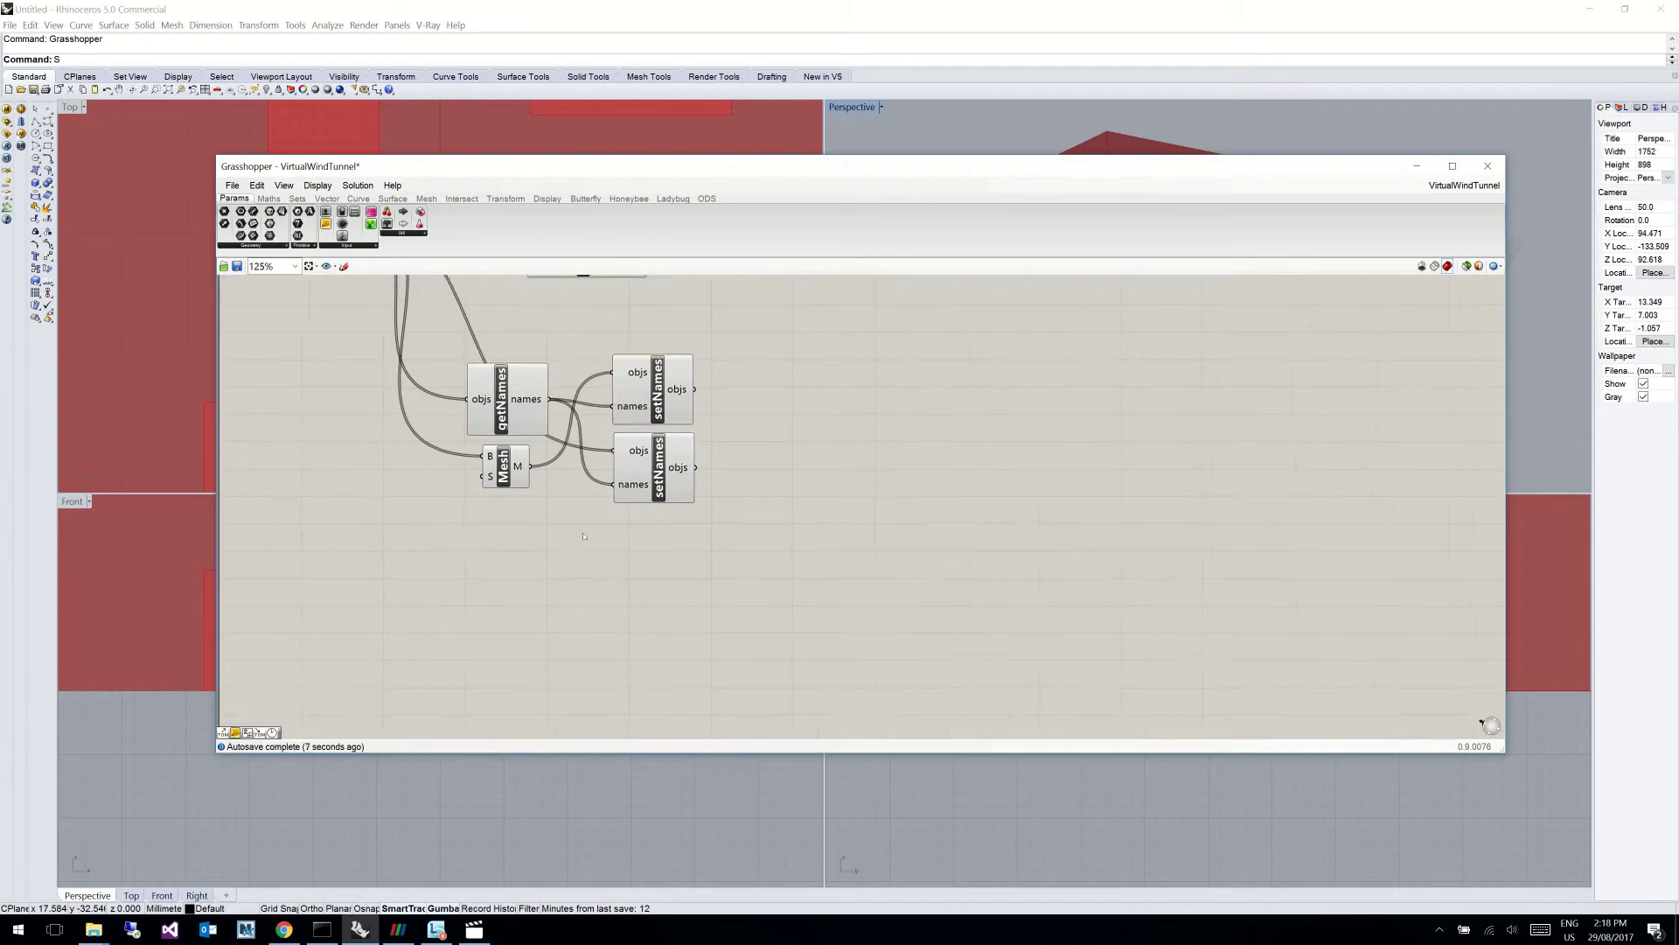
pyautogui.moveTo(601, 606)
pyautogui.mouseDown(button='right')
pyautogui.moveTo(584, 584)
pyautogui.moveTo(598, 608)
pyautogui.mouseUp(button='right')
pyautogui.doubleClick(575, 627)
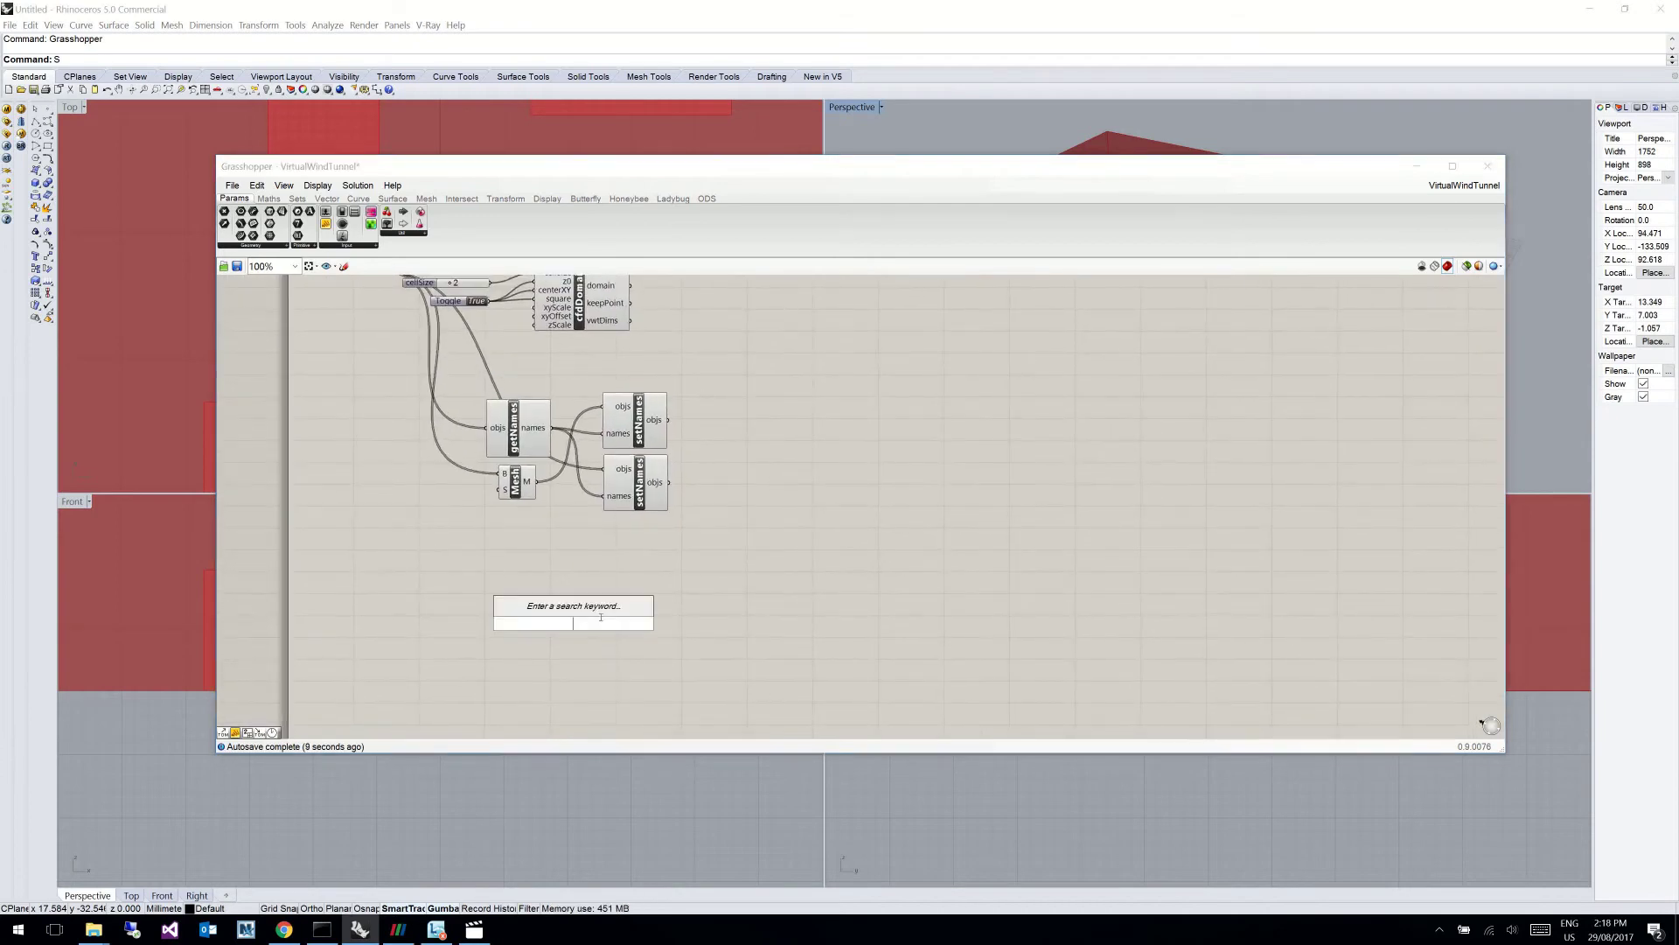
pyautogui.write('cfdmesh')
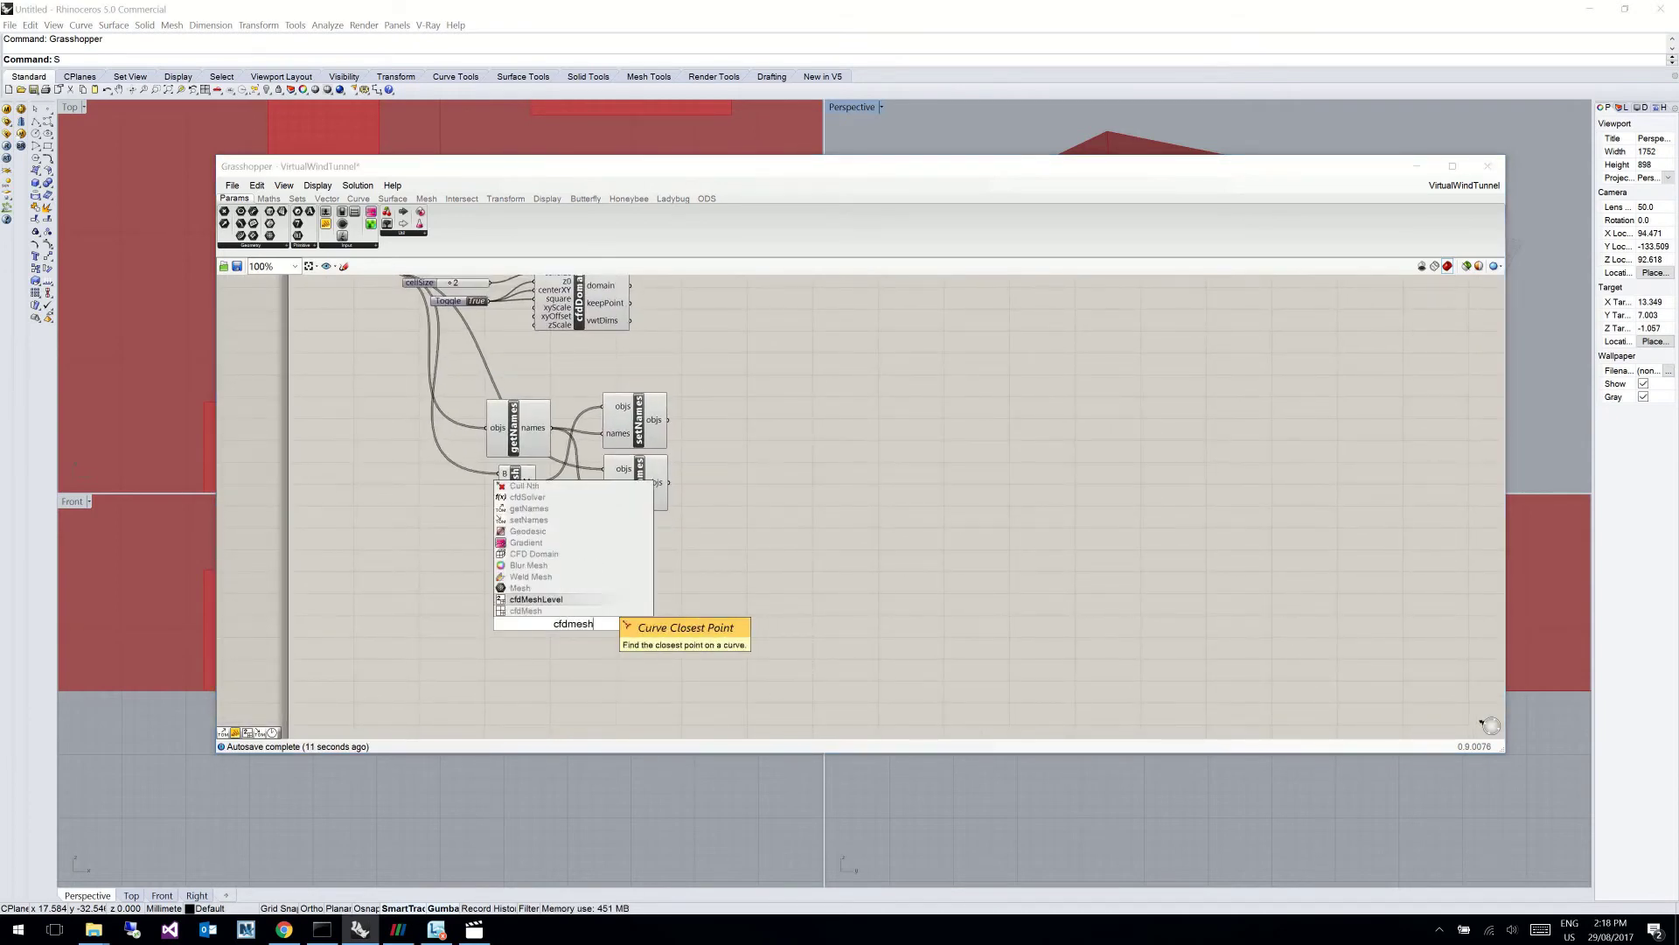
pyautogui.press('Return')
pyautogui.moveTo(574, 543); pyautogui.dragTo(580, 565, button='right')
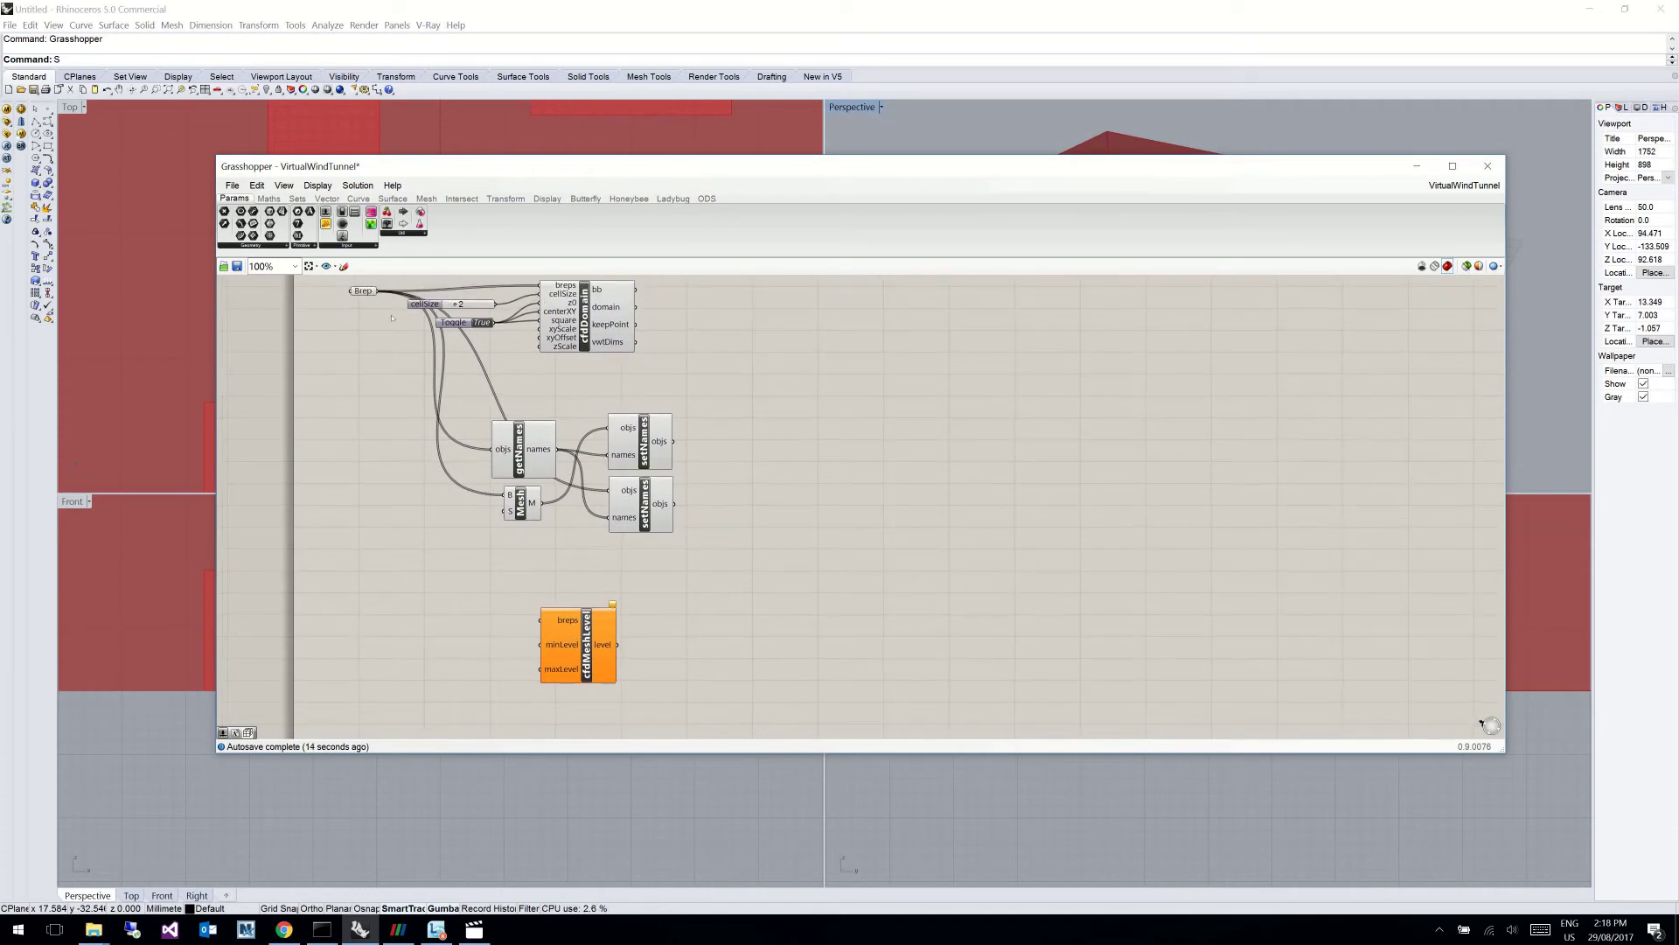
pyautogui.moveTo(672, 506); pyautogui.dragTo(560, 622)
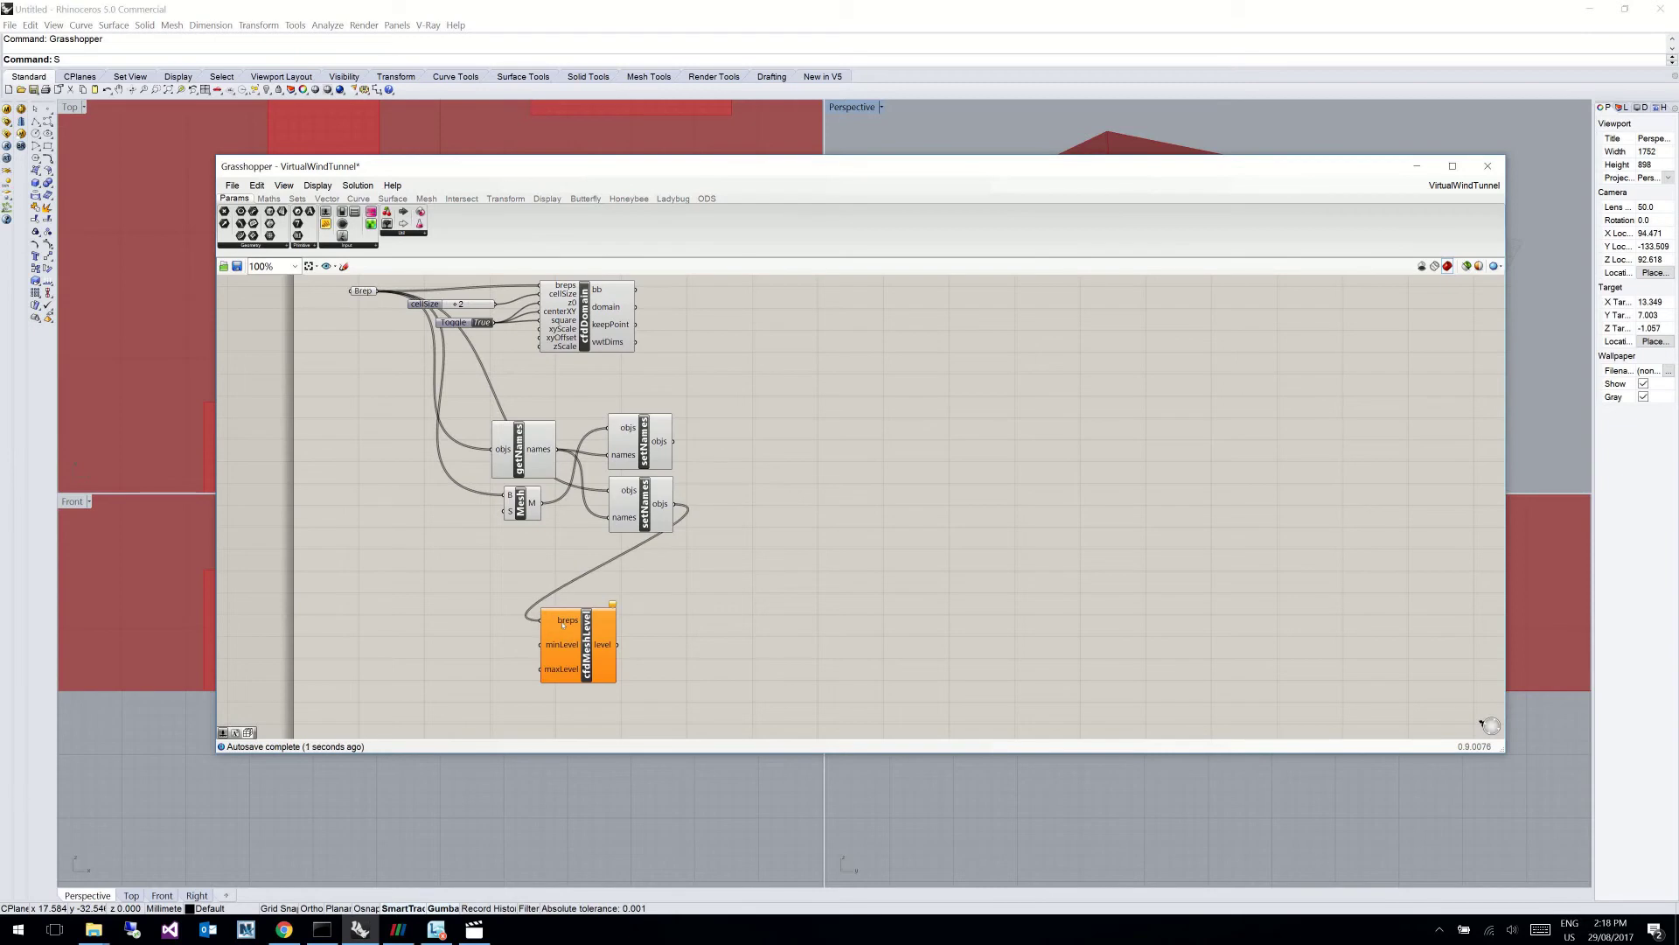
# Step: Add a number slider set to 2 and connect it to the minLevel input of cfdMeshLevel
pyautogui.doubleClick(460, 629)
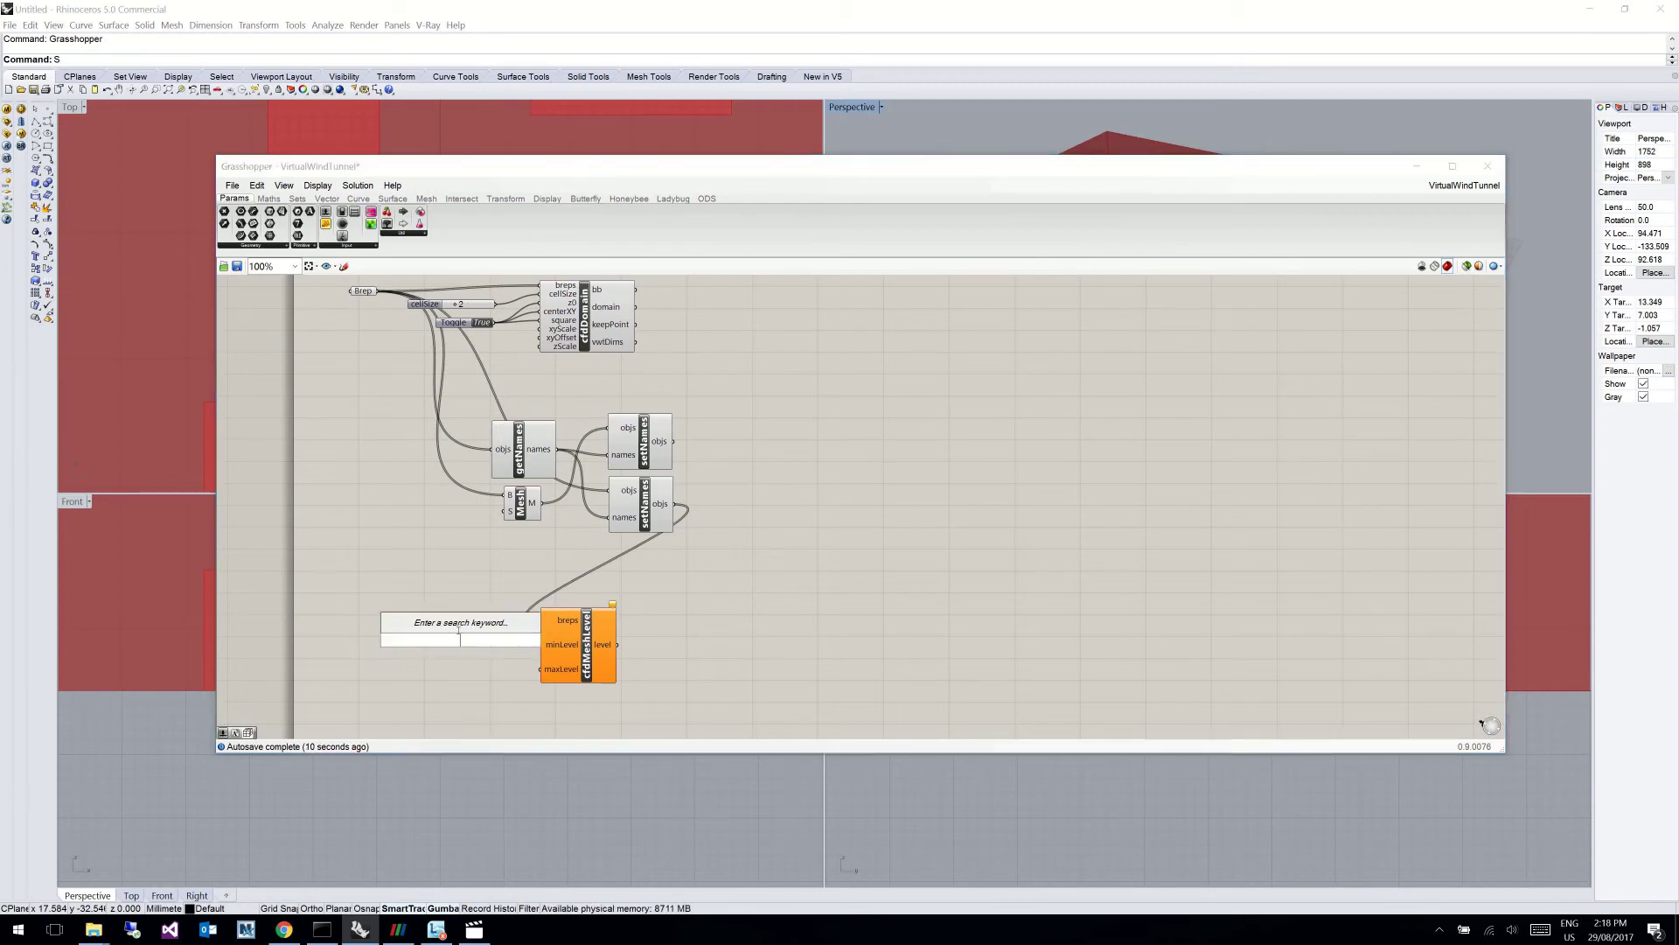
pyautogui.write('2')
pyautogui.press('Return')
pyautogui.moveTo(500, 639); pyautogui.dragTo(542, 645)
pyautogui.moveTo(627, 642); pyautogui.dragTo(601, 474, button='right')
pyautogui.doubleClick(566, 580)
pyautogui.write('cfd')
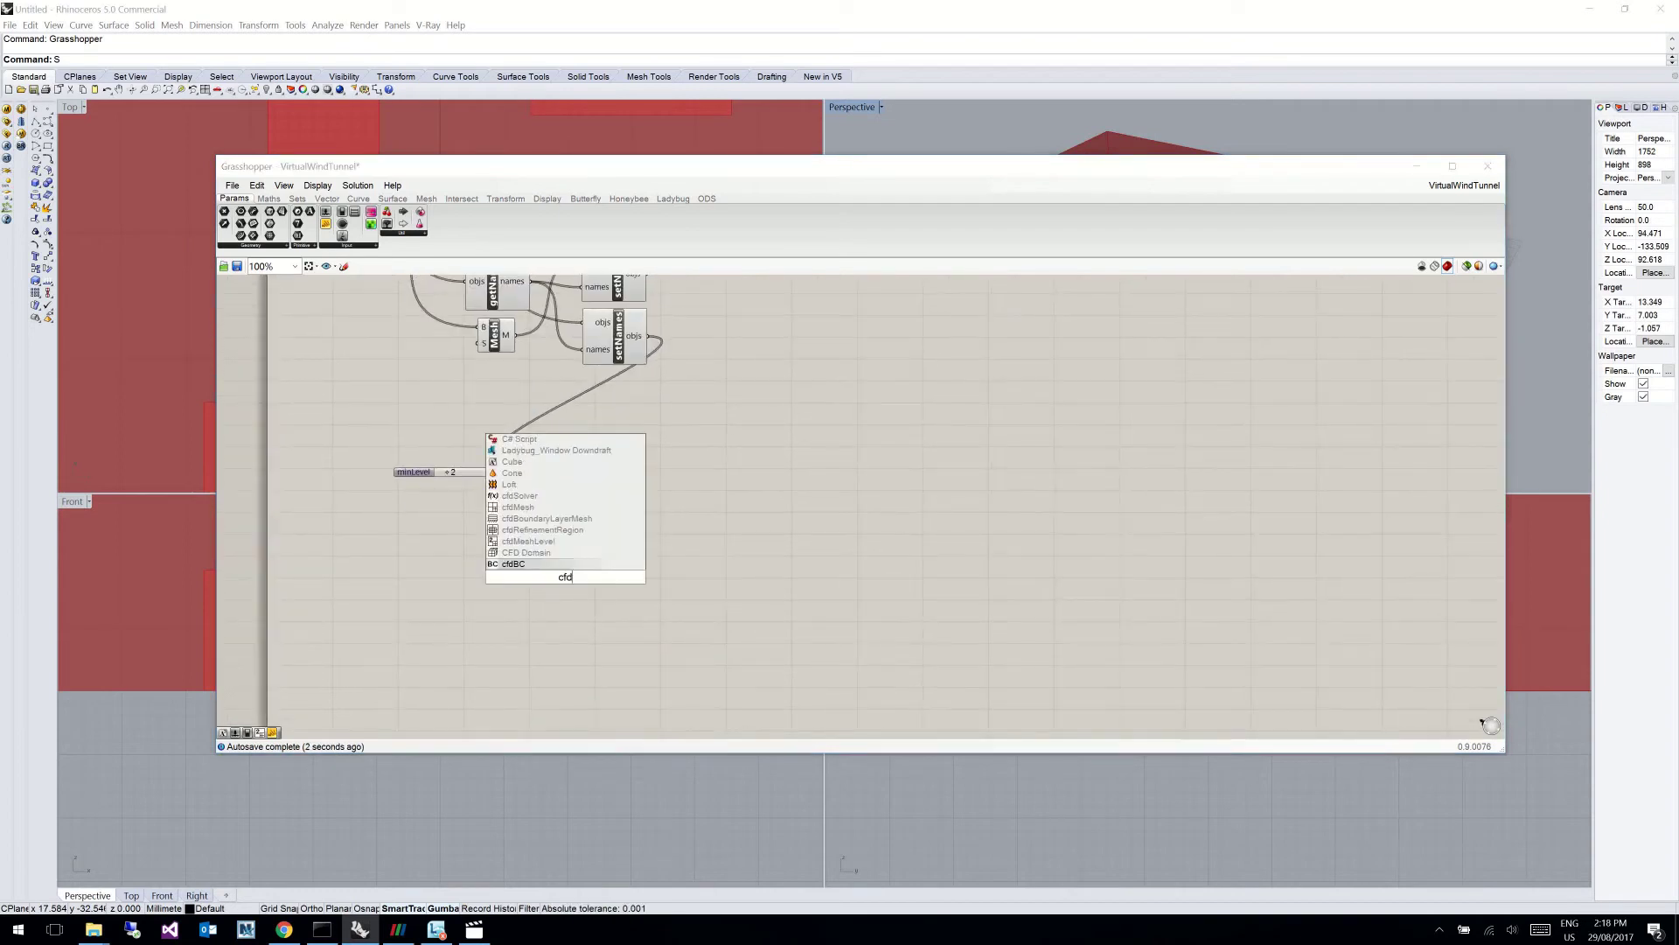
pyautogui.press('Up')
pyautogui.press('Return')
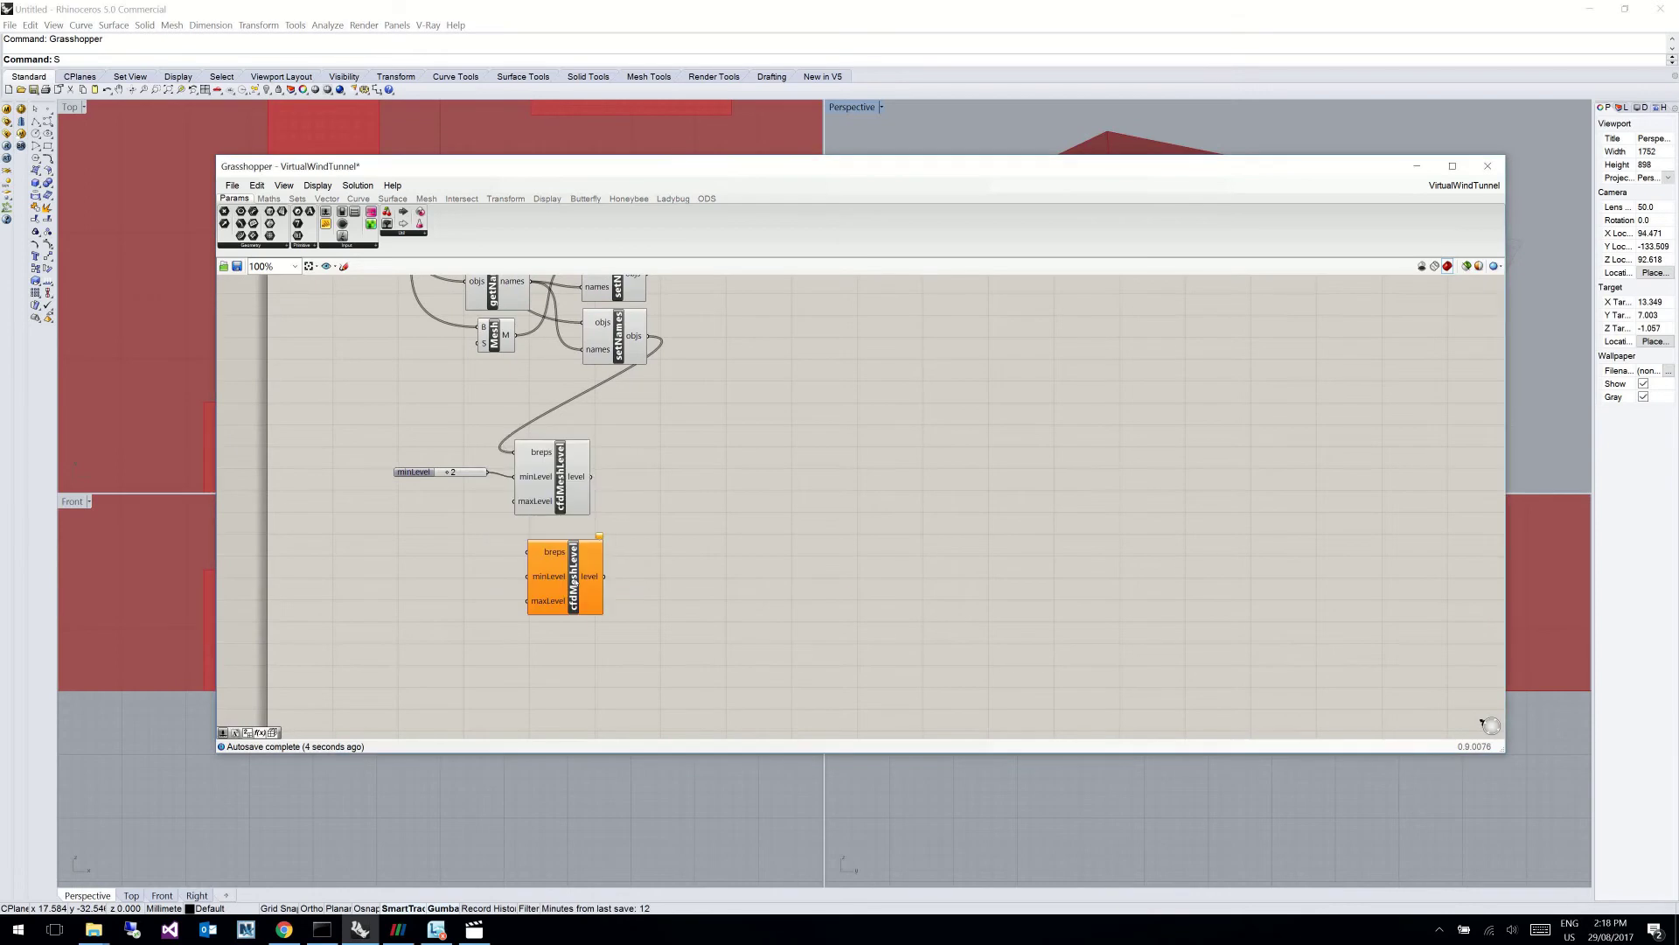
pyautogui.moveTo(744, 480); pyautogui.dragTo(765, 580, button='right')
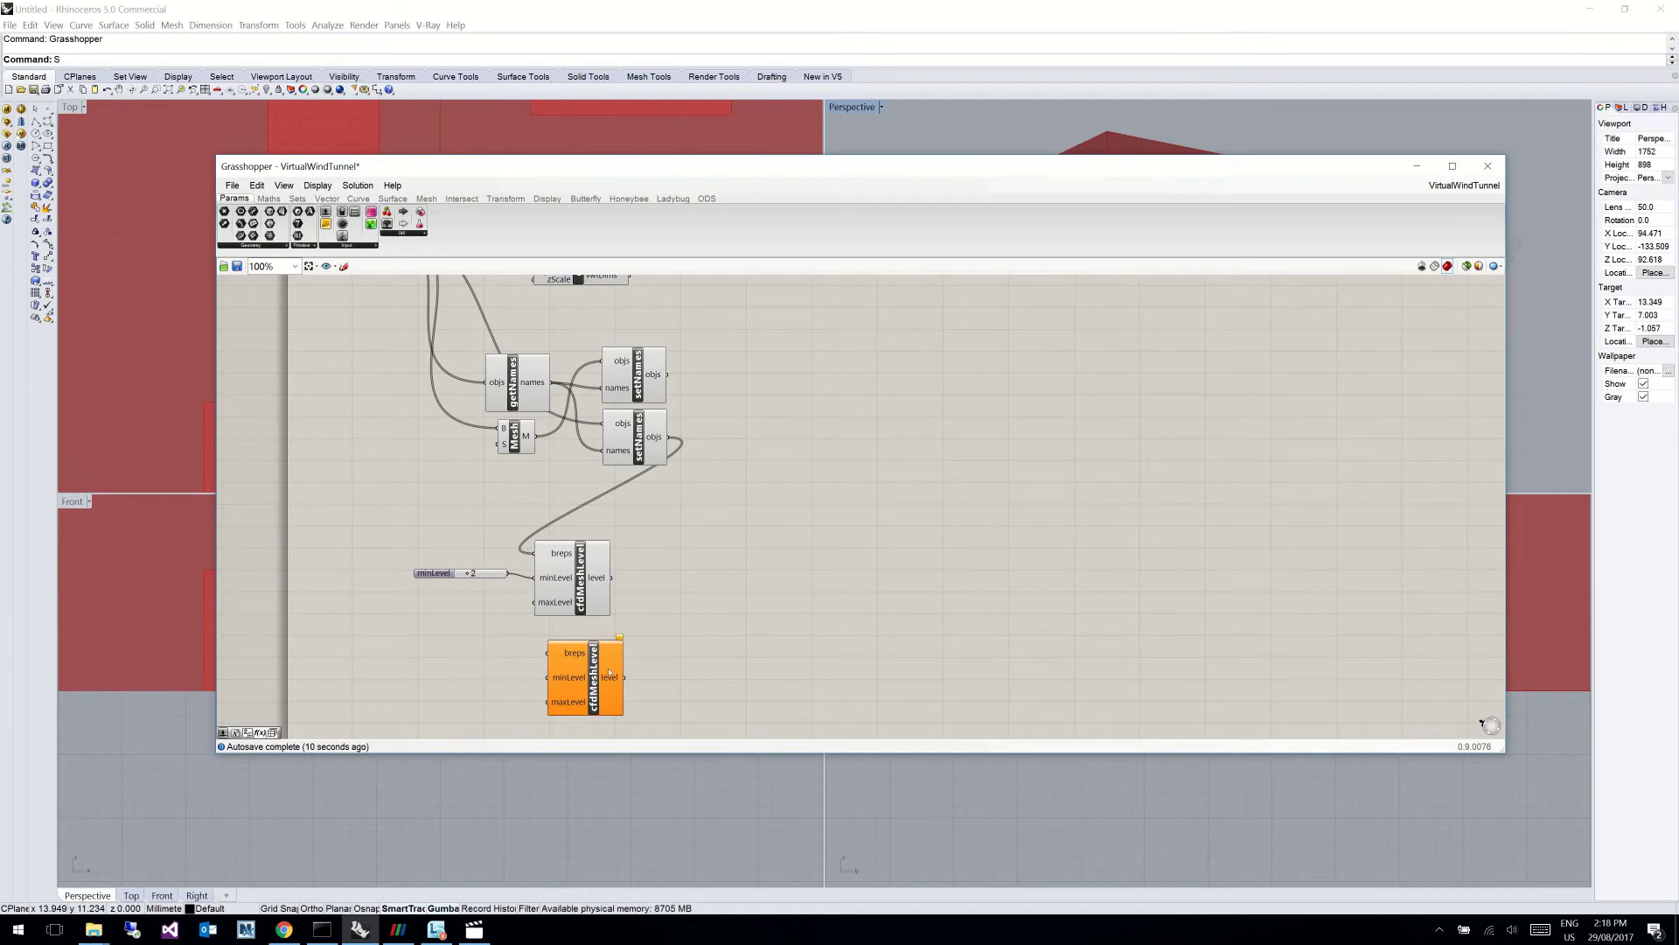
pyautogui.moveTo(612, 673); pyautogui.dragTo(650, 667, button='right')
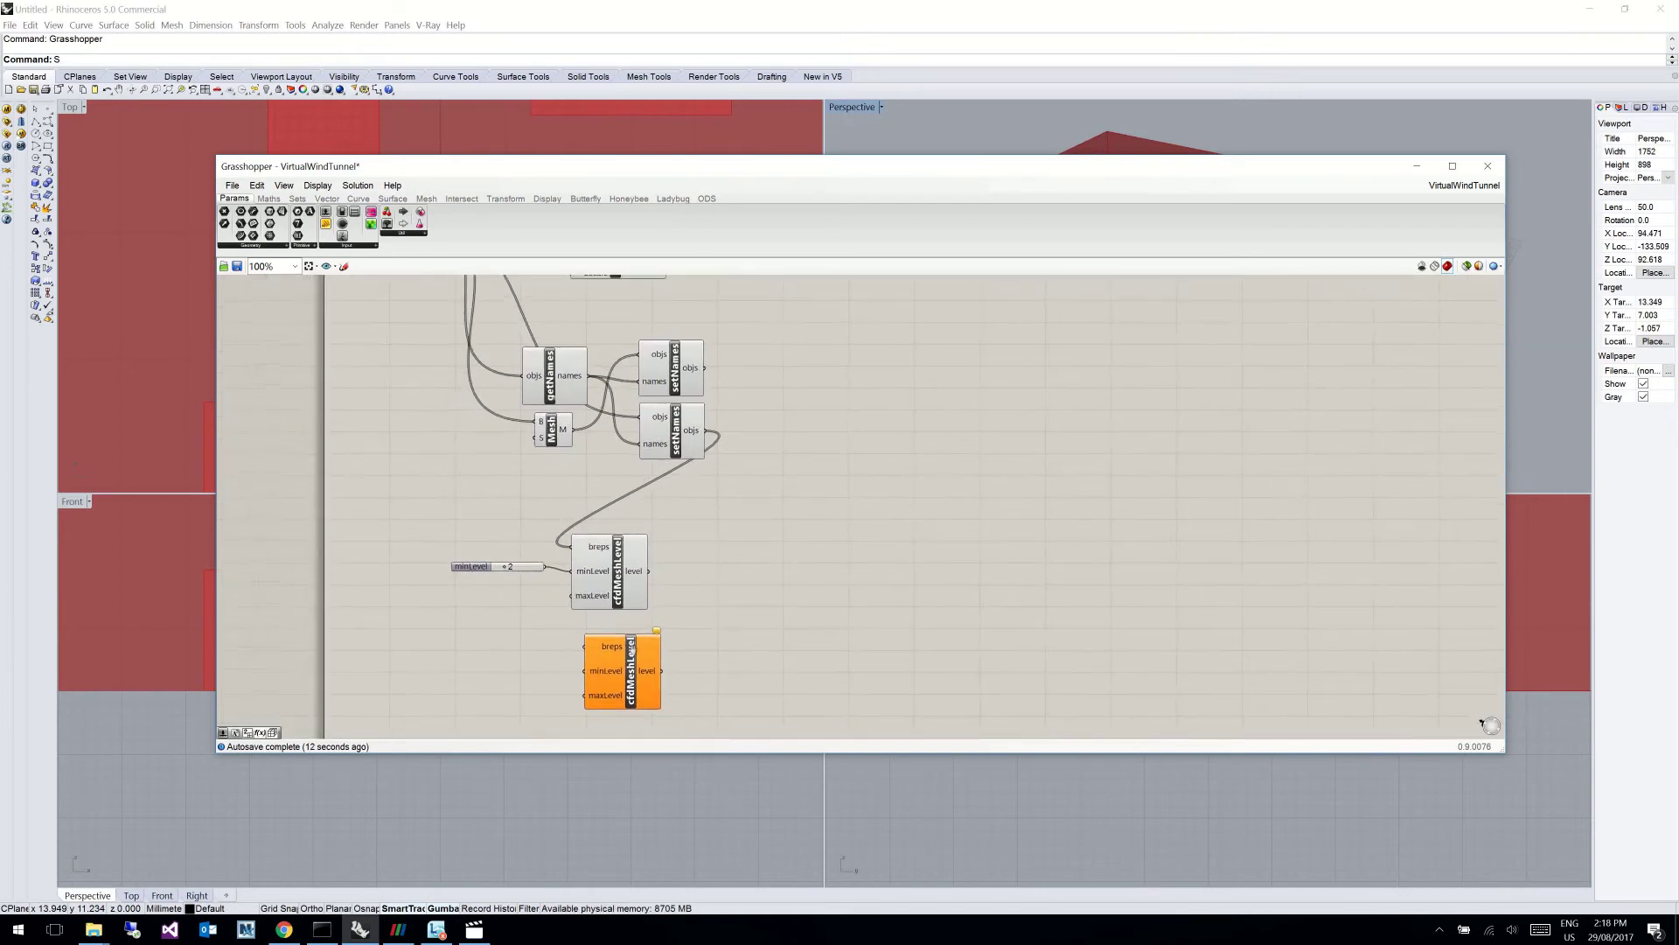
pyautogui.click(650, 656)
pyautogui.press('Delete')
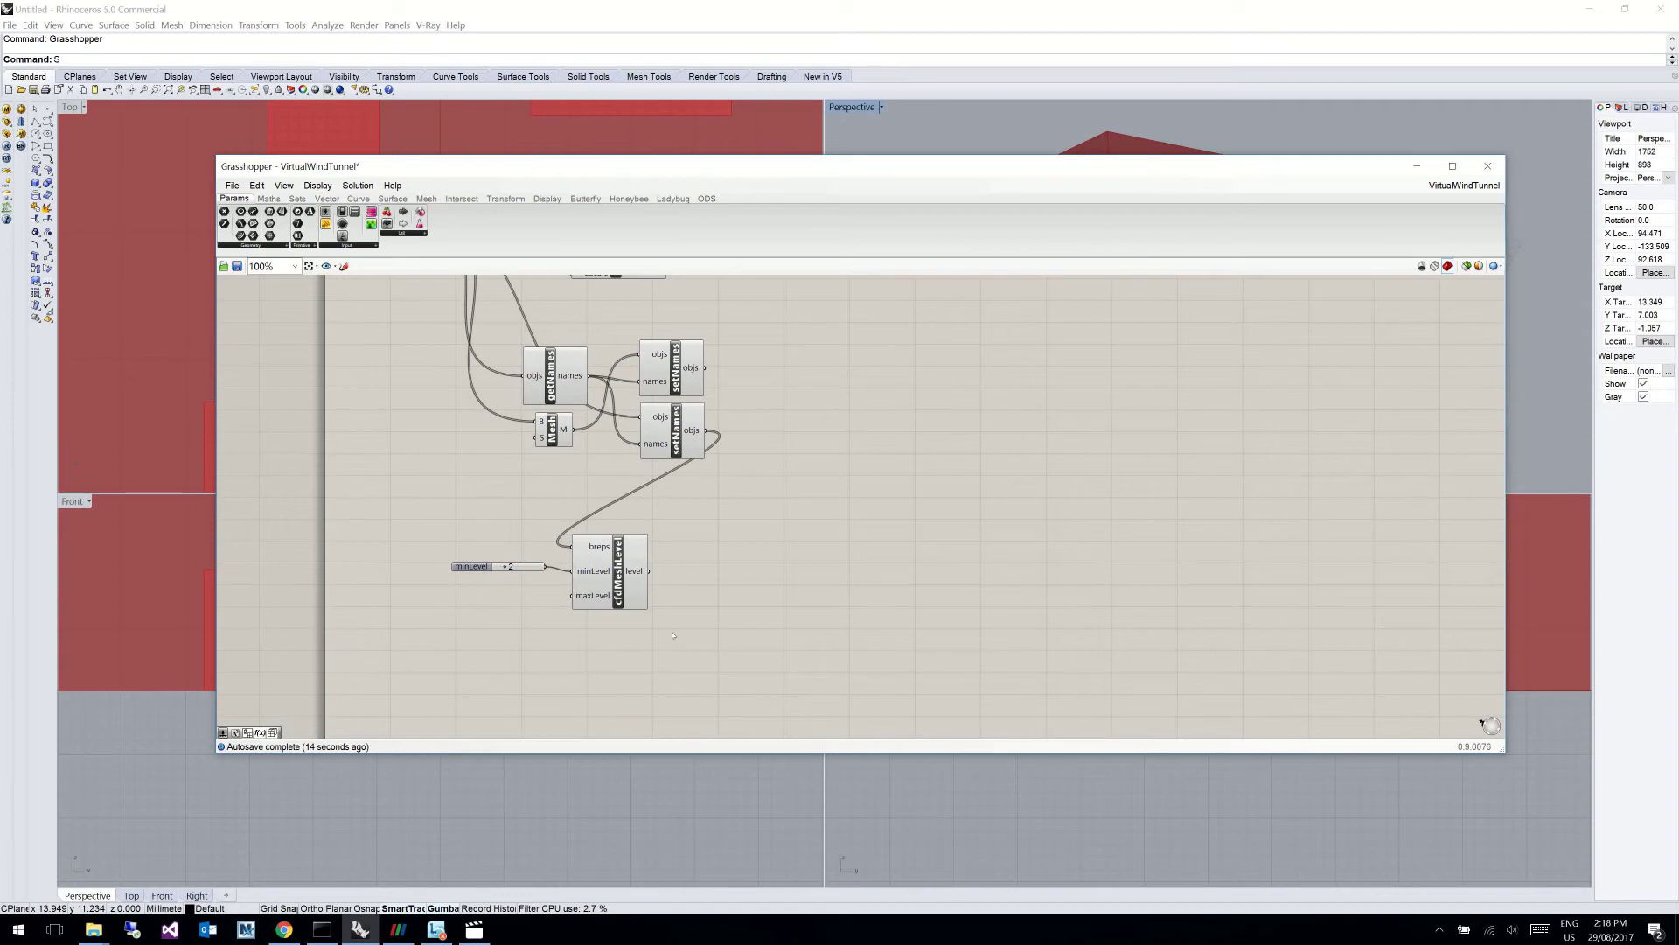
# Step: Add a cfdMesh component in the empty canvas area beyond the setNames components
pyautogui.moveTo(930, 473); pyautogui.dragTo(839, 561, button='right')
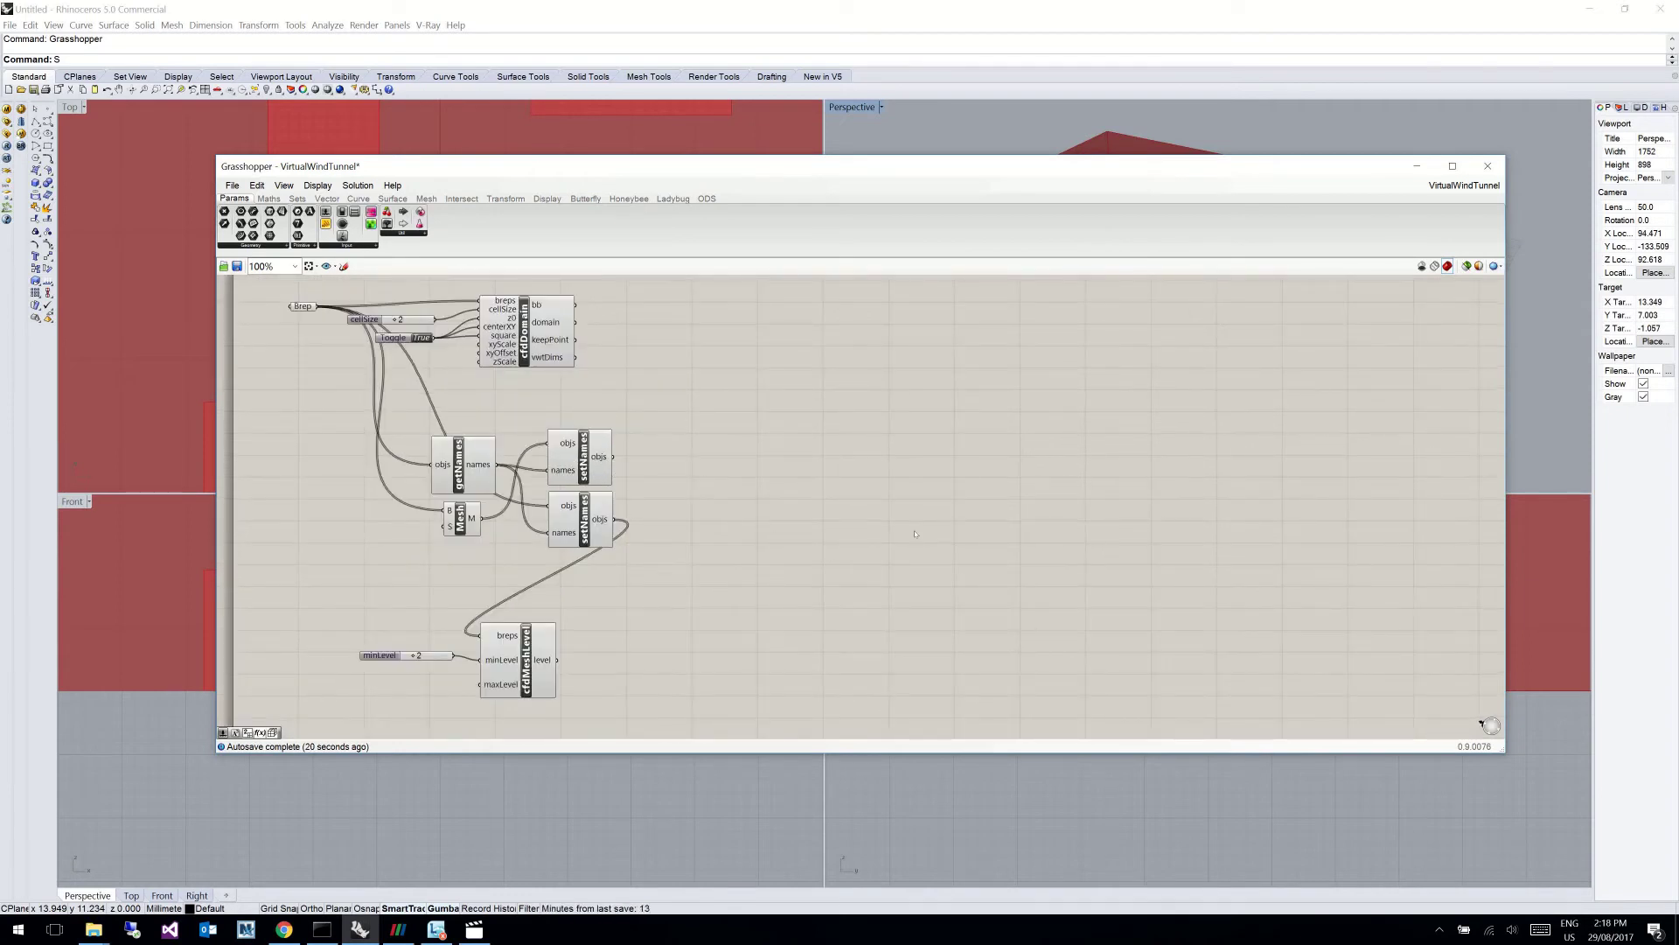
pyautogui.doubleClick(915, 533)
pyautogui.write('cfd')
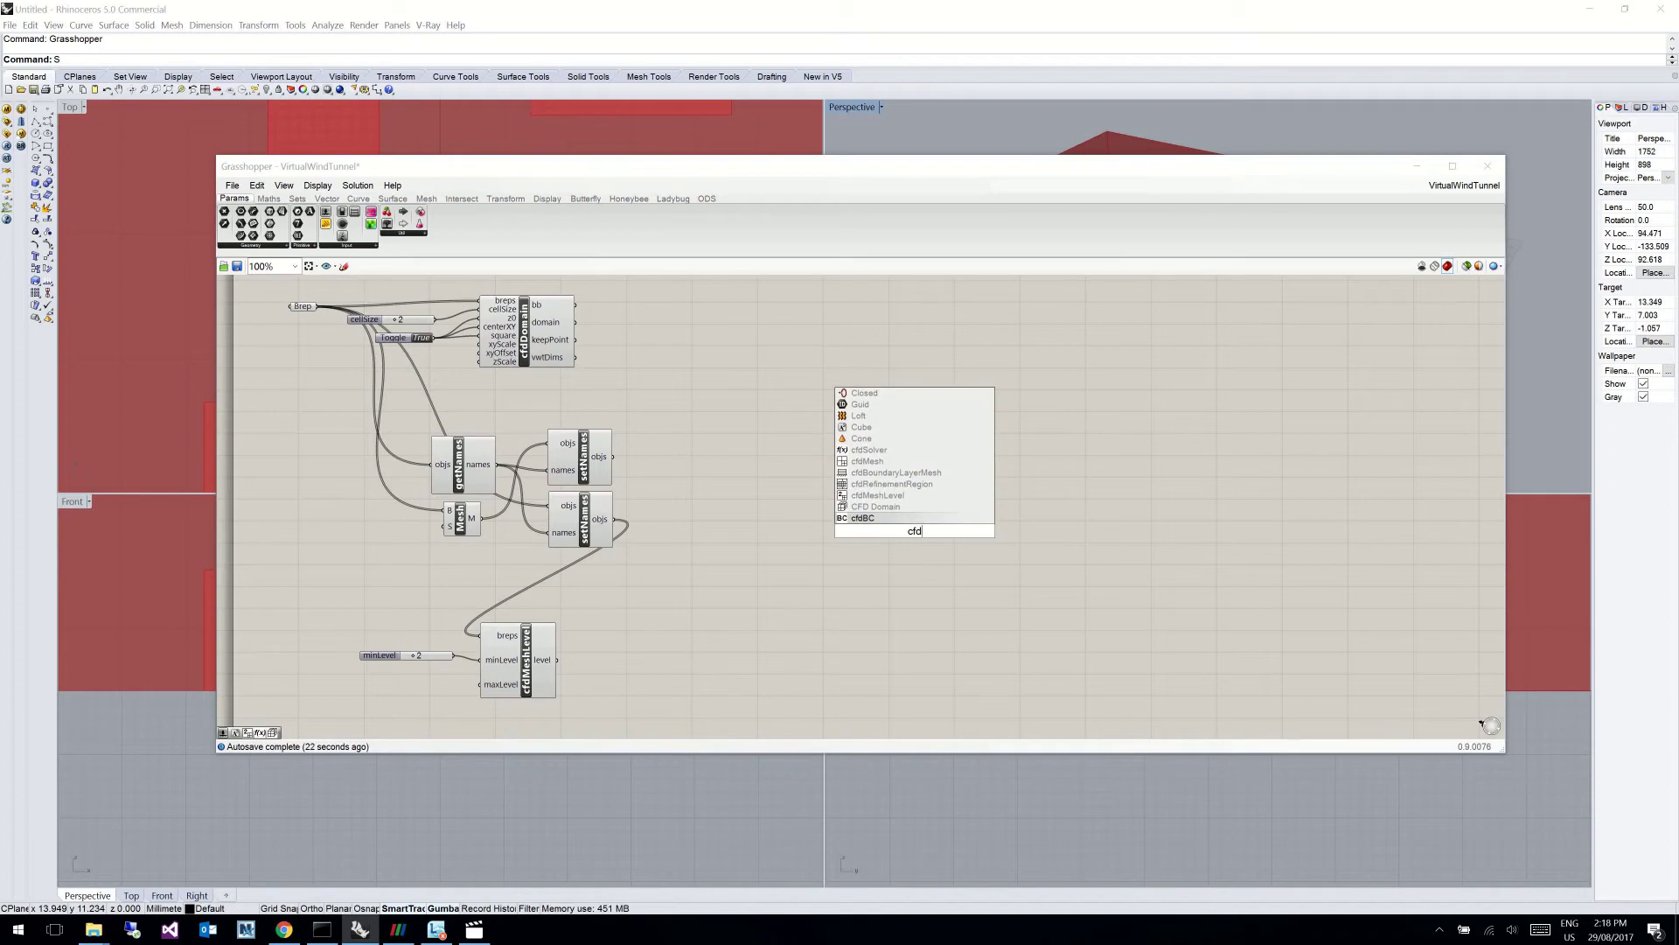
pyautogui.press('Up')
pyautogui.press('Up')
pyautogui.press('Up')
pyautogui.press('Up')
pyautogui.press('Up')
pyautogui.press('Return')
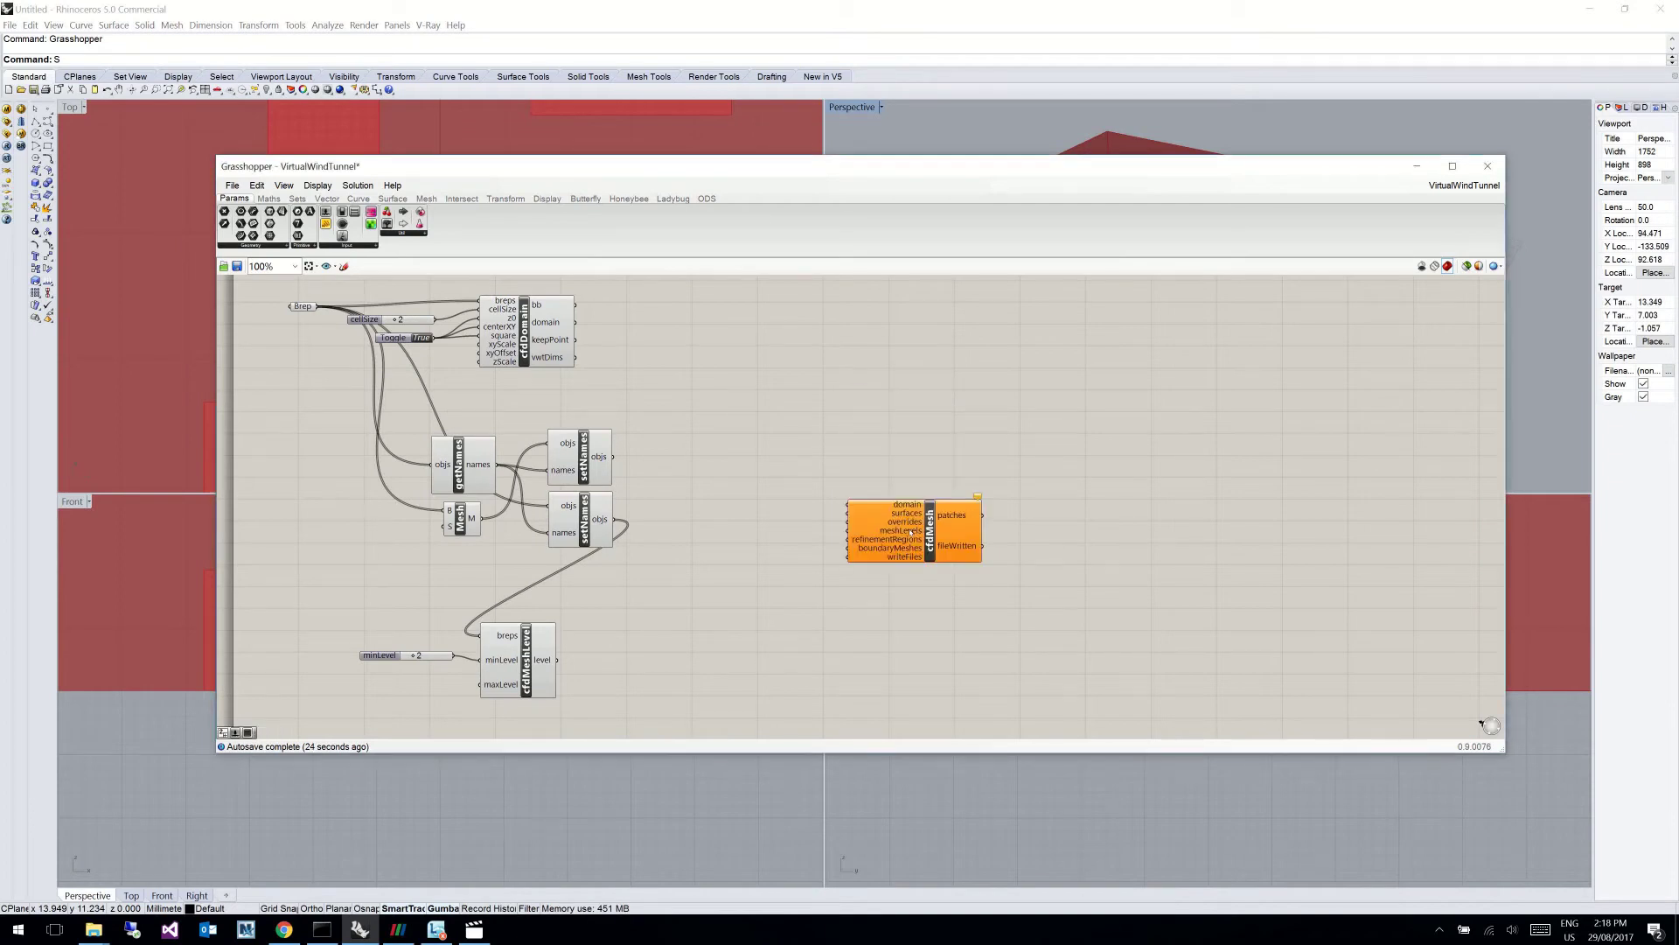
# Step: Connect the cfdDomain domain, upper setNames objs and cfdMeshLevel level outputs to cfdMesh's domain, surfaces and meshLevels inputs
pyautogui.click(609, 323)
pyautogui.moveTo(575, 322); pyautogui.dragTo(792, 442)
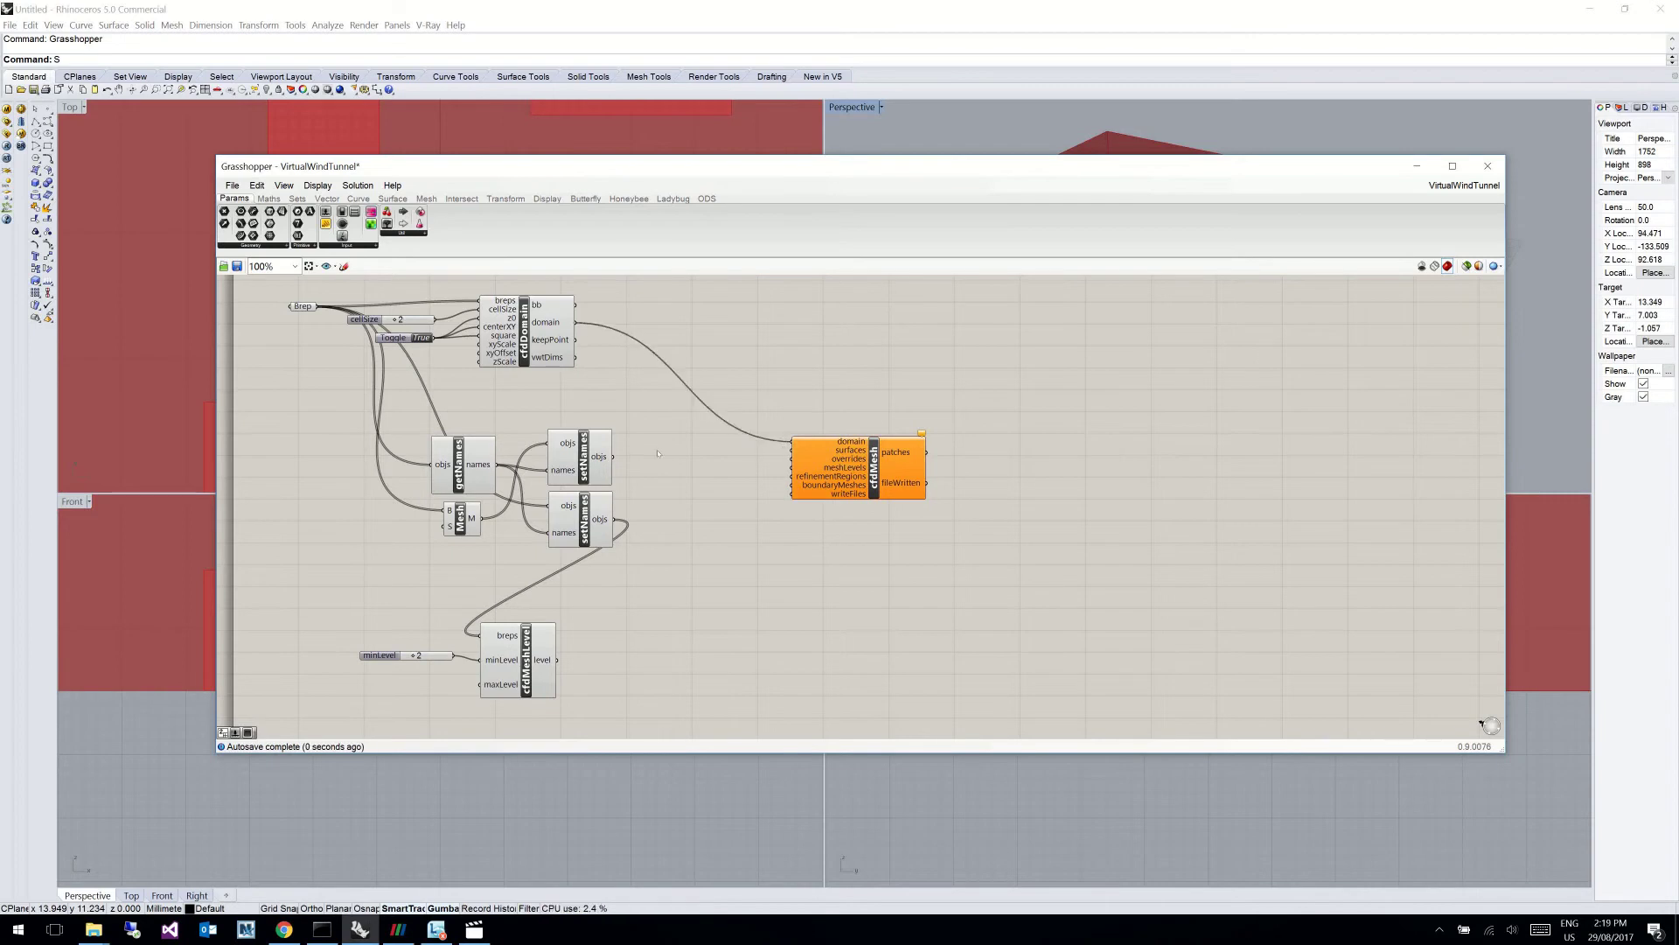
pyautogui.moveTo(613, 456); pyautogui.dragTo(790, 452)
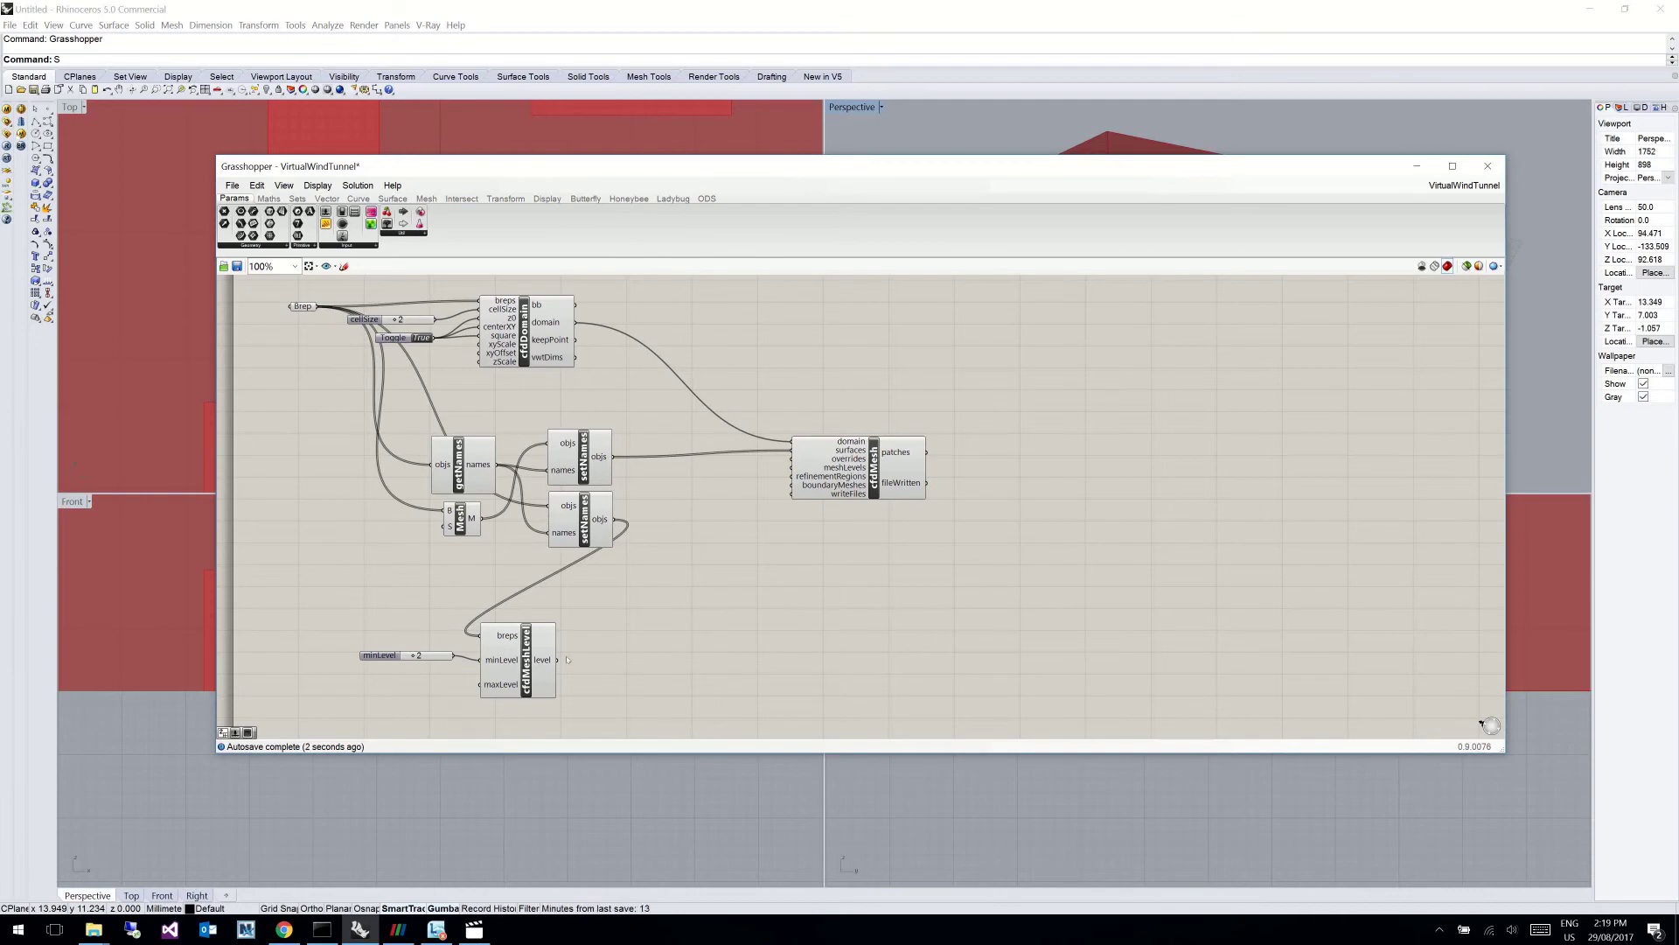
pyautogui.moveTo(558, 660); pyautogui.dragTo(783, 468)
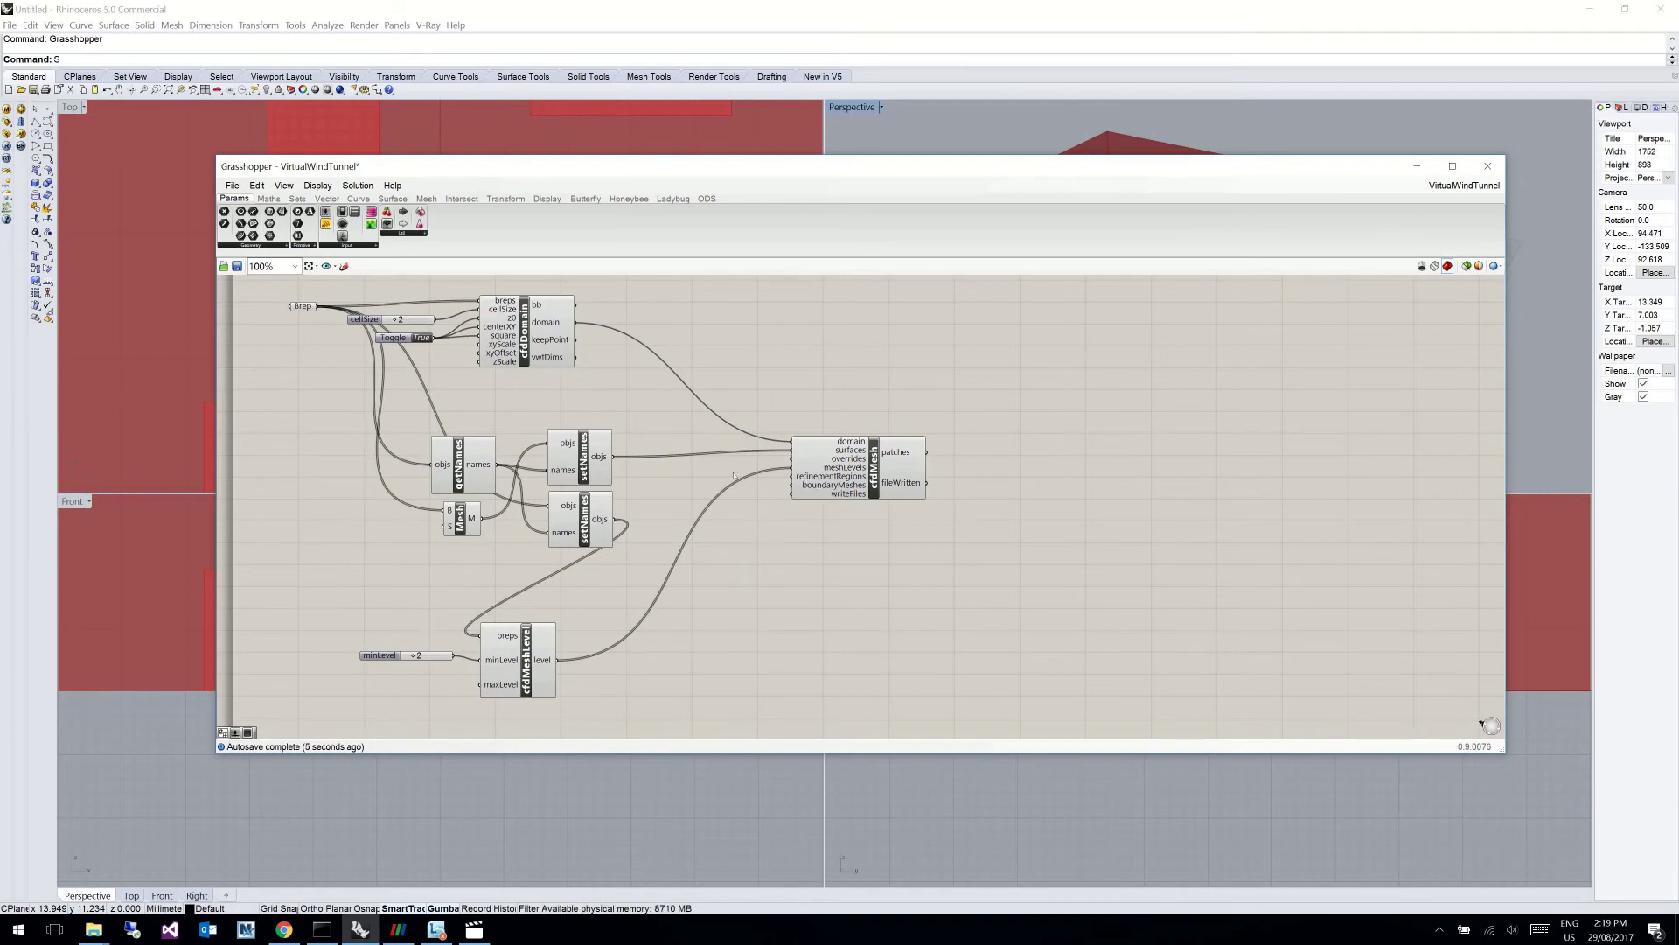
# Step: Add a Button feeding cfdMesh's writeFiles input, and connect cfdDomain's keepPoint output to the overrides input
pyautogui.doubleClick(723, 556)
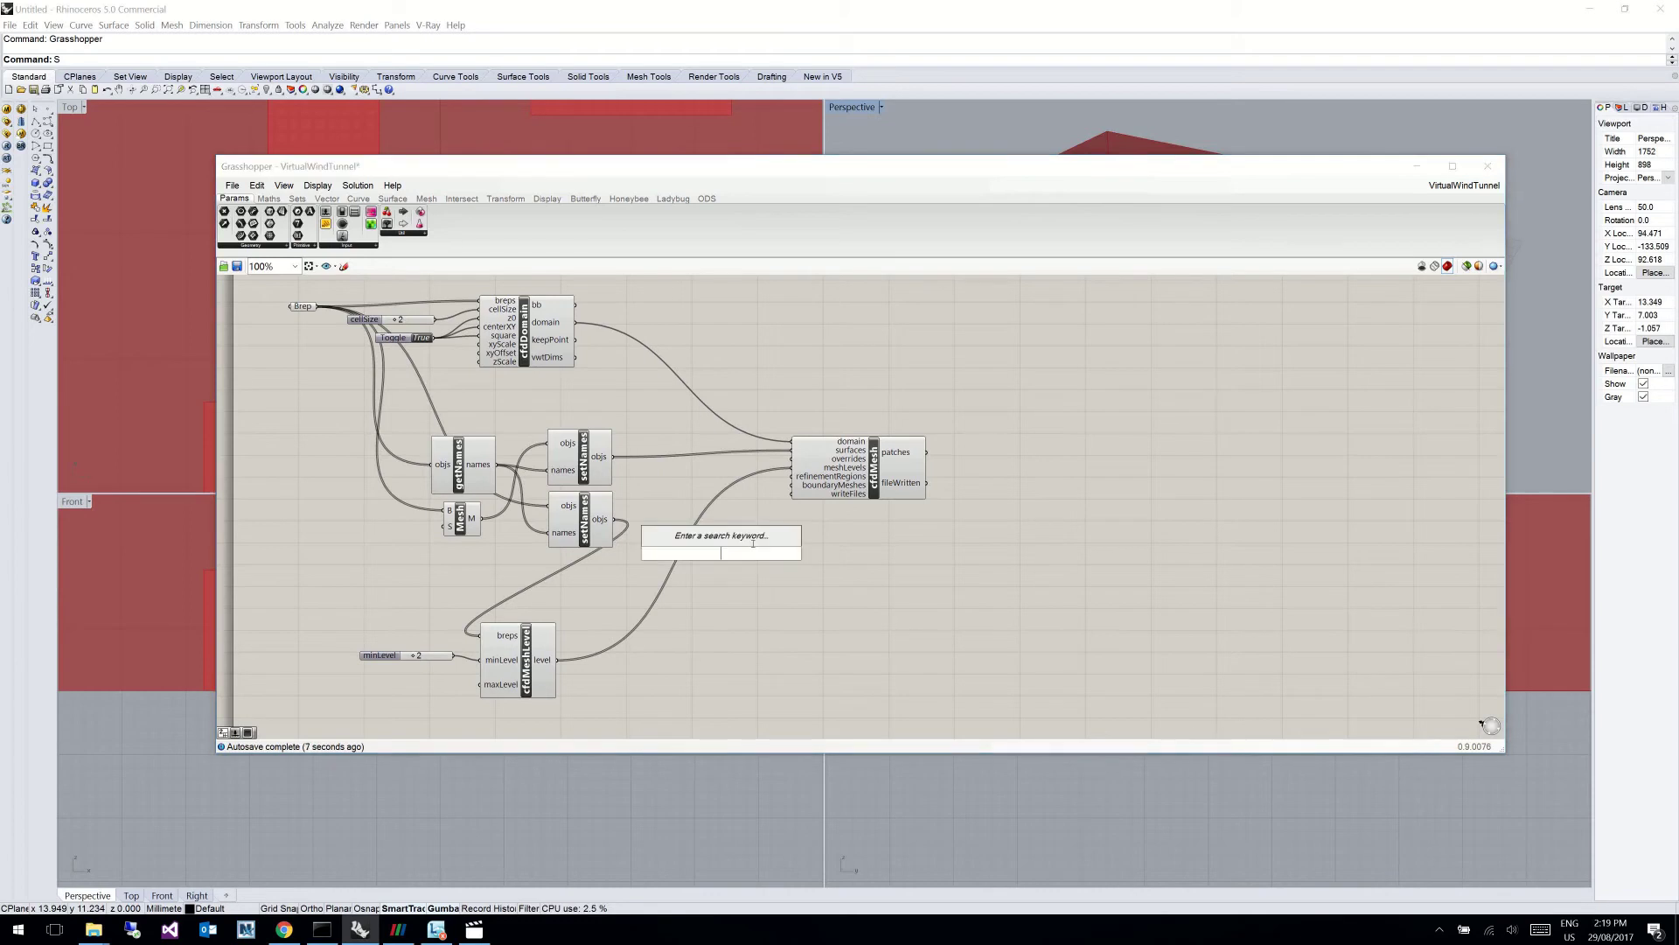
pyautogui.write('button')
pyautogui.press('Return')
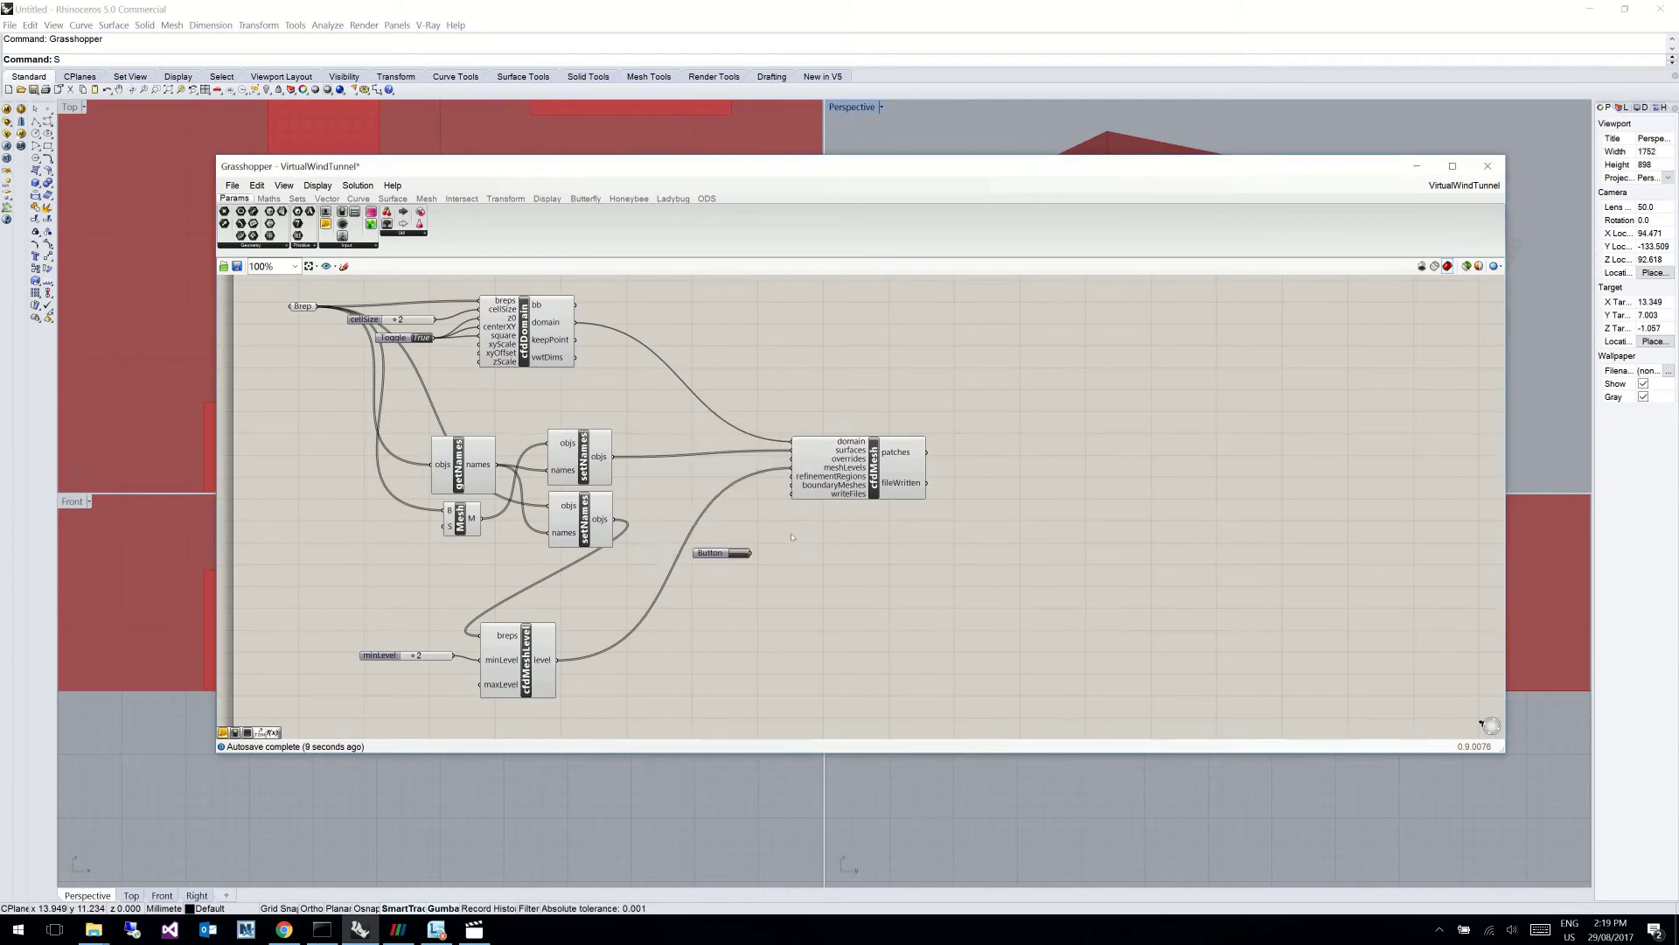
pyautogui.moveTo(748, 554); pyautogui.dragTo(793, 494)
pyautogui.moveTo(573, 342); pyautogui.dragTo(792, 459)
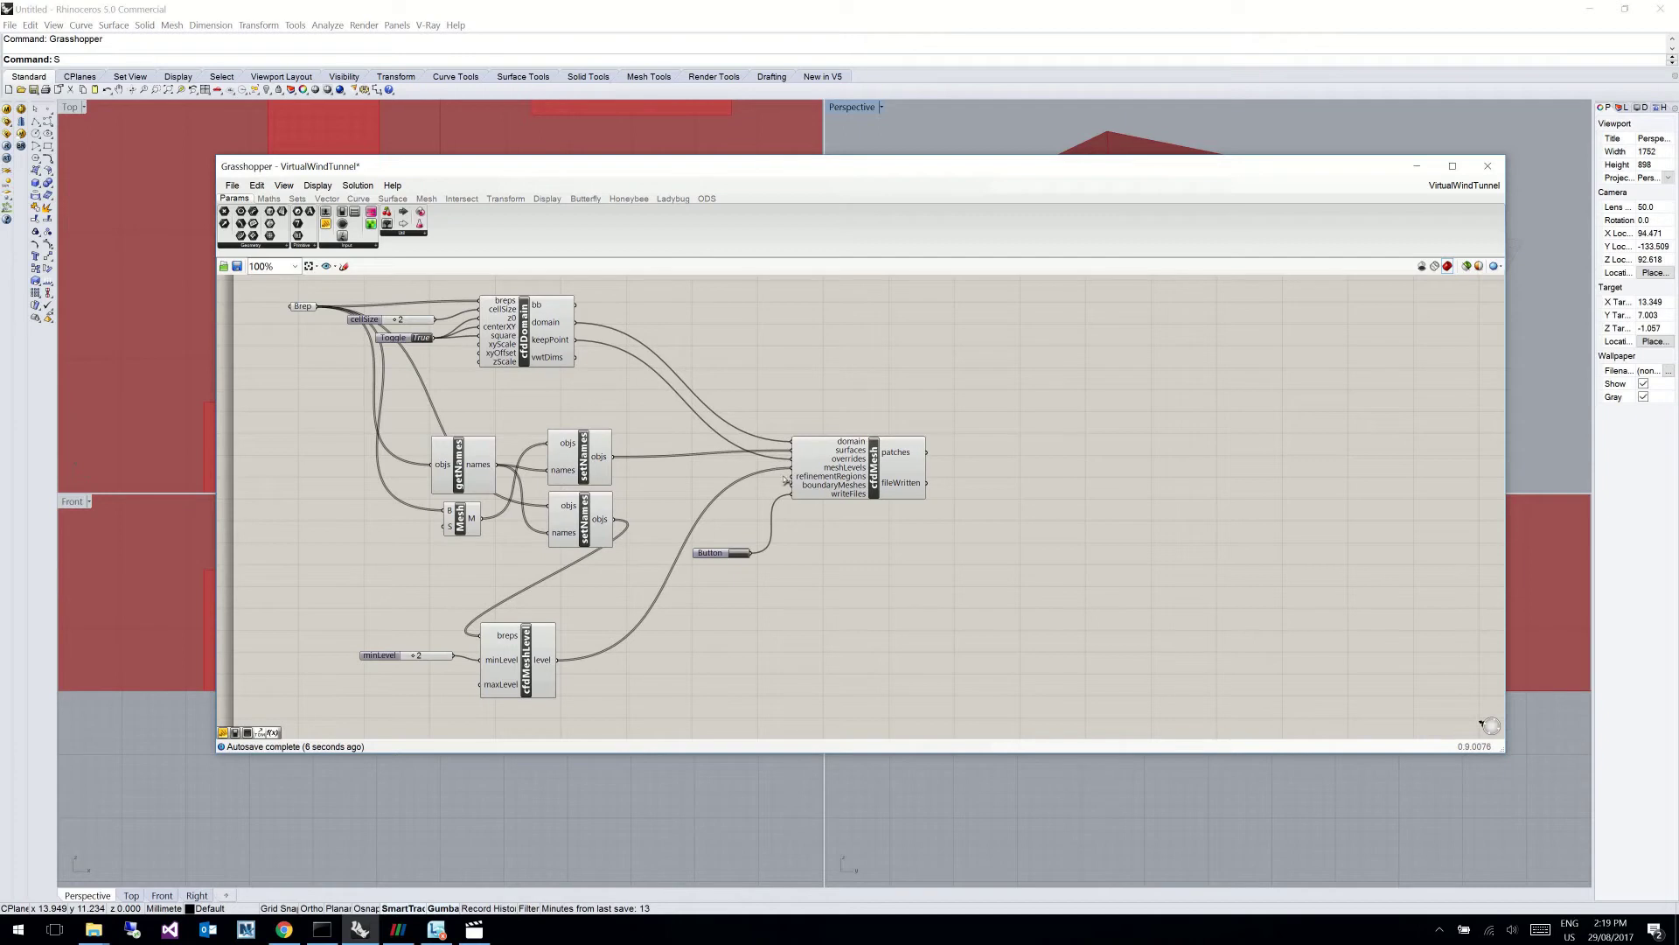
pyautogui.moveTo(721, 552); pyautogui.dragTo(735, 510)
pyautogui.click(812, 556)
# Step: Add a Panel containing "caseDir C:\ODS\VirtualWindTunnel\foam", shrink it to one line and place it above cfdMesh
pyautogui.moveTo(882, 574); pyautogui.dragTo(831, 581, button='right')
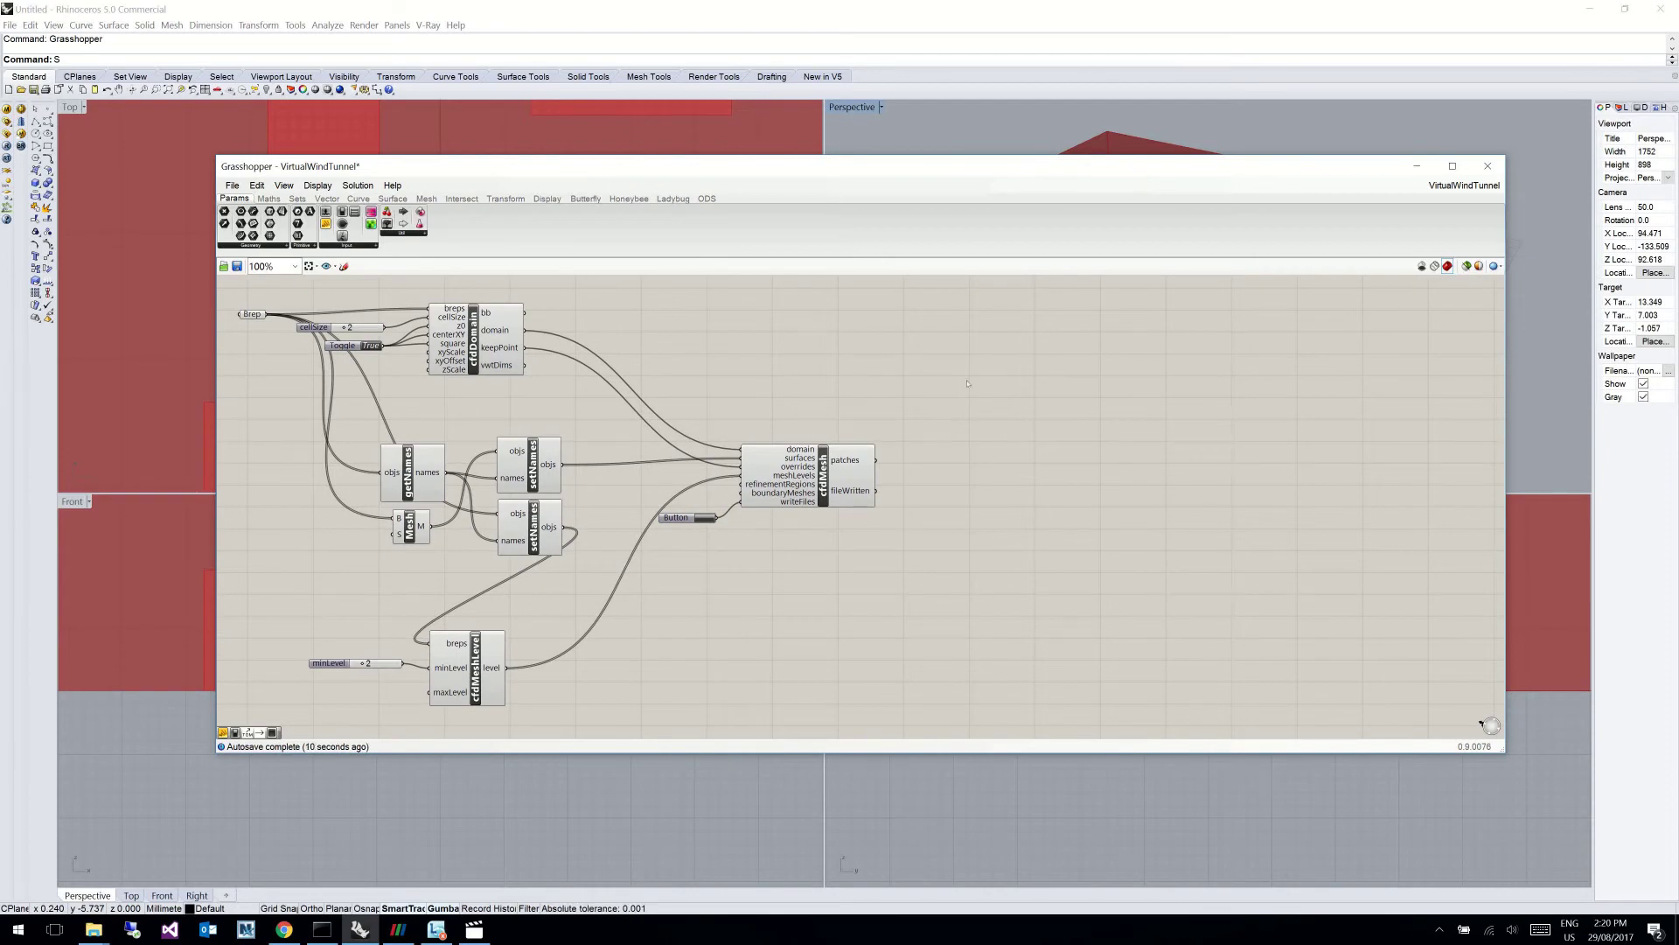
pyautogui.doubleClick(884, 363)
pyautogui.write('panel')
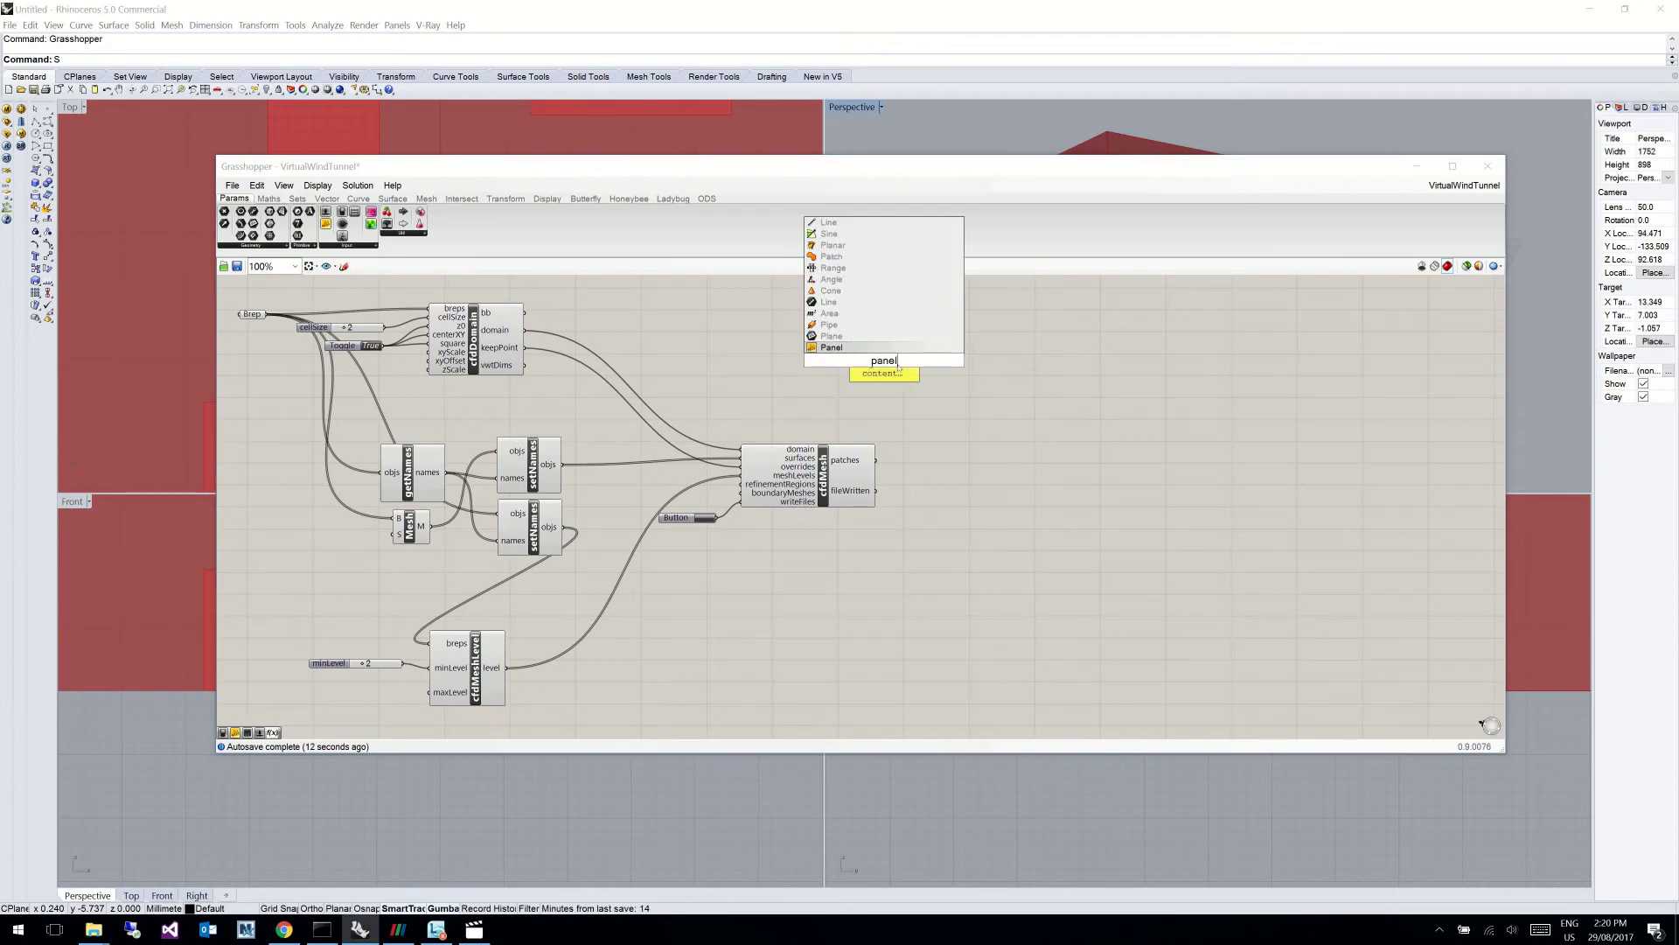
pyautogui.press('Return')
pyautogui.doubleClick(884, 359)
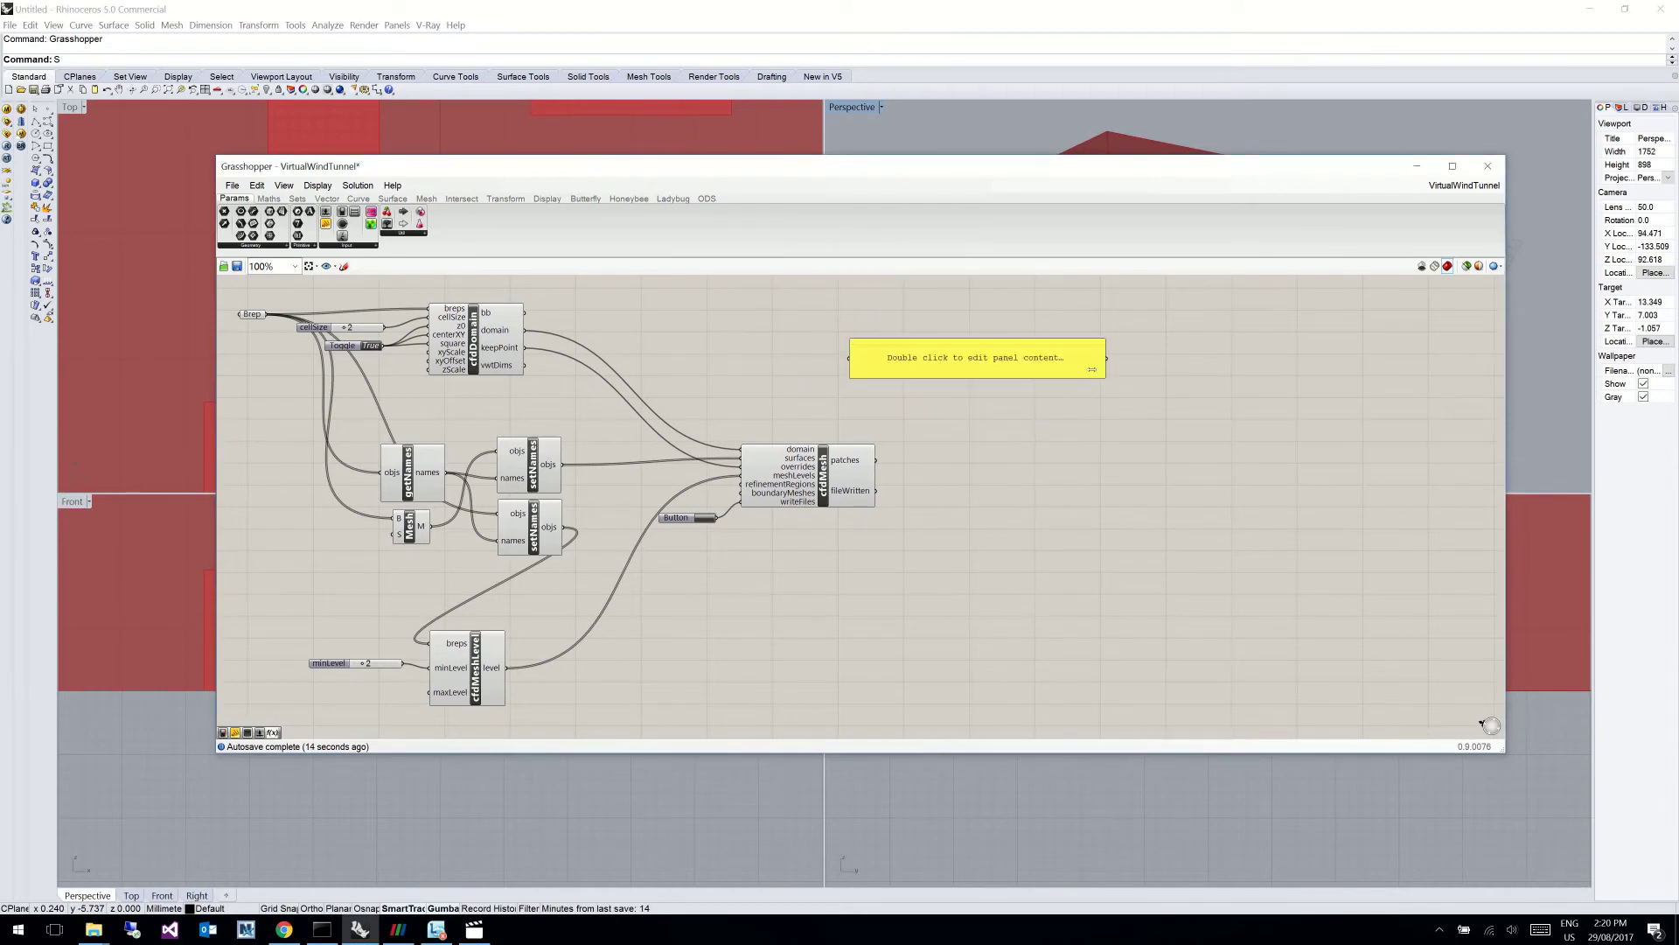
pyautogui.write('CaseDir ')
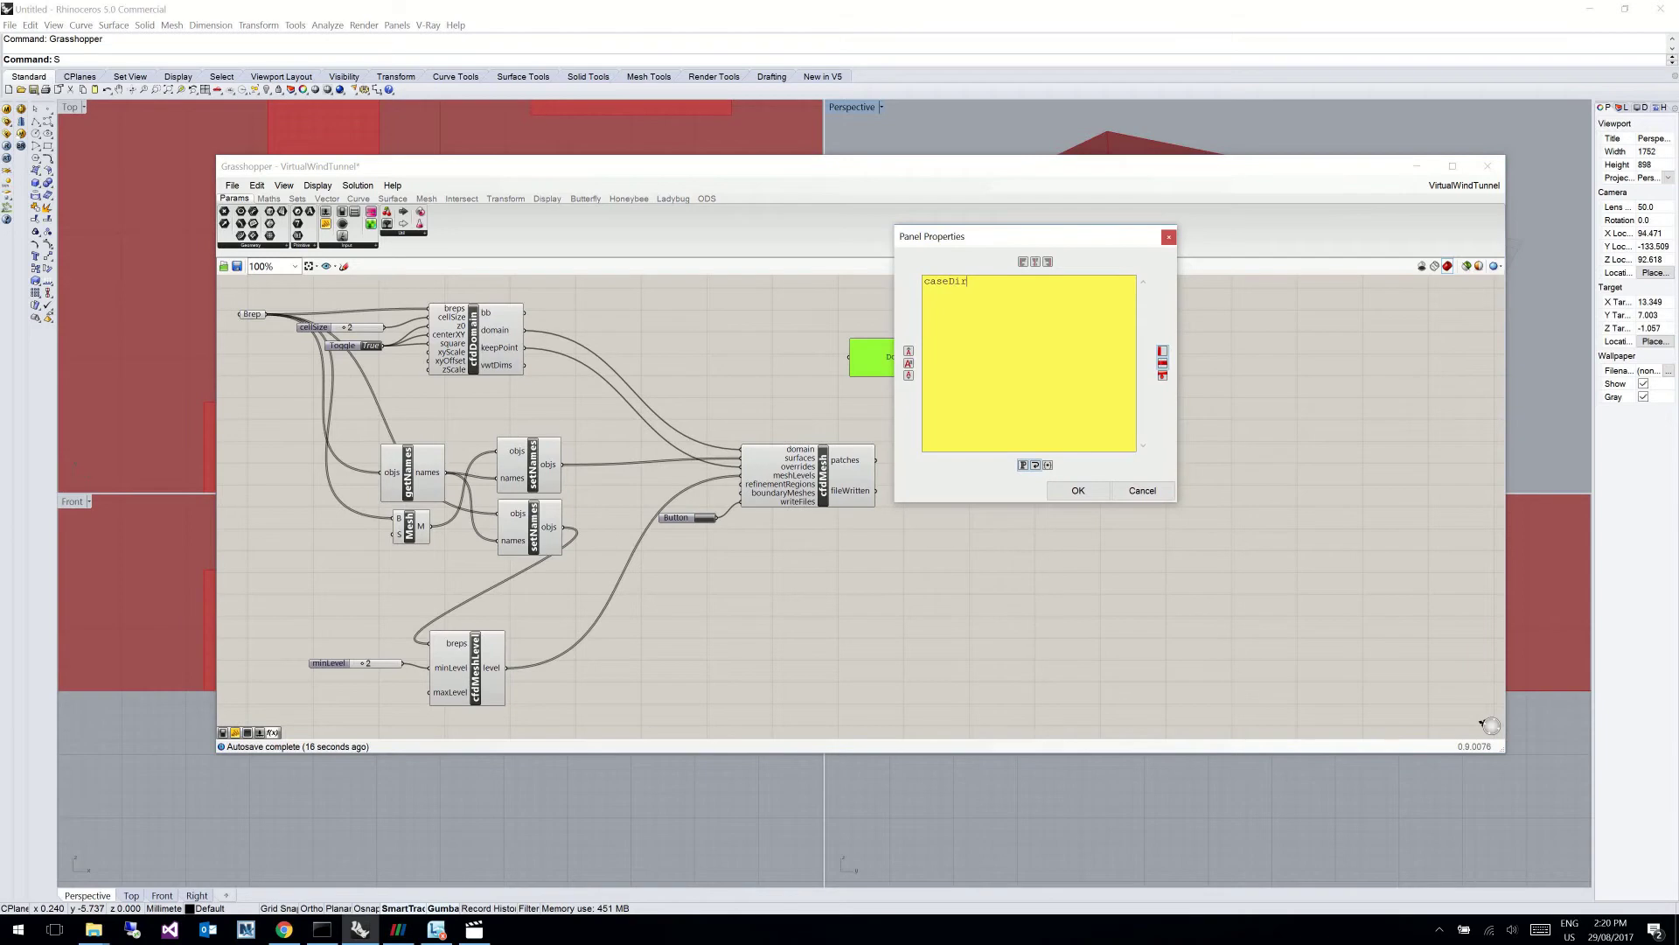
pyautogui.write('C:\\ODS\\VirtualWindTunnel\\foa')
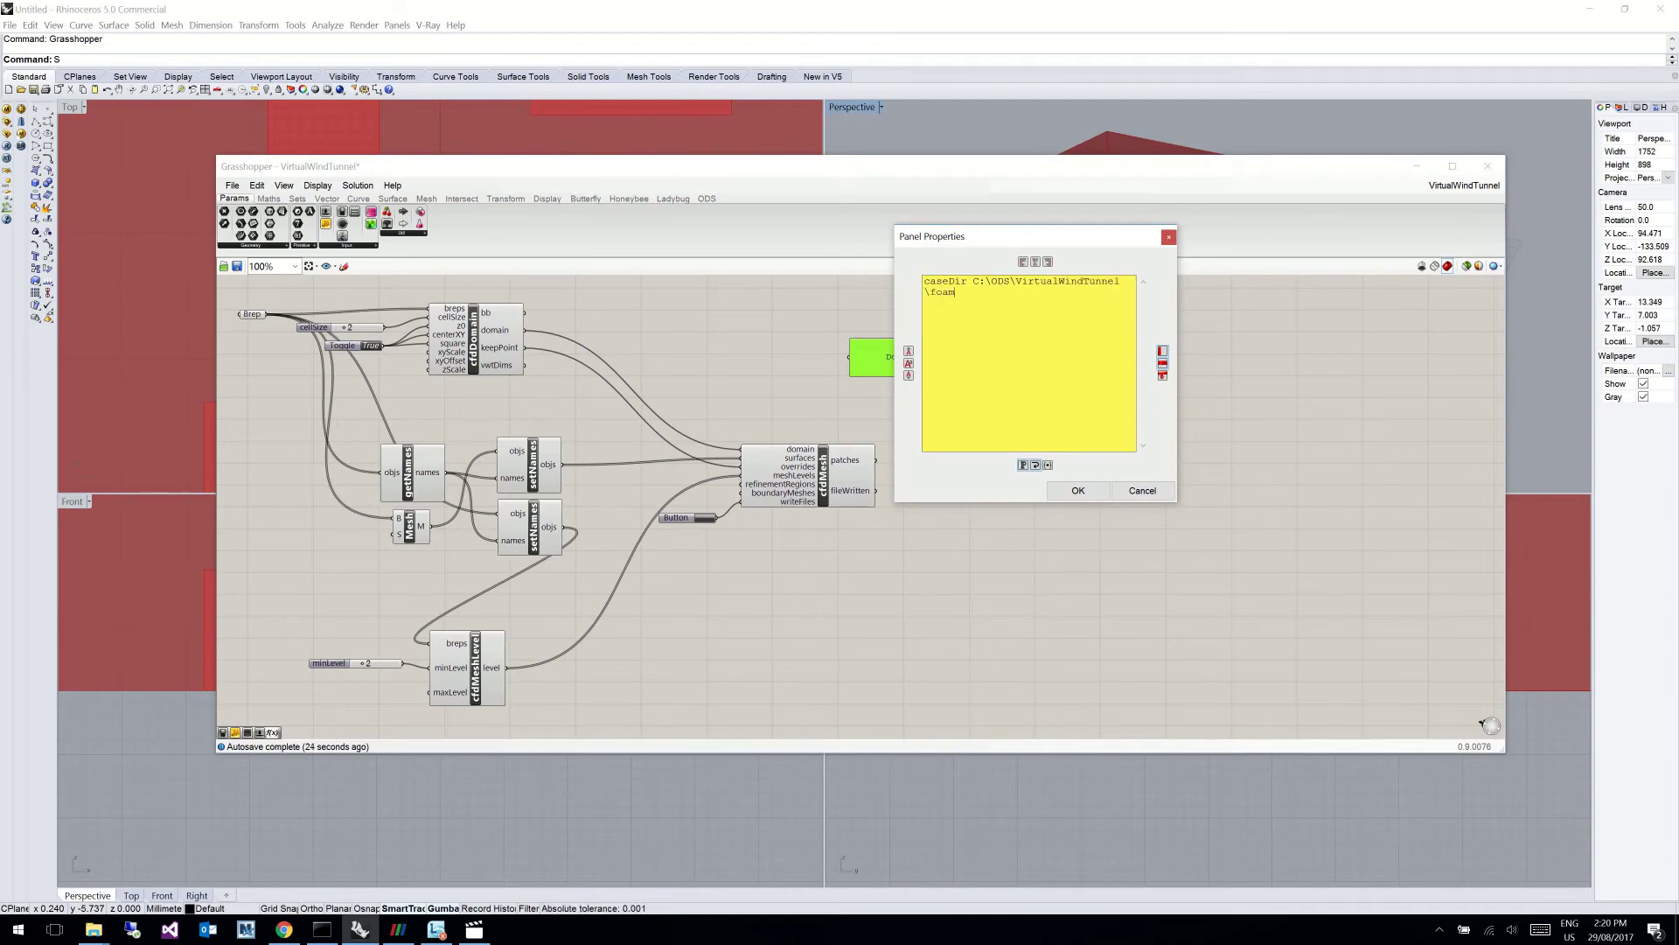
pyautogui.write('m')
pyautogui.click(1078, 490)
pyautogui.moveTo(901, 376); pyautogui.dragTo(666, 325)
pyautogui.click(907, 344)
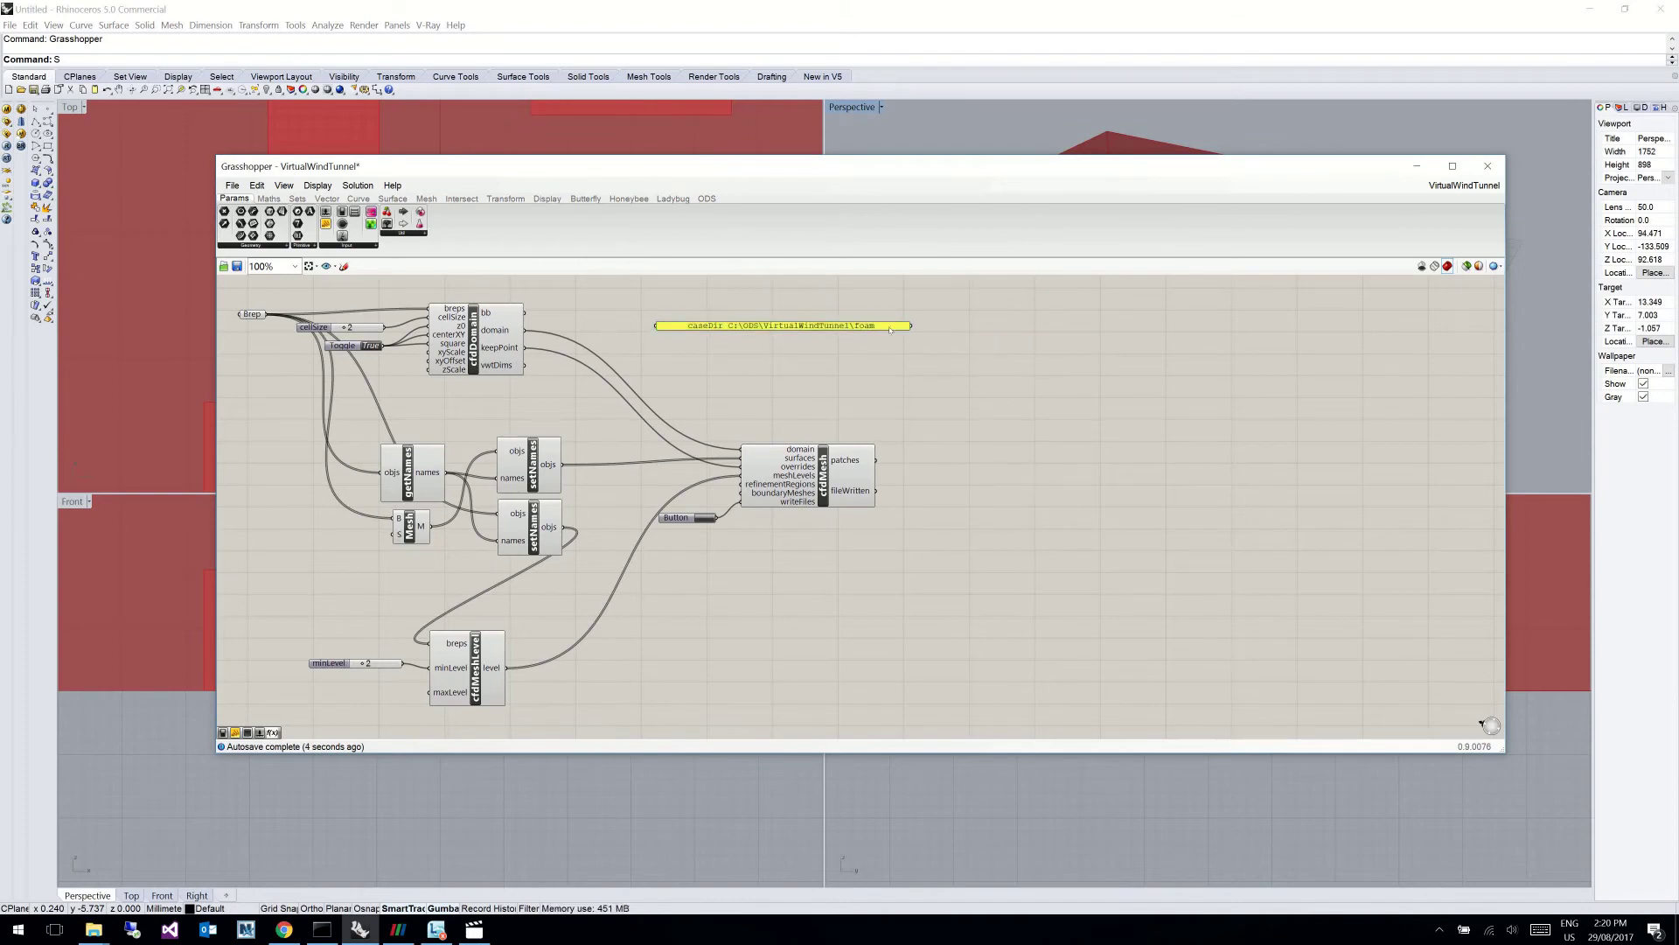
# Step: Complete the end of the case directory path in the panel and connect the panel to cfdMesh's overrides as an additional source
pyautogui.doubleClick(891, 329)
pyautogui.click(907, 255)
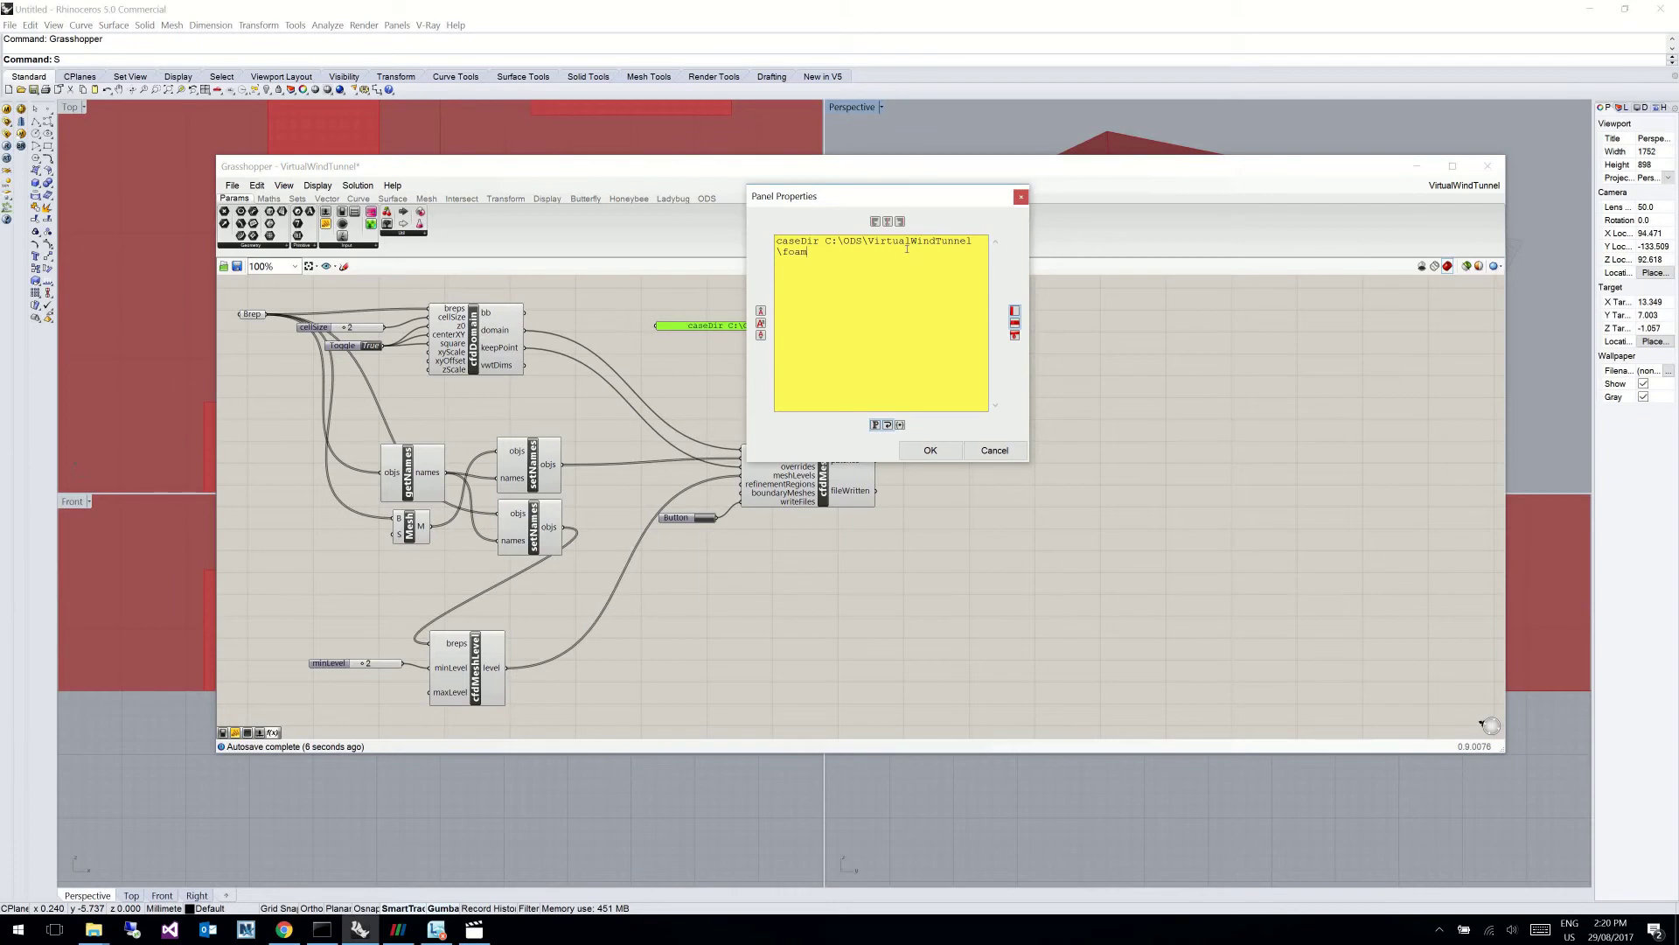
pyautogui.click(930, 450)
pyautogui.moveTo(910, 326); pyautogui.dragTo(741, 453)
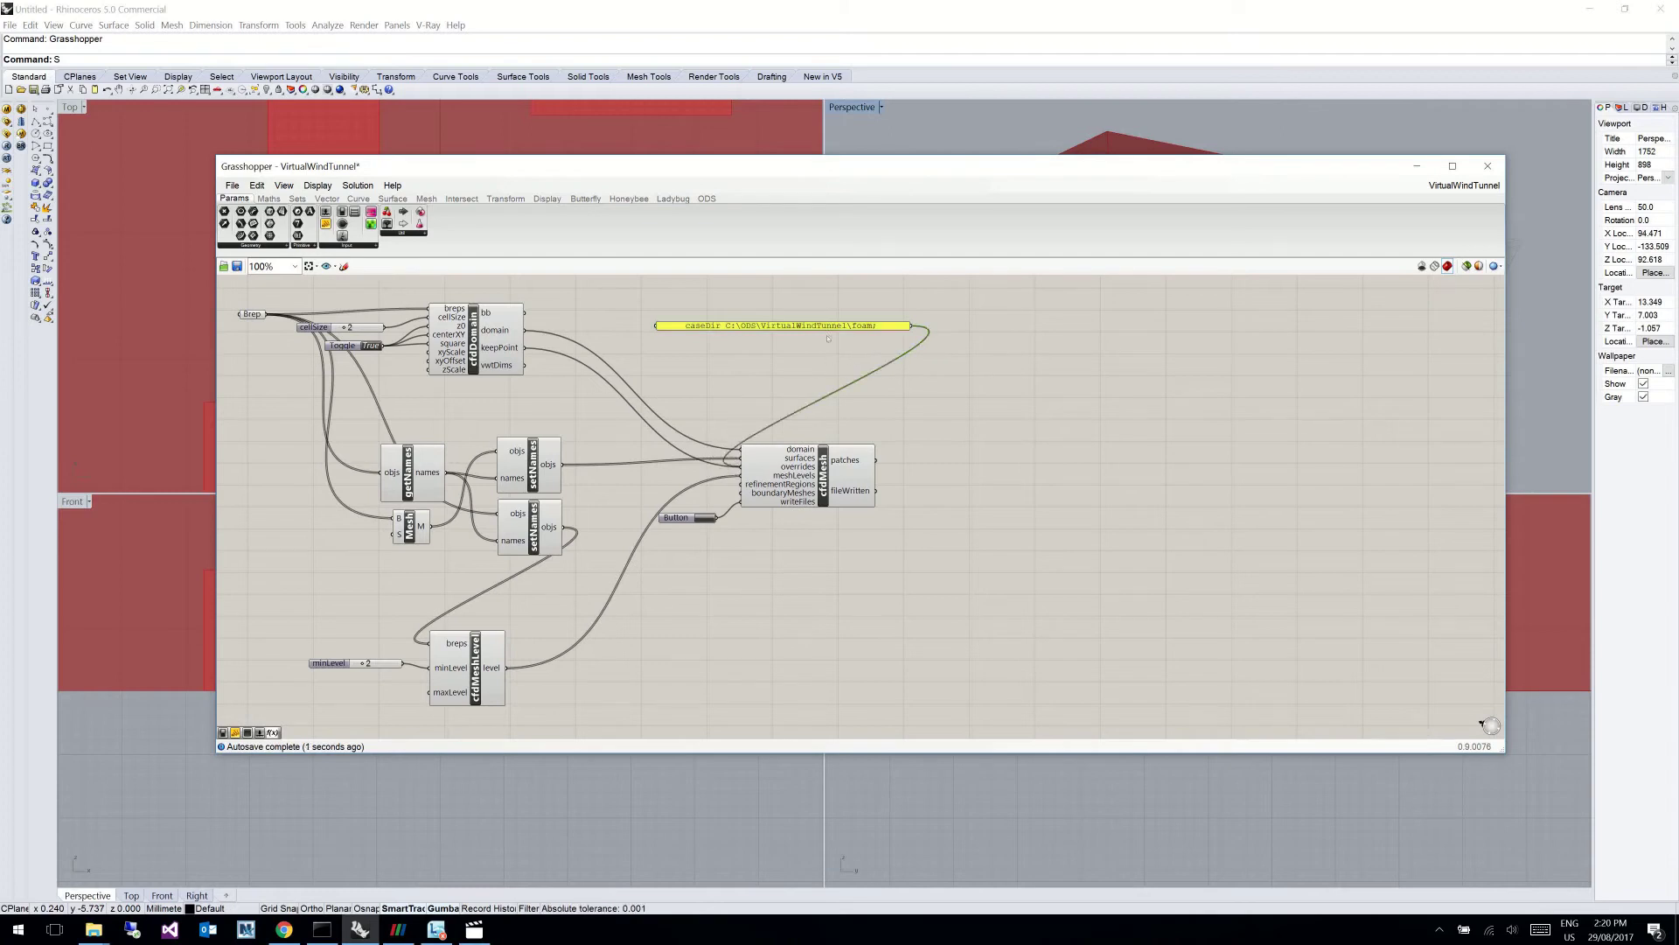
pyautogui.moveTo(787, 326); pyautogui.dragTo(758, 320)
# Step: Add a caseDir component beside the path panel and connect the panel to its caseDir input
pyautogui.doubleClick(1048, 350)
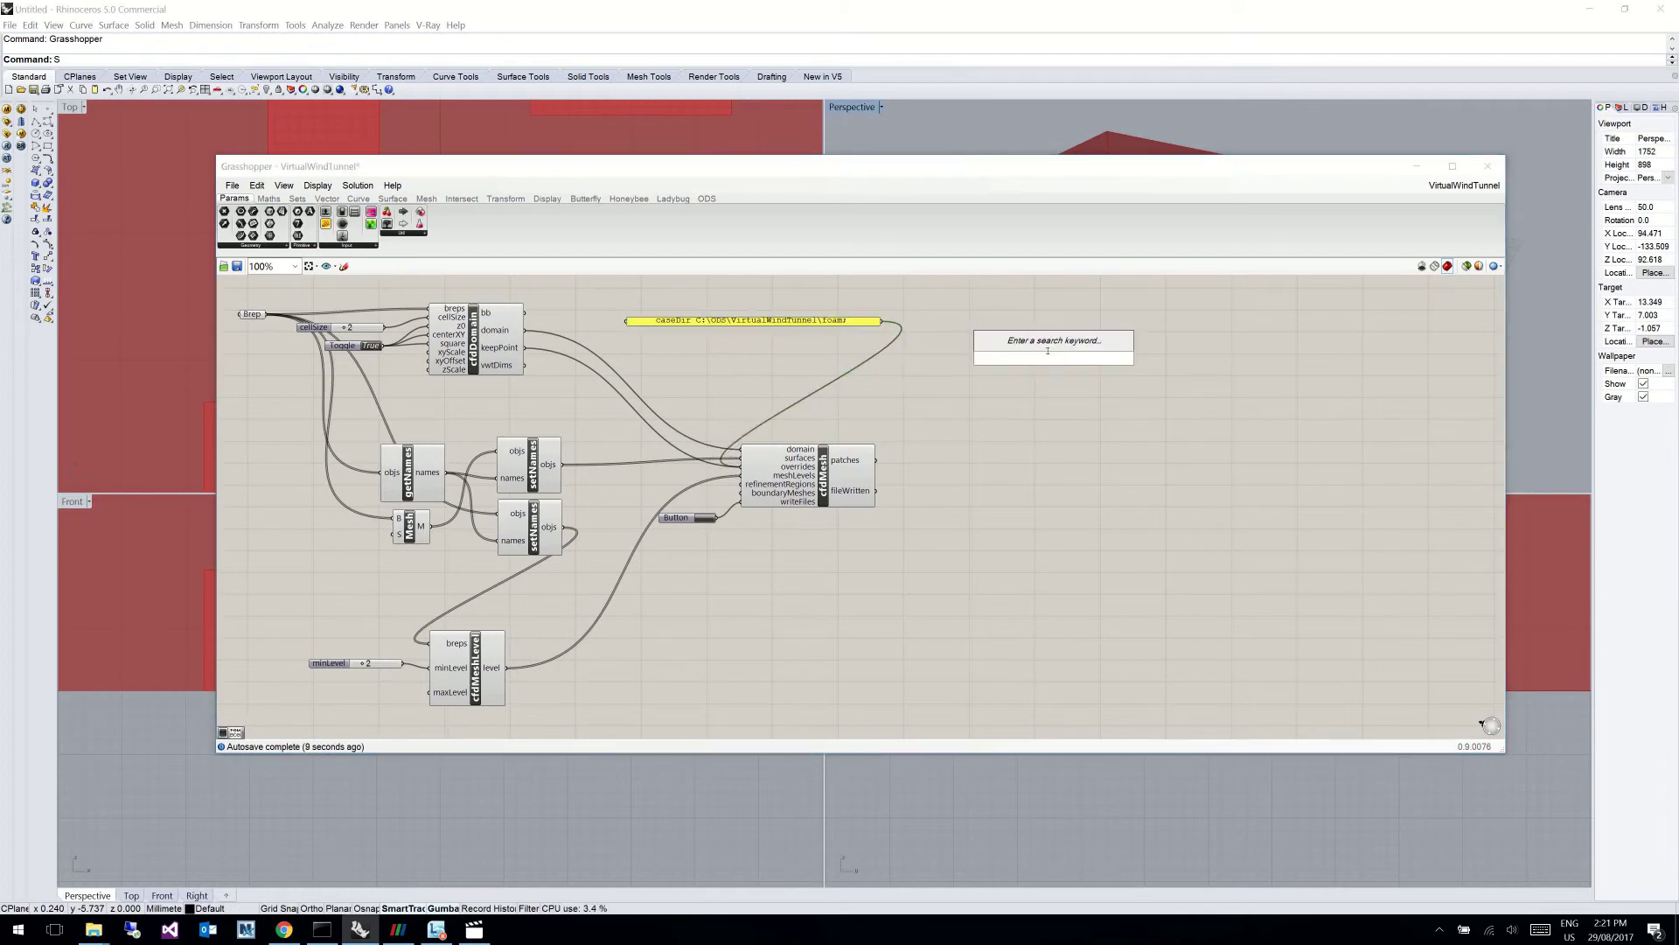
pyautogui.write('casedir')
pyautogui.click(1041, 348)
pyautogui.moveTo(1027, 335); pyautogui.dragTo(1018, 316)
pyautogui.moveTo(882, 320); pyautogui.dragTo(995, 315)
# Step: Add two Buttons beside the caseDir component, one feeding its clearDir input and the other its clearProcDirs input
pyautogui.doubleClick(950, 358)
pyautogui.write('botton')
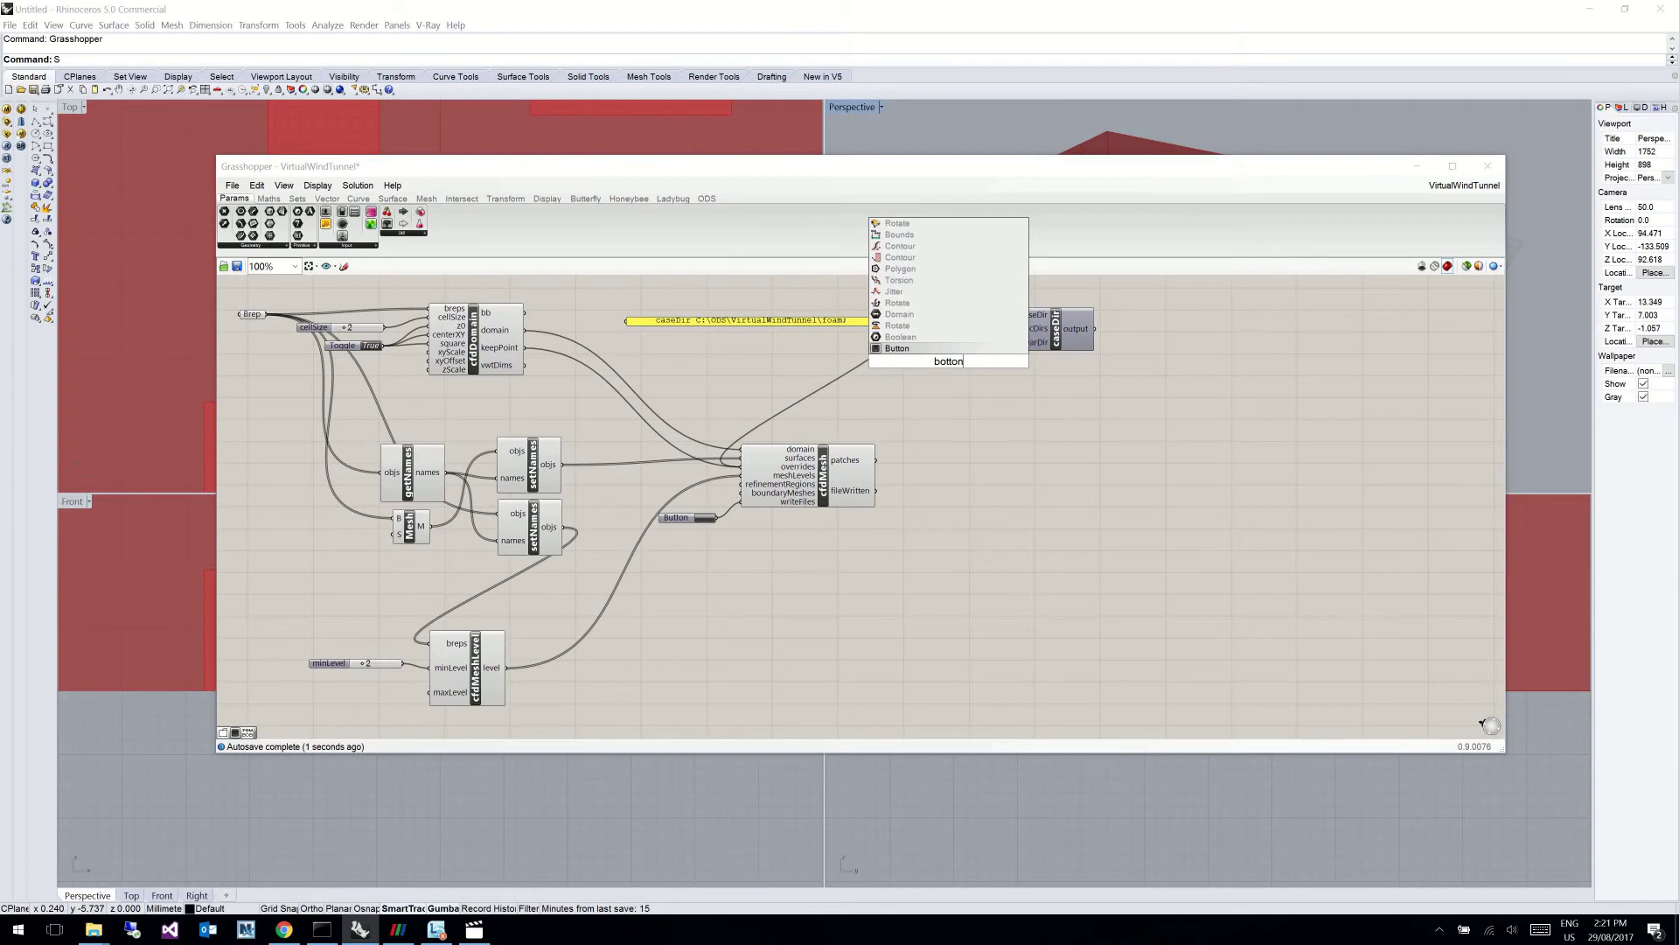
pyautogui.press('Return')
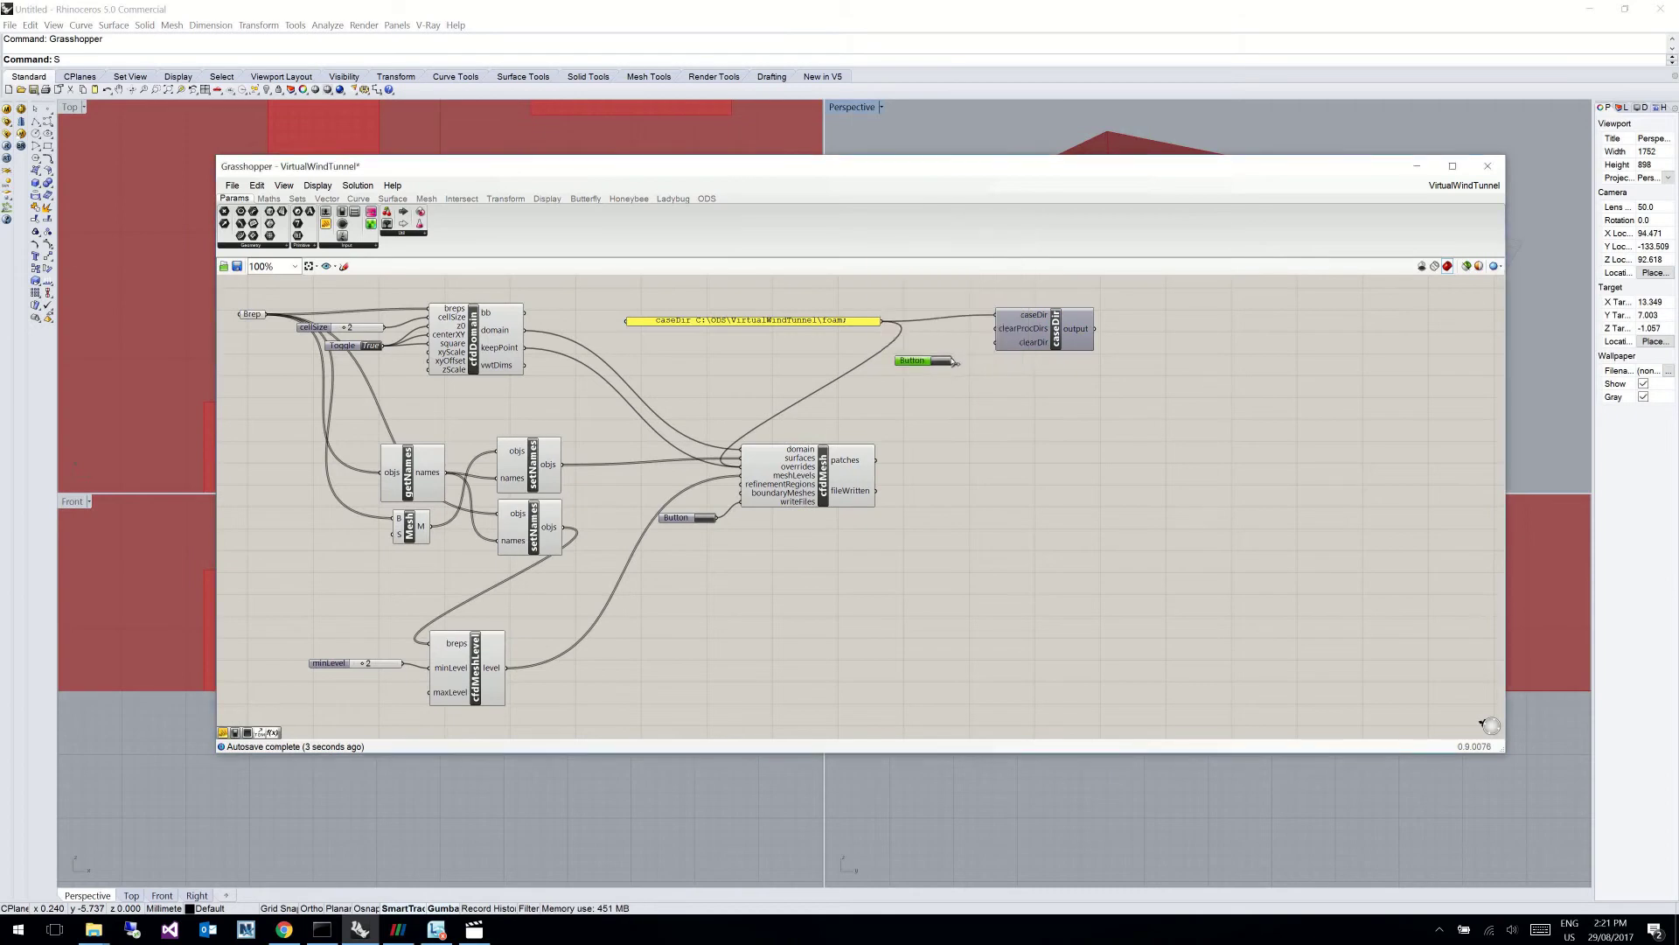
pyautogui.doubleClick(971, 363)
pyautogui.write('button')
pyautogui.press('Return')
pyautogui.moveTo(963, 380); pyautogui.dragTo(930, 338)
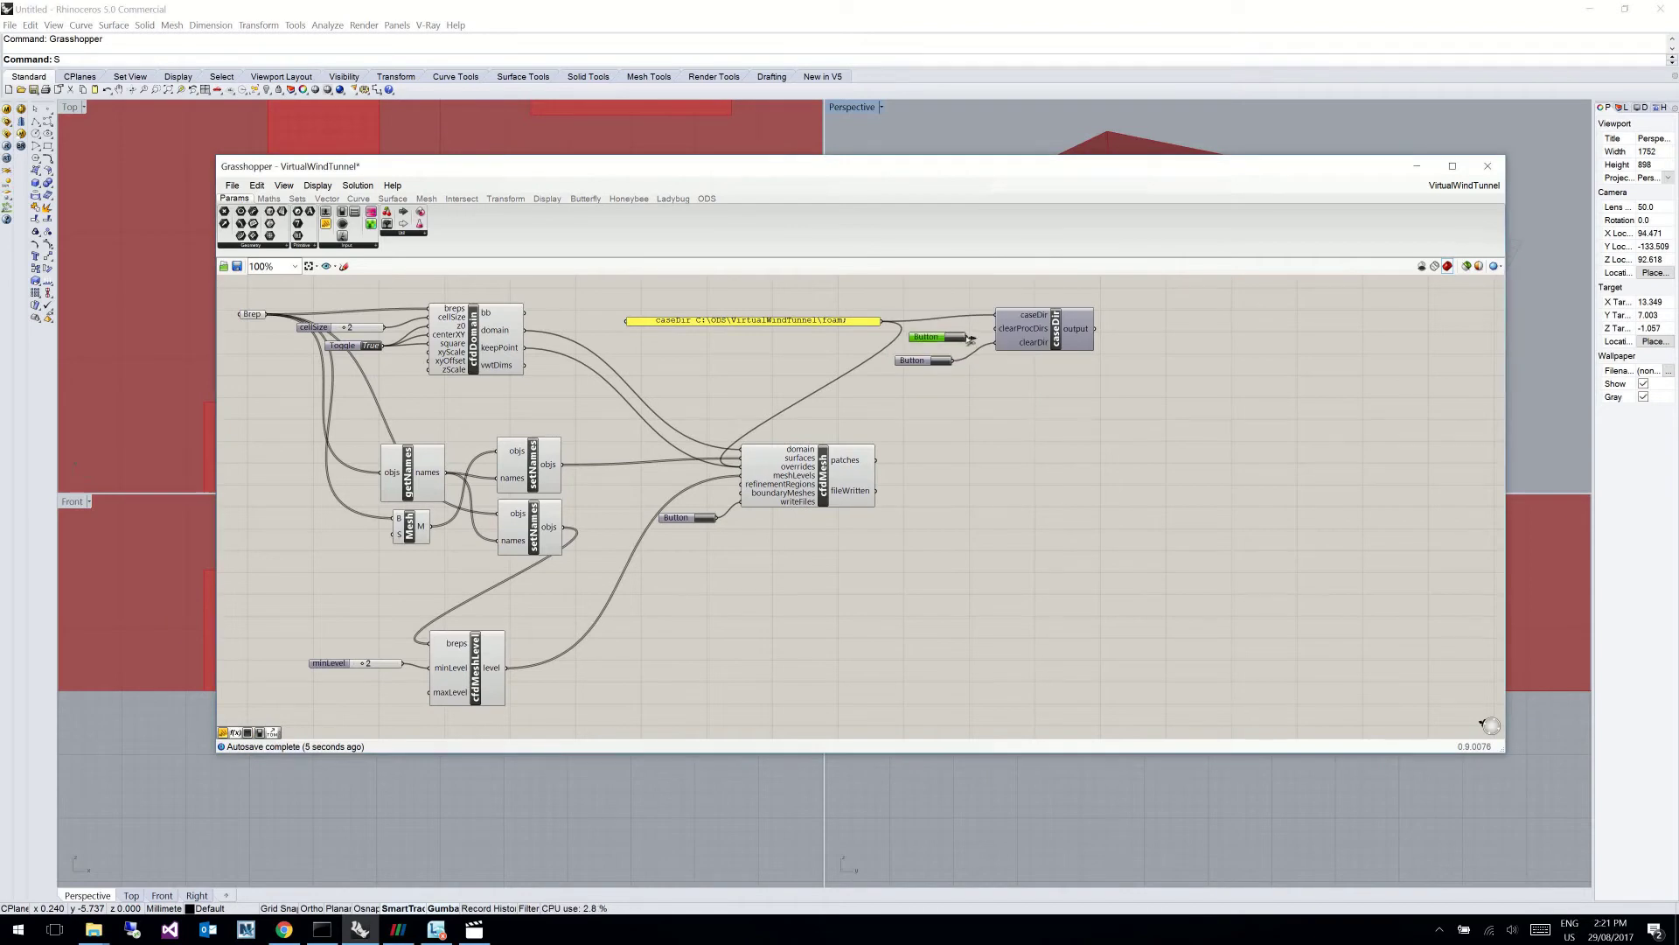
pyautogui.moveTo(926, 360); pyautogui.dragTo(945, 360)
pyautogui.click(941, 408)
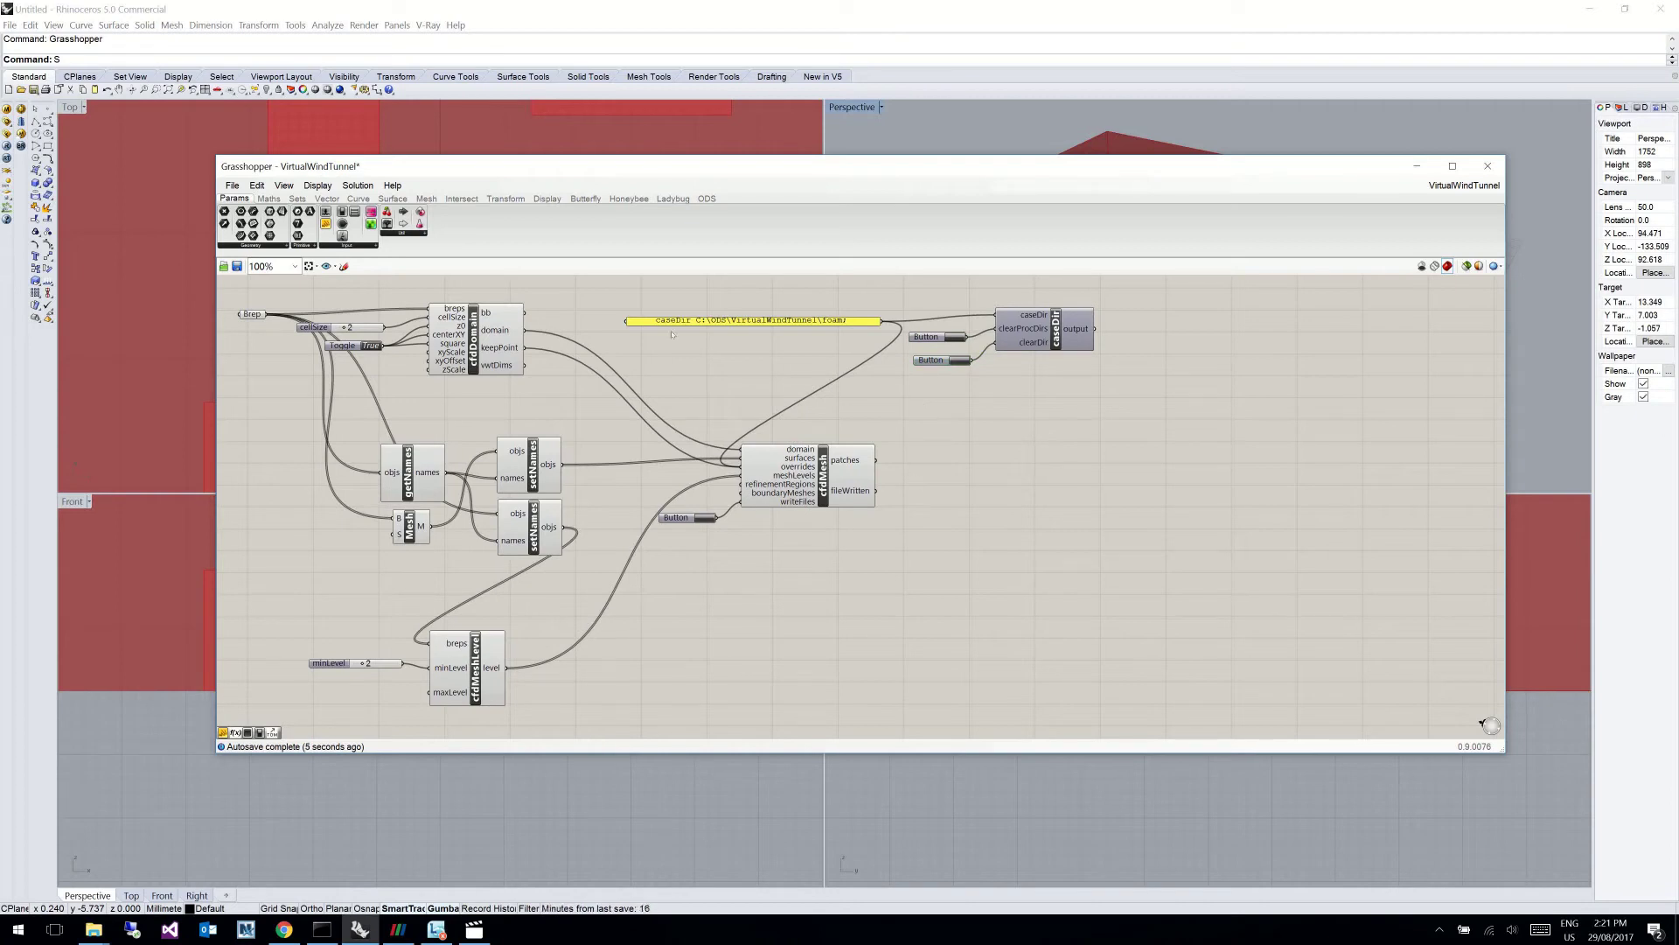
# Step: Open the C:\ODS\VirtualWindTunnel\foam folder in File Explorer, check the written case files and return to Grasshopper
pyautogui.click(94, 929)
pyautogui.click(95, 866)
pyautogui.doubleClick(1251, 328)
pyautogui.doubleClick(1225, 312)
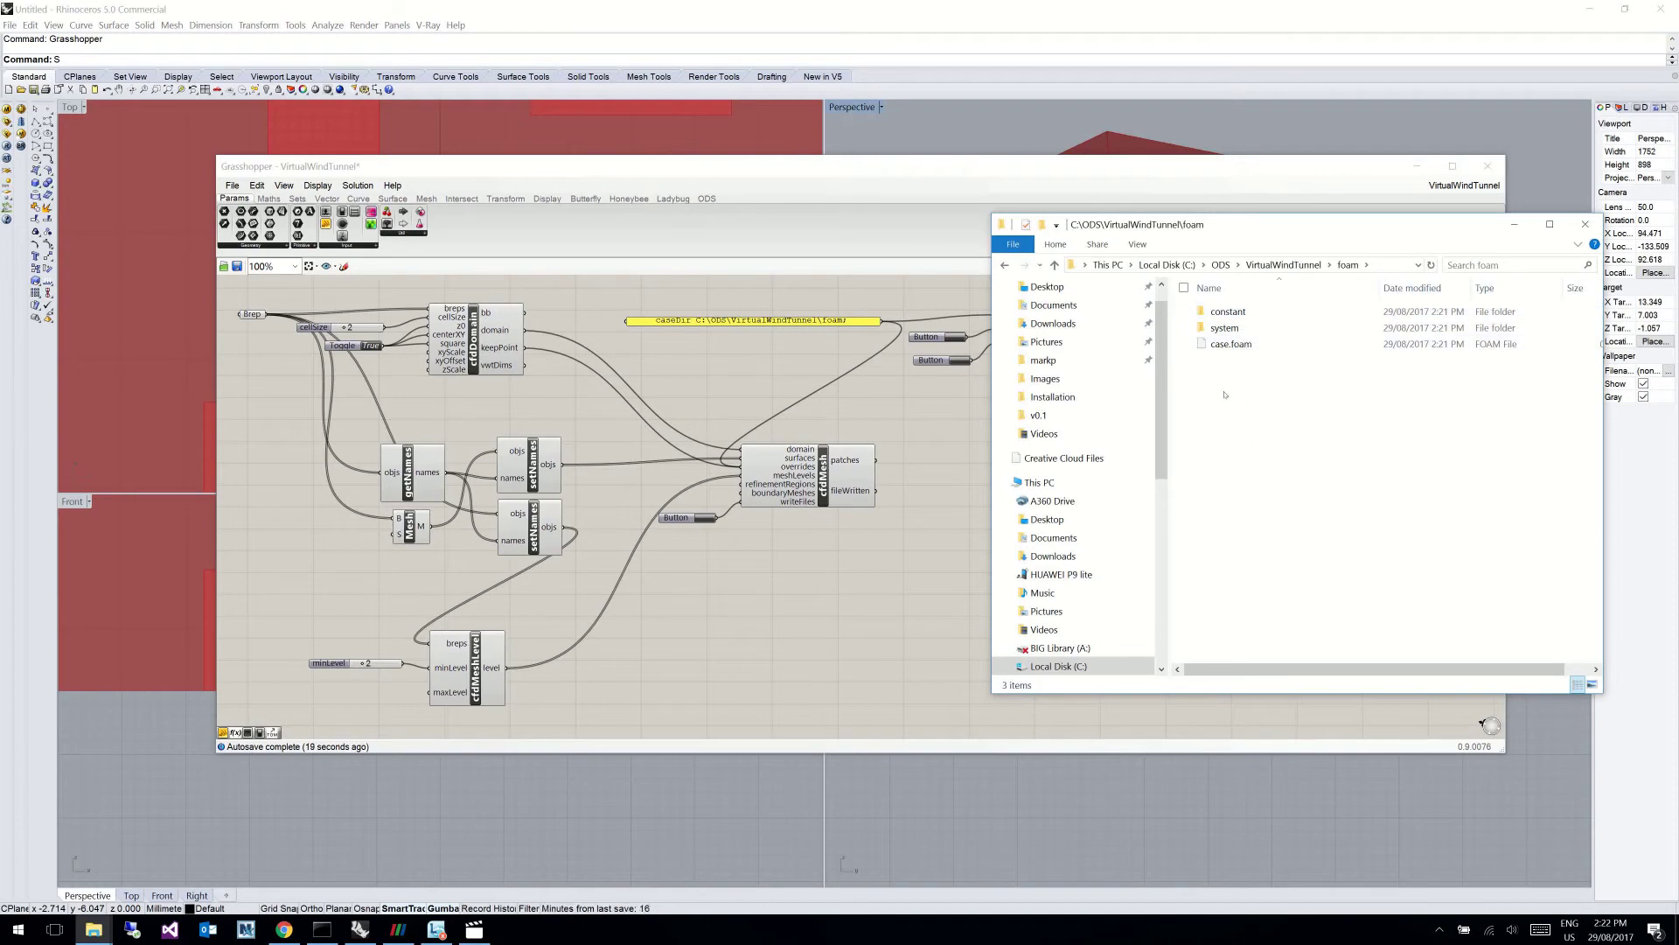
pyautogui.click(923, 509)
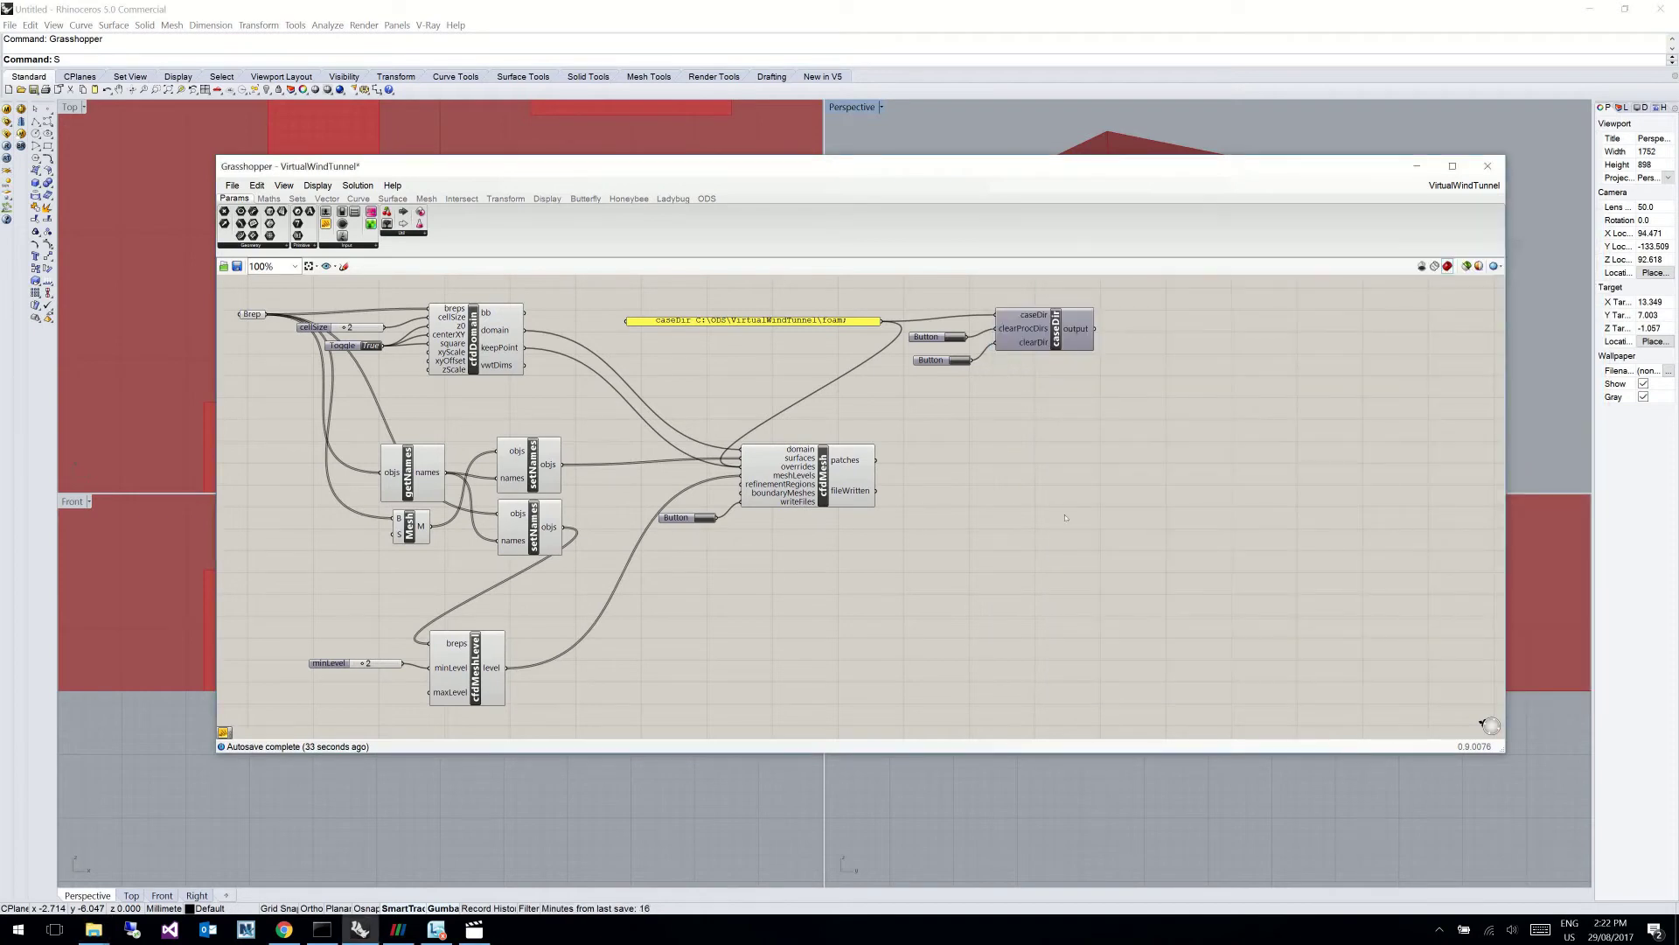
# Step: Add a runSolver component and place it to the right of cfdMesh, below the caseDir component
pyautogui.doubleClick(1047, 513)
pyautogui.write('runS')
pyautogui.click(1015, 502)
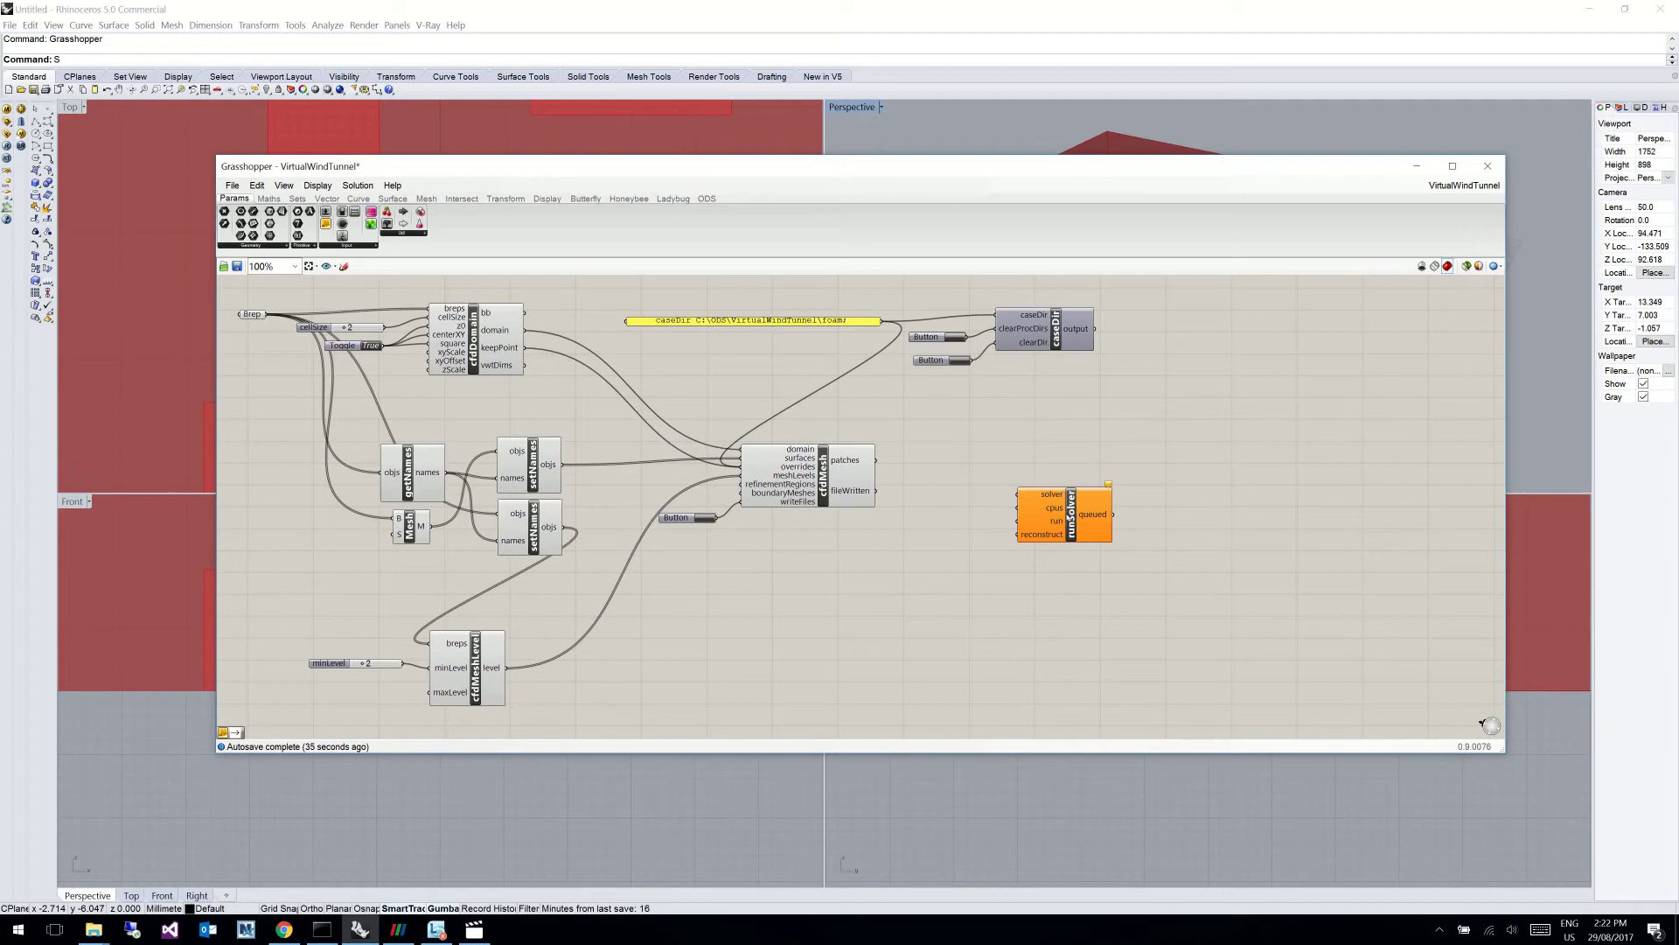
pyautogui.moveTo(1107, 470); pyautogui.dragTo(1118, 481)
pyautogui.click(969, 506)
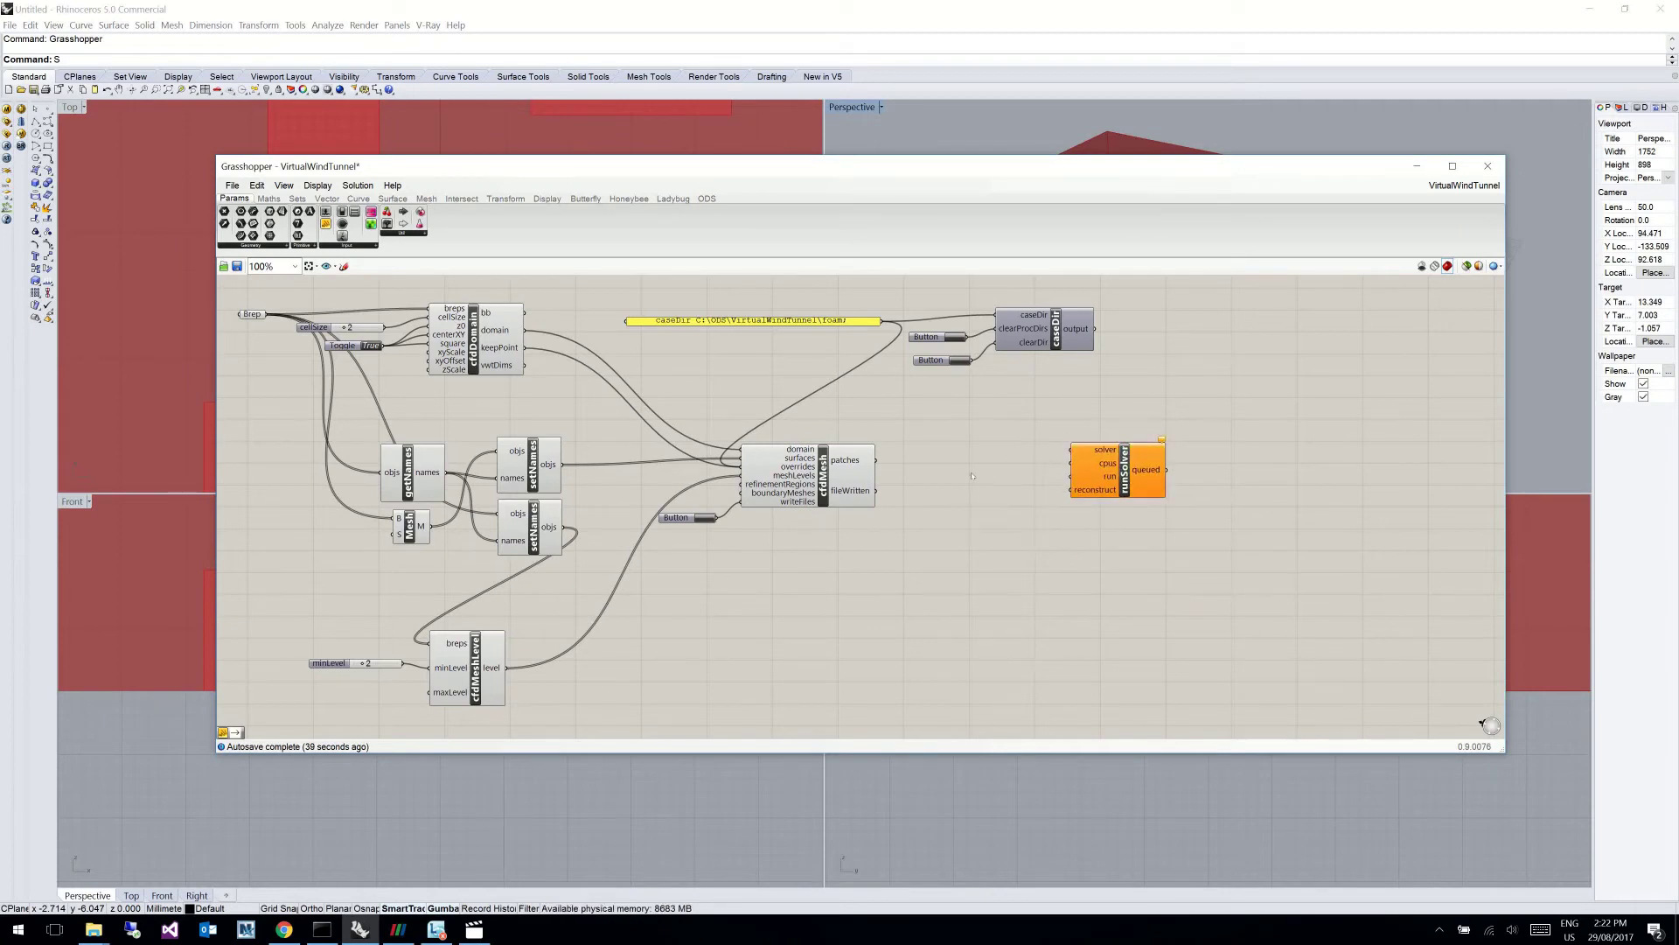
# Step: Add a Panel listing blockMesh and snappyHexMesh on separate lines and connect it to runSolver's solver input
pyautogui.doubleClick(982, 442)
pyautogui.write('b')
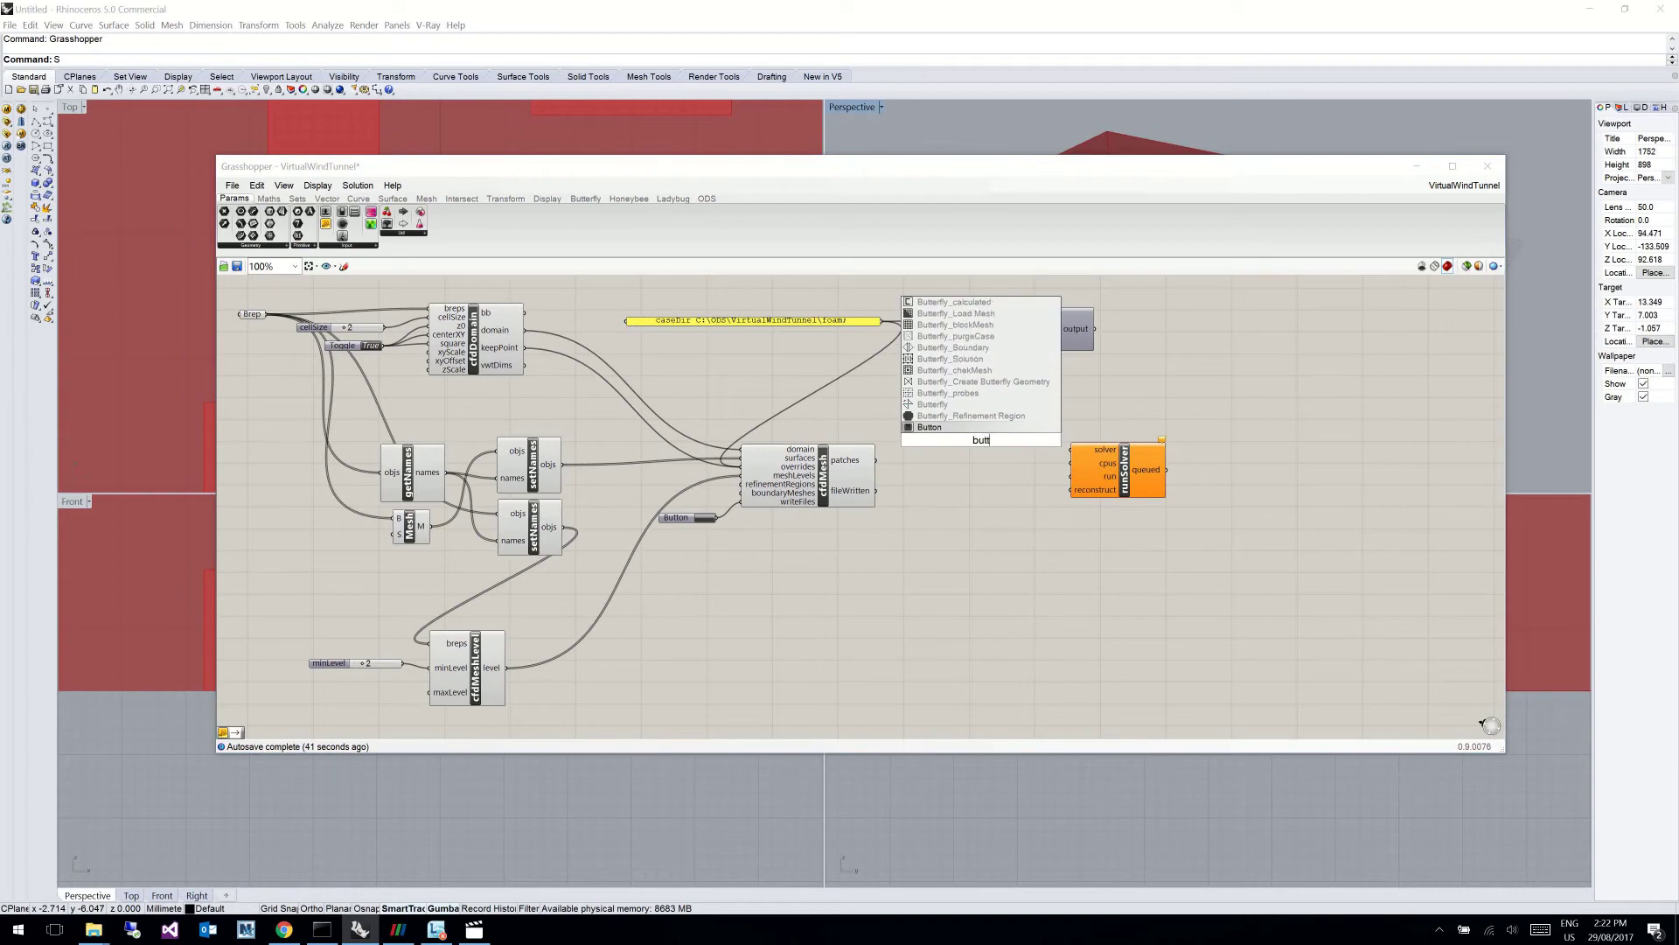
pyautogui.press('BackSpace')
pyautogui.write('panel')
pyautogui.press('Return')
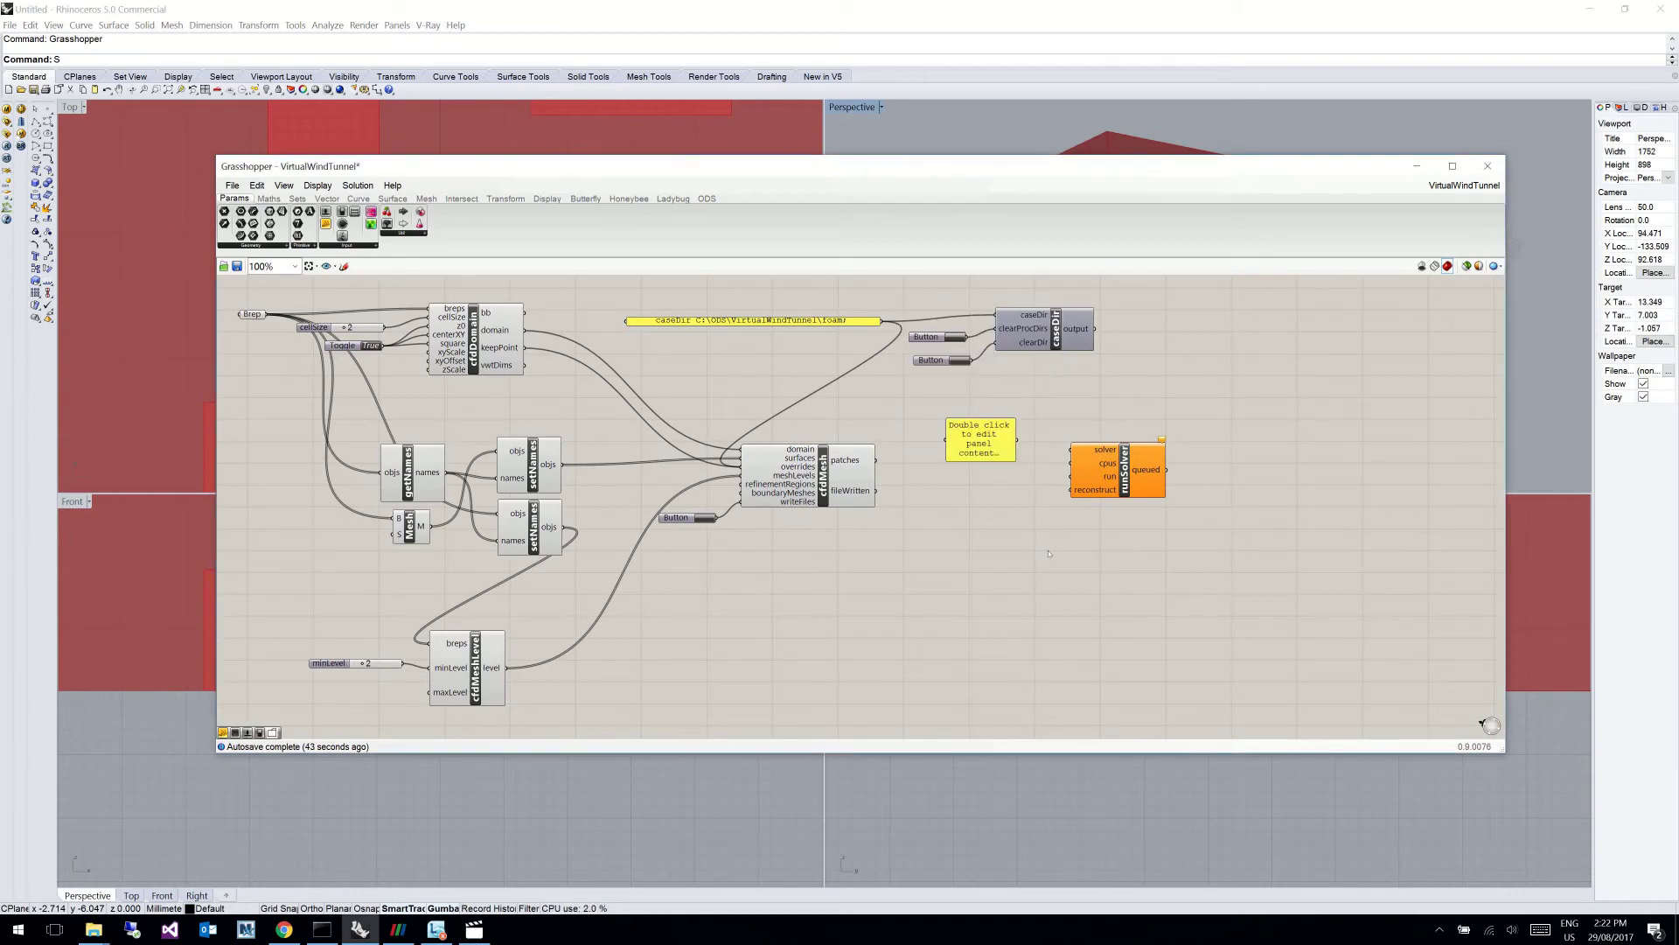
pyautogui.doubleClick(995, 456)
pyautogui.write('block')
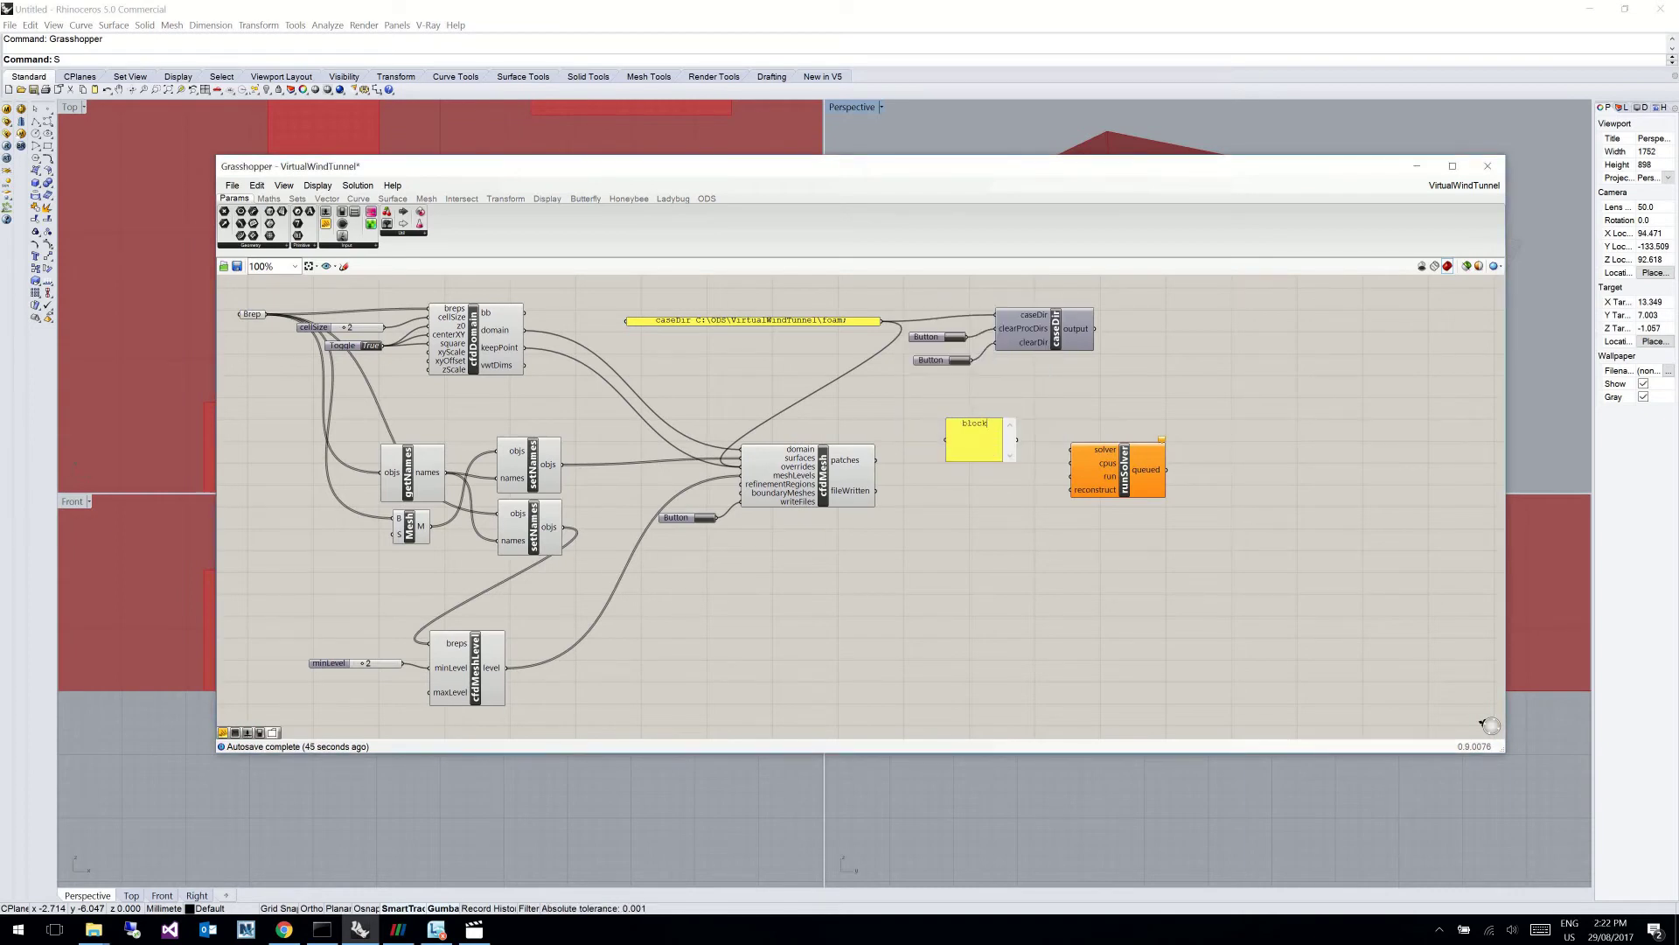
pyautogui.write('Mesh snappyHexMesh')
# Step: Add a Panel containing "2,2,1", shrink it to one line and connect it to runSolver's cpus input
pyautogui.doubleClick(966, 577)
pyautogui.write('panel')
pyautogui.press('Return')
pyautogui.doubleClick(967, 586)
pyautogui.write('2,')
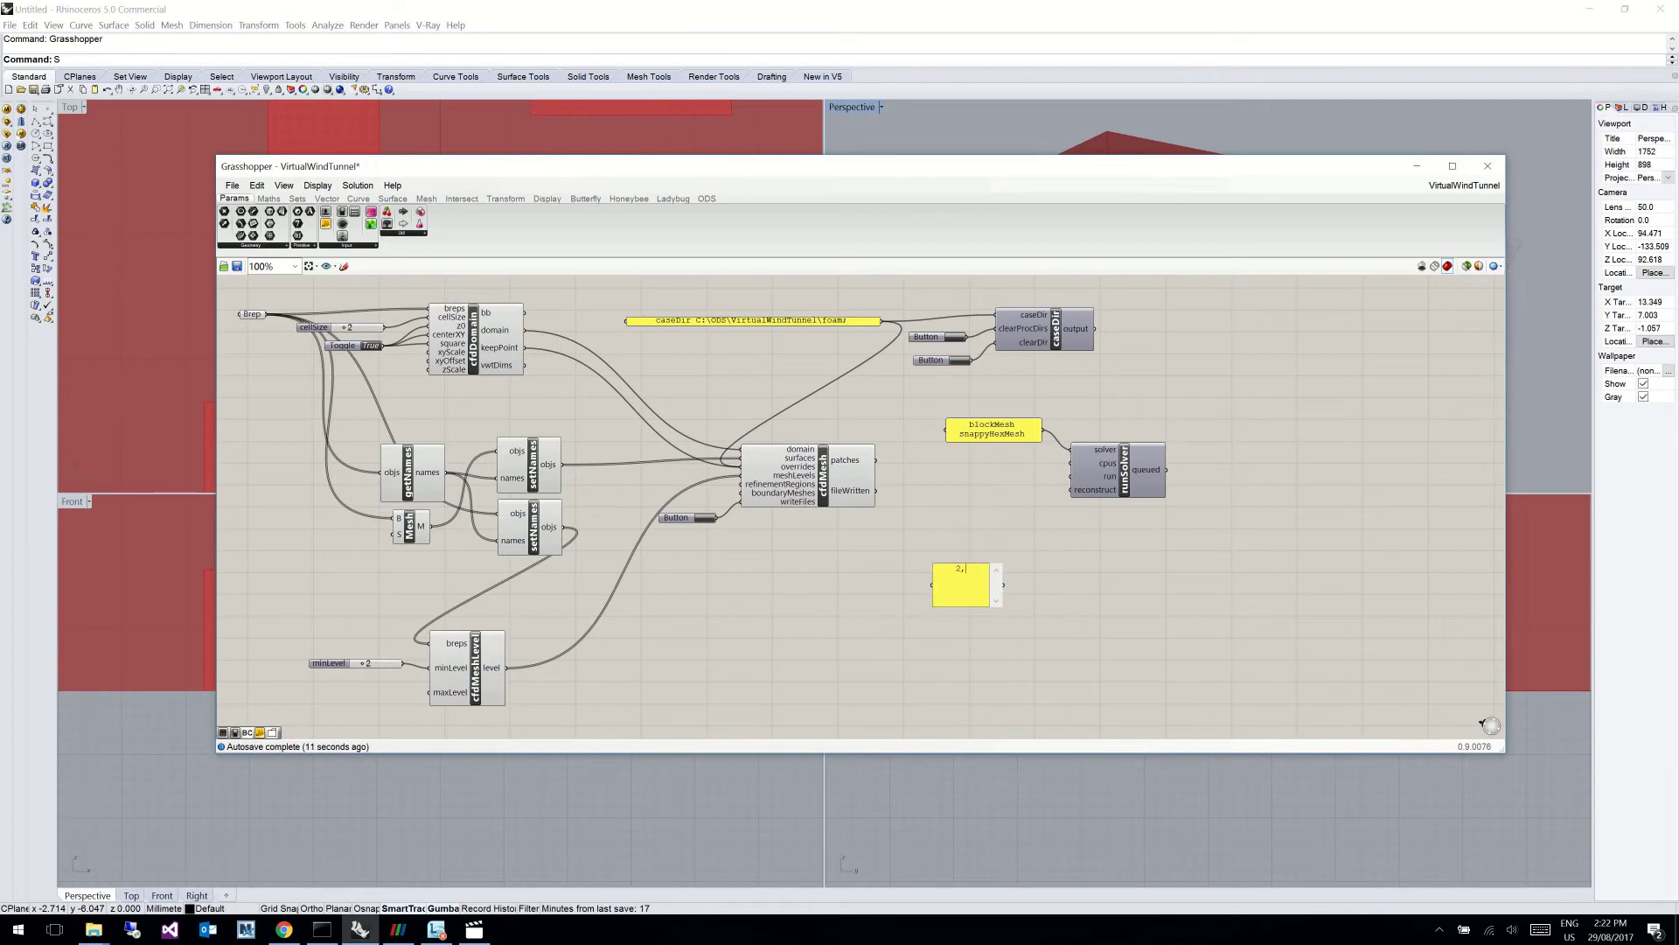
pyautogui.write('2,1')
pyautogui.click(987, 615)
pyautogui.click(969, 598)
pyautogui.moveTo(969, 598); pyautogui.dragTo(1070, 464)
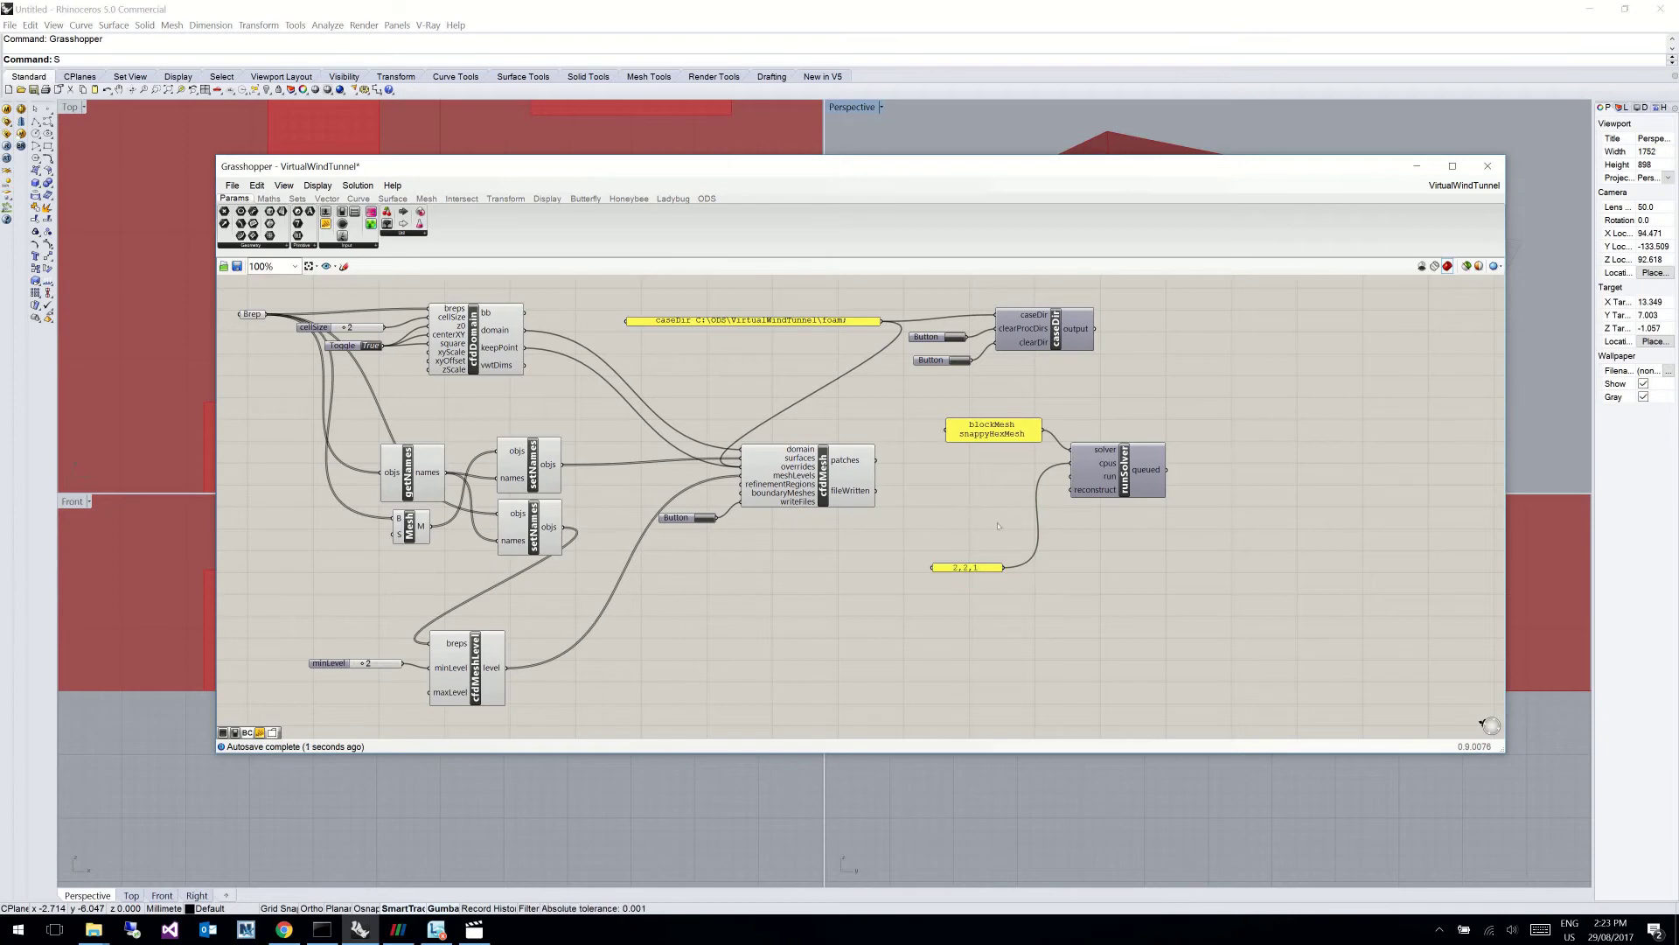
# Step: Add a Button beside runSolver, connect it to the run input and check the default value of reconstruct
pyautogui.doubleClick(1020, 515)
pyautogui.write('button')
pyautogui.press('Return')
pyautogui.moveTo(1019, 521); pyautogui.dragTo(1070, 477)
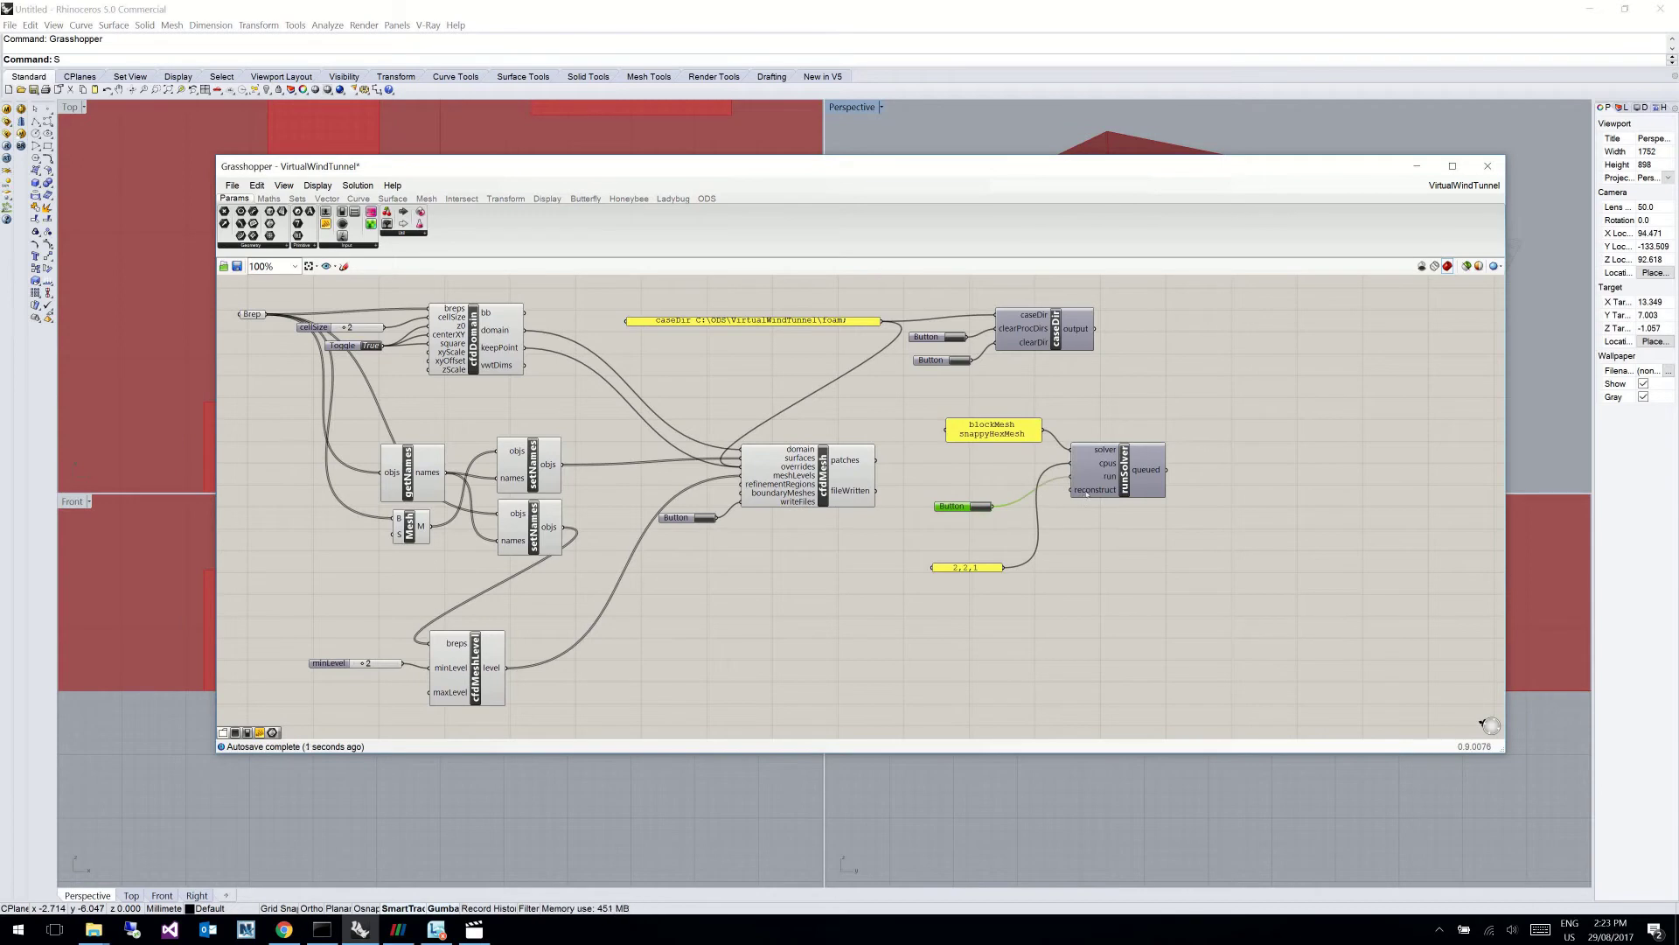
pyautogui.moveTo(1086, 496)
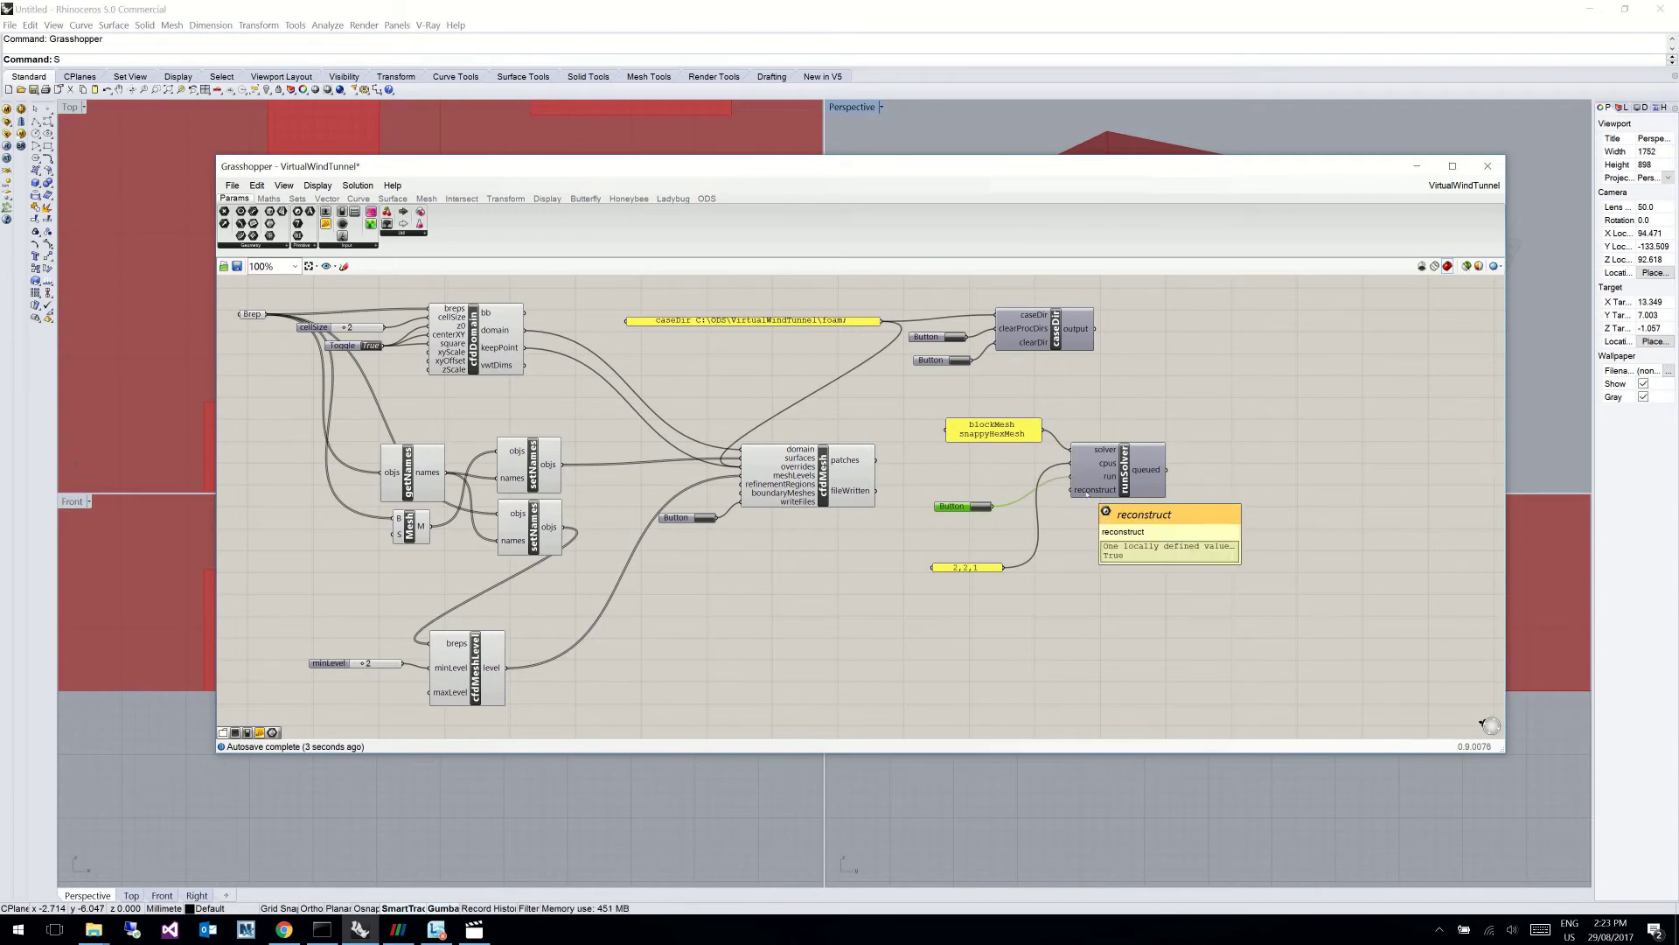
pyautogui.click(1068, 520)
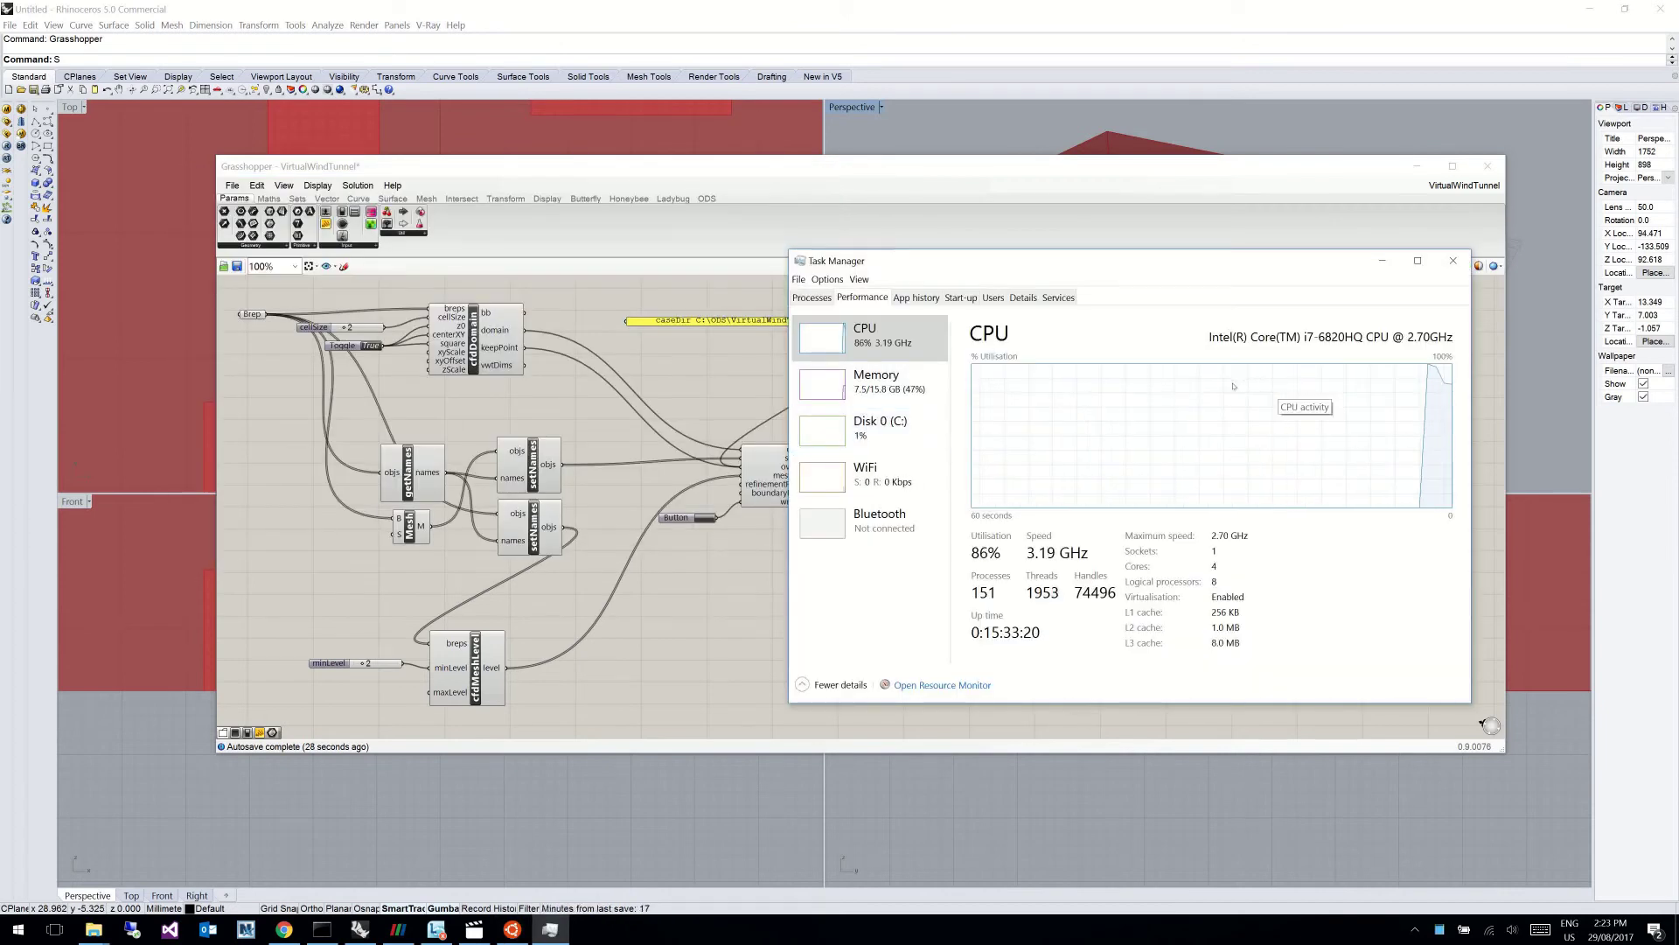
# Step: Close Task Manager, launch ParaView 5.4.0 and open case.foam from C:/ODS/VirtualWindTunnel/foam
pyautogui.click(1452, 261)
pyautogui.rightClick(398, 929)
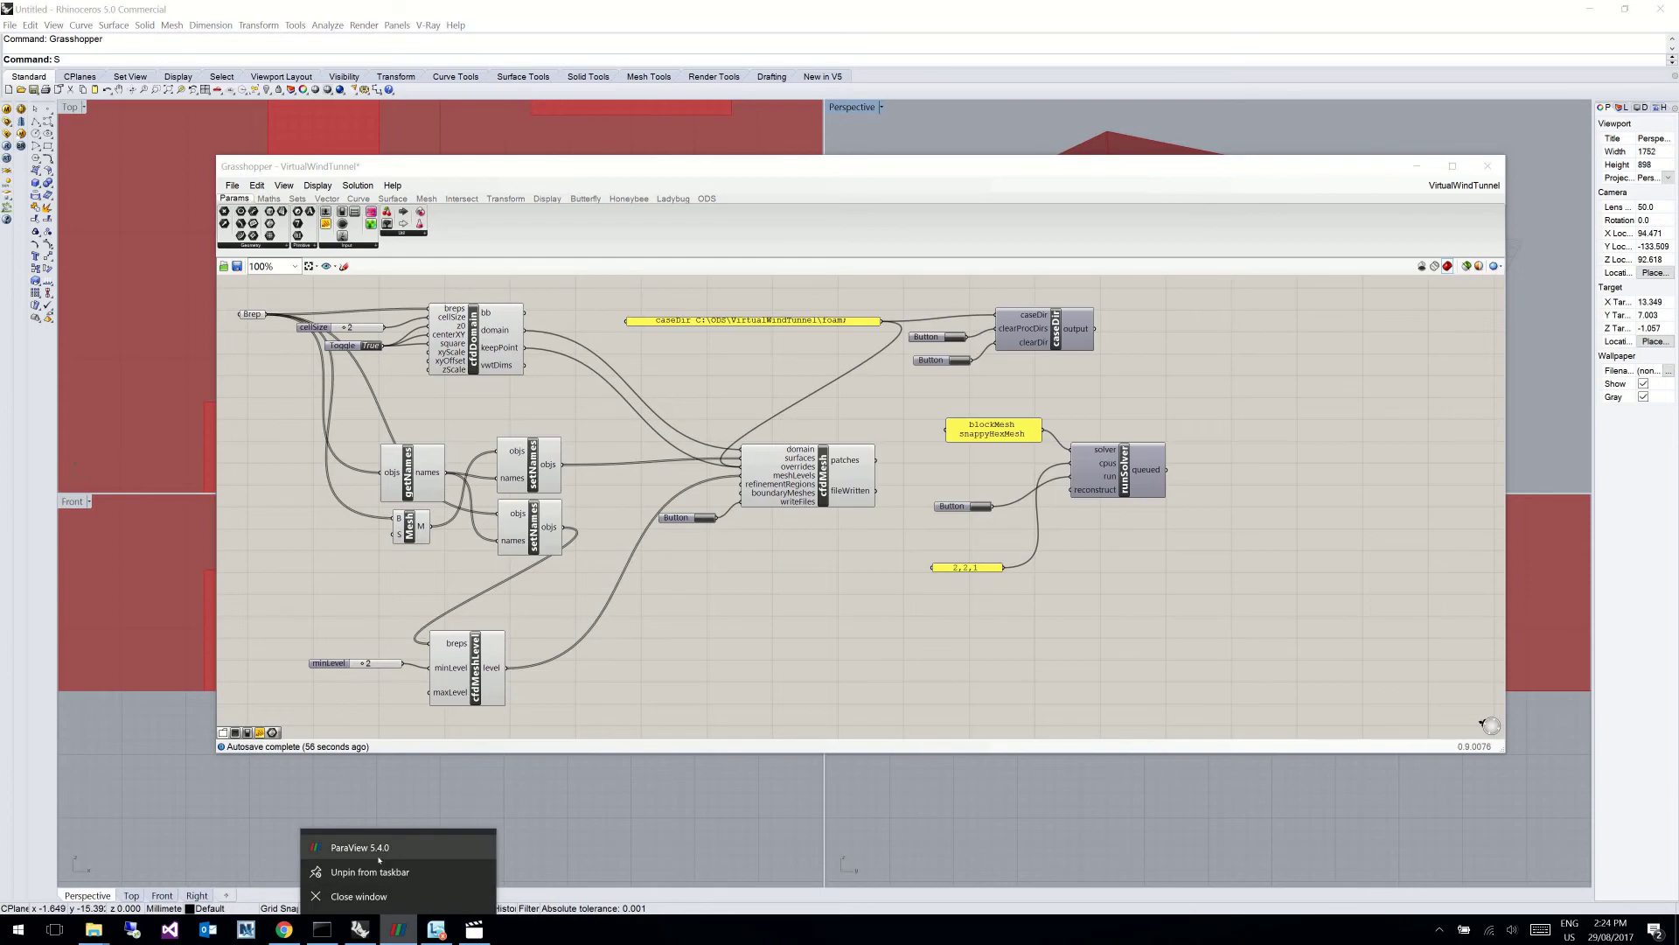
pyautogui.click(360, 846)
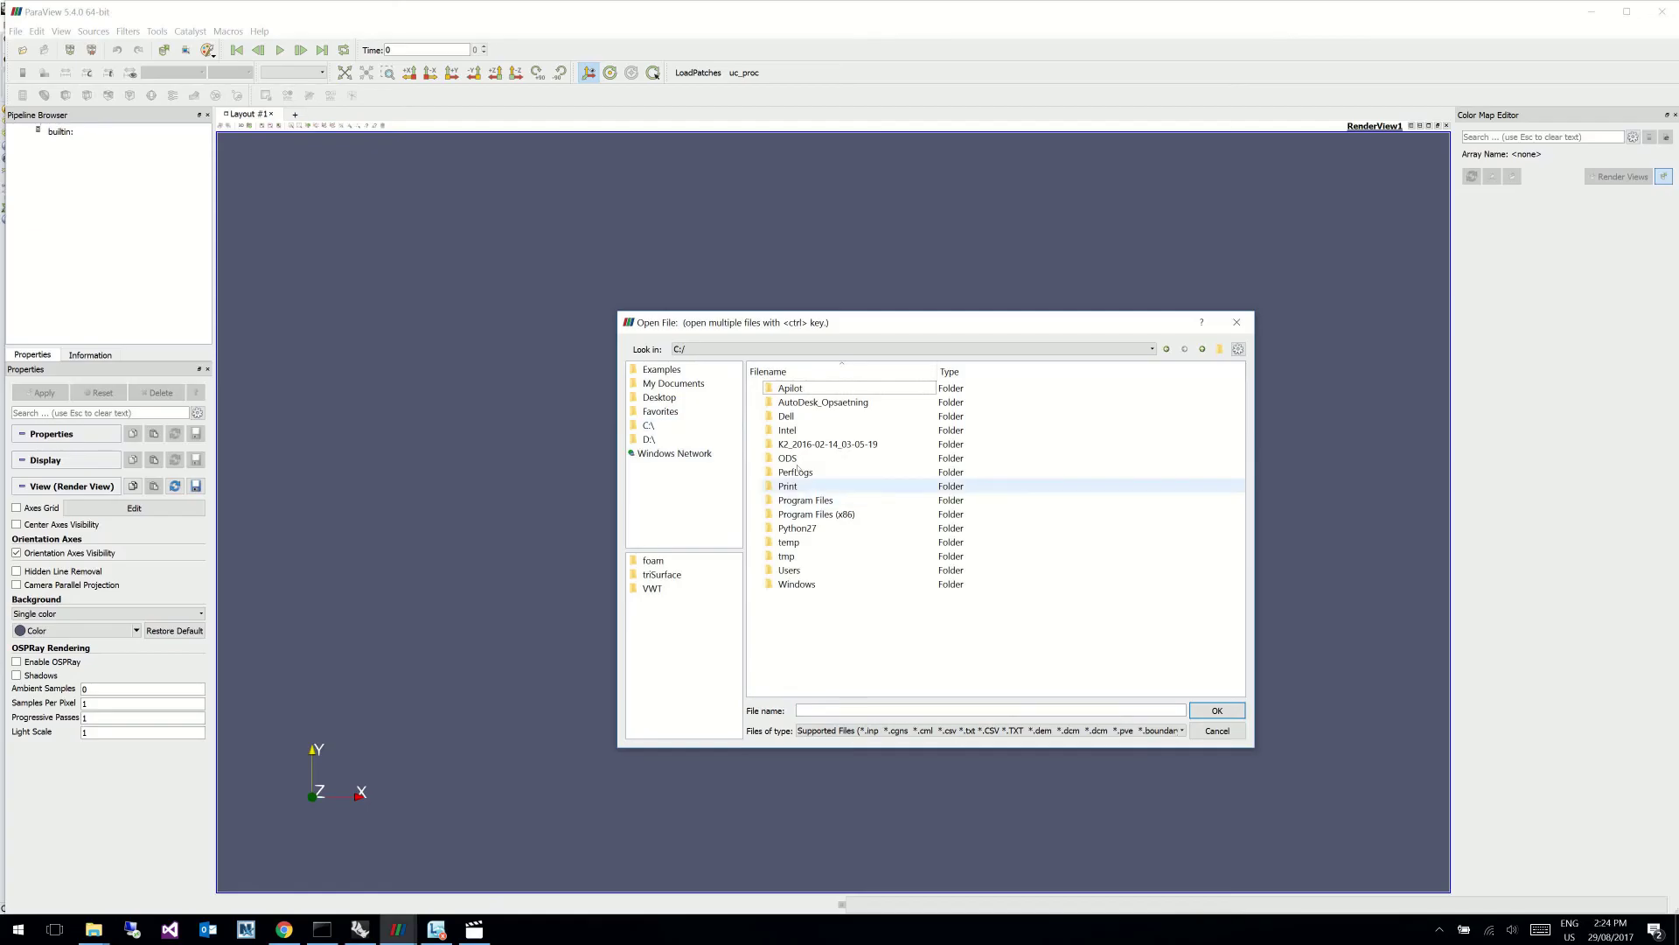
pyautogui.doubleClick(791, 458)
pyautogui.doubleClick(809, 402)
pyautogui.doubleClick(792, 388)
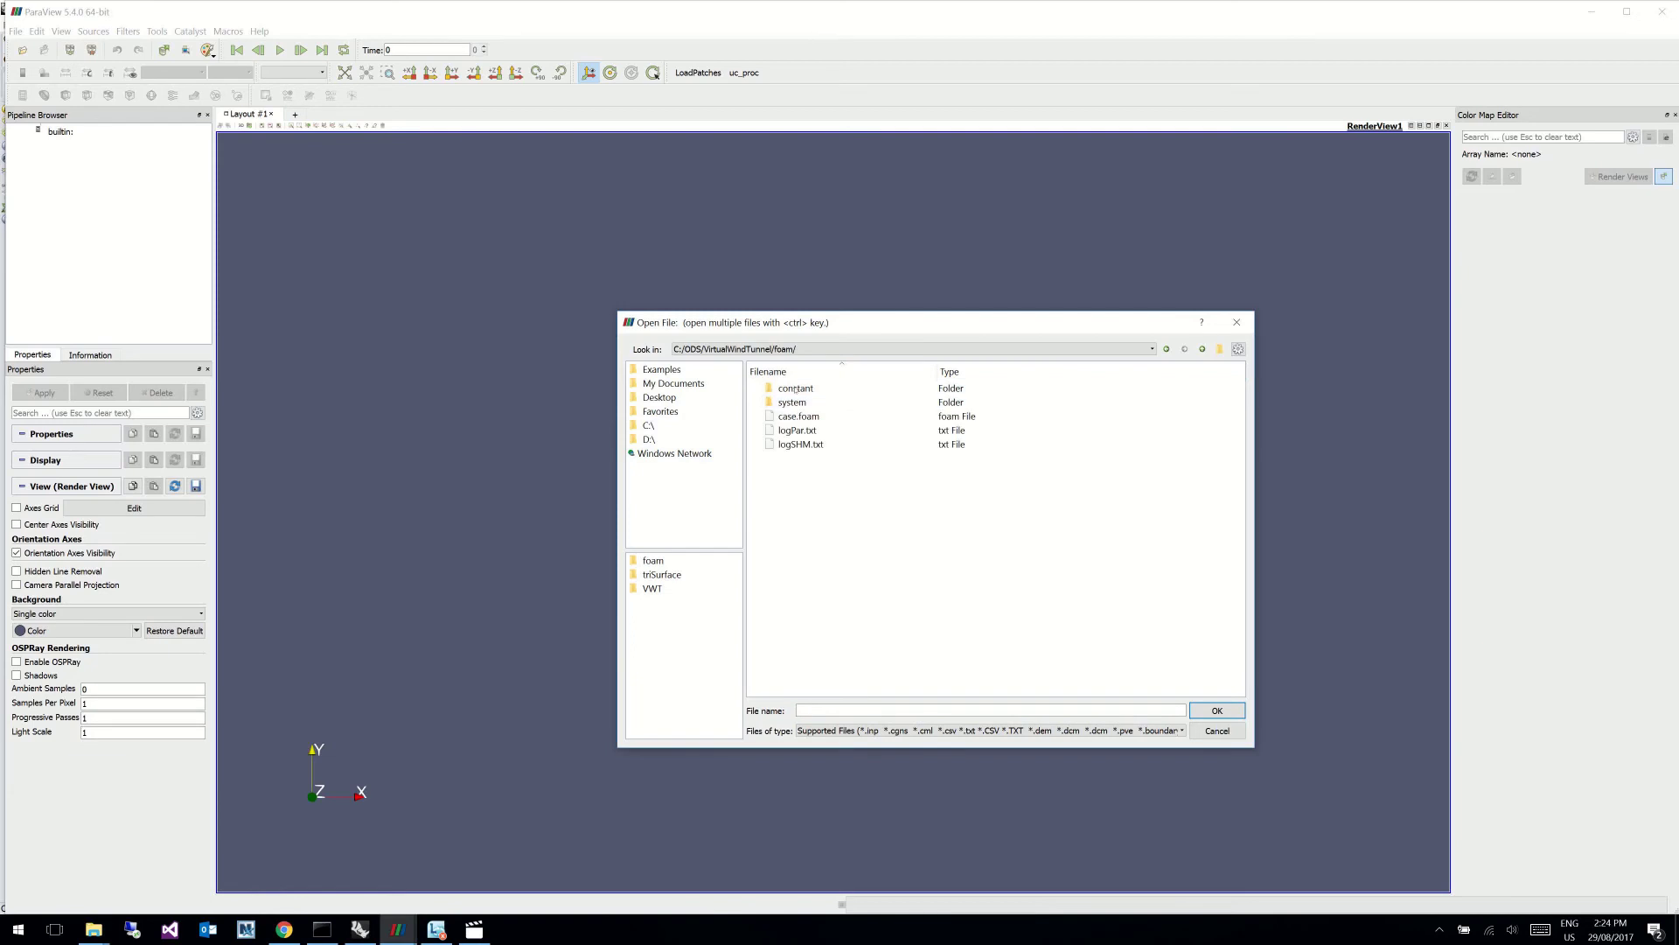
pyautogui.click(798, 417)
pyautogui.click(1217, 710)
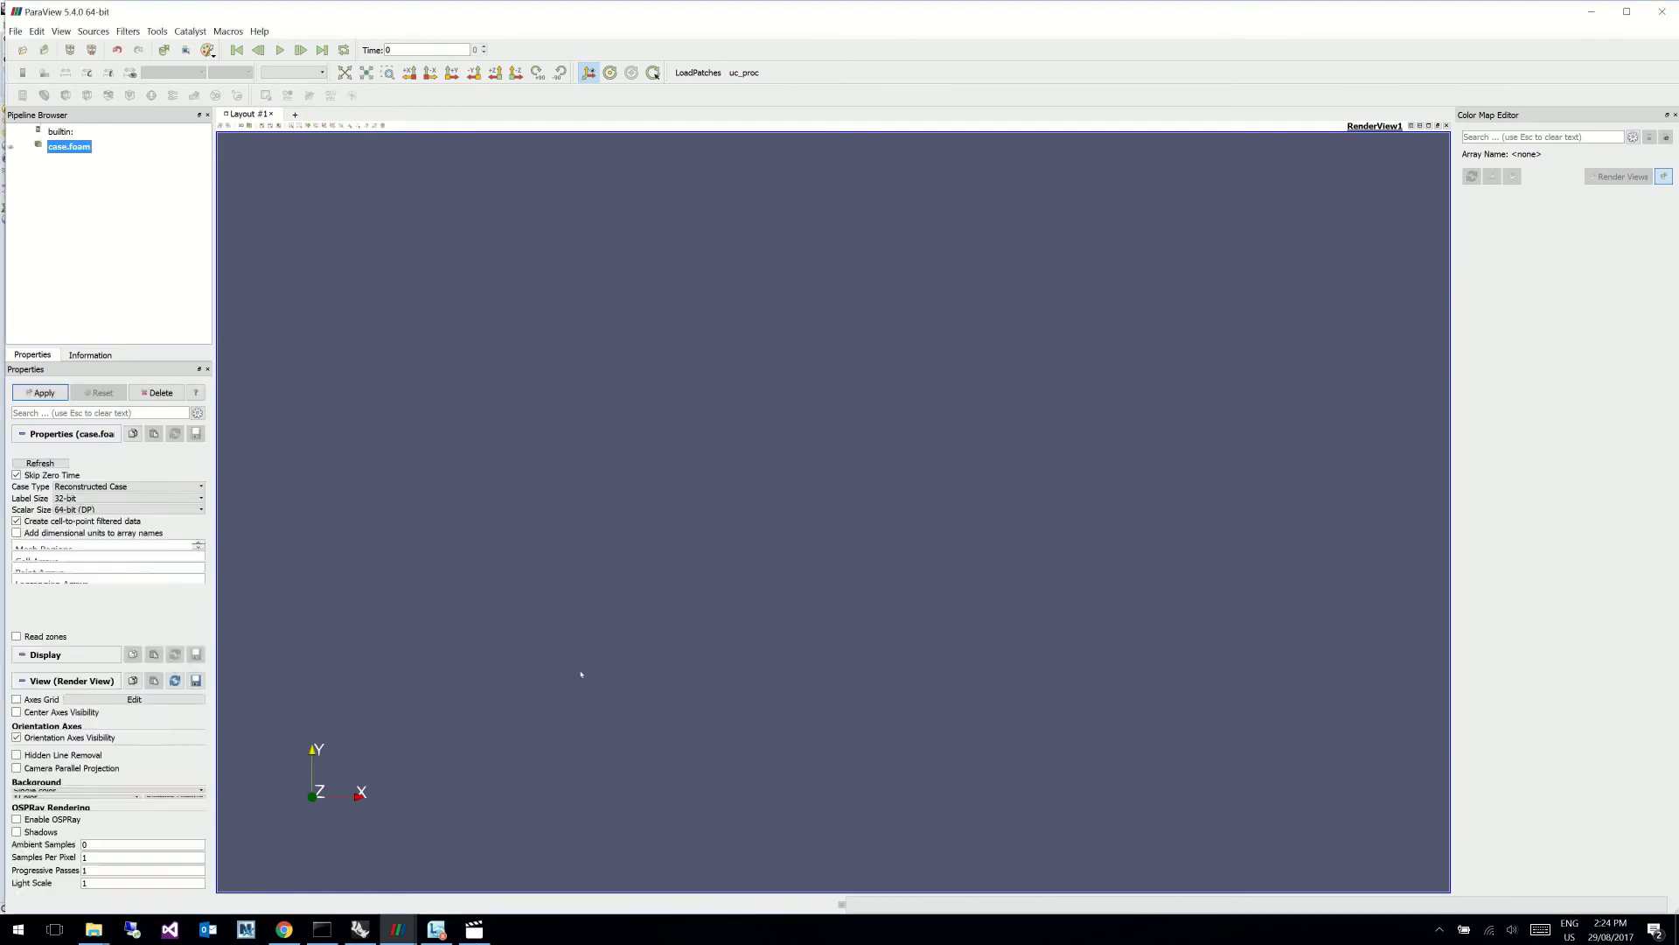
# Step: Color the loaded case with Solid Color, show it as Surface With Edges and inspect the outer domain mesh
pyautogui.click(340, 72)
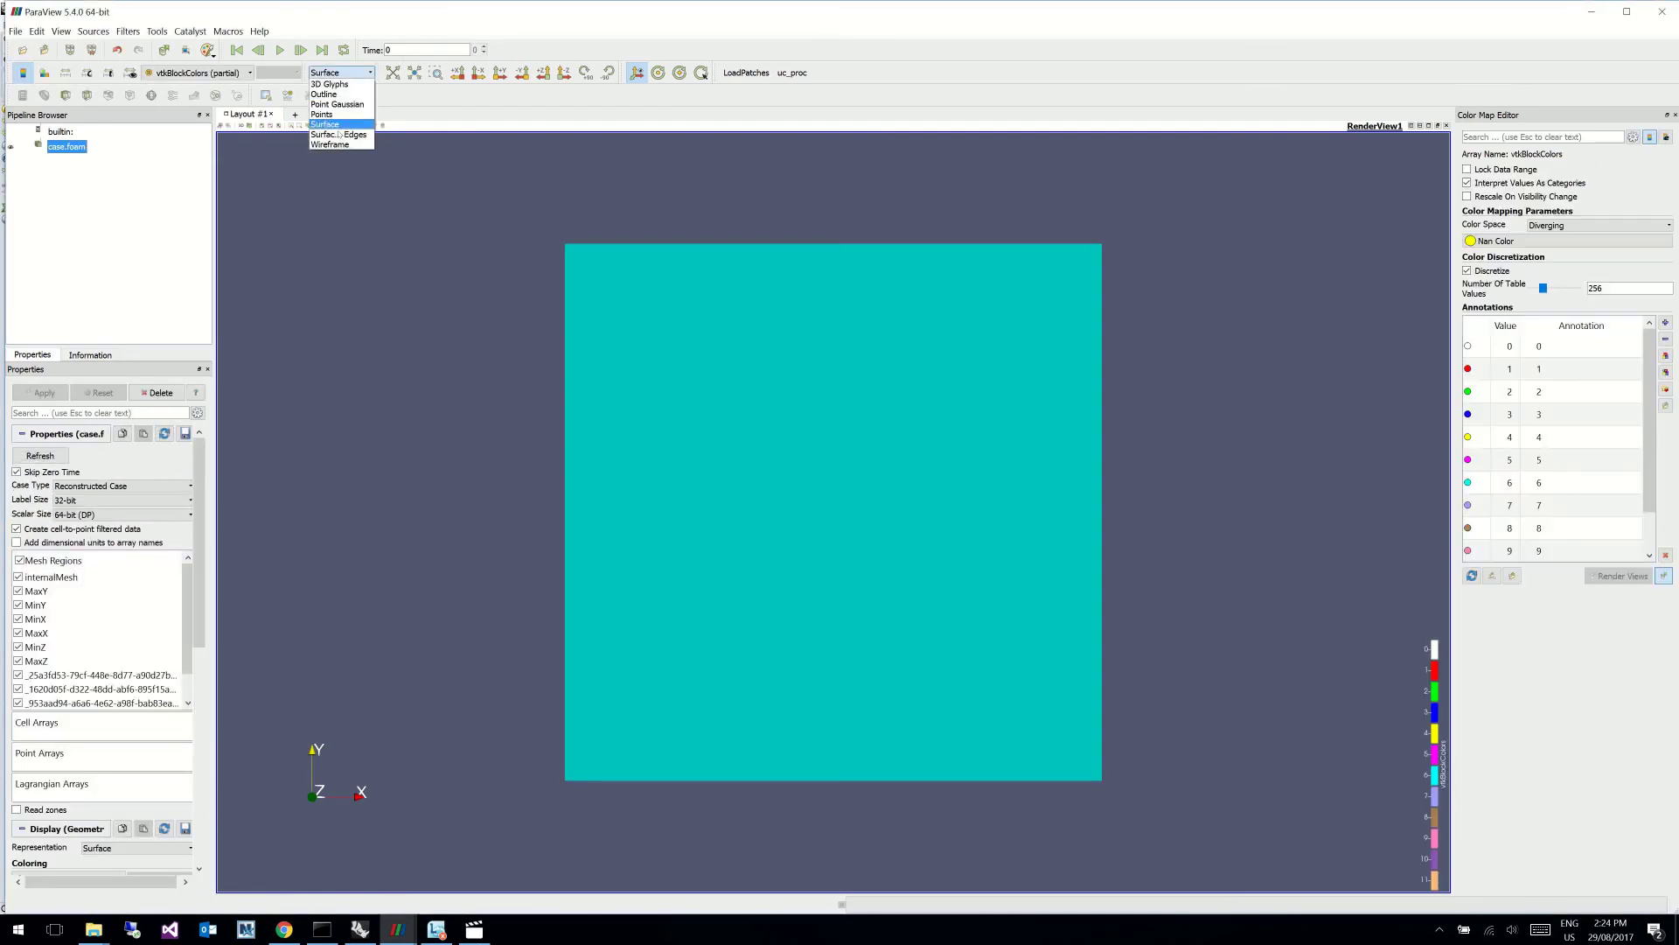
pyautogui.click(337, 146)
pyautogui.click(248, 73)
pyautogui.click(175, 85)
pyautogui.moveTo(409, 438); pyautogui.dragTo(323, 165)
pyautogui.click(340, 73)
pyautogui.click(338, 134)
pyautogui.moveTo(612, 367); pyautogui.dragTo(784, 481)
pyautogui.moveTo(1064, 528)
pyautogui.mouseDown()
pyautogui.moveTo(860, 636)
pyautogui.moveTo(1081, 545)
pyautogui.mouseUp()
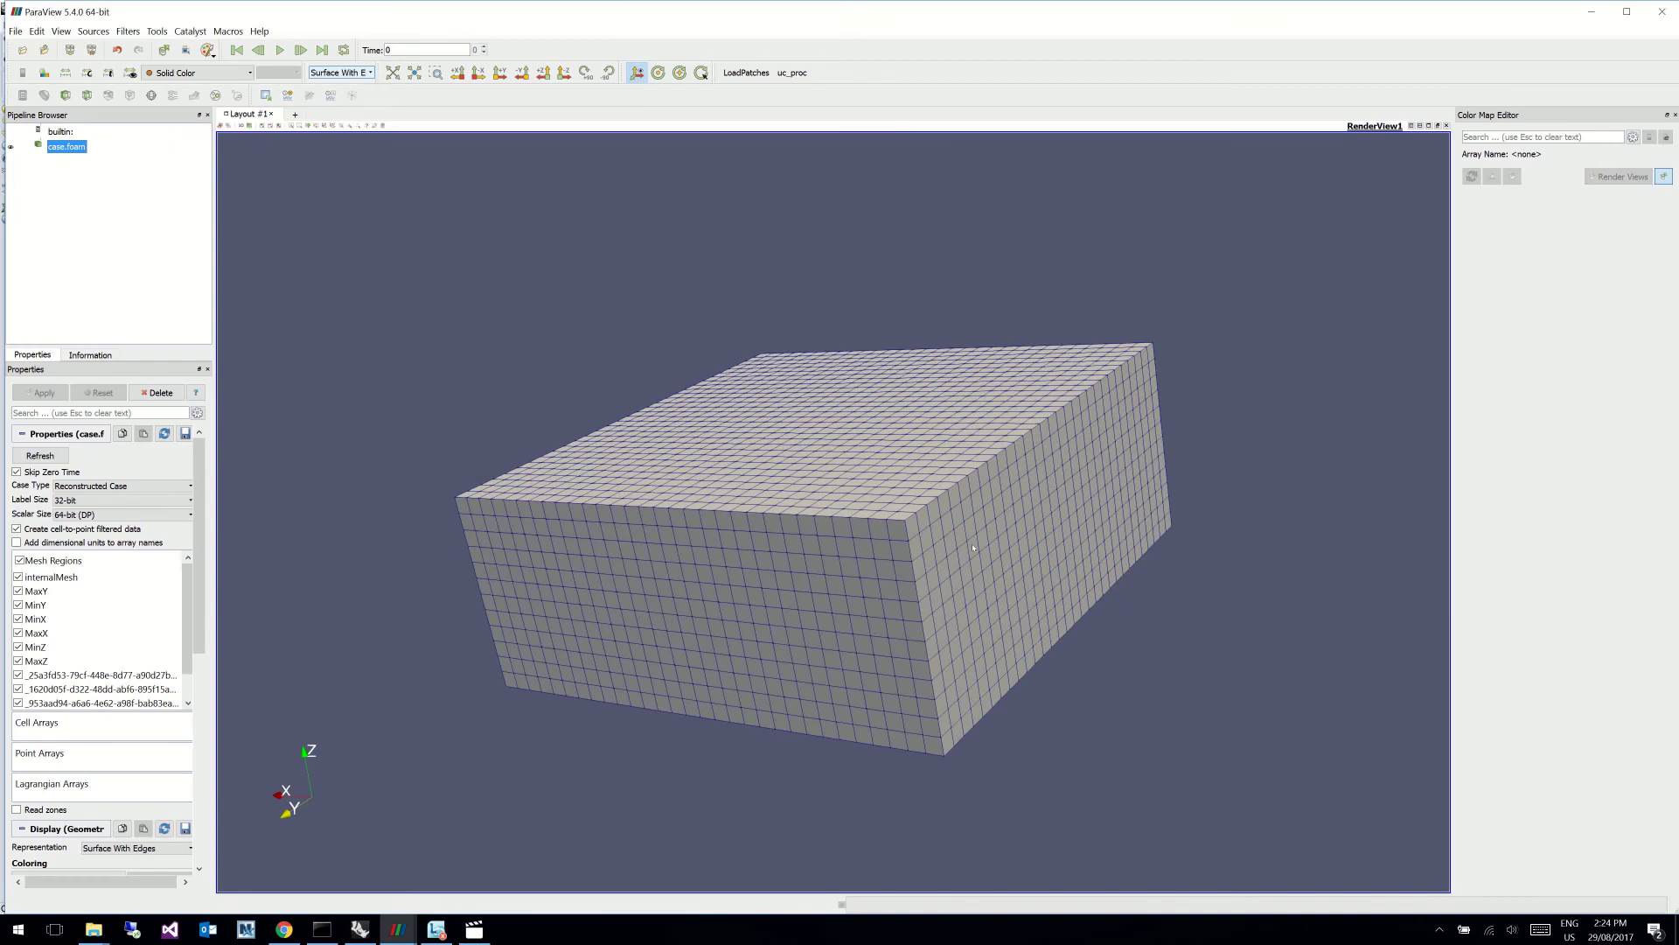
pyautogui.moveTo(974, 548); pyautogui.dragTo(957, 490)
# Step: Switch the case's representation to Wireframe and examine the mesh refinement around the buildings from several angles
pyautogui.click(341, 72)
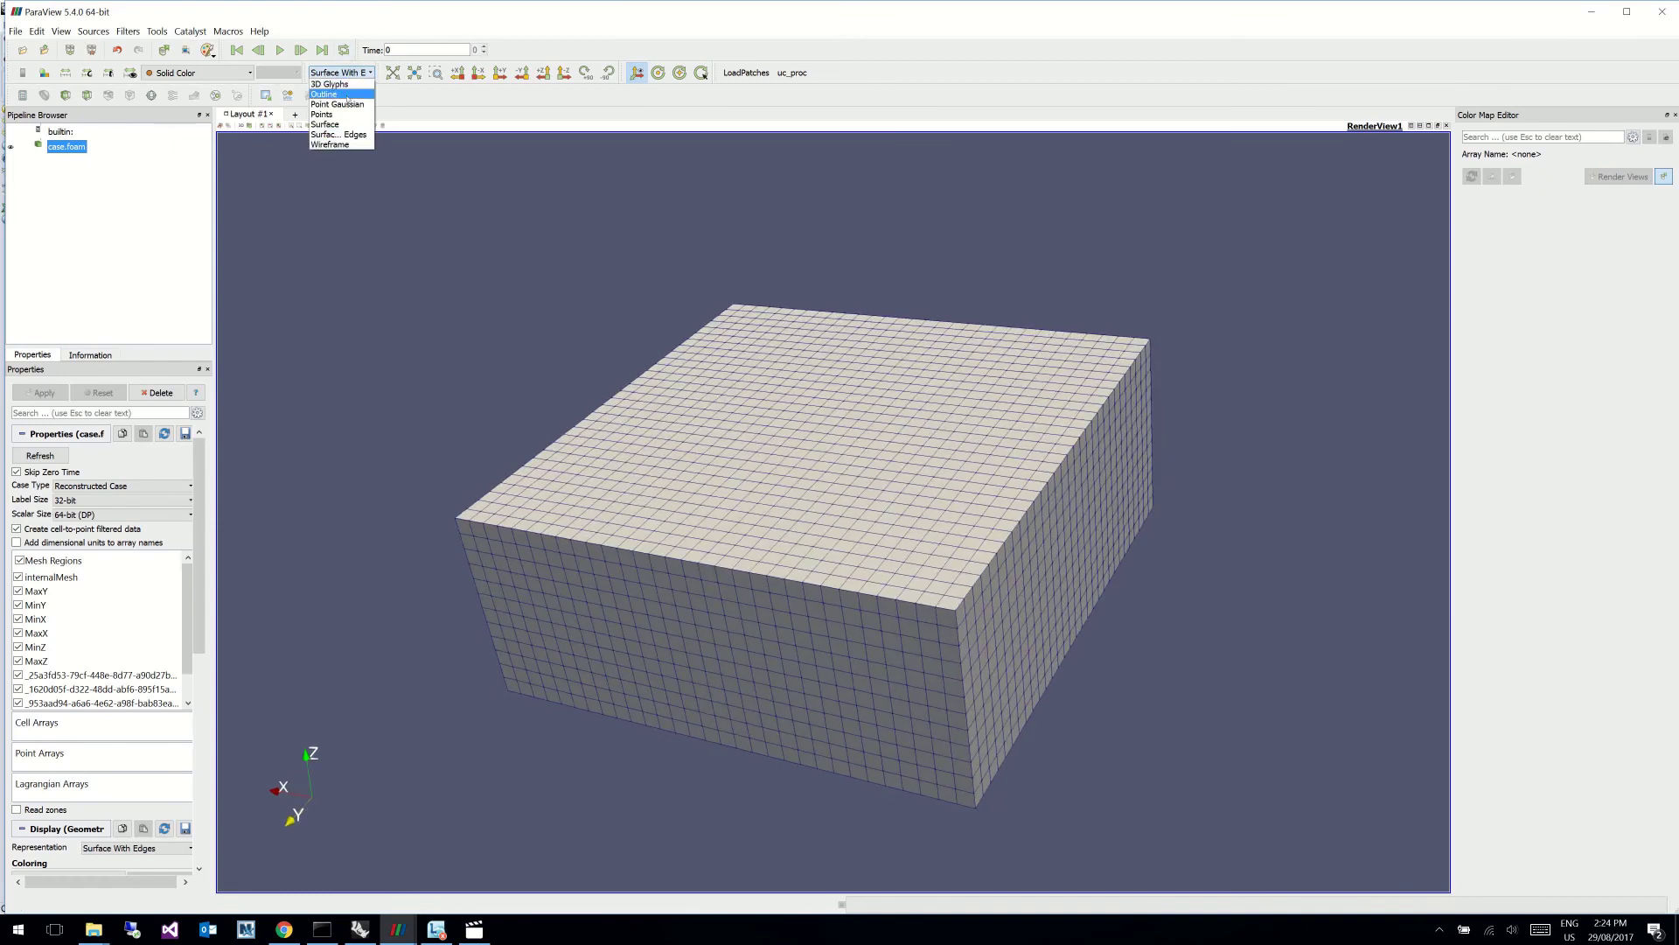
pyautogui.click(330, 144)
pyautogui.moveTo(892, 551); pyautogui.dragTo(887, 497)
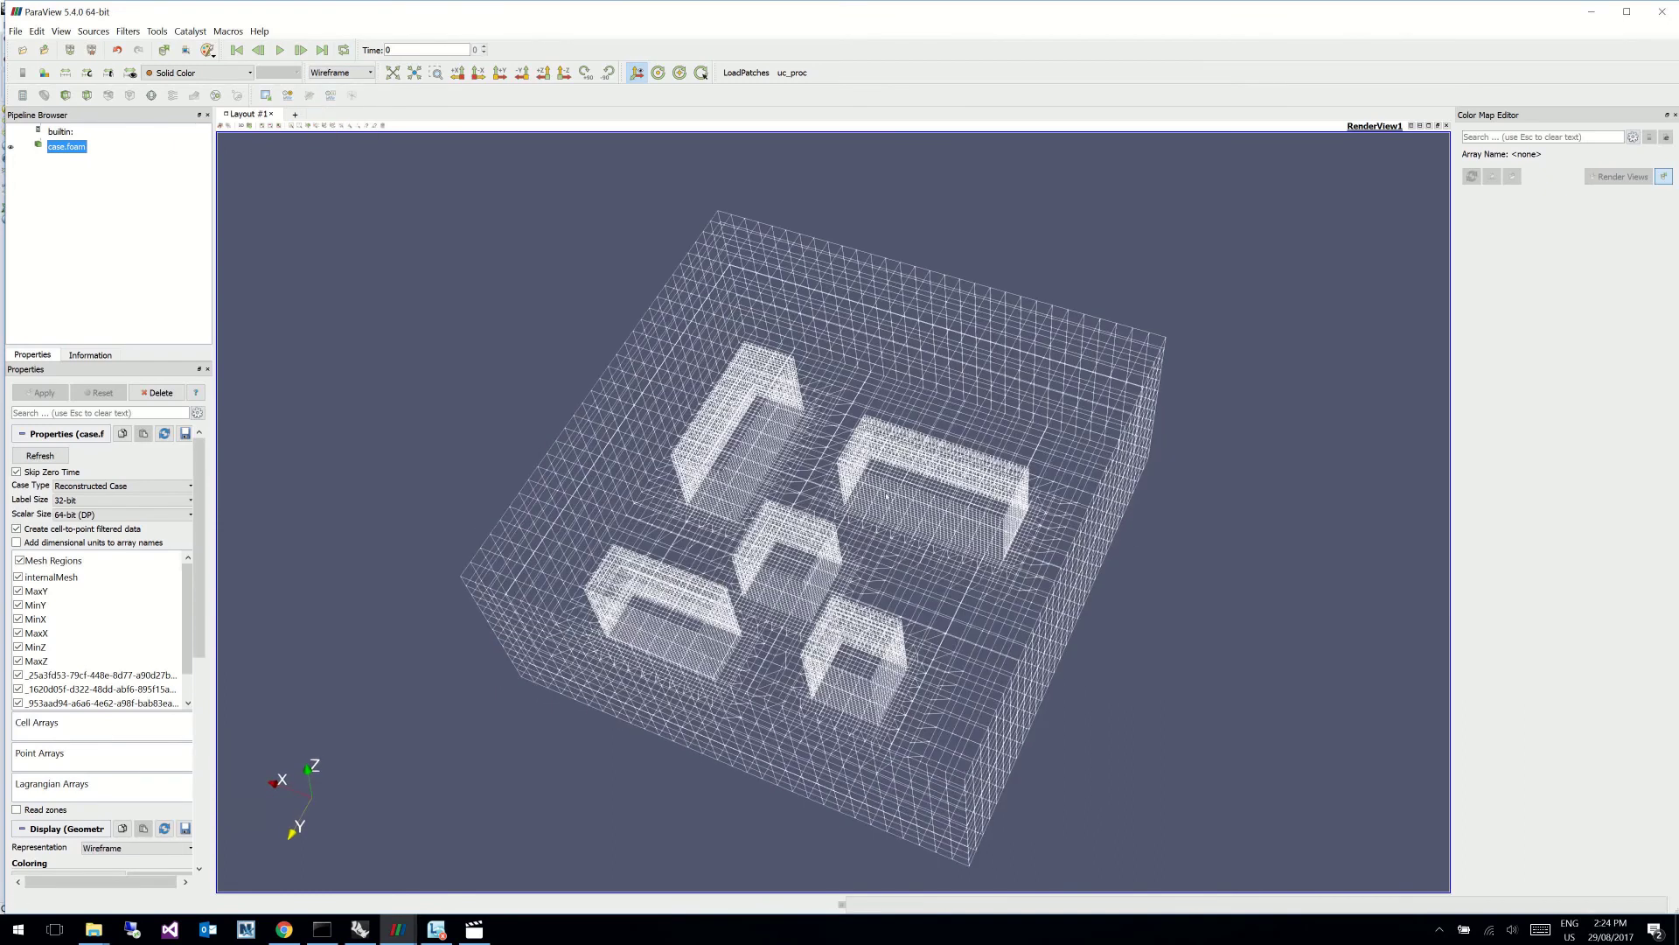
pyautogui.moveTo(700, 681); pyautogui.dragTo(579, 506)
pyautogui.moveTo(871, 492); pyautogui.dragTo(1057, 519)
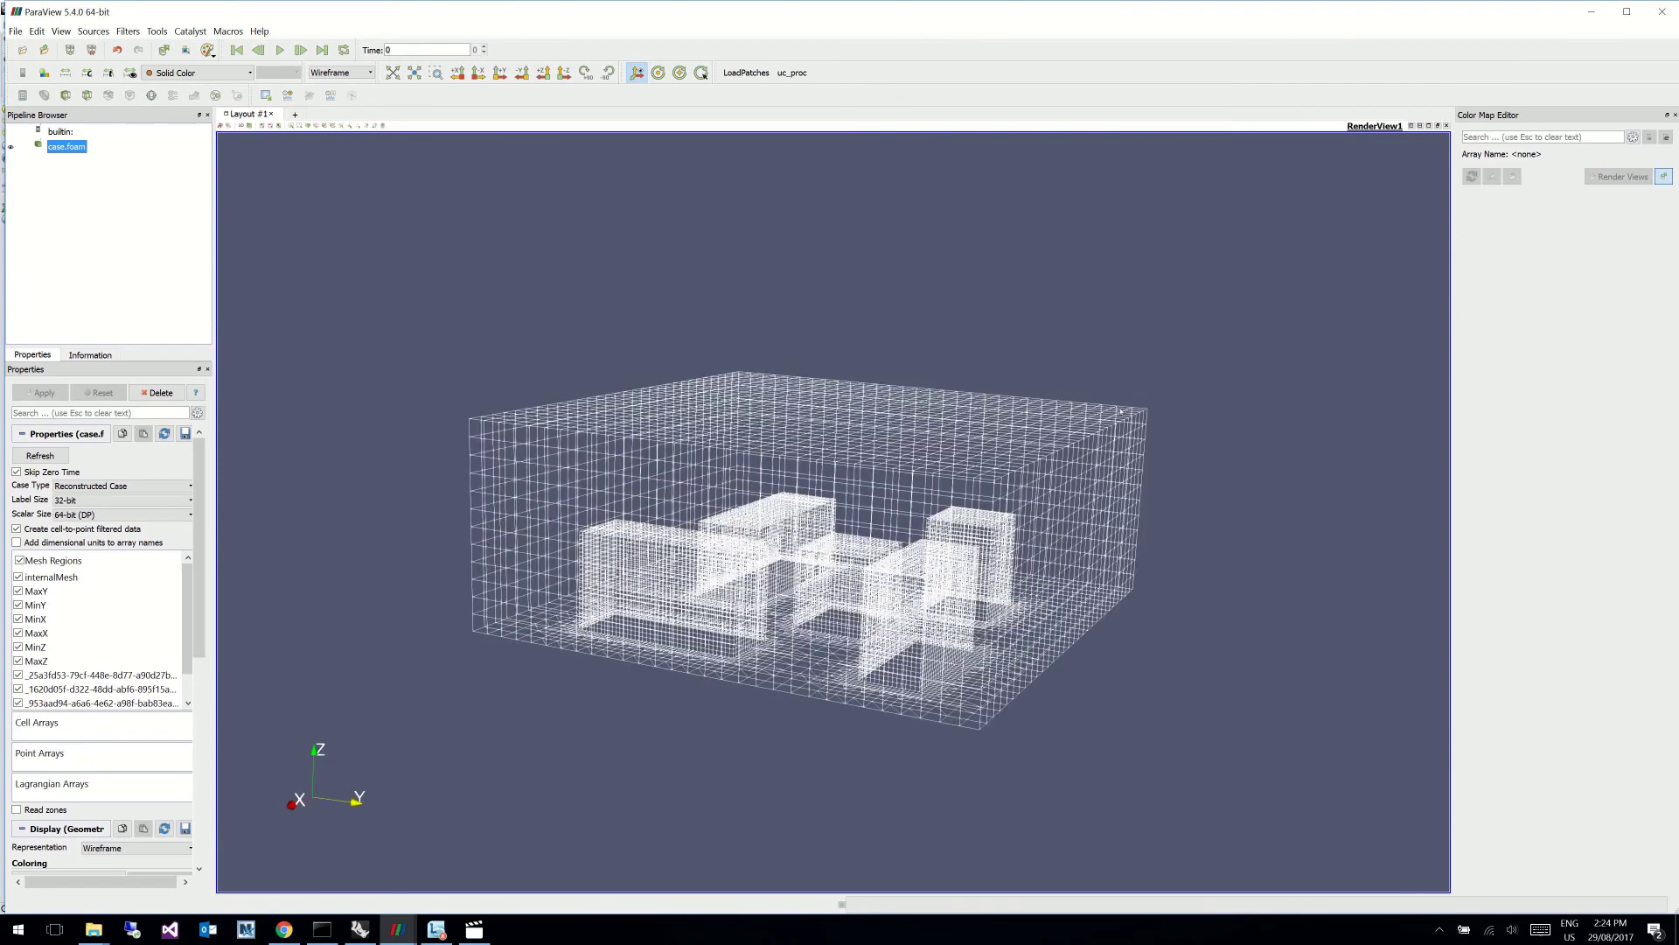
pyautogui.moveTo(1171, 560); pyautogui.dragTo(1162, 647)
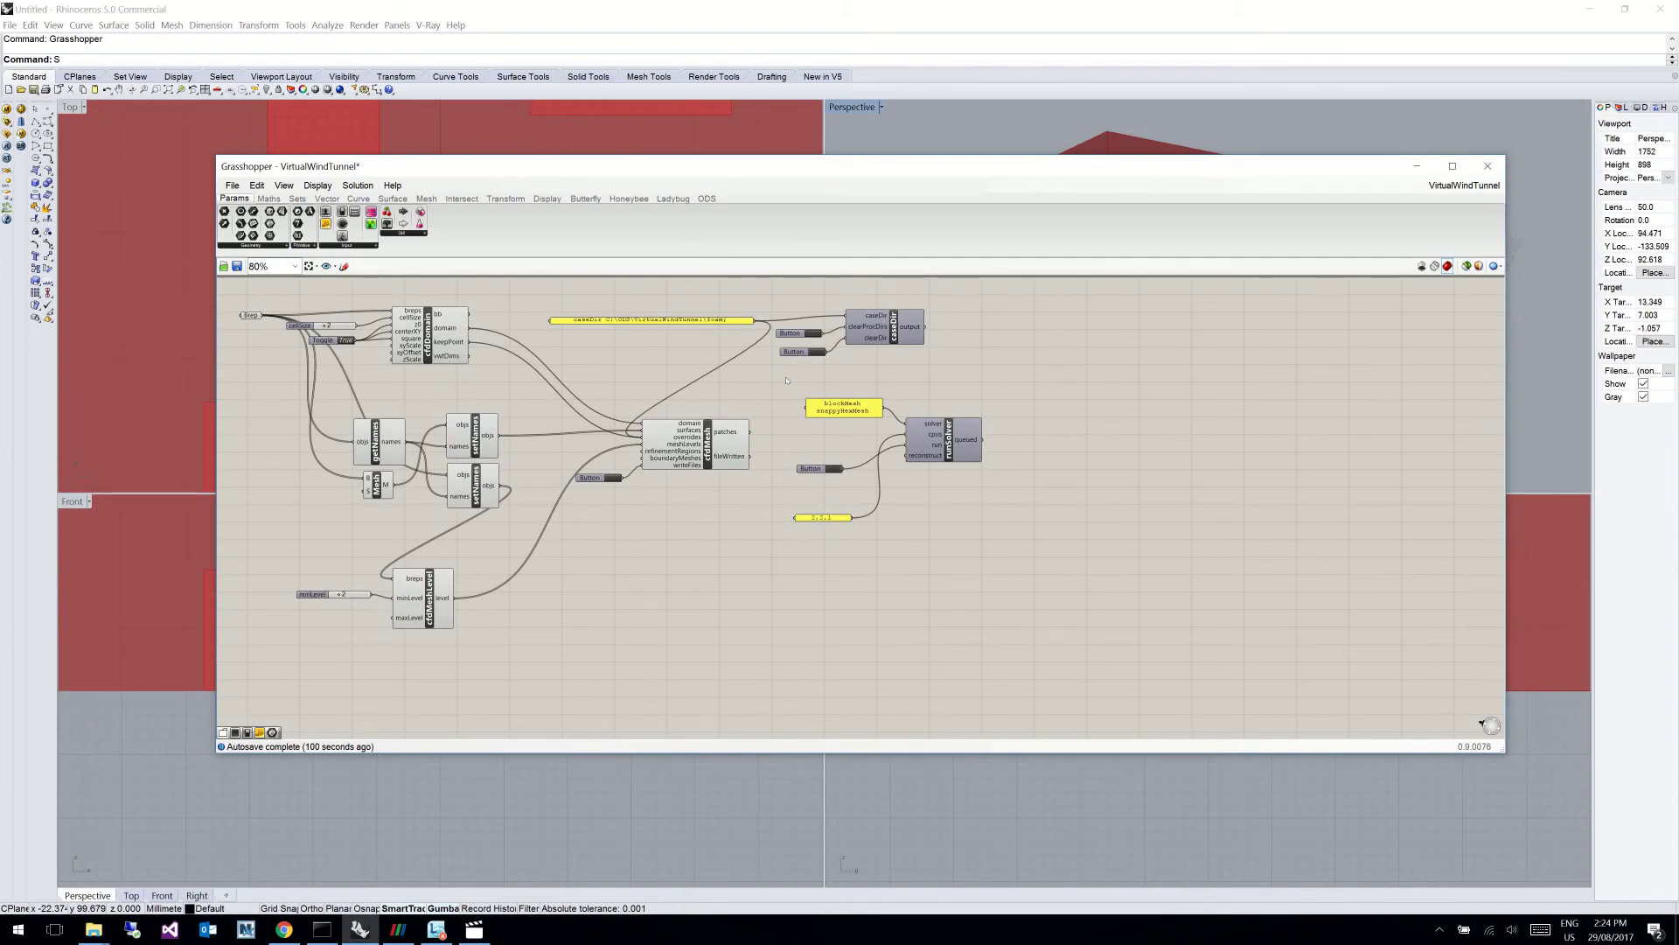
# Step: Back in Grasshopper, move runSolver and its input components farther right of cfdMesh and enlarge the Grasshopper window
pyautogui.moveTo(779, 379); pyautogui.dragTo(942, 519)
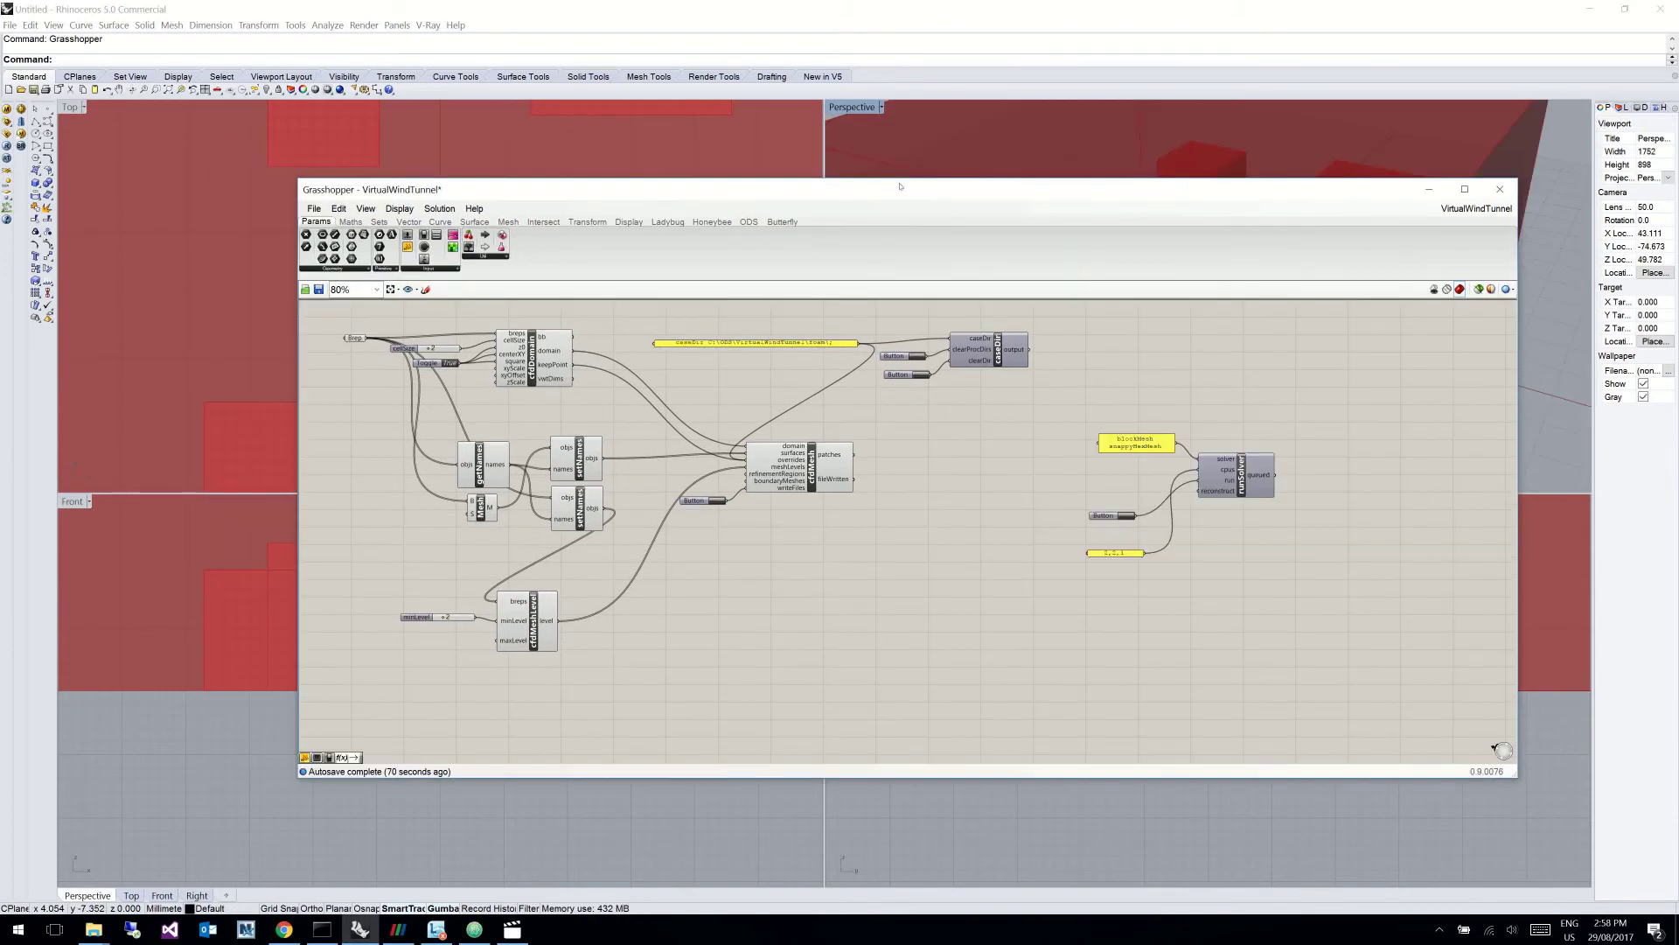
pyautogui.moveTo(900, 187); pyautogui.dragTo(733, 107)
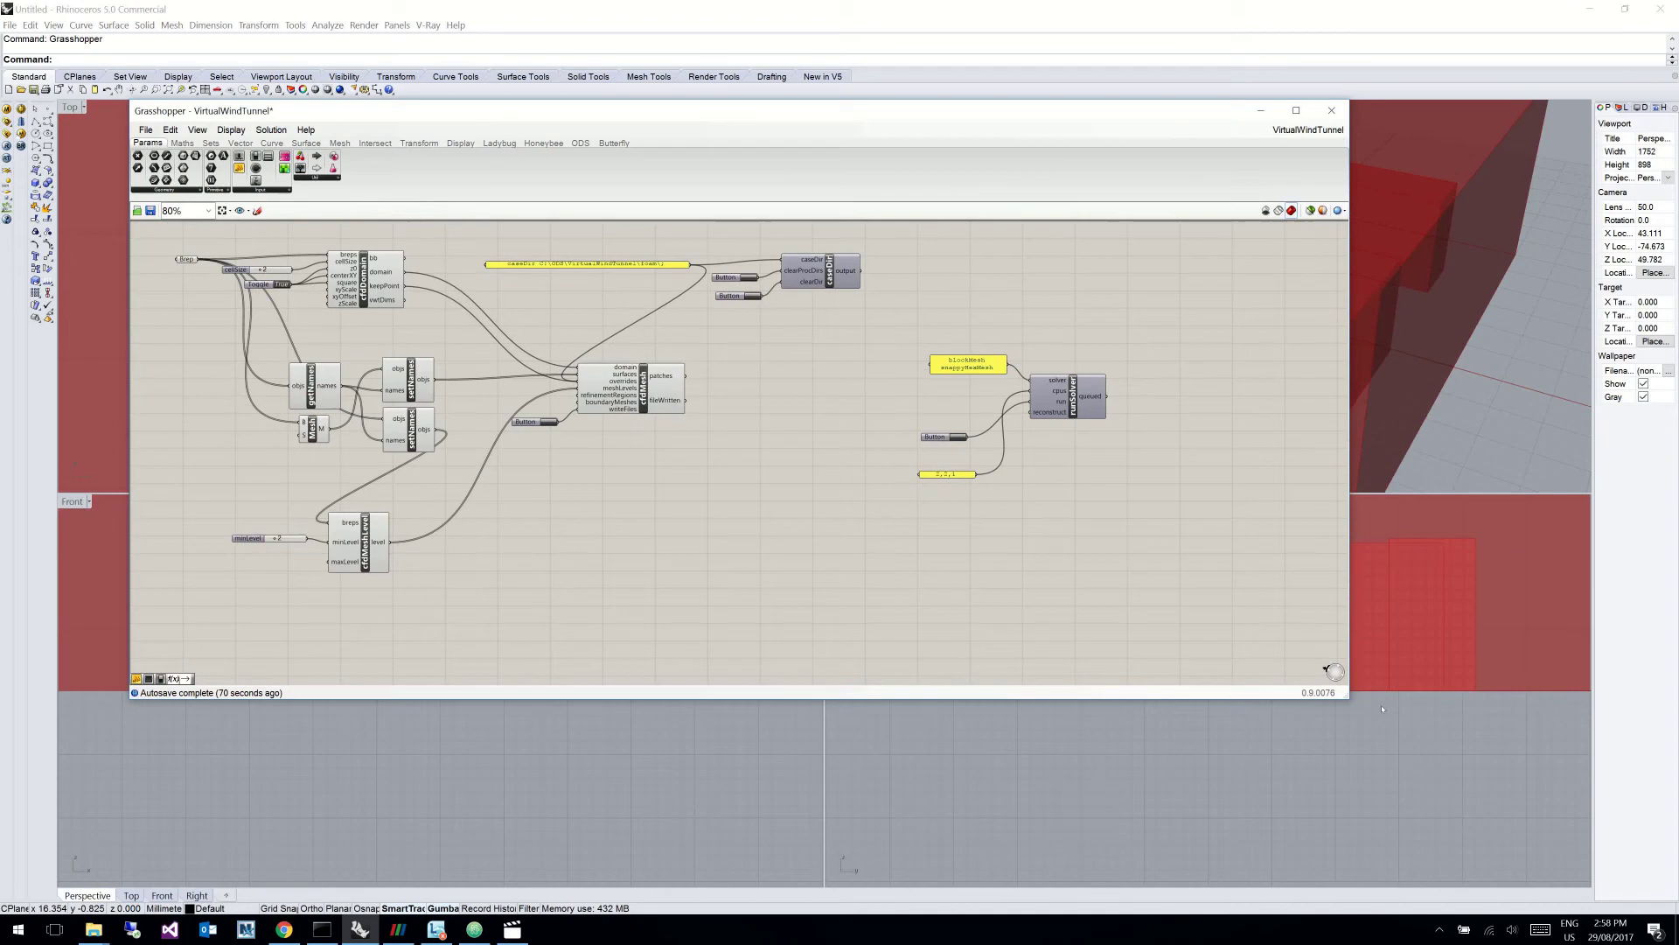
pyautogui.moveTo(1345, 695); pyautogui.dragTo(1502, 824)
# Step: Add a cfdSolver component and place it between cfdMesh and runSolver
pyautogui.doubleClick(705, 473)
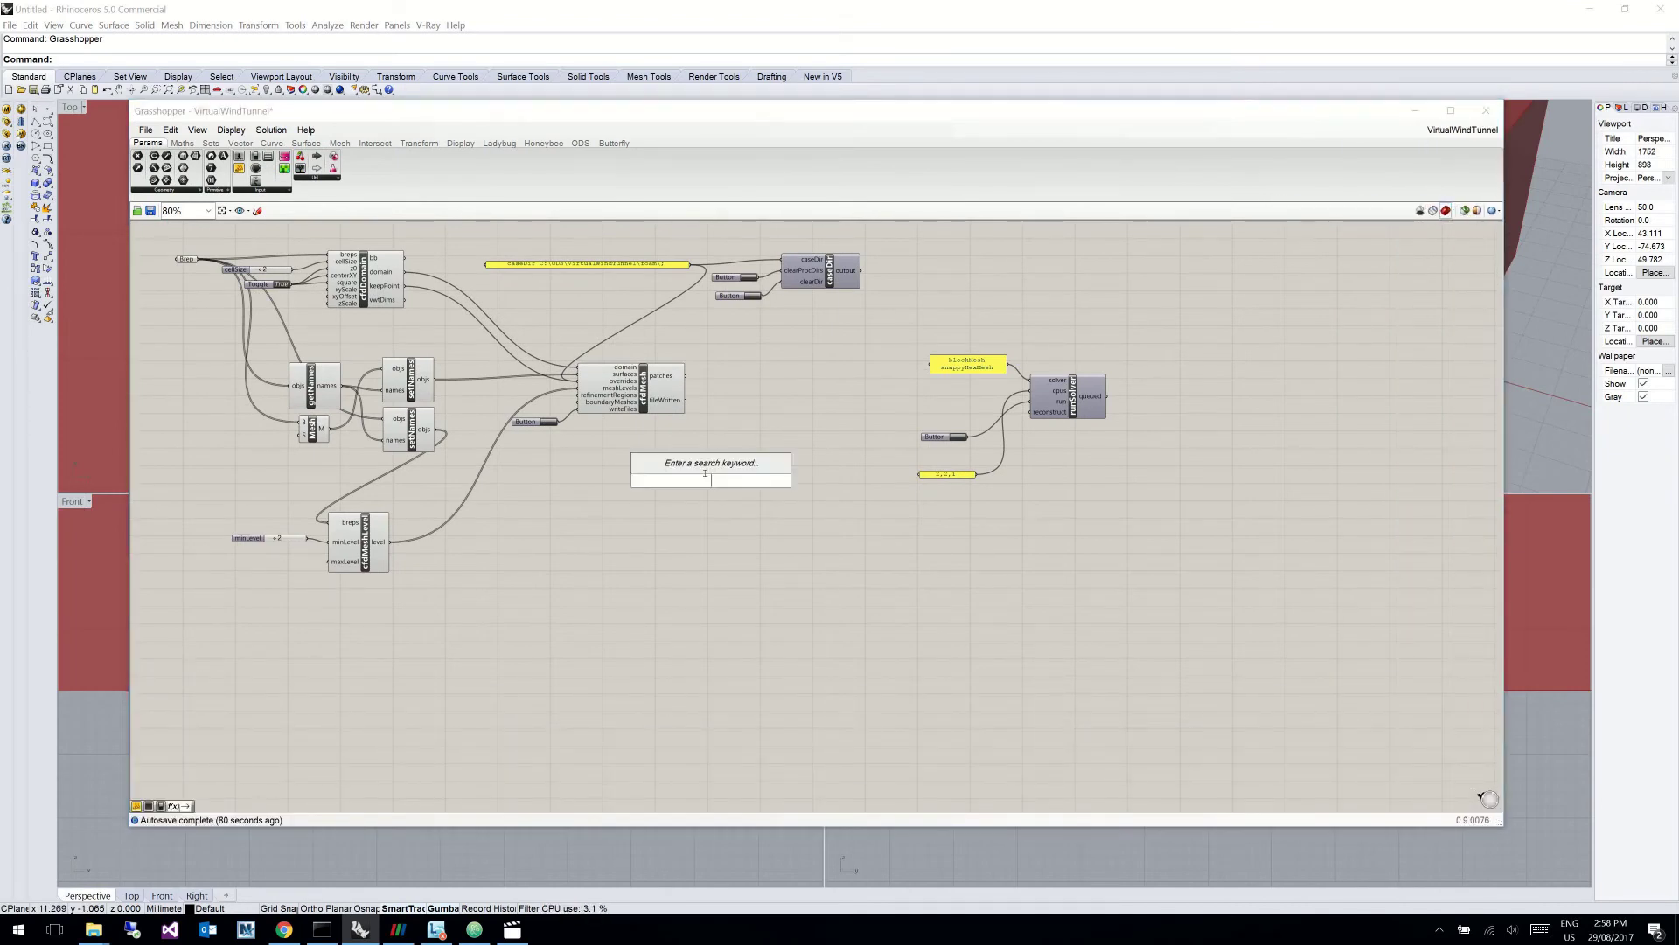
pyautogui.write('solver')
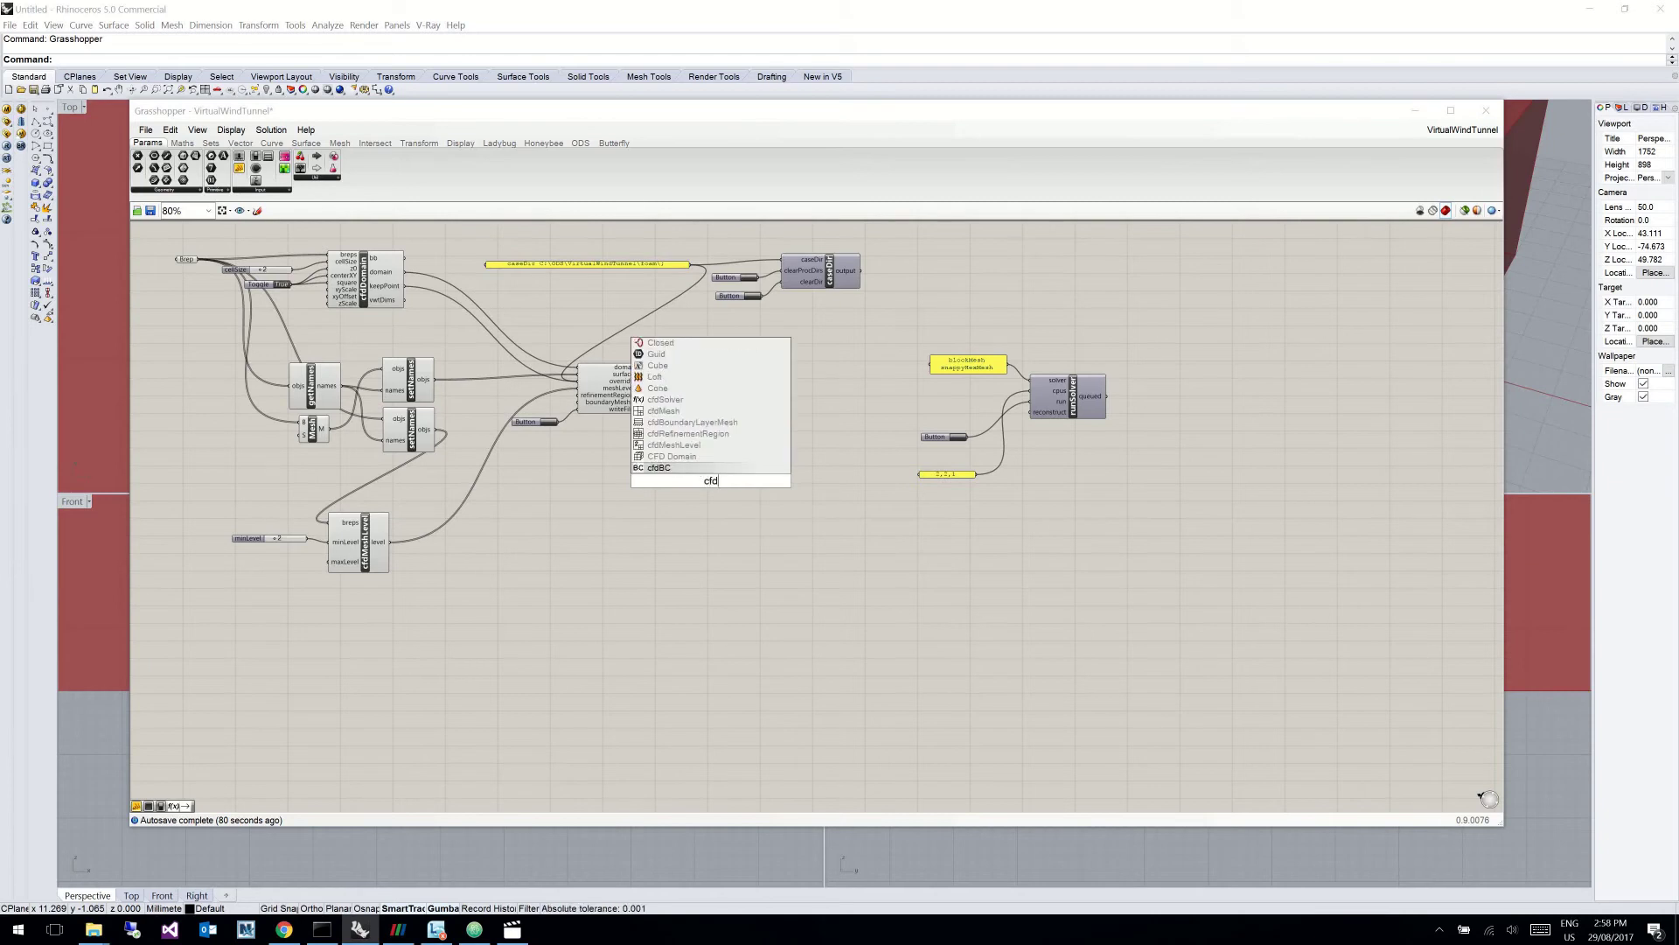
pyautogui.press('Return')
pyautogui.moveTo(713, 483); pyautogui.dragTo(800, 390)
# Step: Feed cfdSolver's solver input from a new Panel containing "simpleFoam" and connect cfdMesh's patches output to its patches input
pyautogui.scroll(3, 702, 441)
pyautogui.scroll(2, 726, 464)
pyautogui.moveTo(735, 463); pyautogui.dragTo(748, 496, button='right')
pyautogui.doubleClick(777, 405)
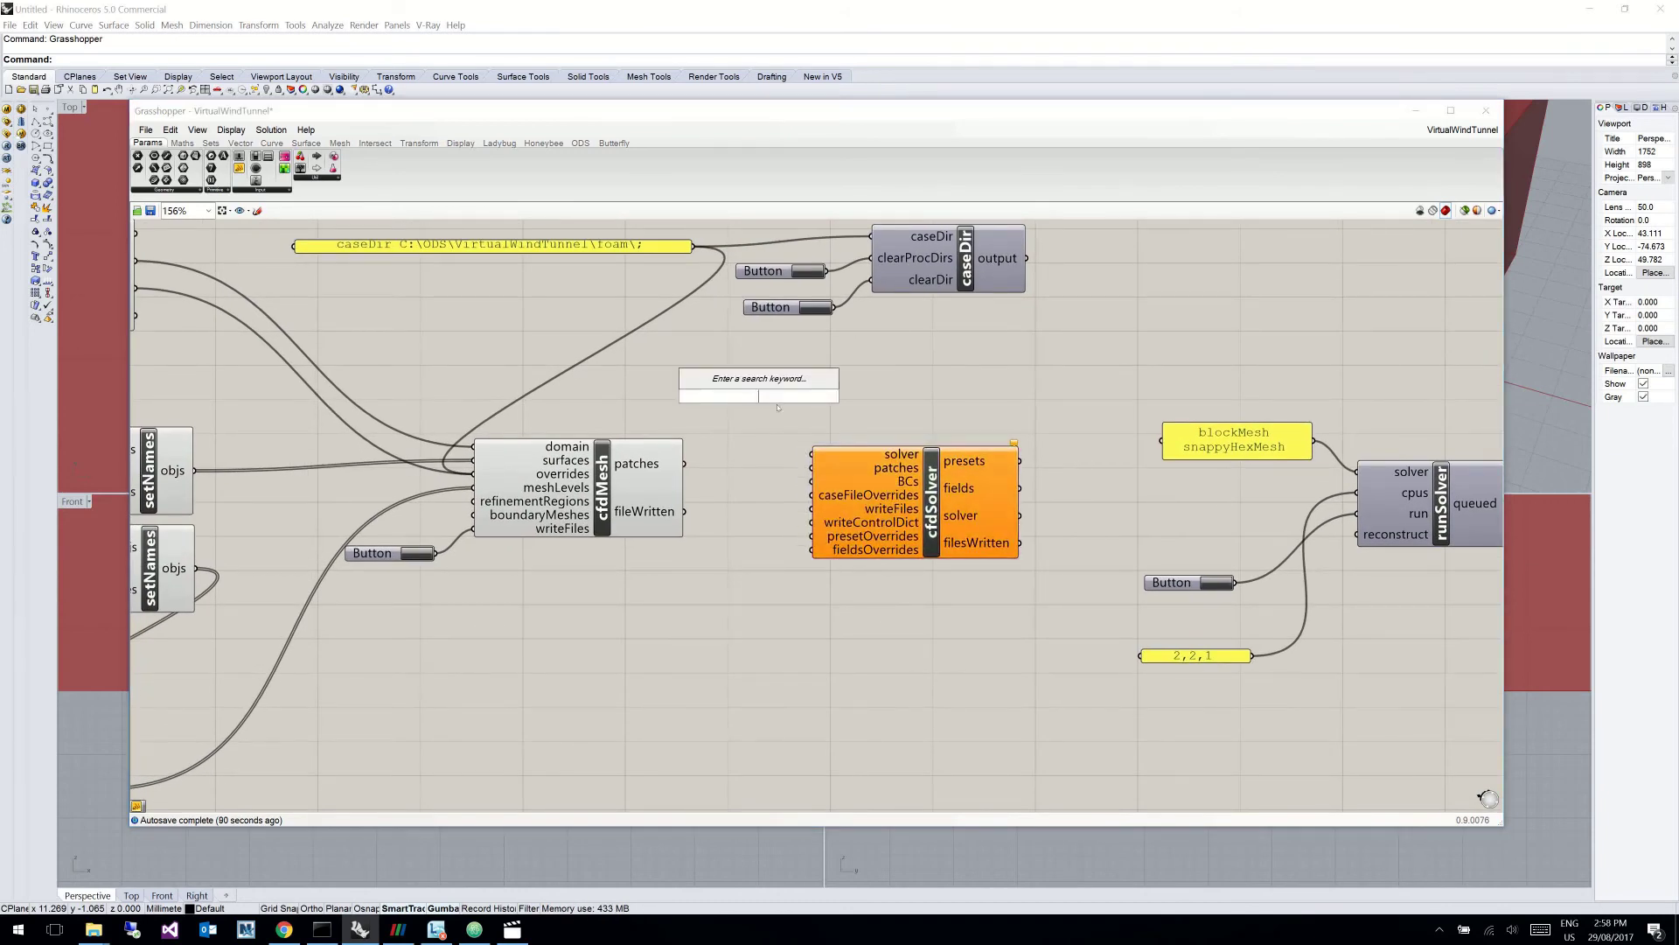
pyautogui.write('panel')
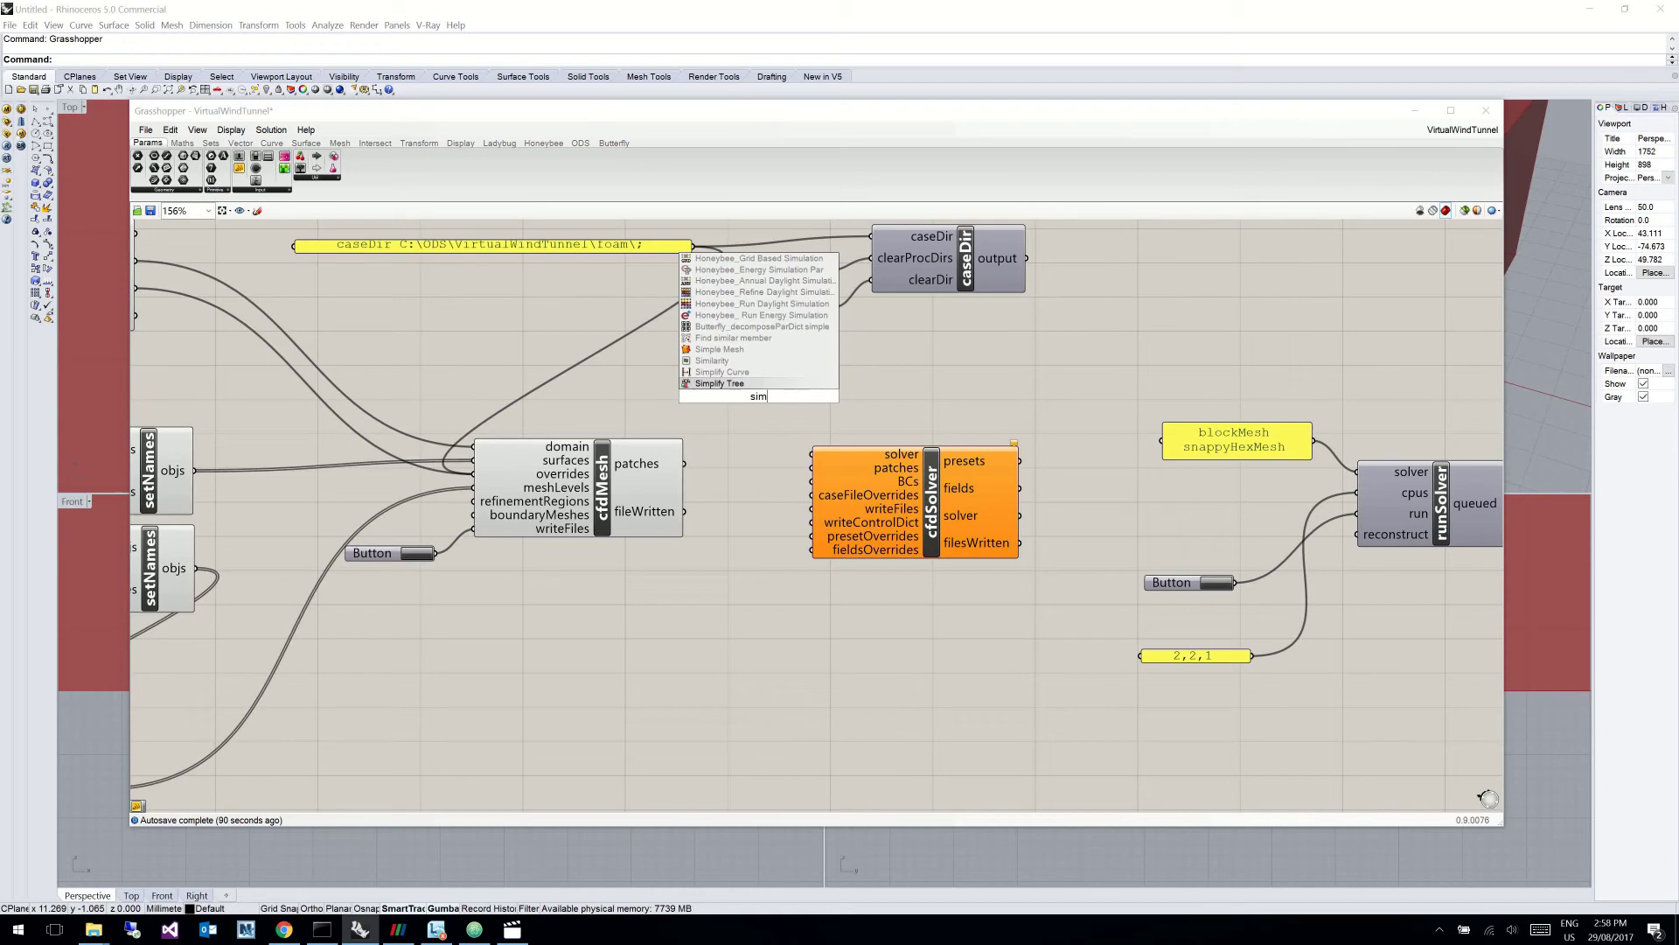
pyautogui.press('Return')
pyautogui.write('simpleFoam')
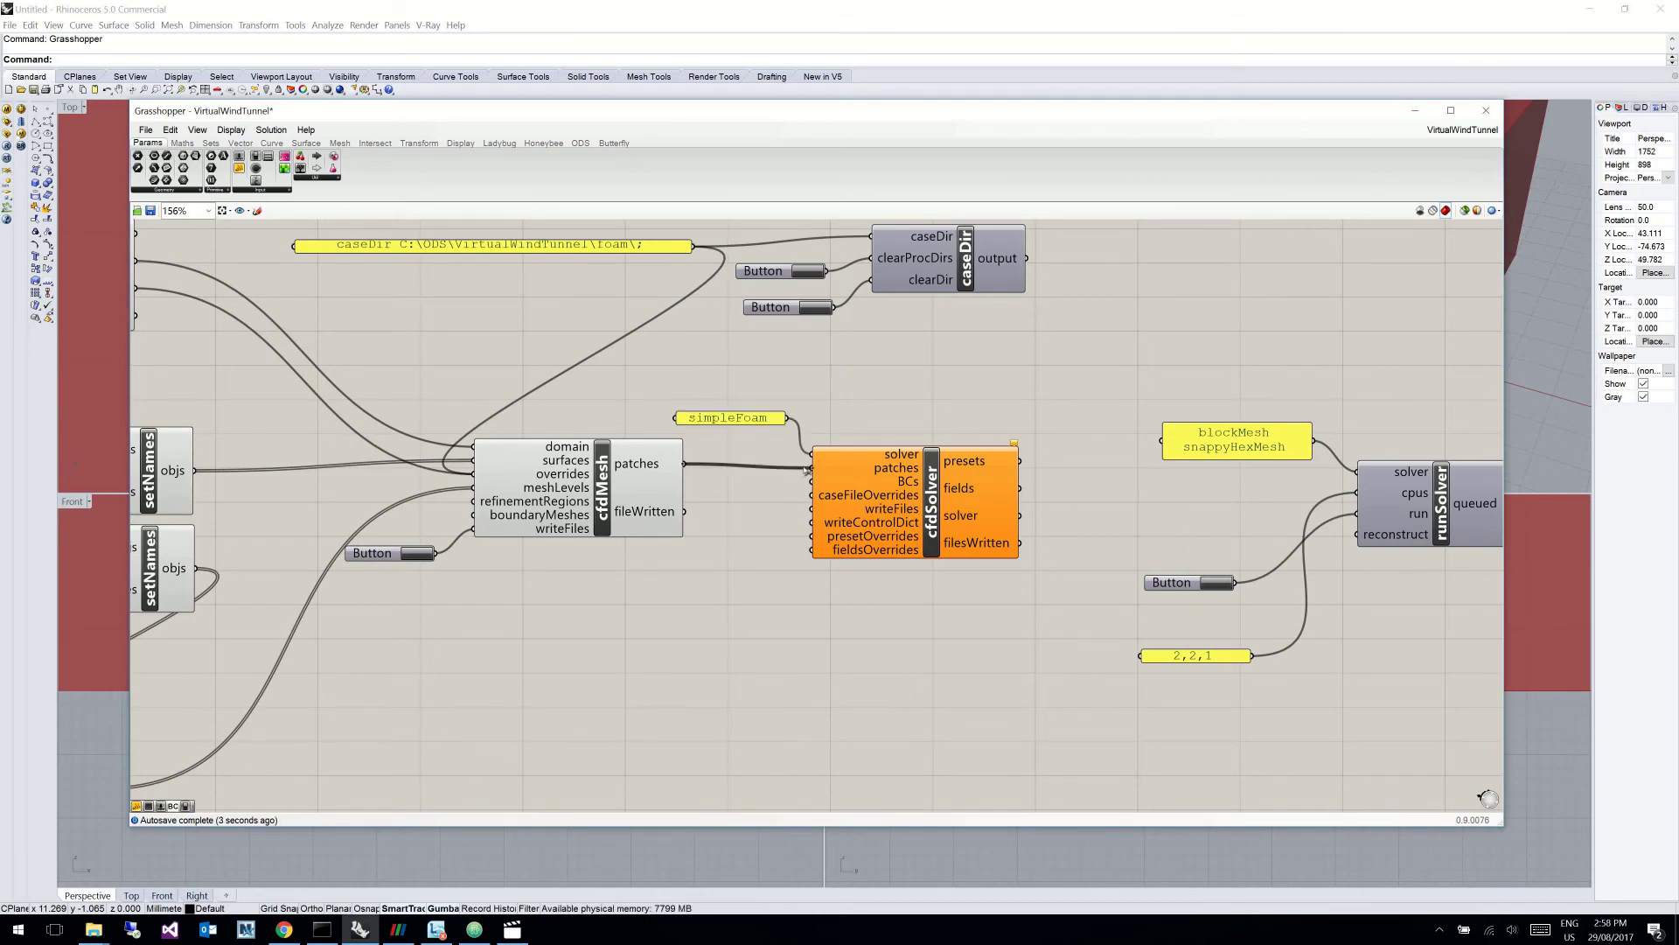
pyautogui.moveTo(684, 463); pyautogui.dragTo(812, 468)
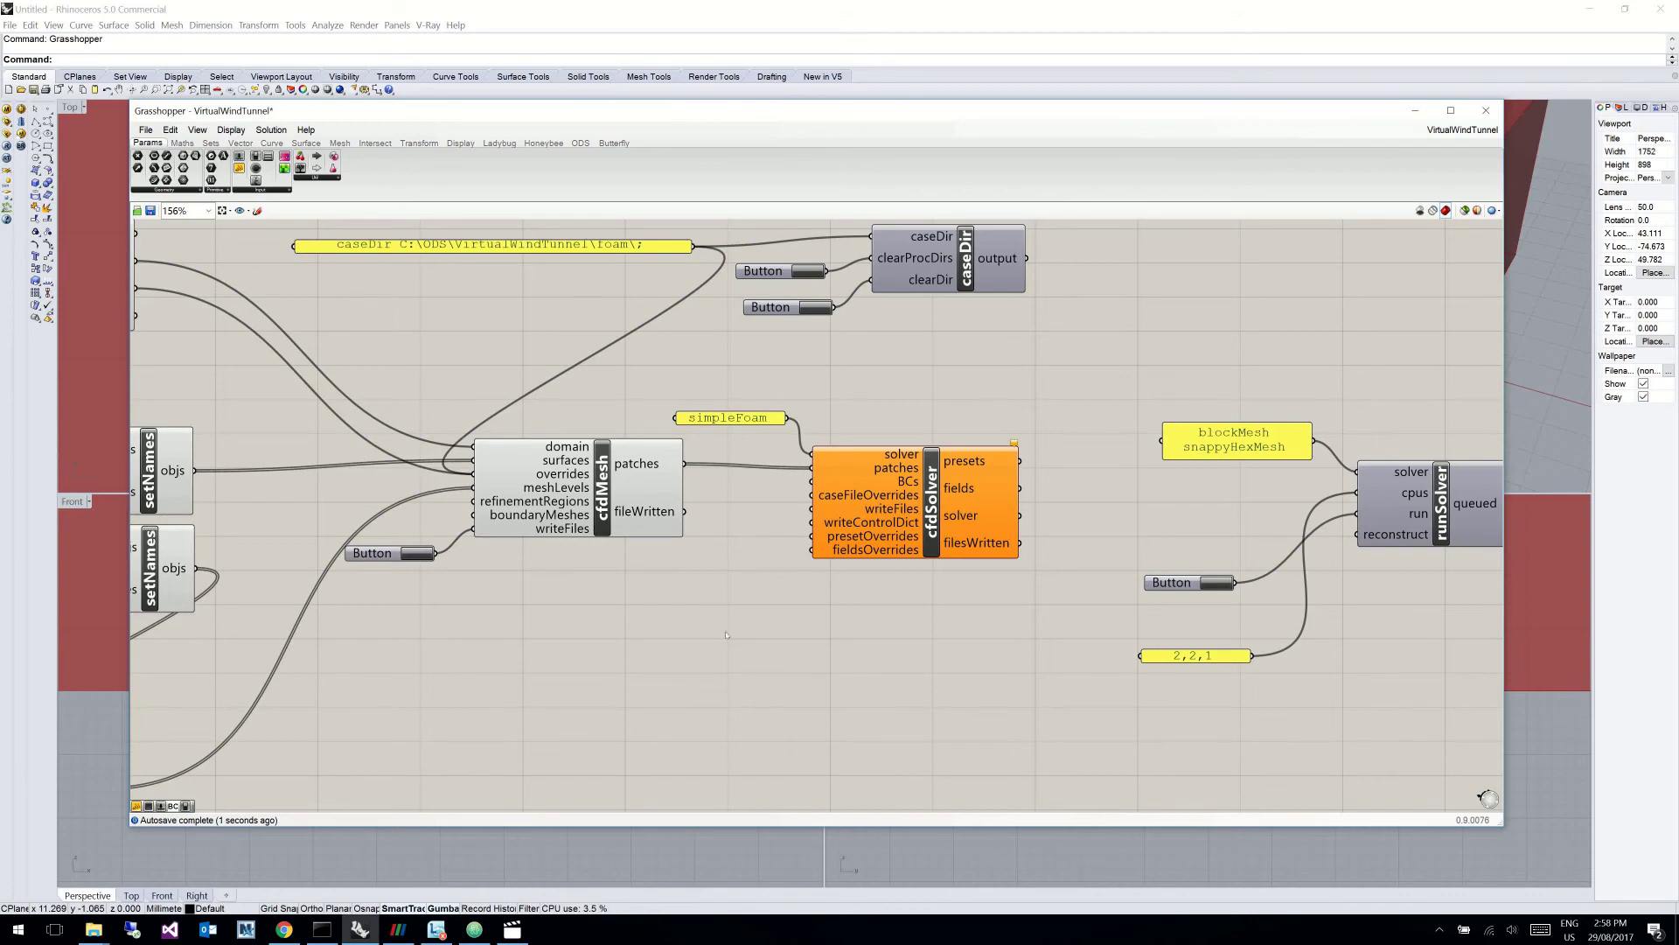
# Step: Add a cfdBC component below cfdMesh and move the Grasshopper window down to uncover the Rhino viewports
pyautogui.scroll(-2, 764, 535)
pyautogui.doubleClick(646, 605)
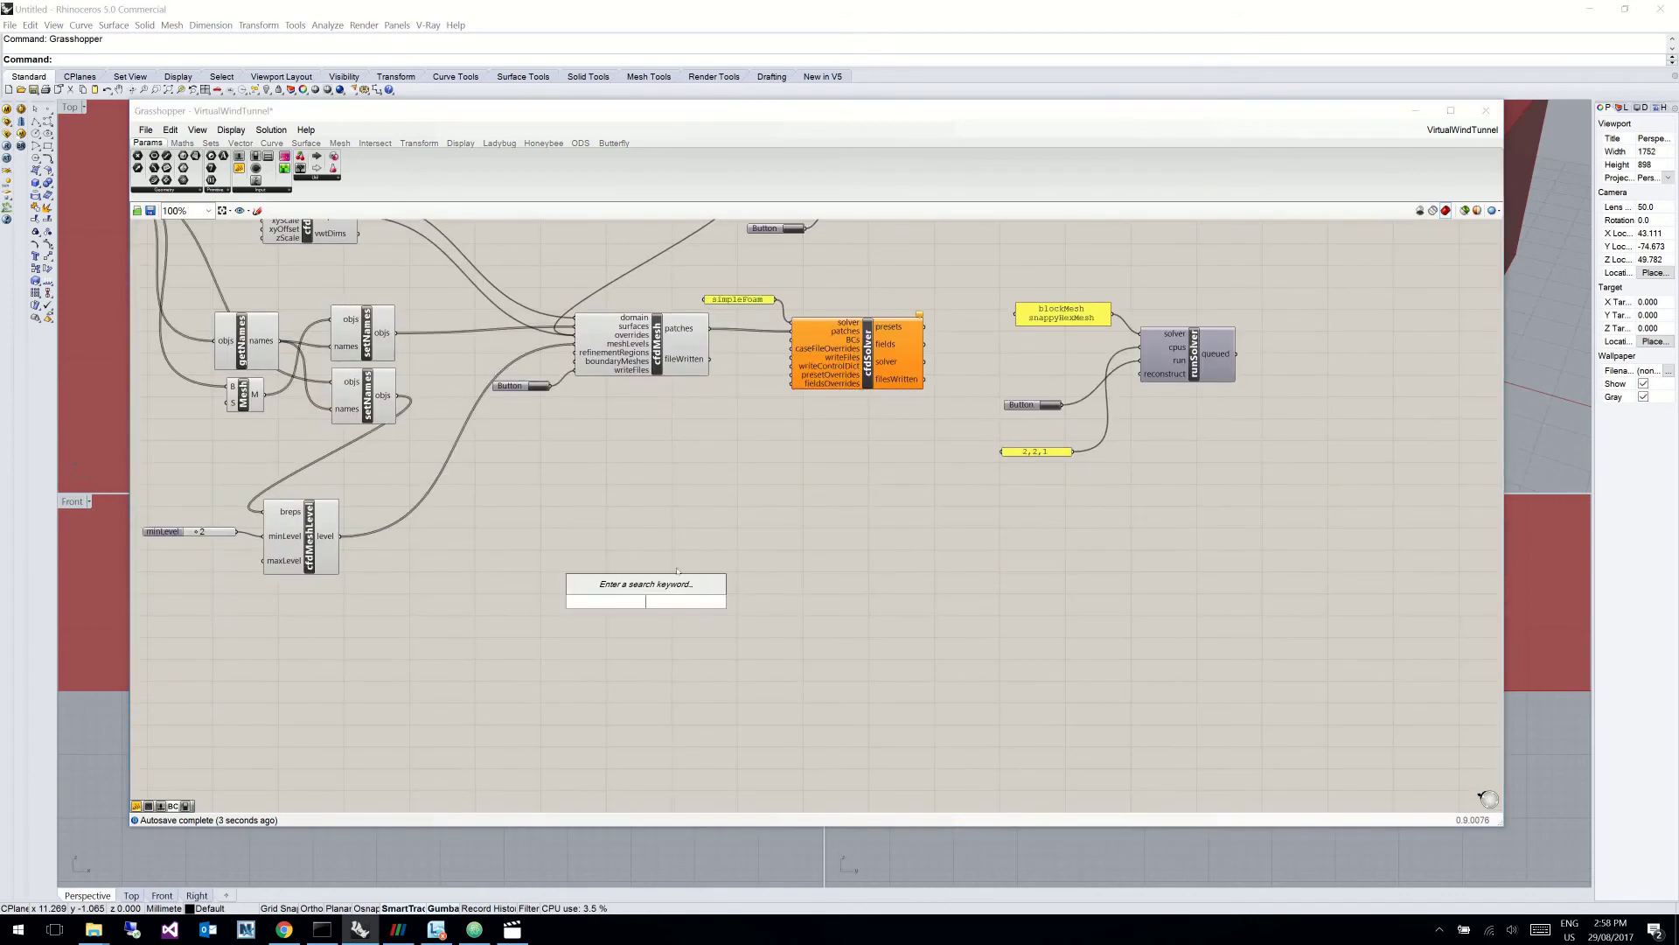
pyautogui.write('solution')
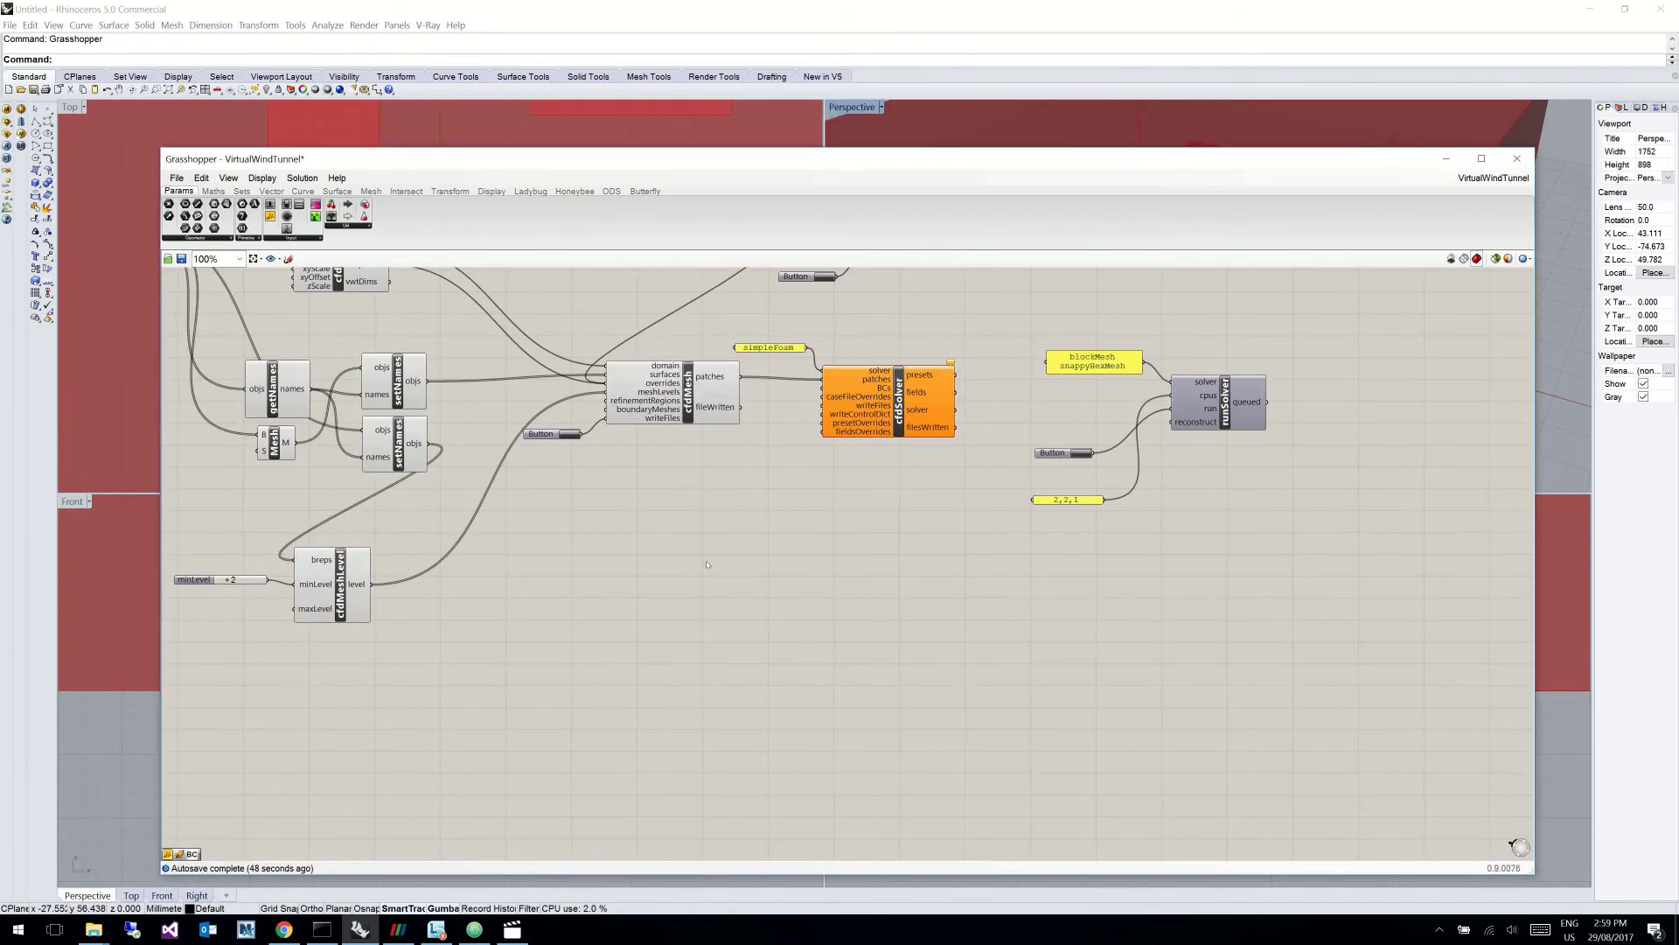
pyautogui.doubleClick(704, 559)
pyautogui.write('cfd')
pyautogui.press('Return')
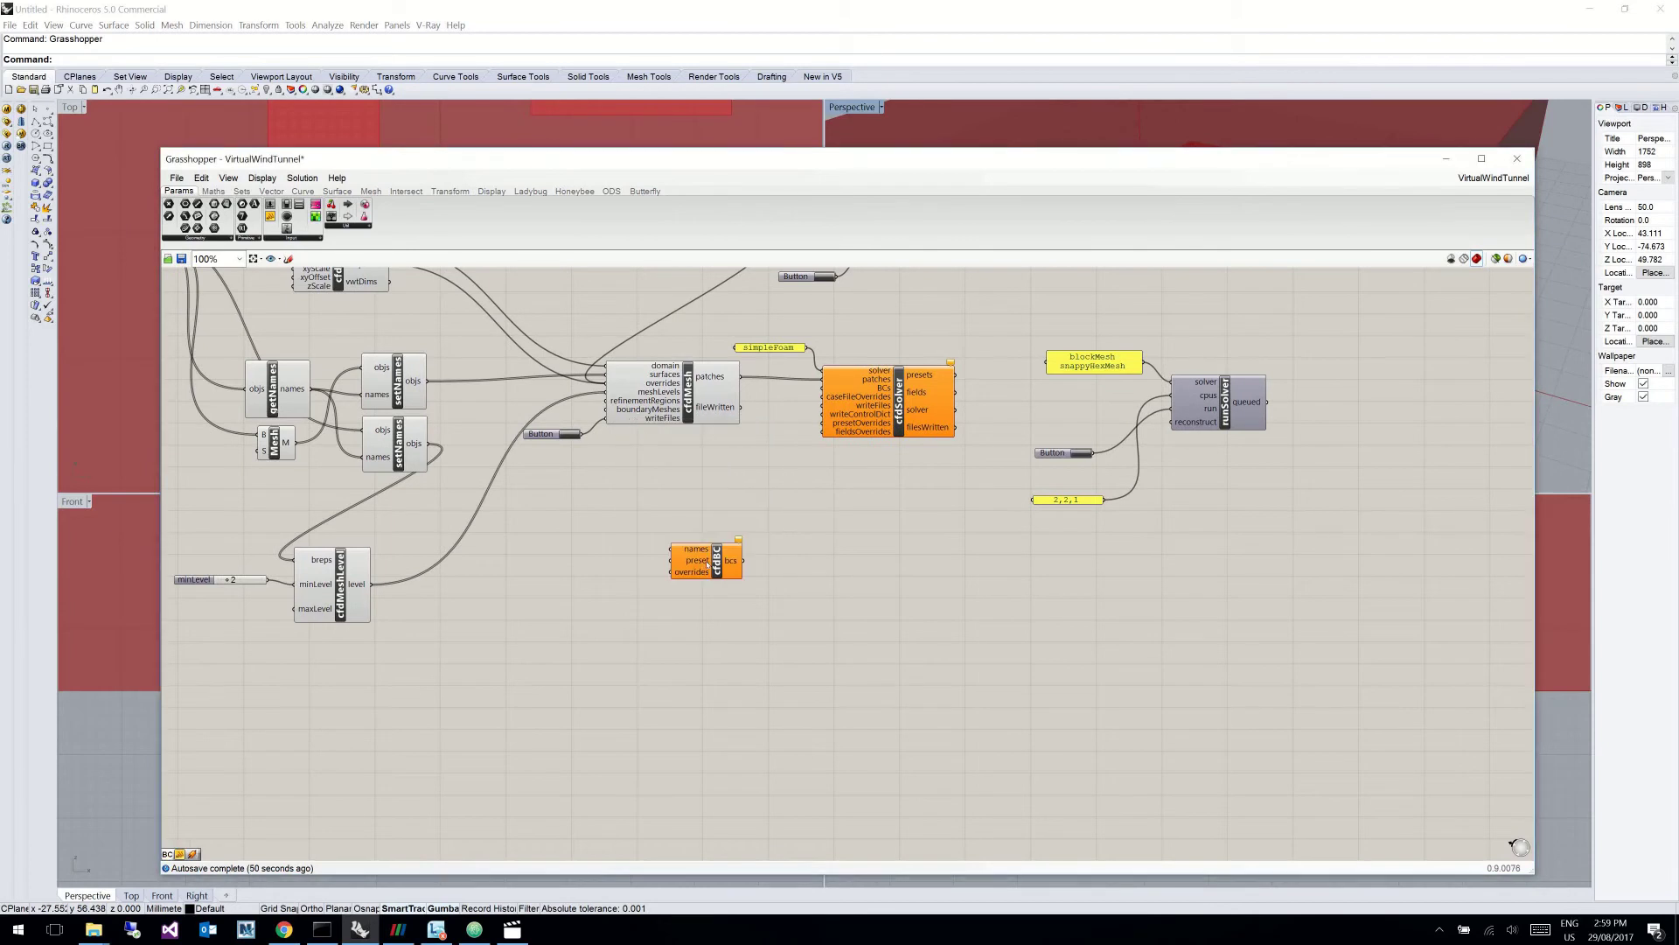
pyautogui.moveTo(704, 566); pyautogui.dragTo(683, 546)
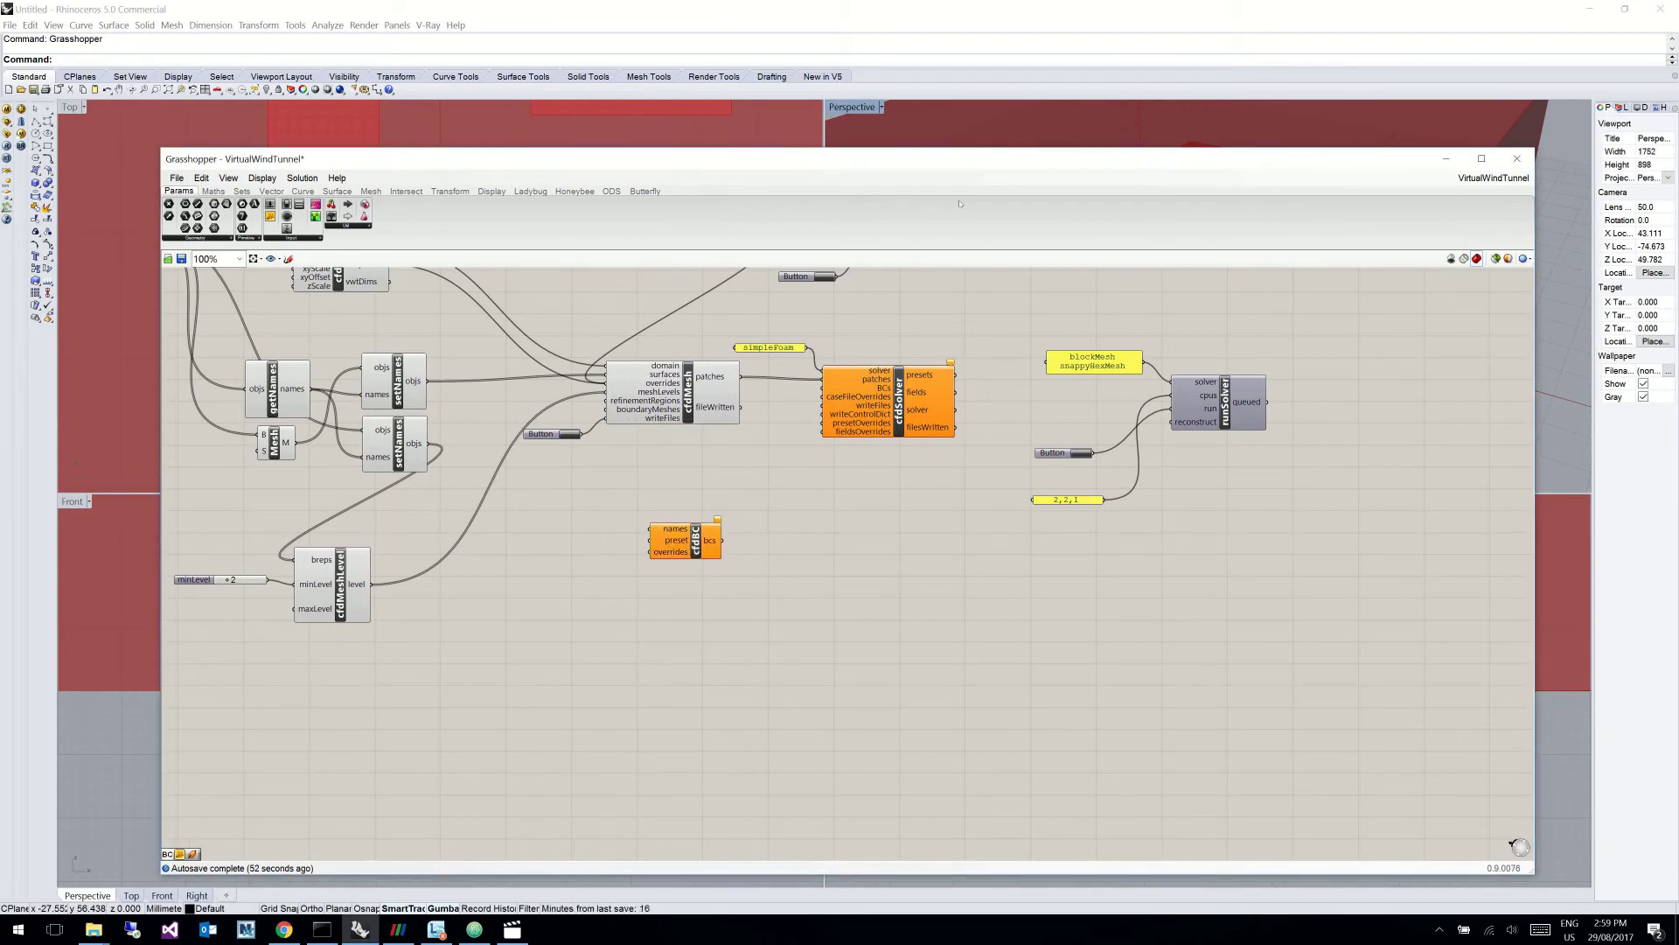
pyautogui.moveTo(971, 160); pyautogui.dragTo(1020, 436)
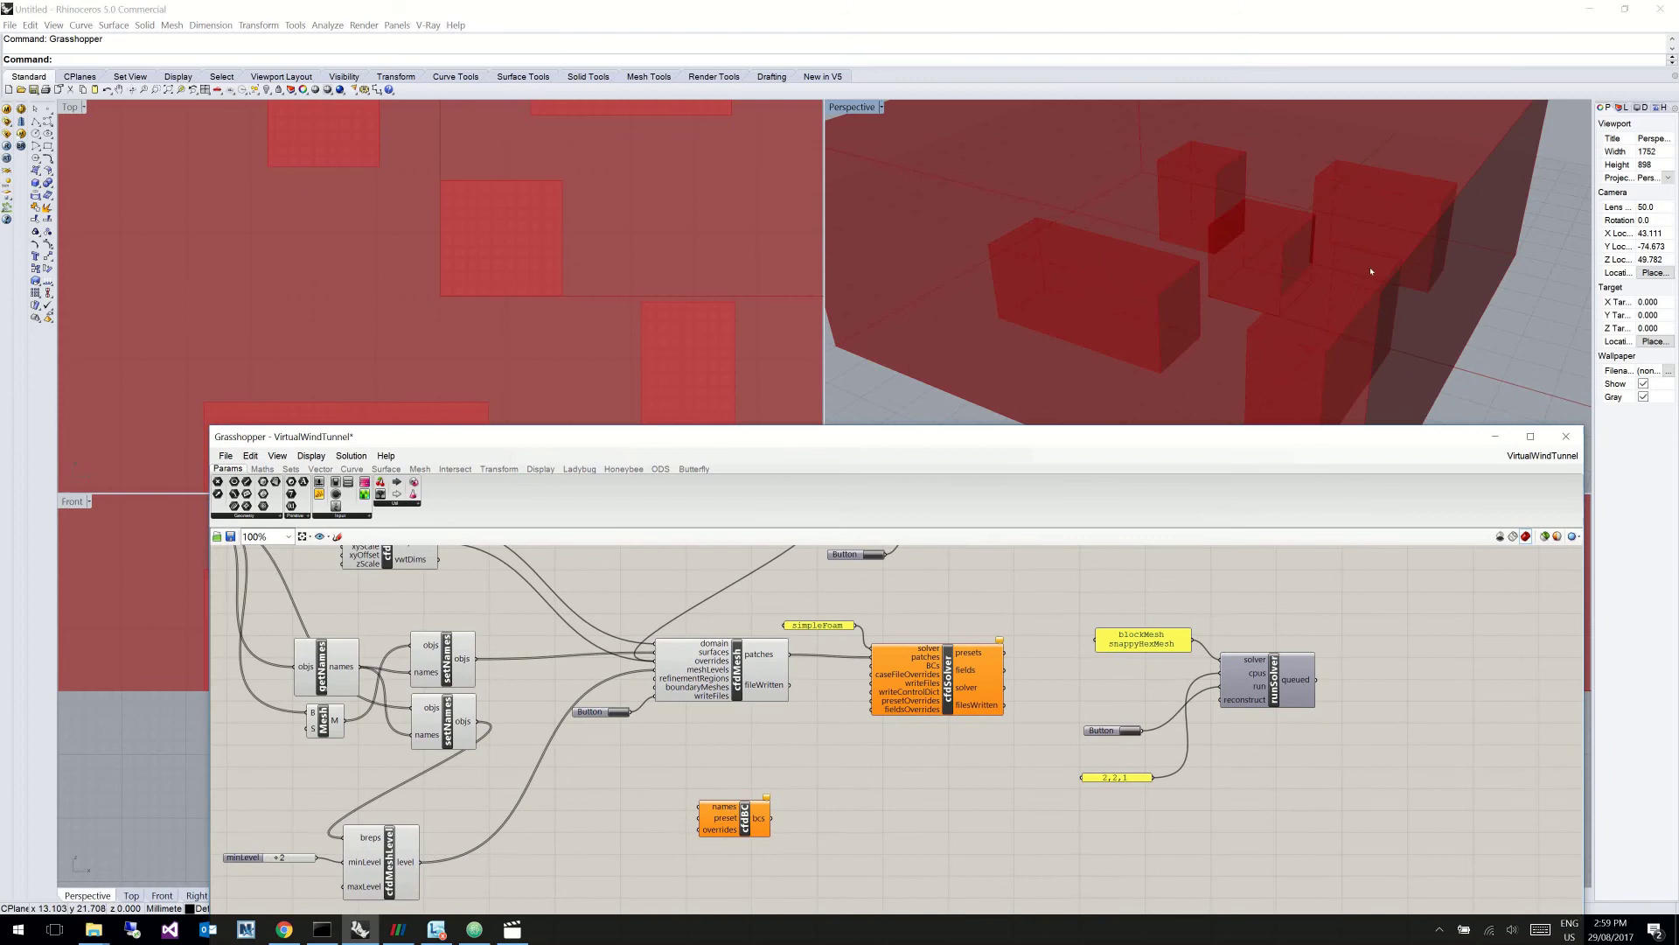
# Step: View the whole wind tunnel domain in the Perspective viewport and move the Grasshopper window back up over the viewports
pyautogui.scroll(-2, 1085, 310)
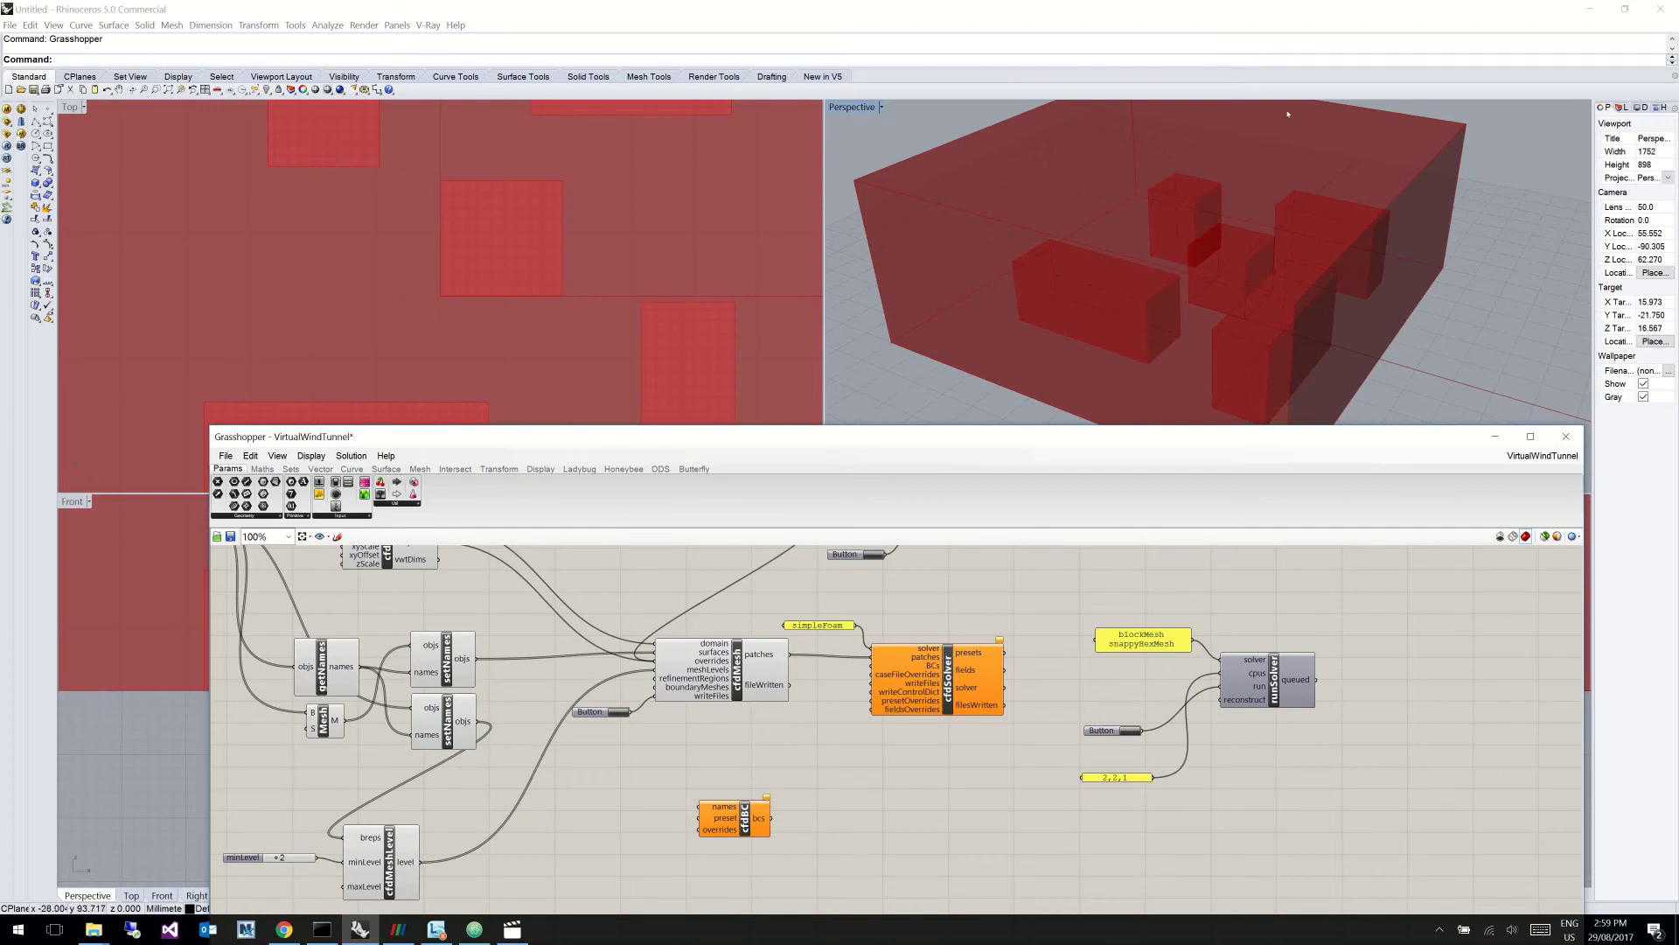
pyautogui.moveTo(908, 434); pyautogui.dragTo(850, 182)
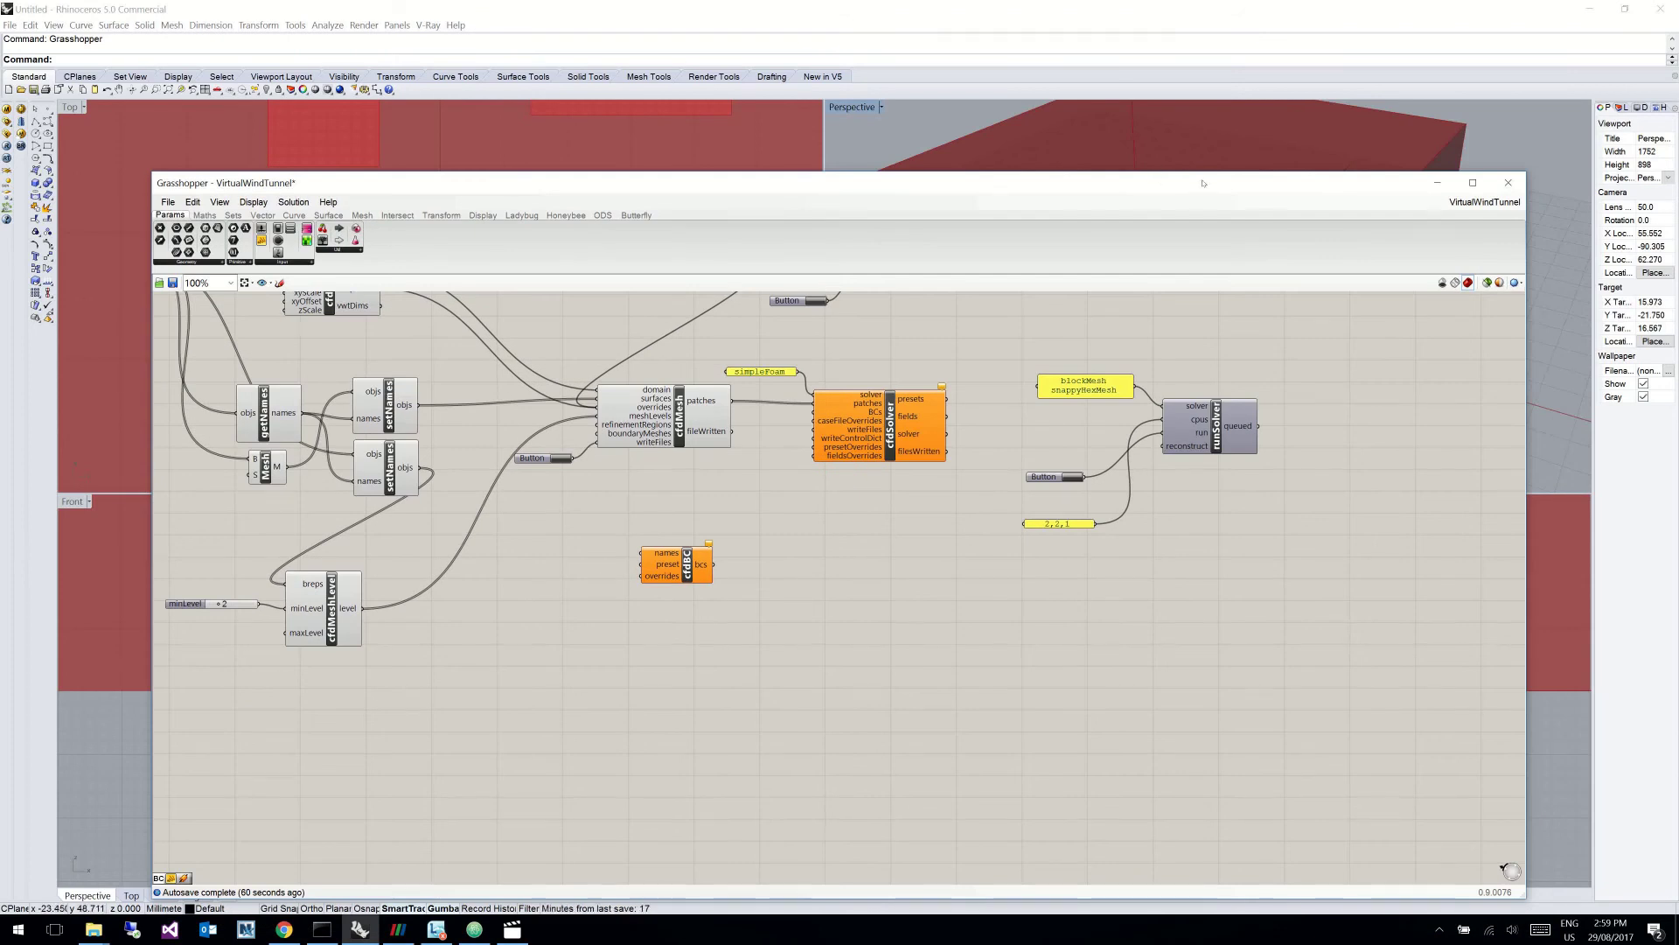
pyautogui.moveTo(1197, 180); pyautogui.dragTo(1269, 278)
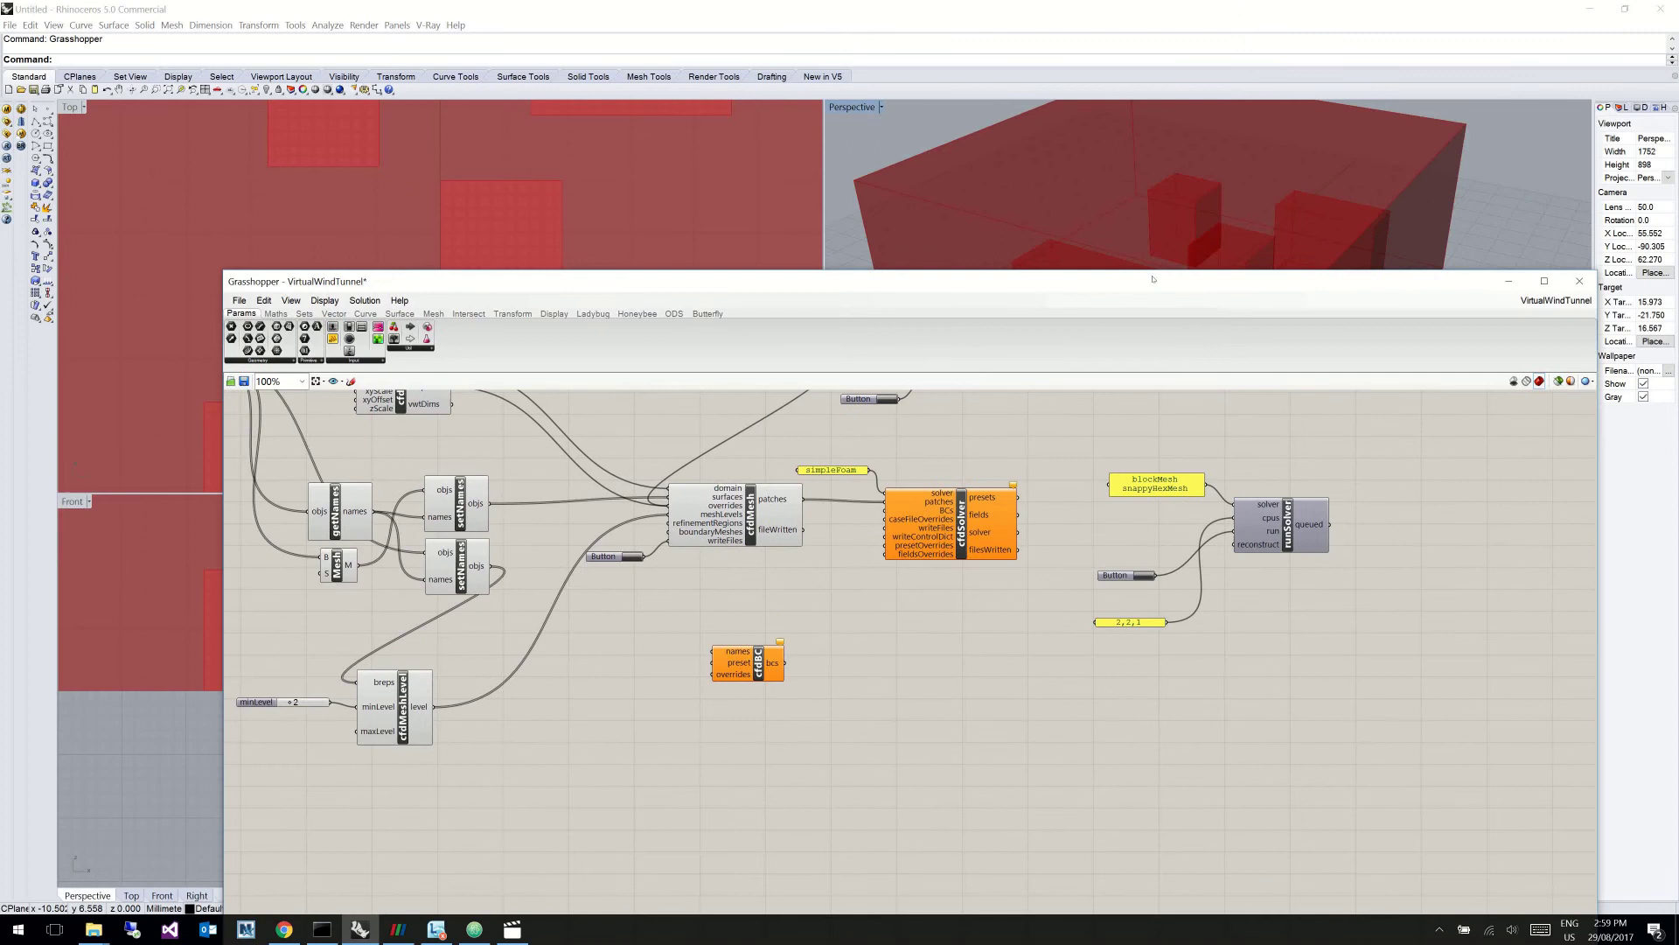
pyautogui.moveTo(1153, 279); pyautogui.dragTo(1167, 301)
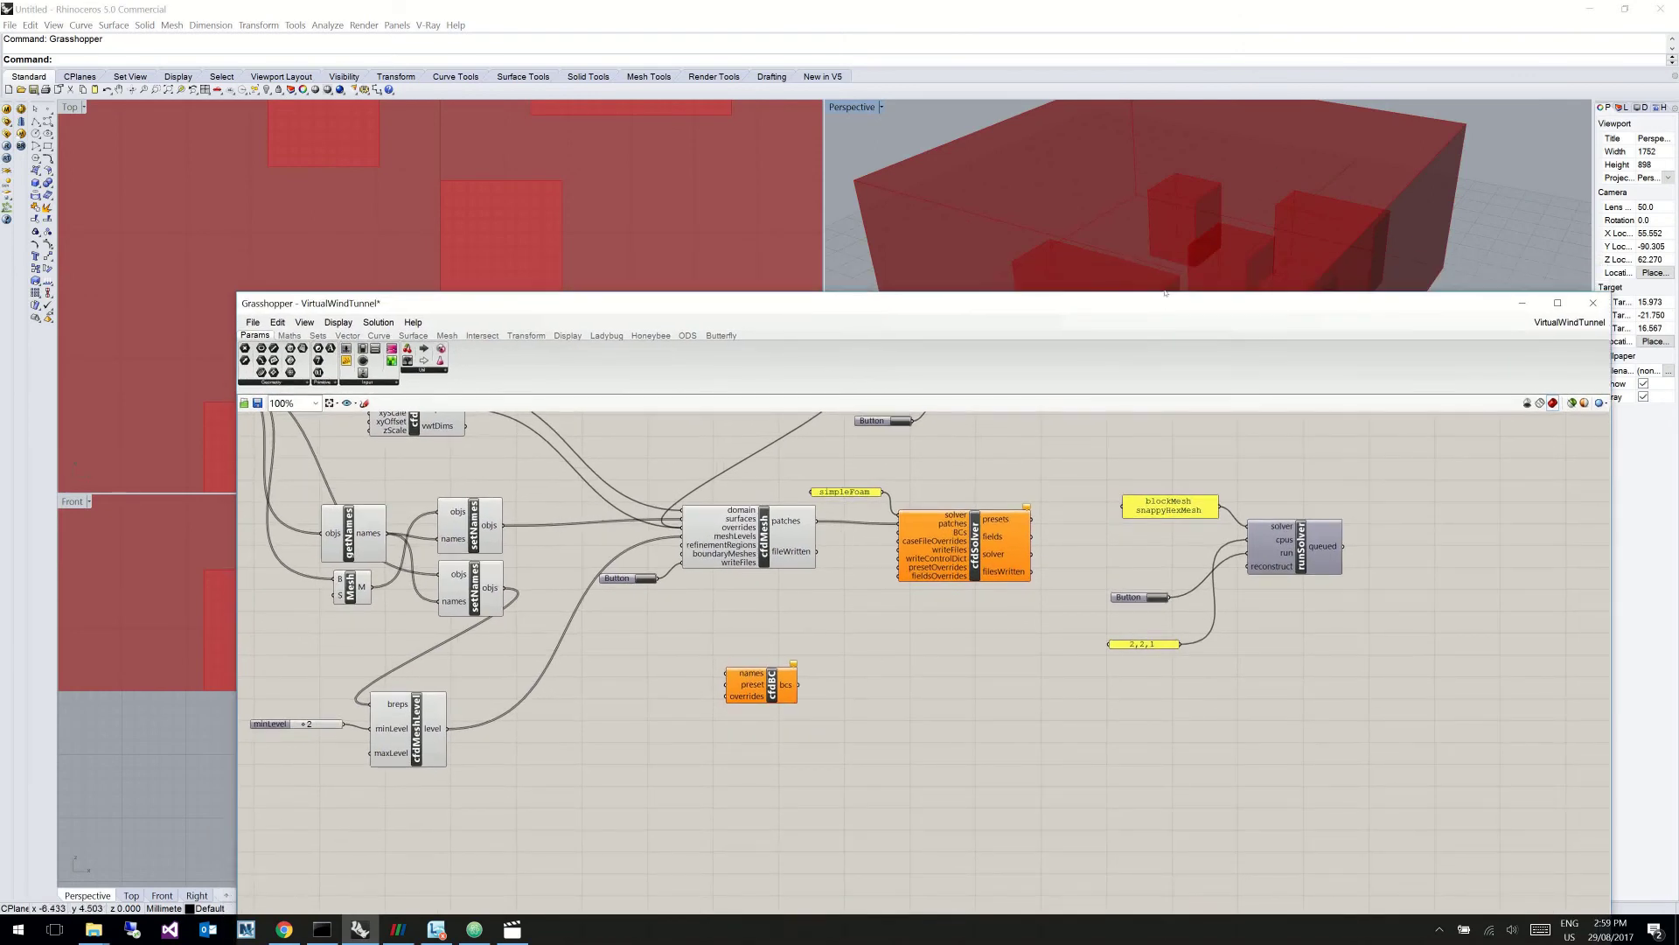
pyautogui.moveTo(1163, 302); pyautogui.dragTo(1148, 159)
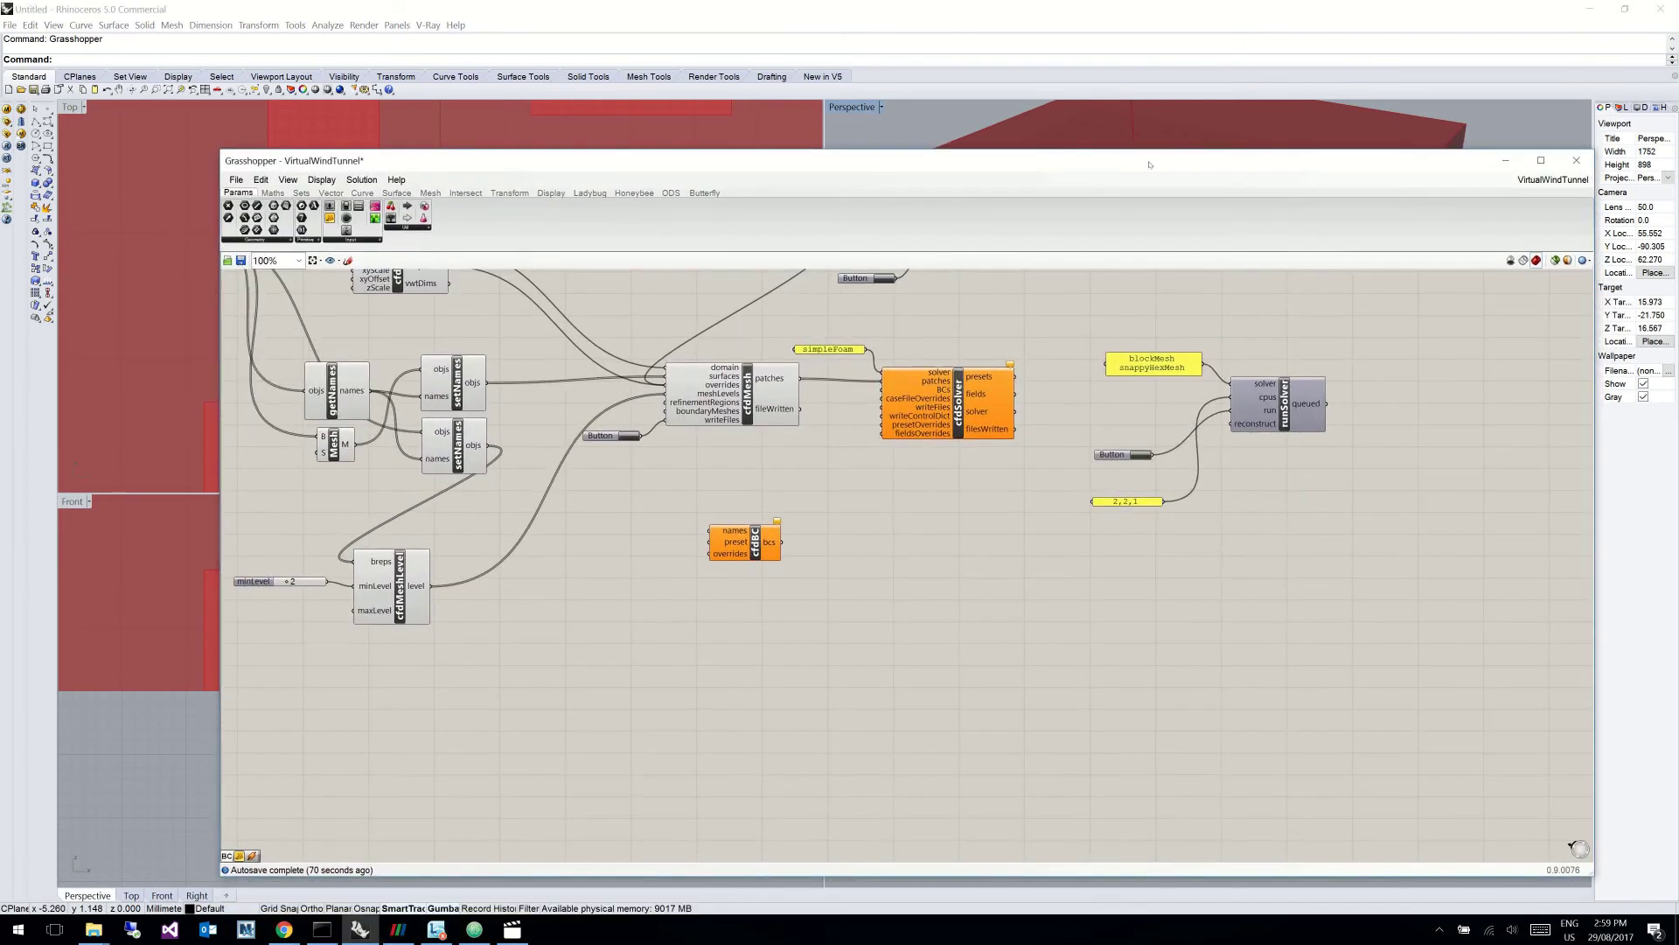
# Step: Reposition the cfdBC component and feed its names input from a new Panel containing "MaxY"
pyautogui.moveTo(728, 542); pyautogui.dragTo(746, 530)
pyautogui.click(786, 565)
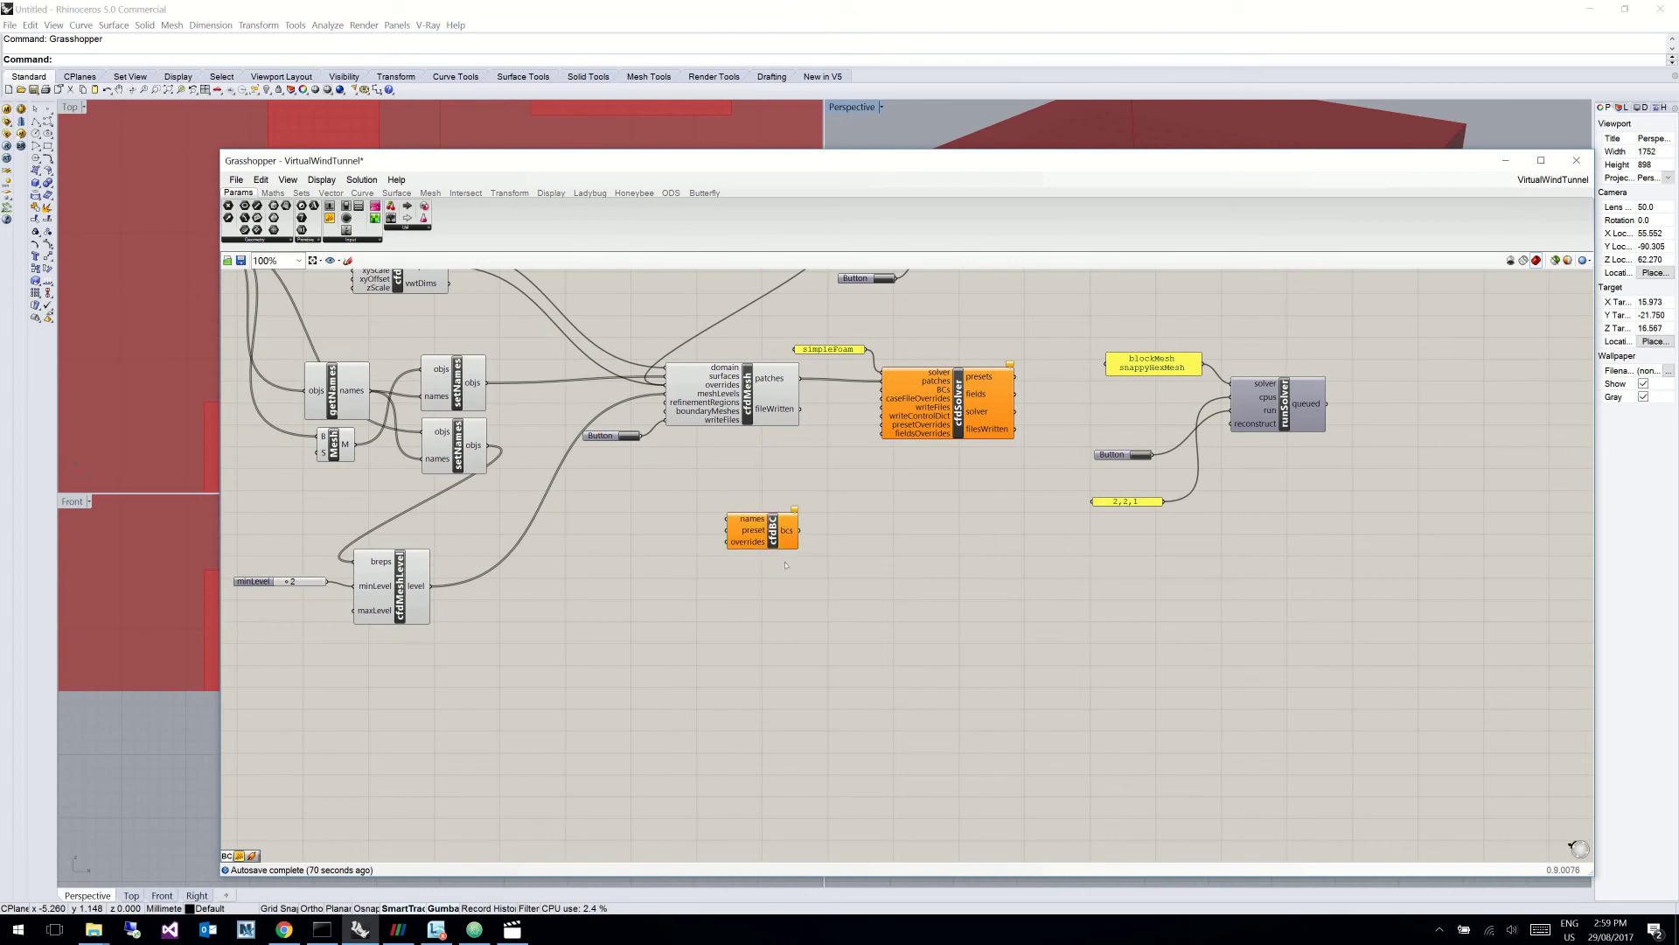
pyautogui.doubleClick(643, 530)
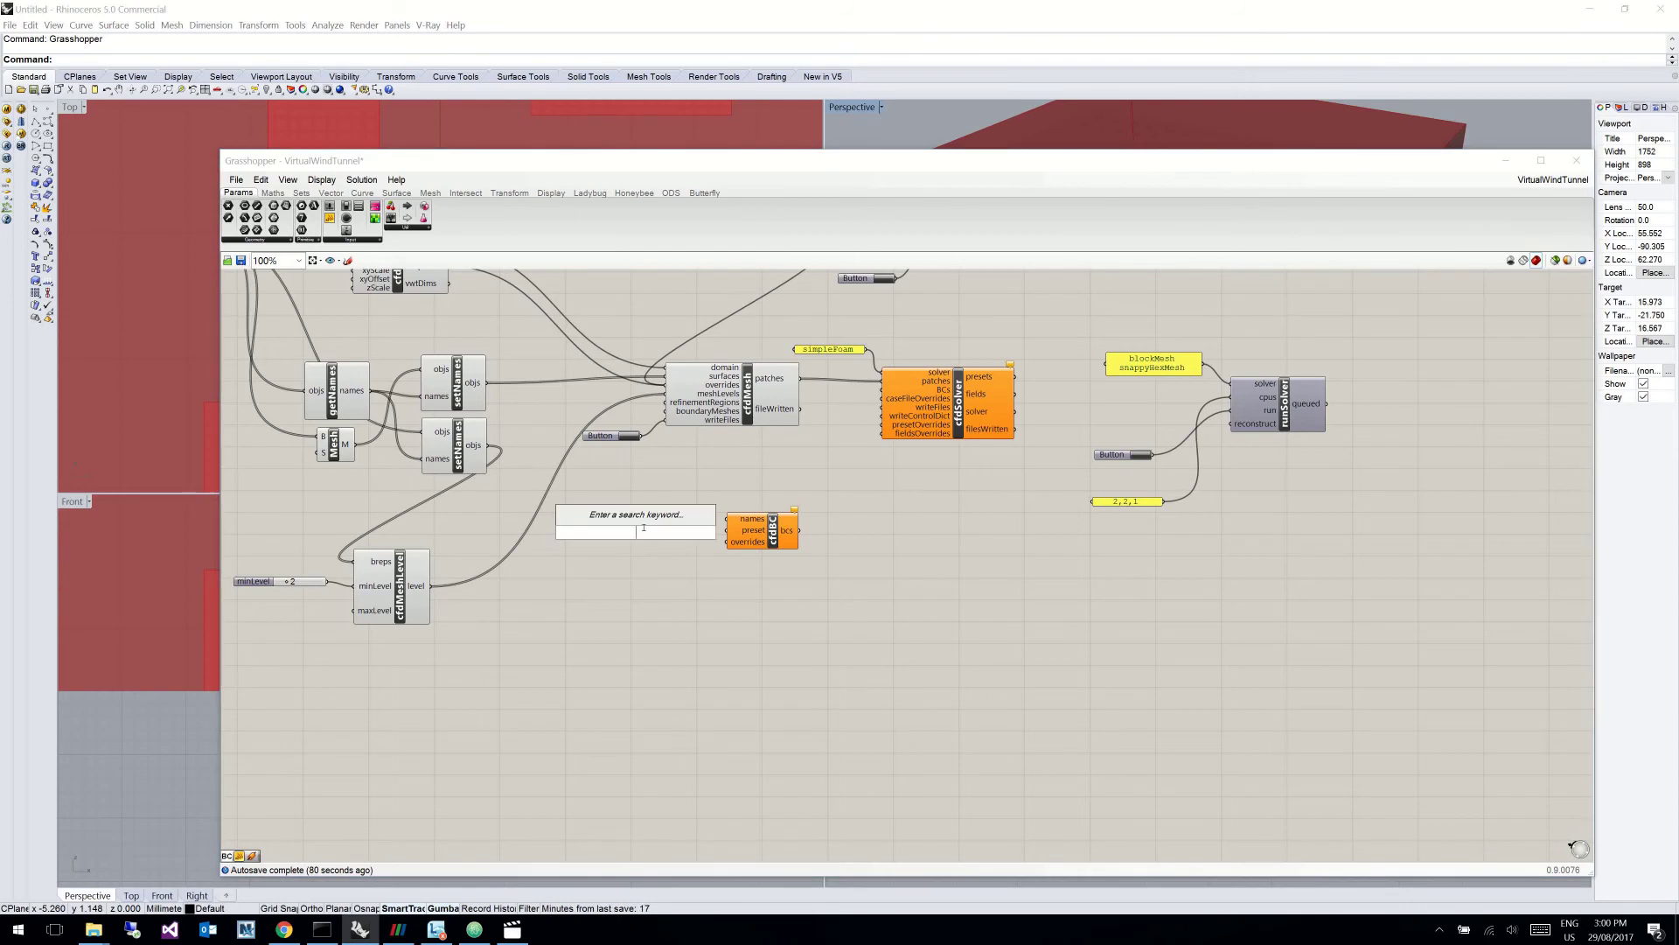
pyautogui.write('panel')
pyautogui.press('Return')
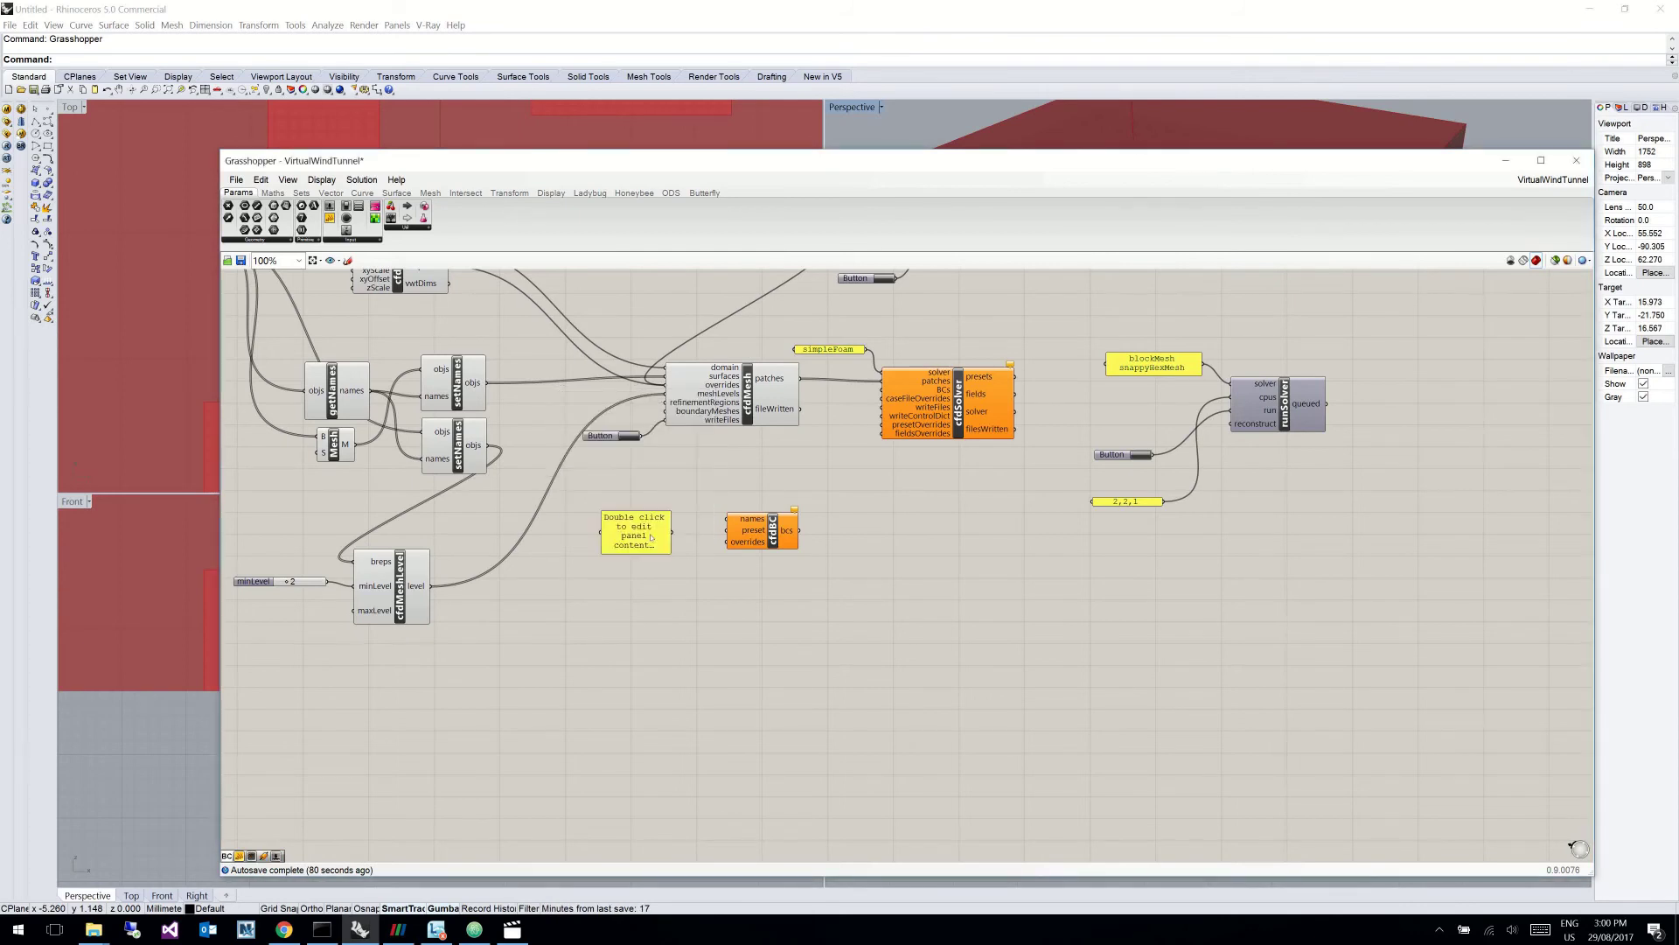
pyautogui.write('Max')
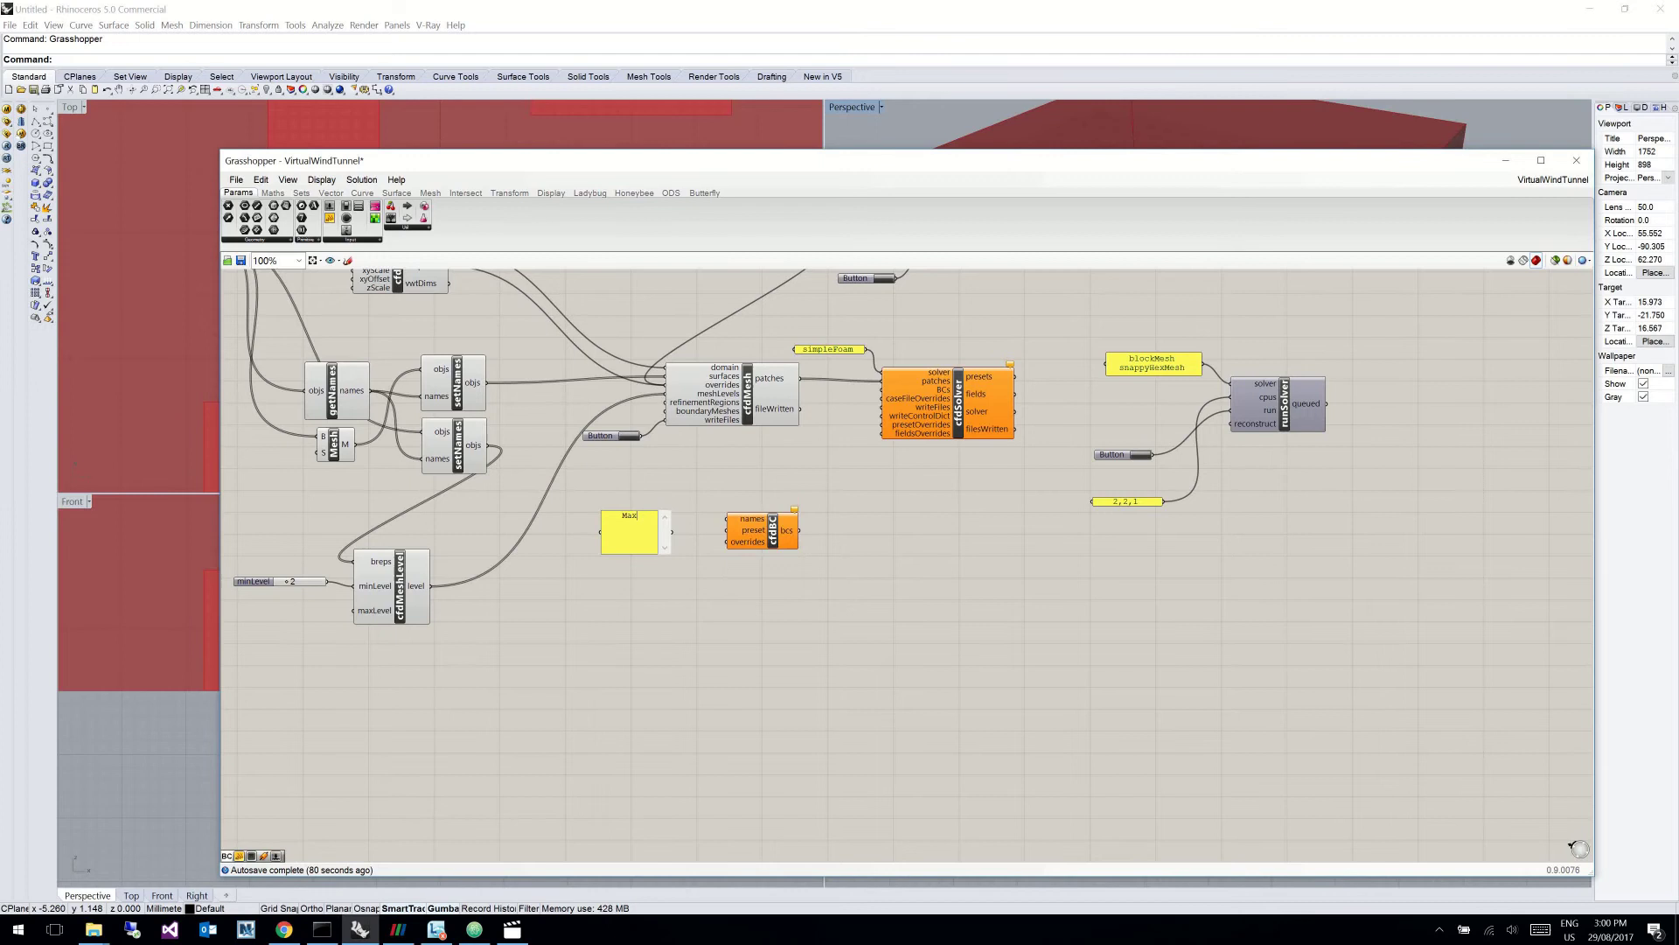
# Step: Add a Panel containing "fixedVelocity" below the MaxY panel and shrink it to a single line
pyautogui.doubleClick(641, 606)
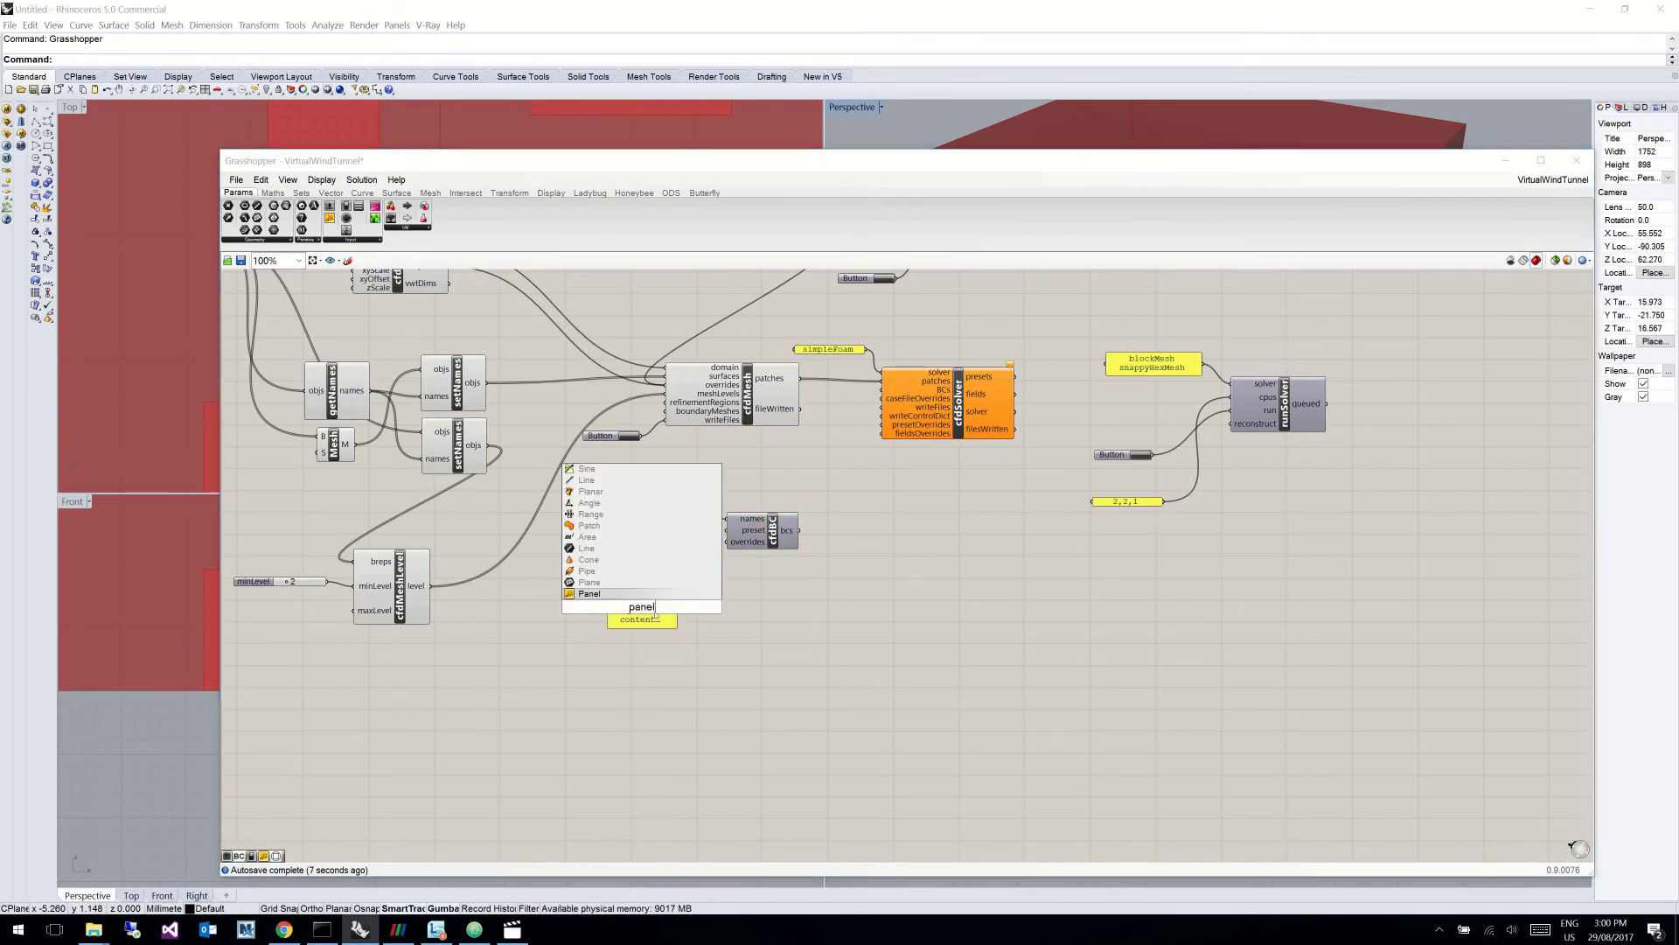
pyautogui.press('Return')
pyautogui.doubleClick(631, 557)
pyautogui.press('BackSpace')
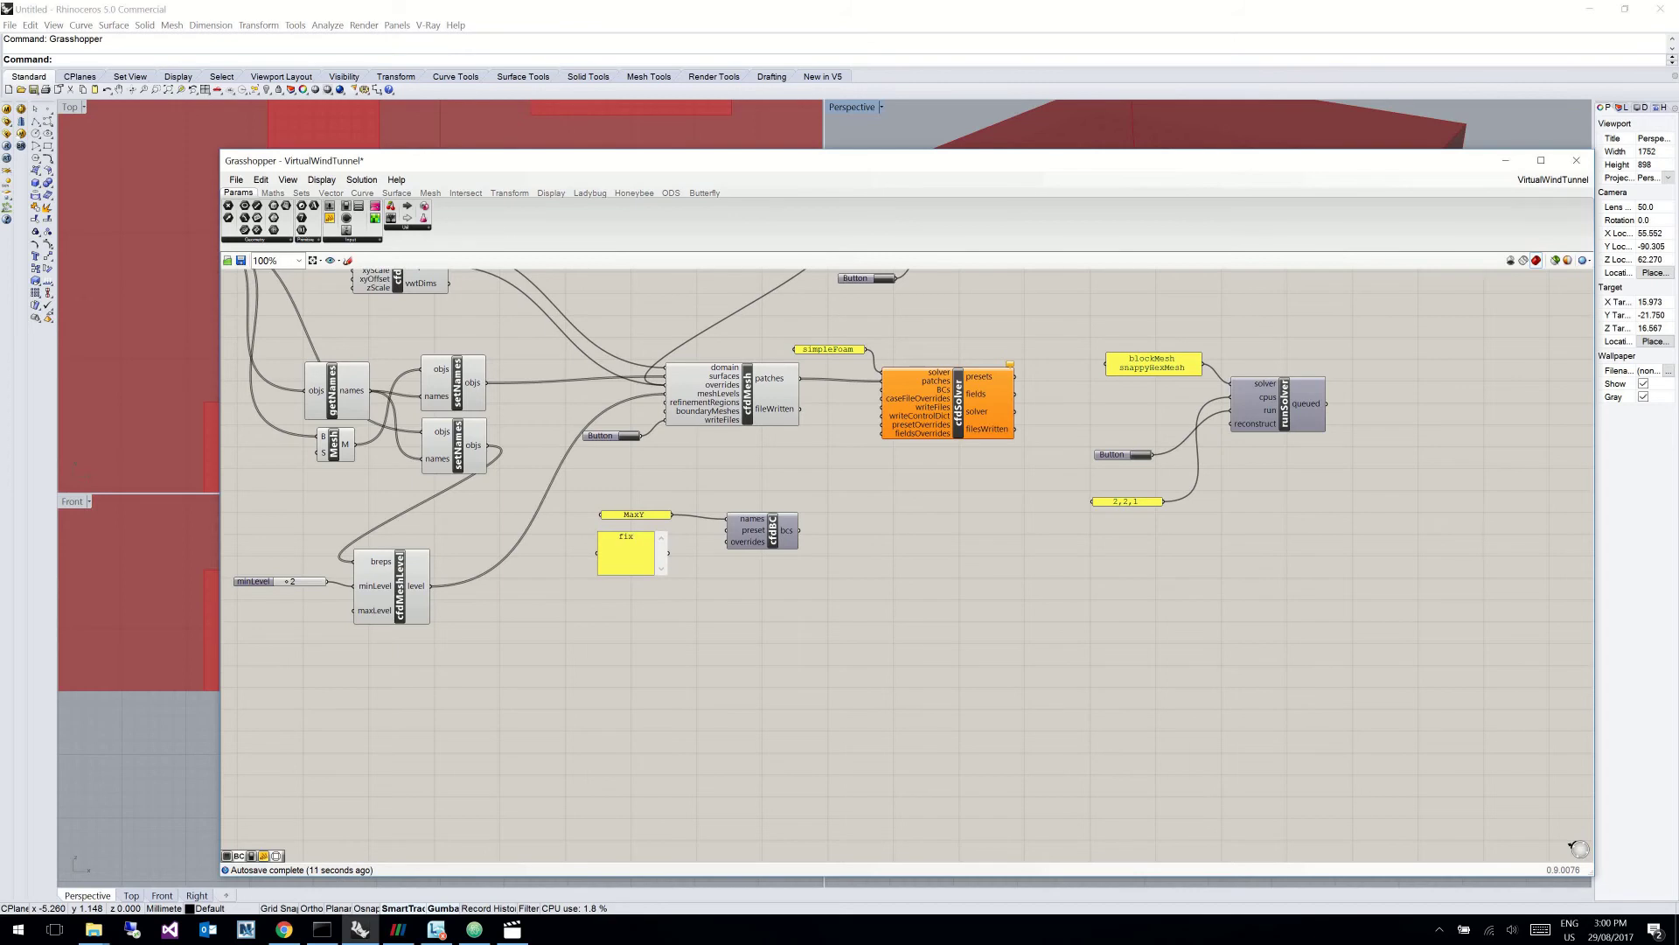
pyautogui.write('fixedVelocity')
pyautogui.click(599, 581)
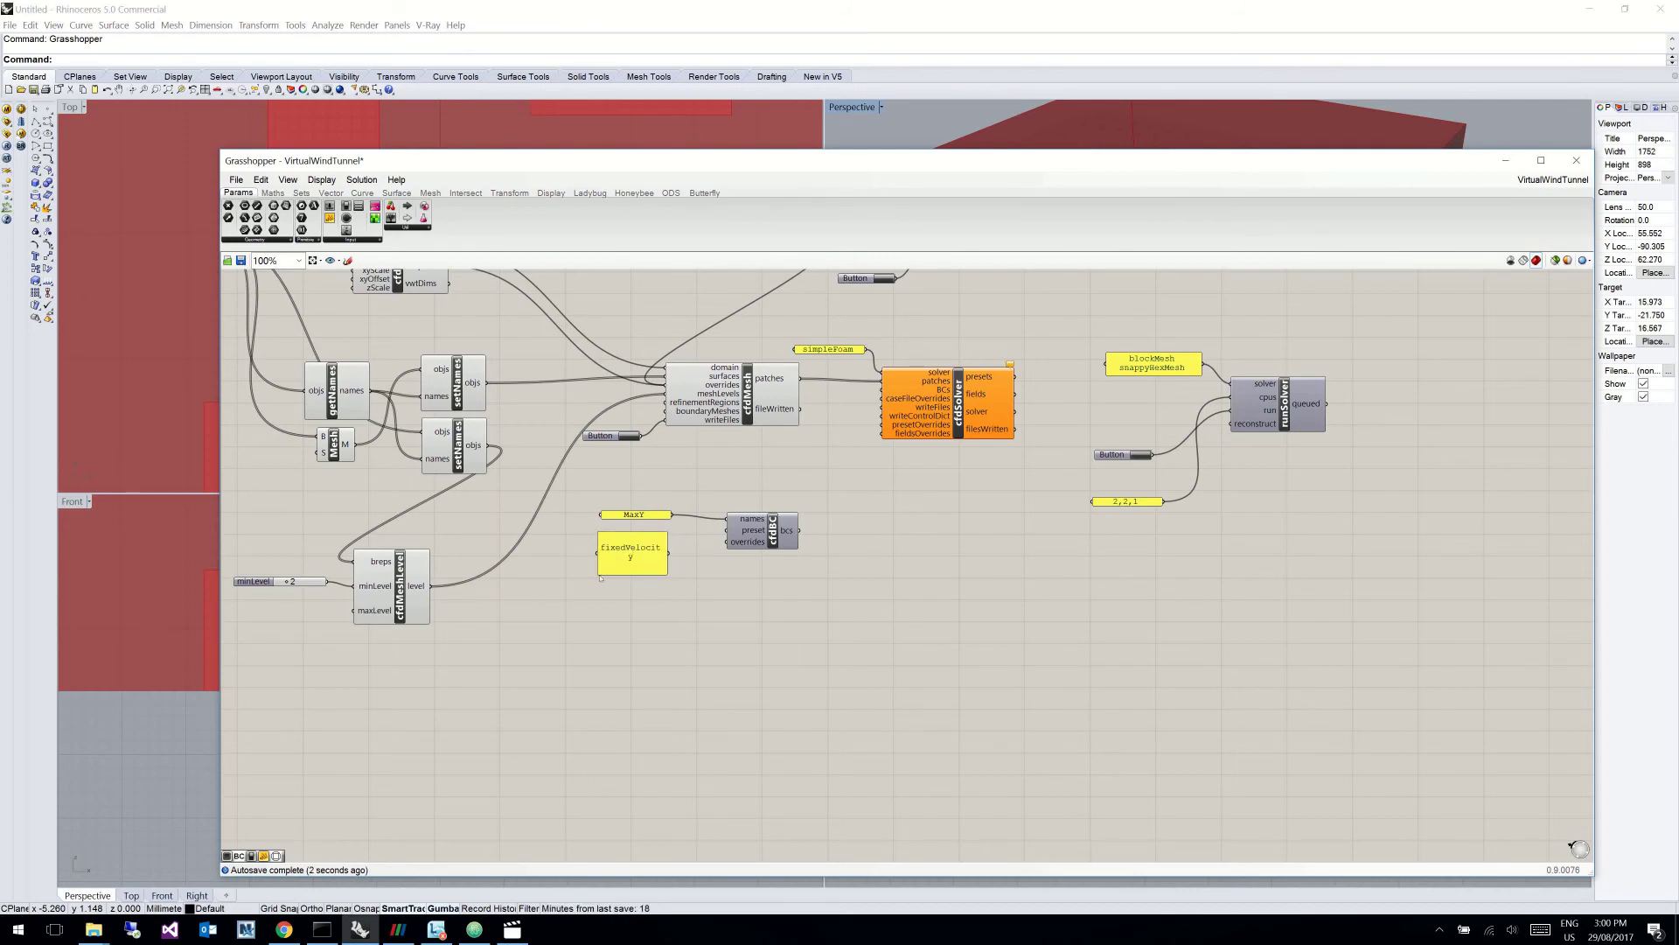
pyautogui.moveTo(593, 567); pyautogui.dragTo(586, 530)
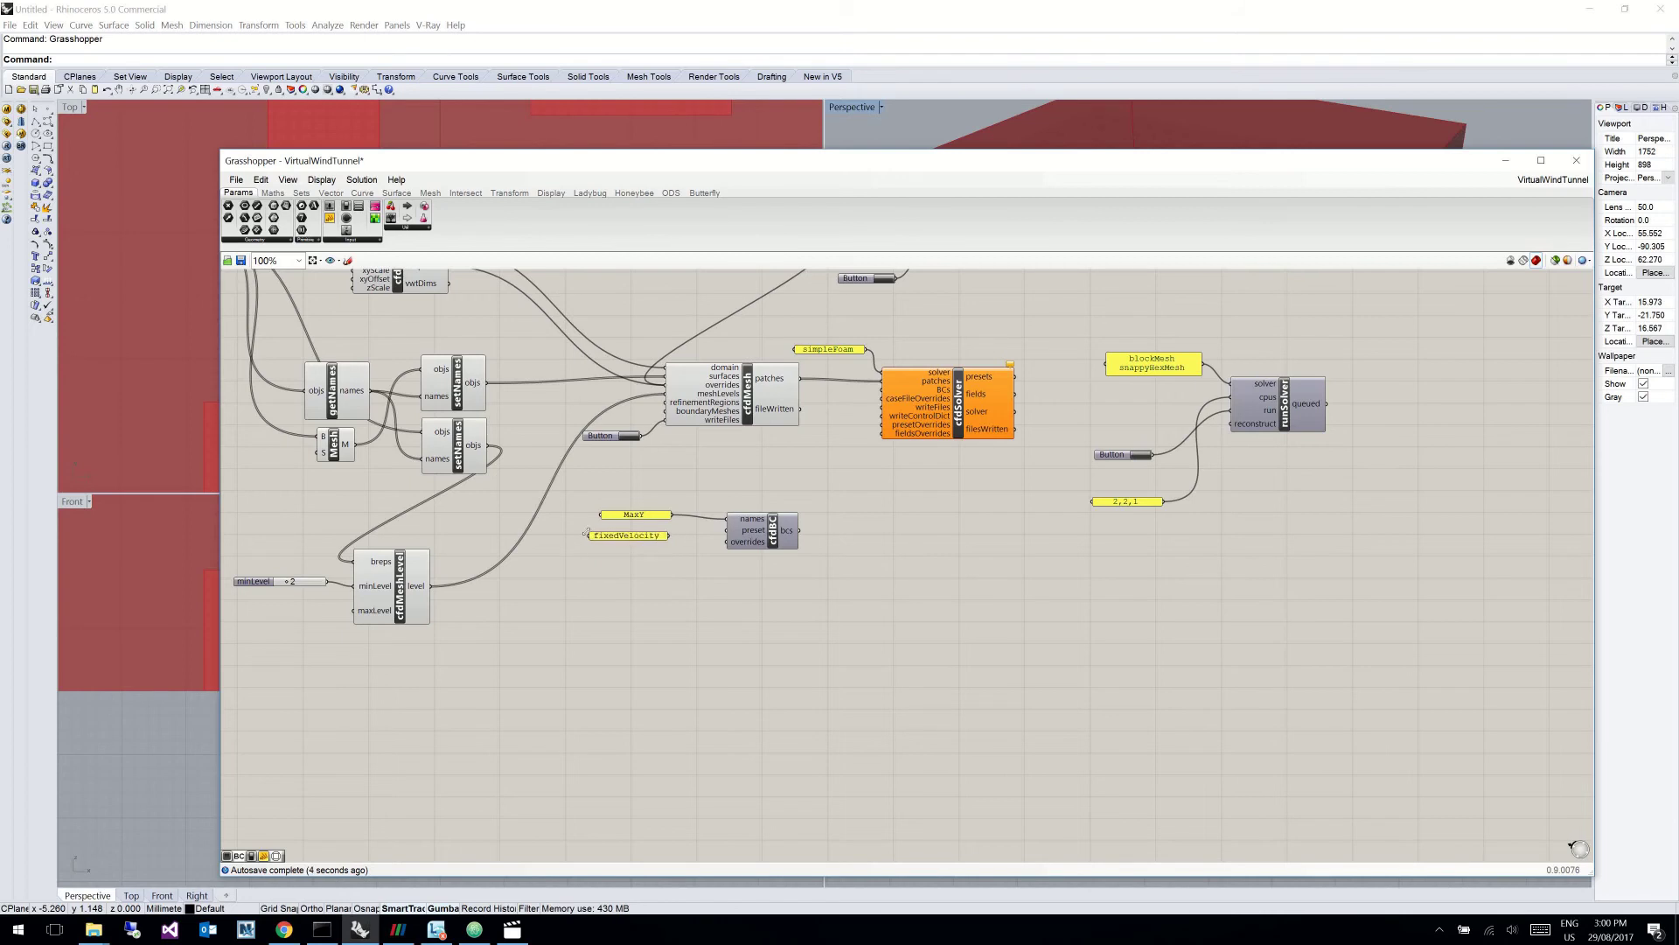
# Step: Add a one-line Panel containing "U { value uniform (0 -5 0); }" and connect it to cfdBC's overrides, with fixedVelocity feeding preset
pyautogui.doubleClick(621, 564)
pyautogui.write('panel')
pyautogui.press('Return')
pyautogui.doubleClick(649, 574)
pyautogui.moveTo(660, 576); pyautogui.dragTo(587, 590)
pyautogui.doubleClick(616, 559)
pyautogui.write('U')
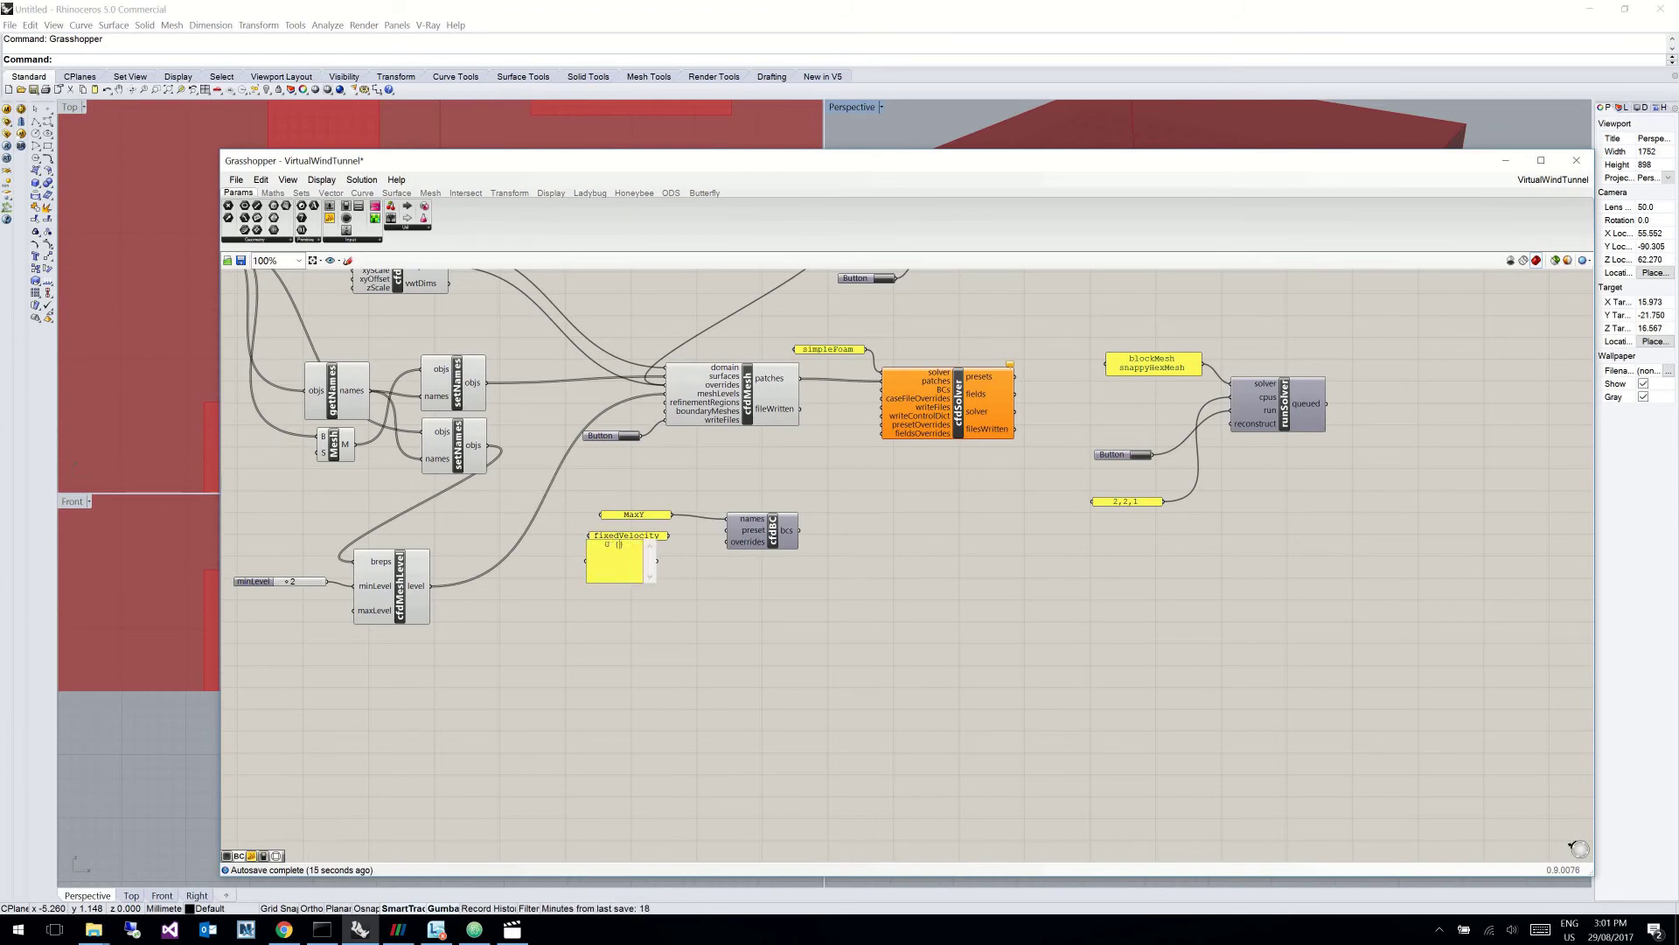
pyautogui.write(' { value uniform (0 )')
pyautogui.press('Left')
pyautogui.click(667, 590)
pyautogui.moveTo(649, 573)
pyautogui.mouseDown()
pyautogui.moveTo(719, 584)
pyautogui.moveTo(778, 567)
pyautogui.moveTo(735, 545)
pyautogui.moveTo(663, 558)
pyautogui.mouseUp()
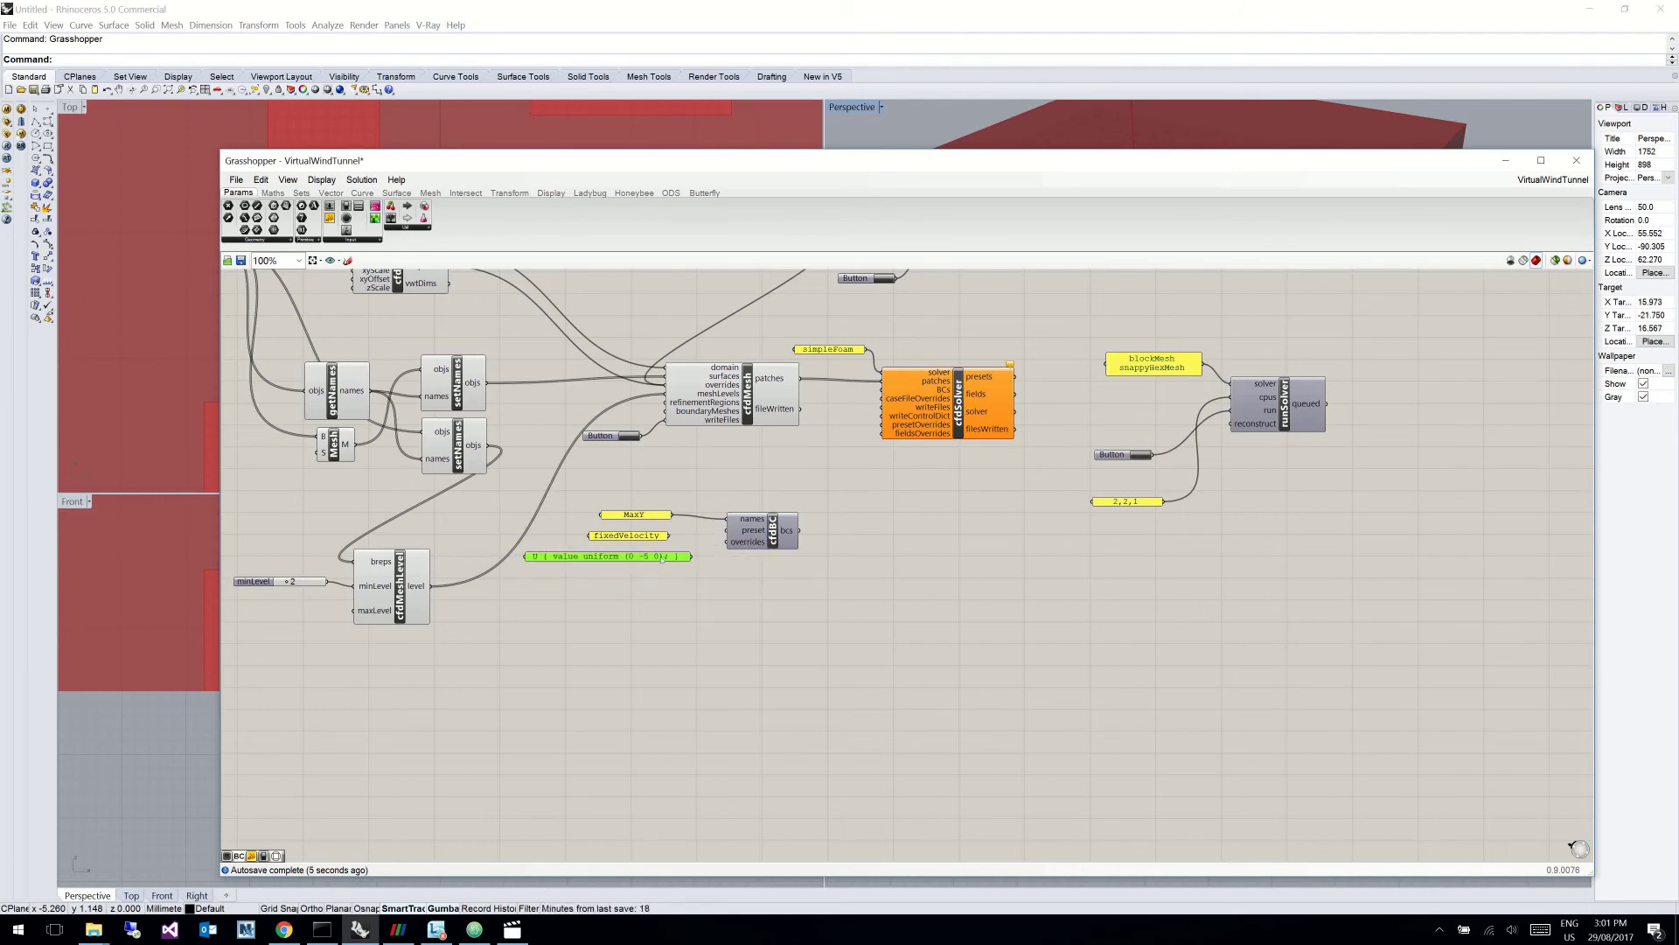
# Step: Add a second cfdBC component below the first and feed its names input from a new Panel containing "MinY"
pyautogui.doubleClick(720, 674)
pyautogui.write('c')
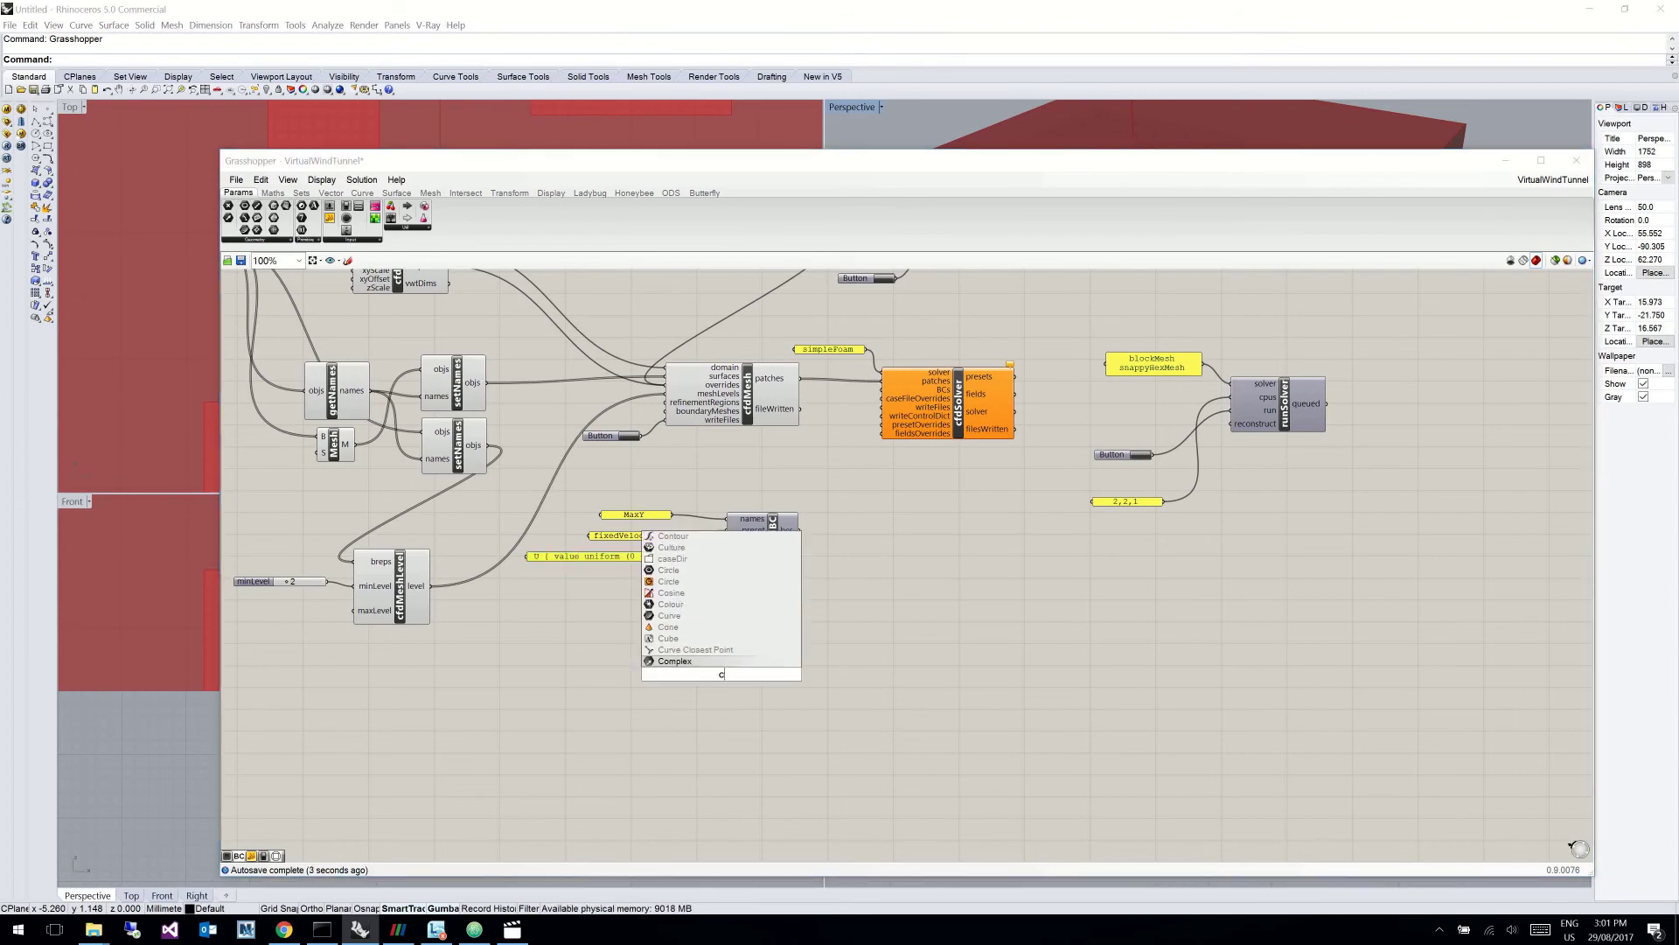
pyautogui.write('fdbc')
pyautogui.press('Return')
pyautogui.moveTo(721, 669); pyautogui.dragTo(765, 613)
pyautogui.doubleClick(699, 619)
pyautogui.write('panel')
pyautogui.press('Return')
pyautogui.doubleClick(699, 619)
pyautogui.write('MinY')
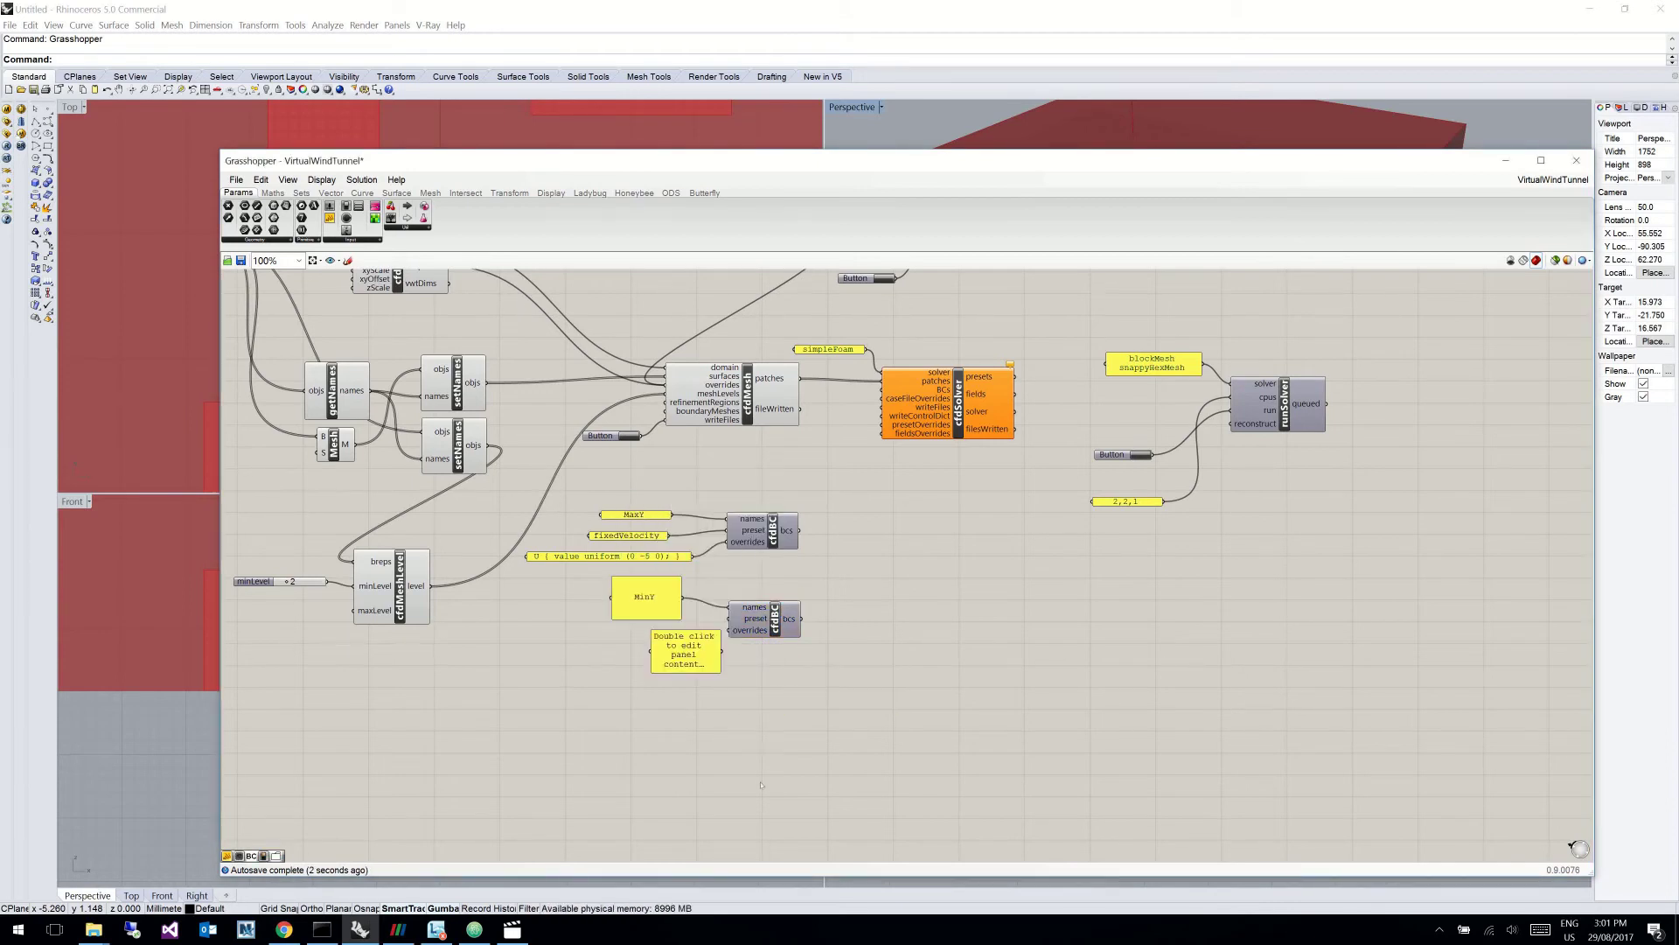
# Step: Feed the second cfdBC's preset input from a Panel containing "fixedPressure" and shrink the MinY panel to one line
pyautogui.doubleClick(680, 666)
pyautogui.write('fixedPressure')
pyautogui.click(676, 693)
pyautogui.moveTo(647, 666); pyautogui.dragTo(634, 636)
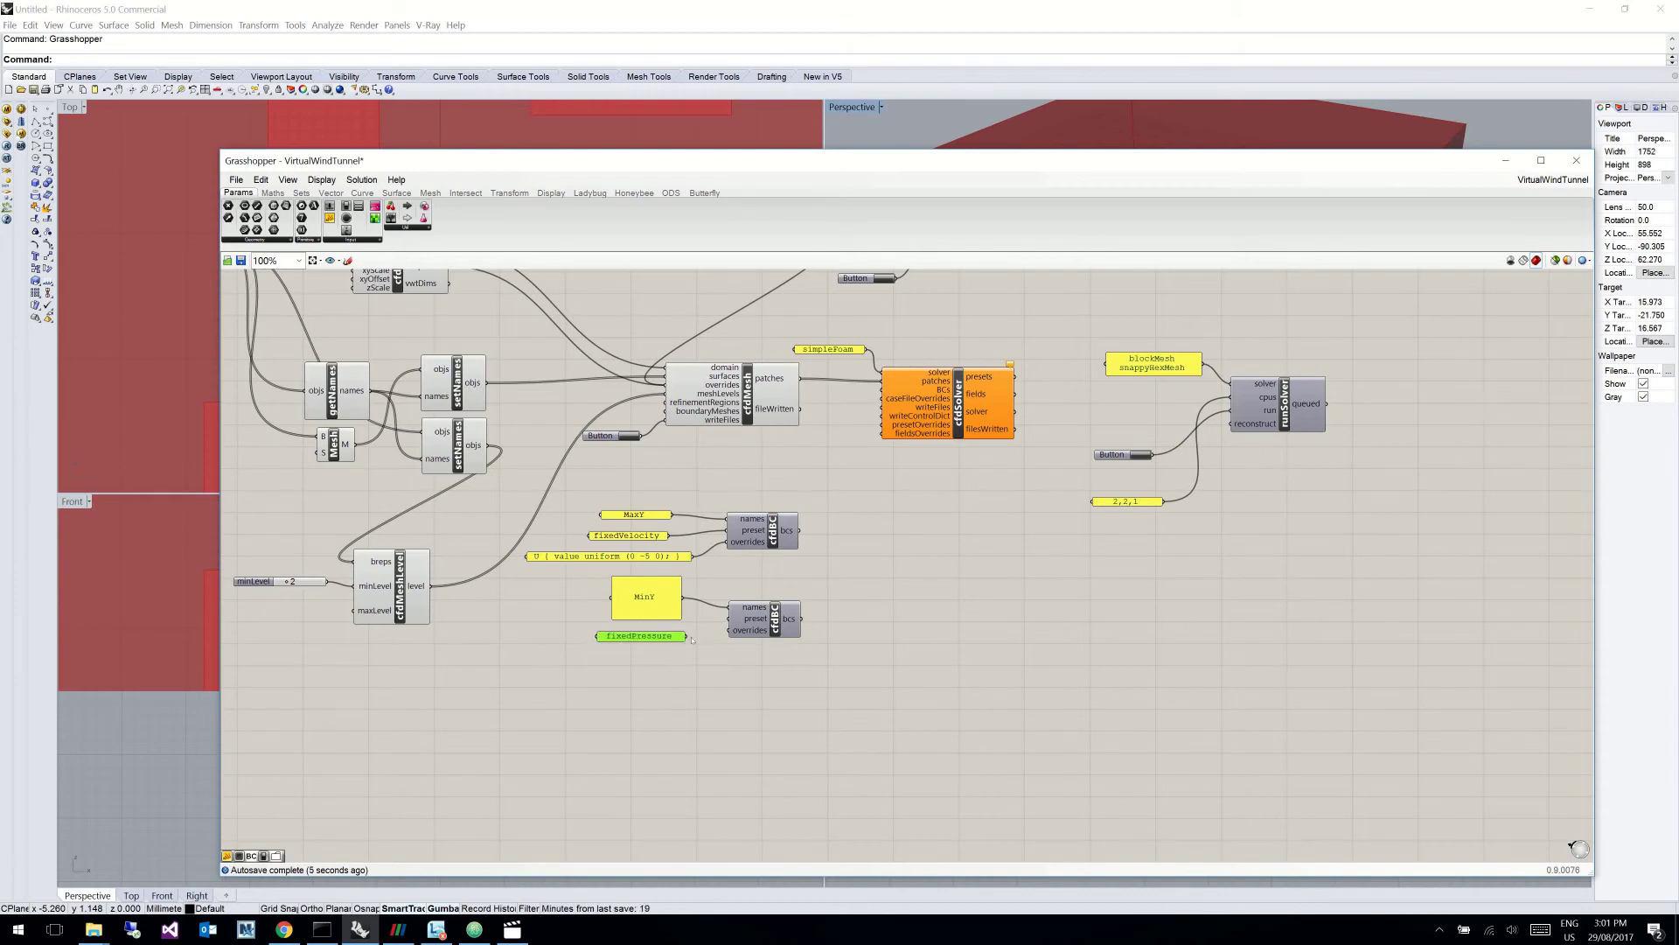
pyautogui.moveTo(688, 636); pyautogui.dragTo(726, 621)
pyautogui.moveTo(659, 571); pyautogui.dragTo(659, 611)
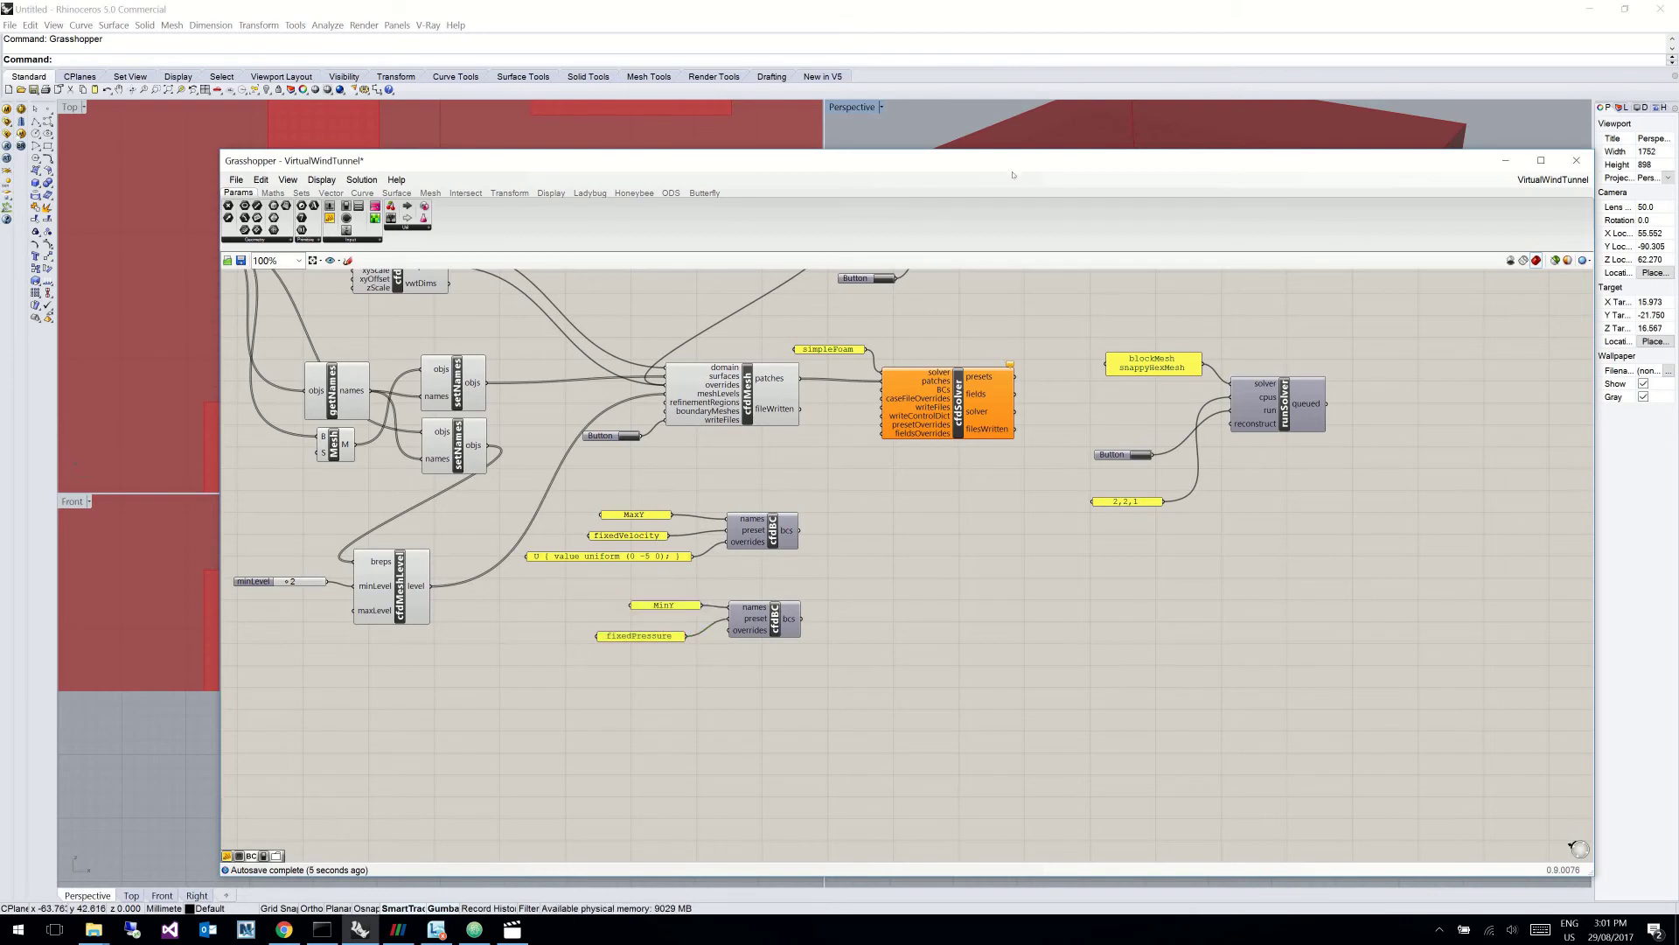
# Step: Lower the Grasshopper window to examine the tunnel's remaining faces in the Perspective viewport and raise it again
pyautogui.moveTo(1006, 161); pyautogui.dragTo(971, 409)
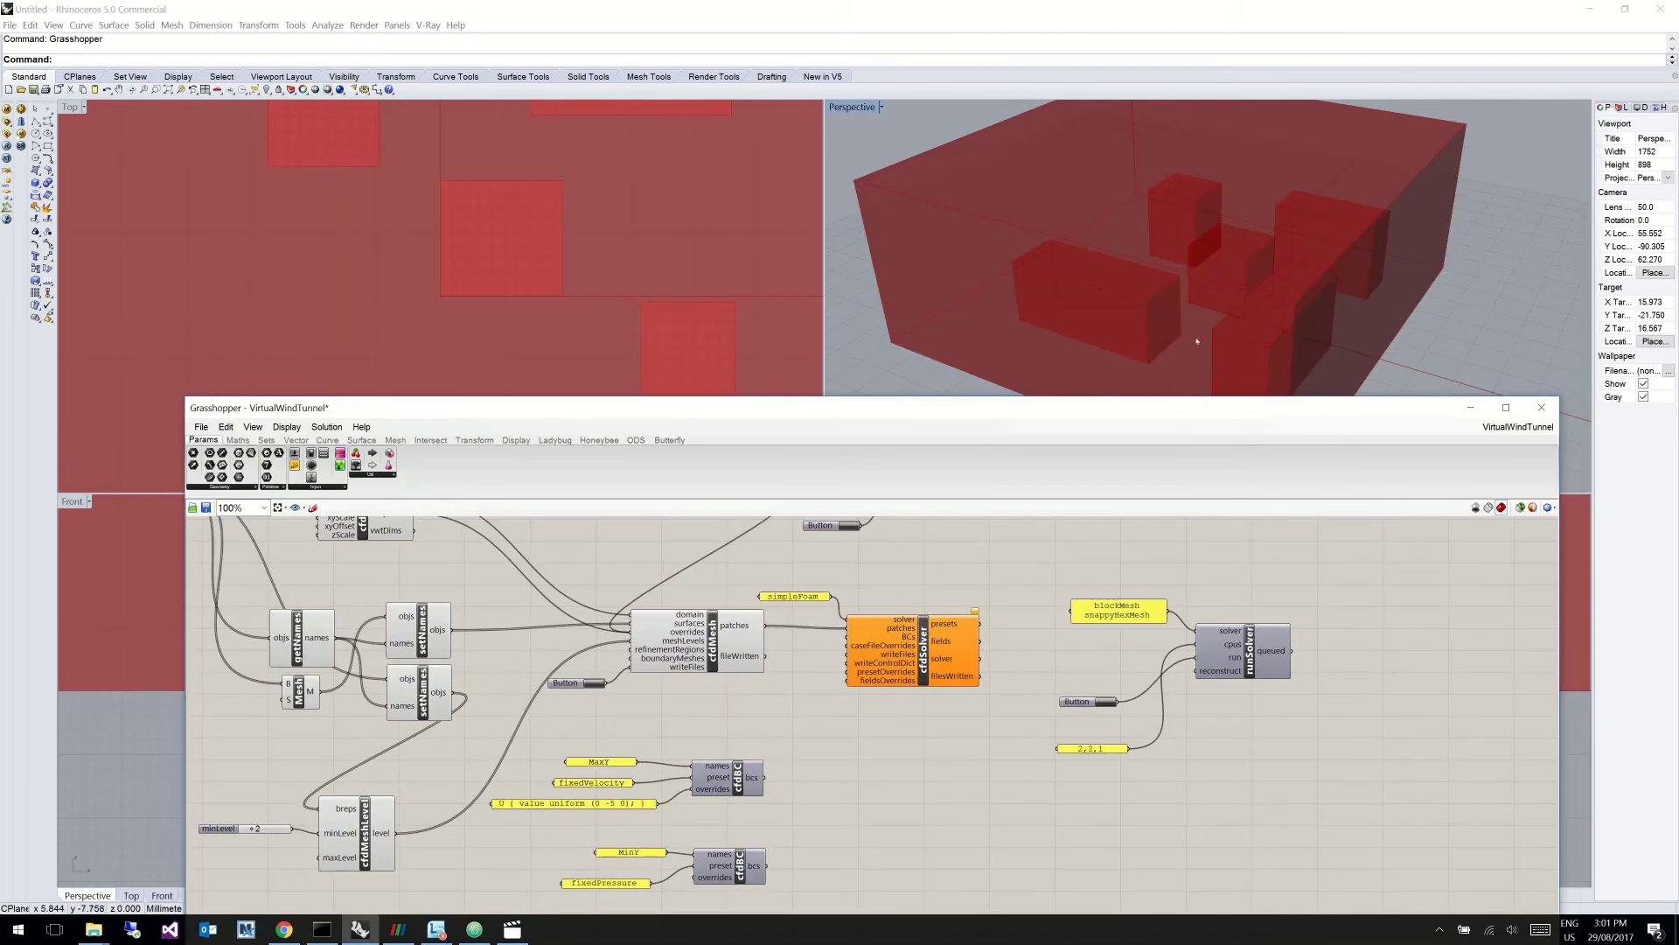
pyautogui.moveTo(1101, 407); pyautogui.dragTo(1130, 427)
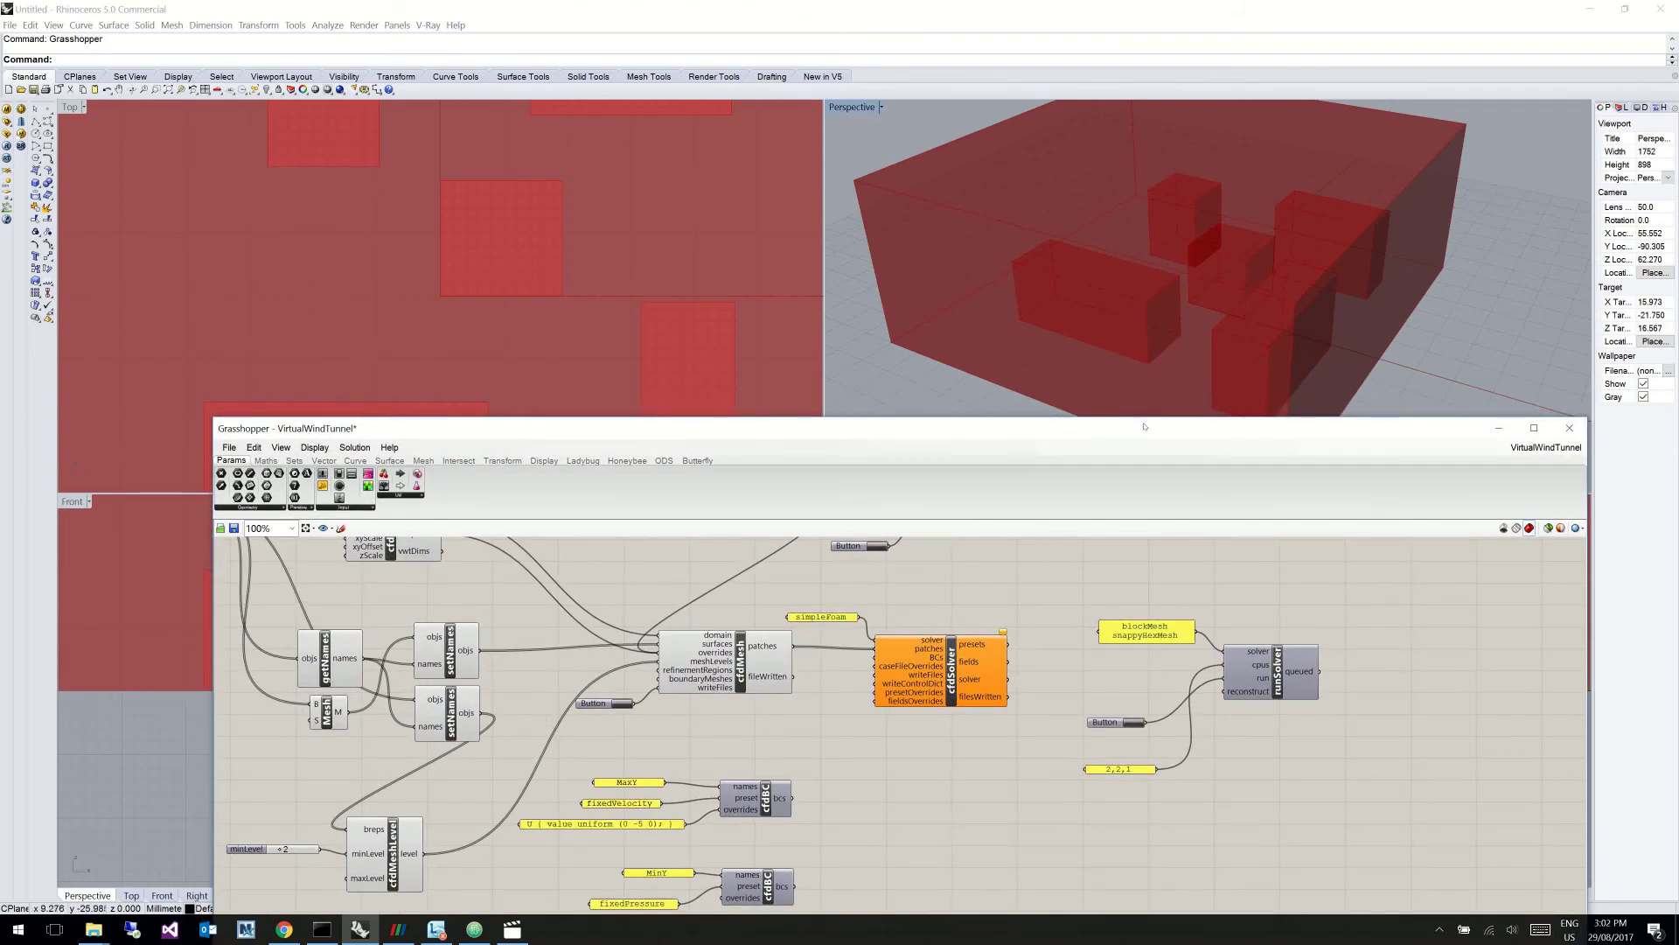
pyautogui.moveTo(1143, 425); pyautogui.dragTo(1149, 430)
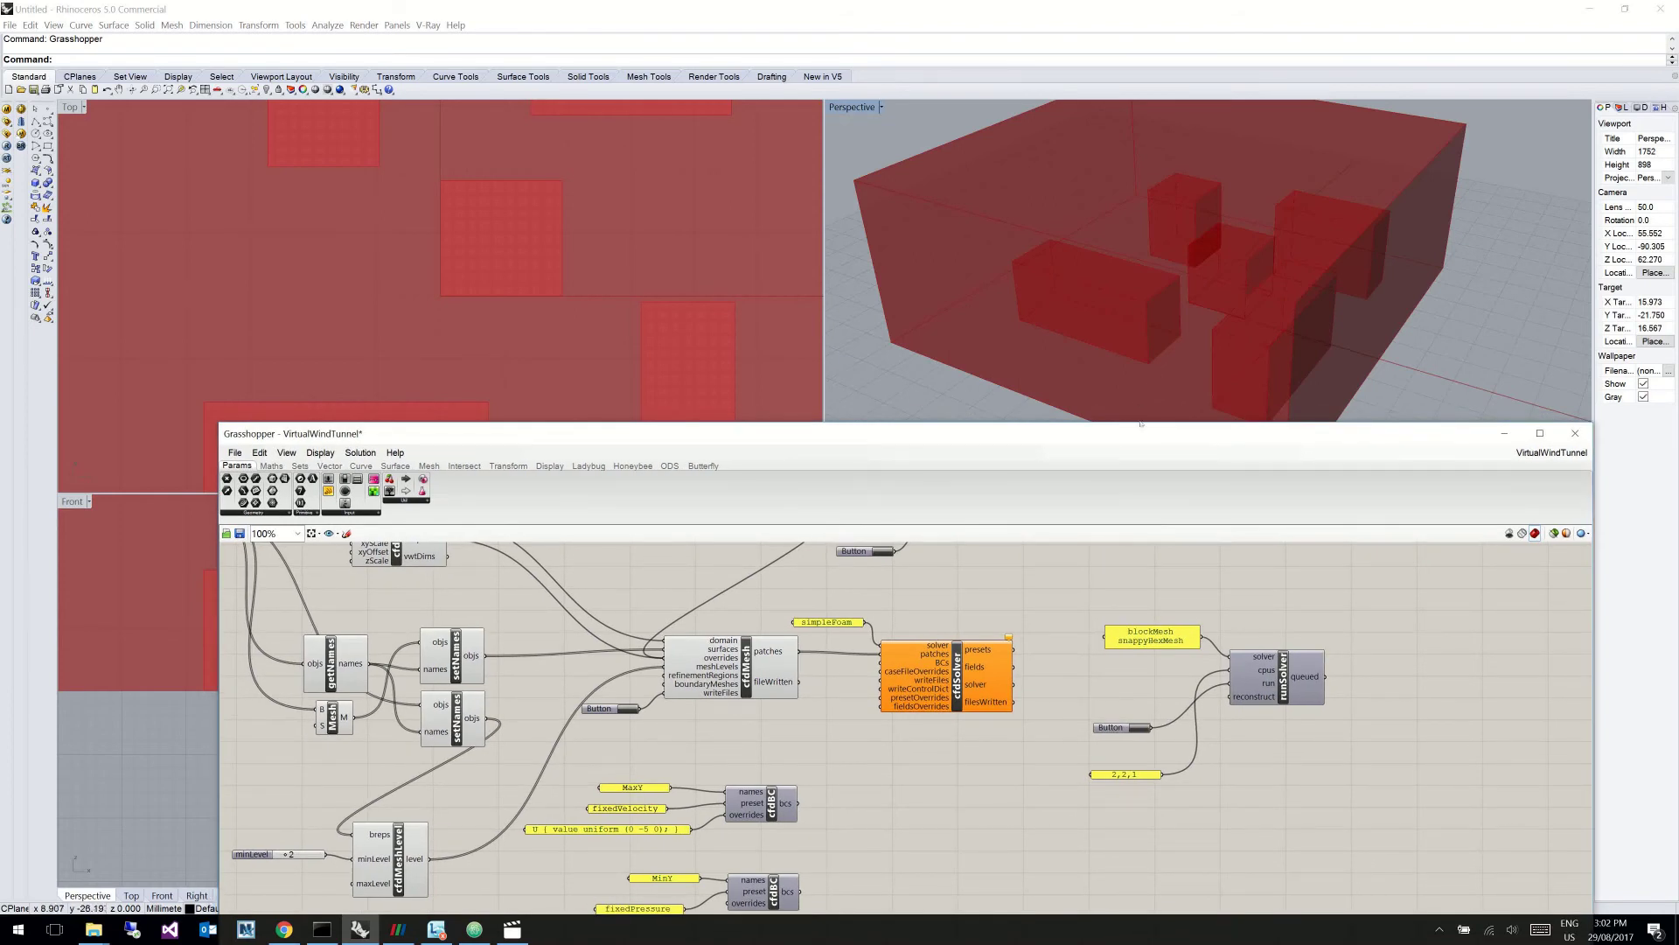
pyautogui.moveTo(1140, 431); pyautogui.dragTo(1125, 122)
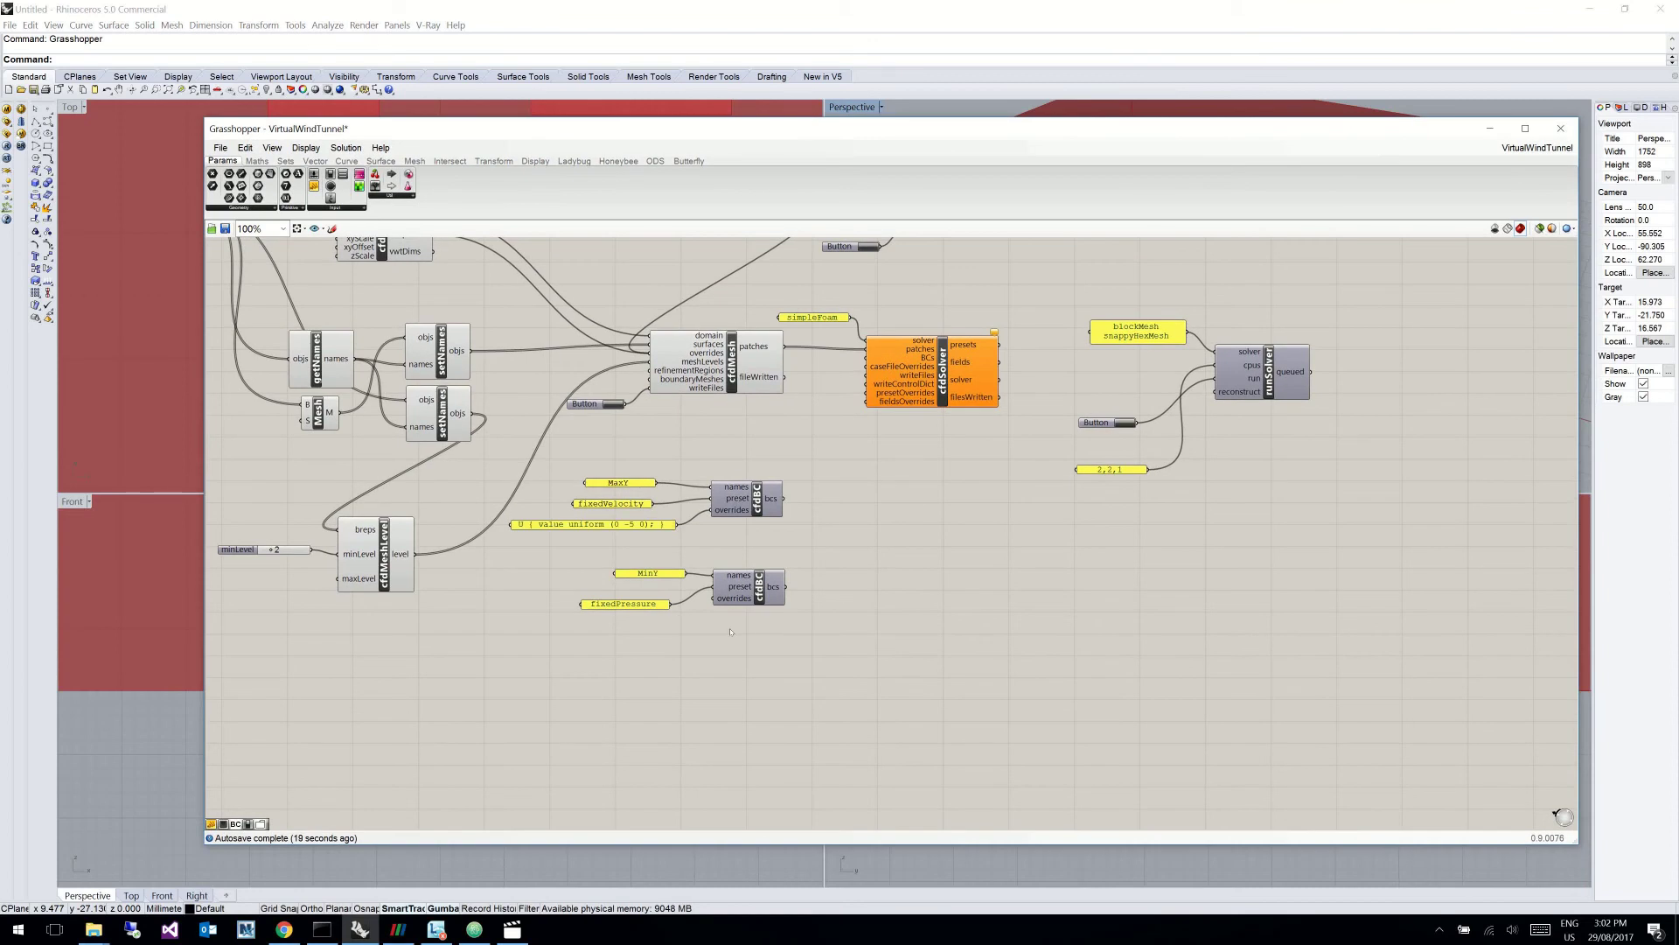
# Step: Align the fixedPressure panel under MinY and add a third cfdBC component below the second
pyautogui.moveTo(648, 605); pyautogui.dragTo(664, 596)
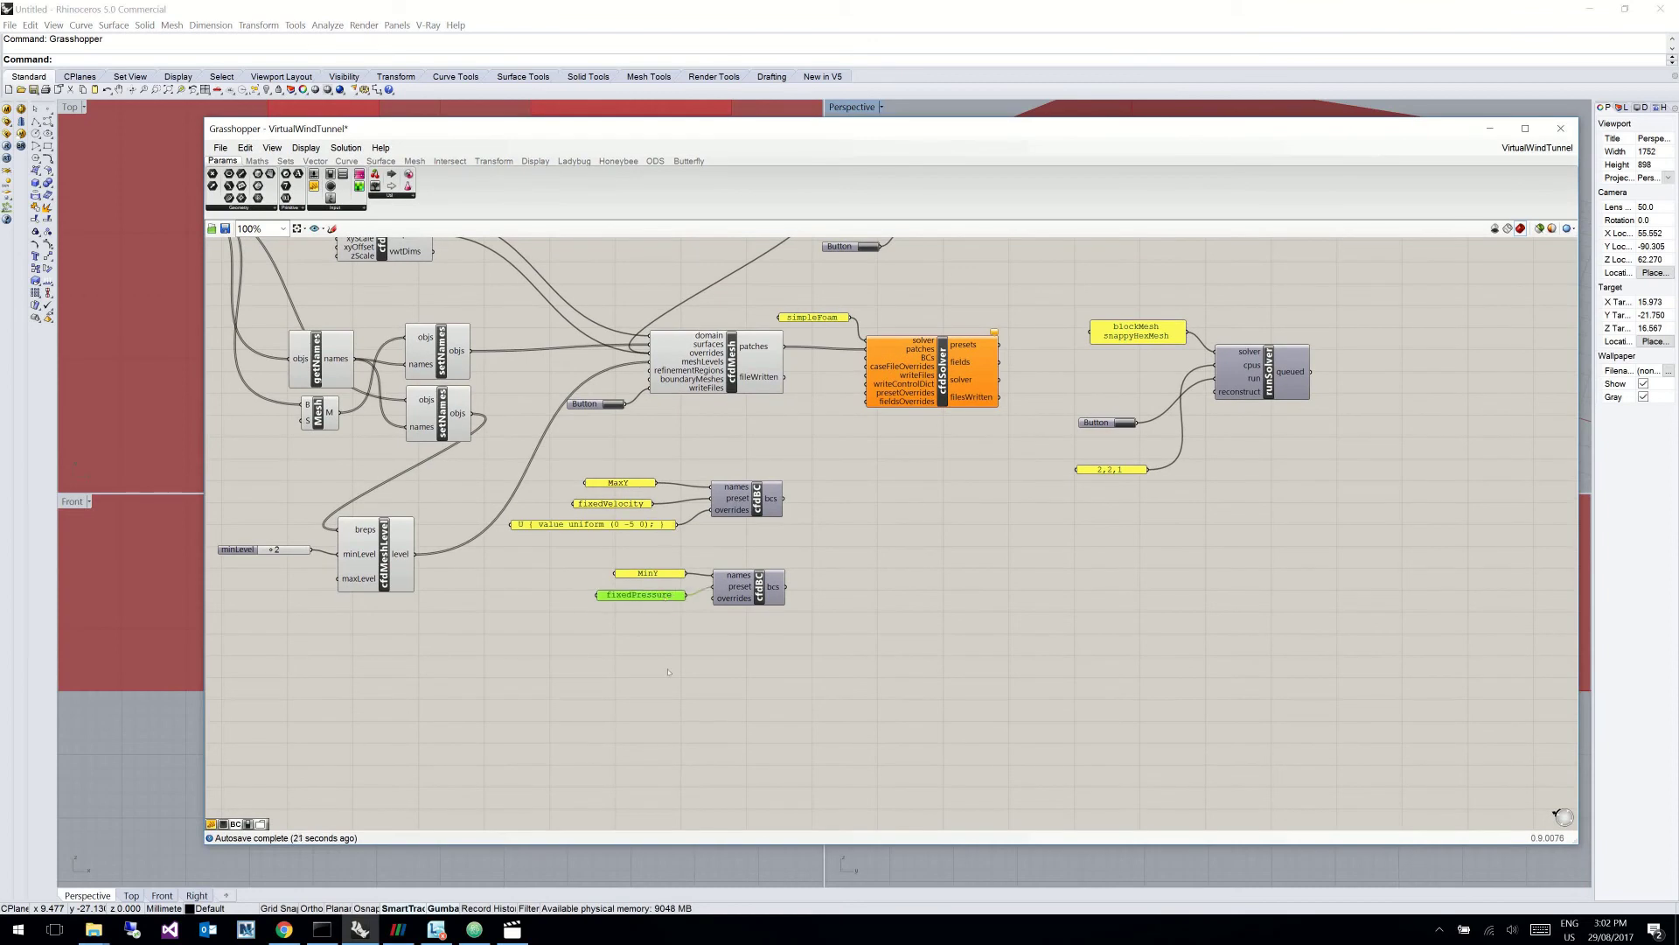
pyautogui.click(727, 703)
pyautogui.rightClick(727, 702)
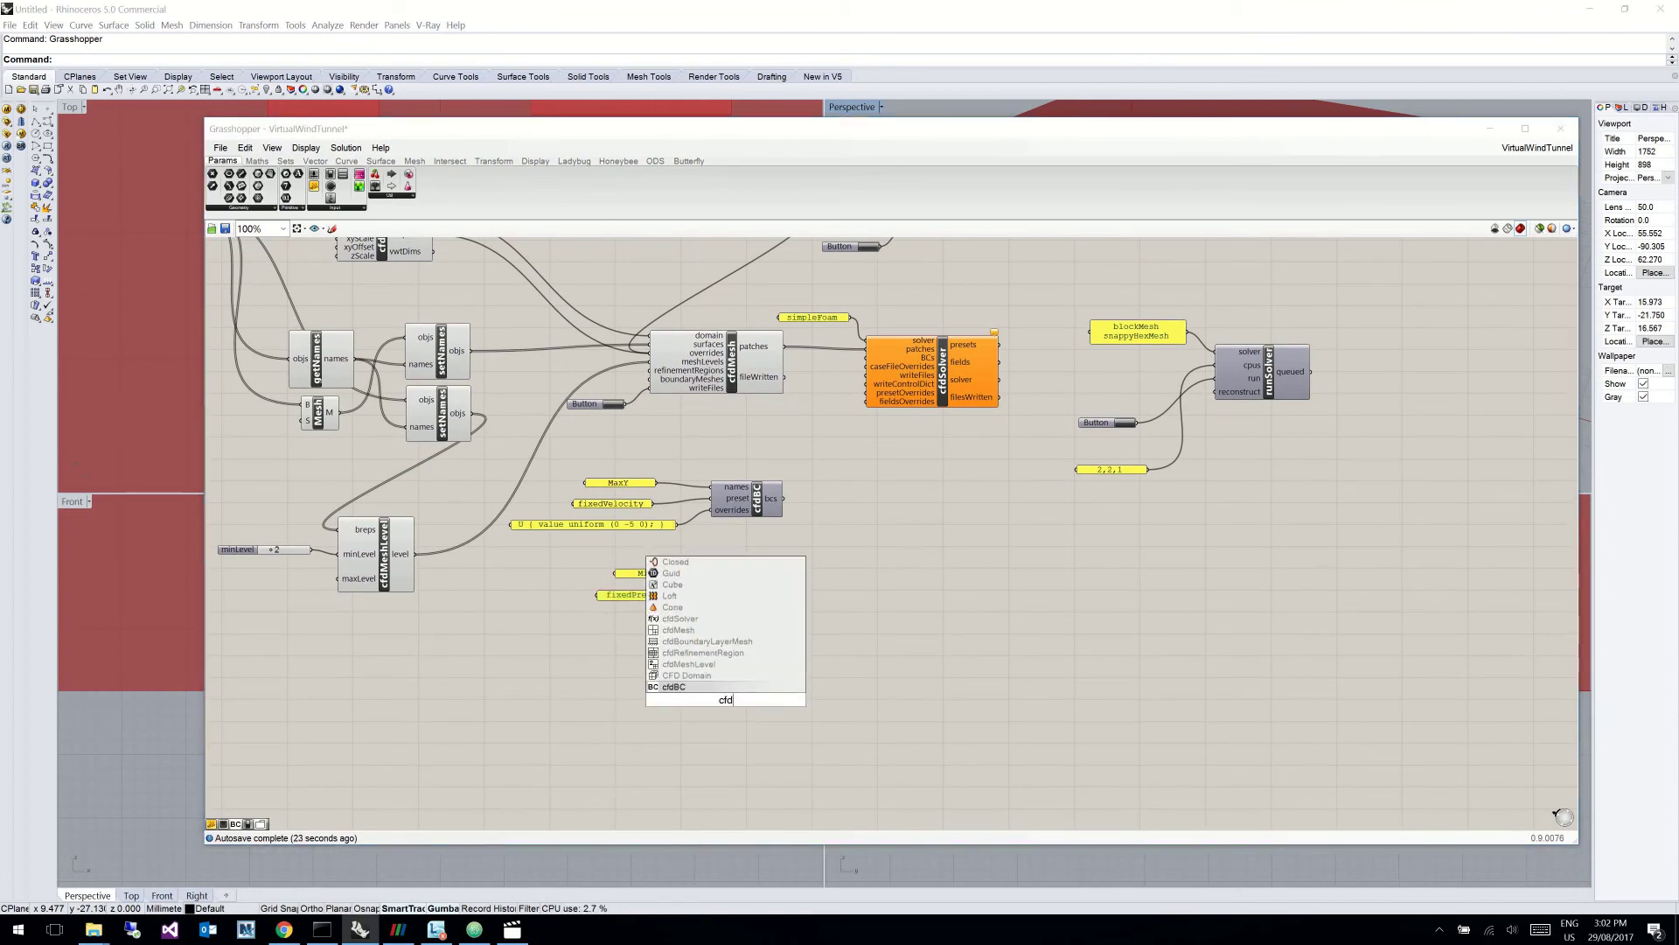
pyautogui.click(746, 675)
pyautogui.moveTo(746, 674); pyautogui.dragTo(766, 647)
# Step: Feed the third cfdBC's names input from a new Panel listing MinX, MaxX, MinZ and MaxZ on separate lines
pyautogui.doubleClick(585, 657)
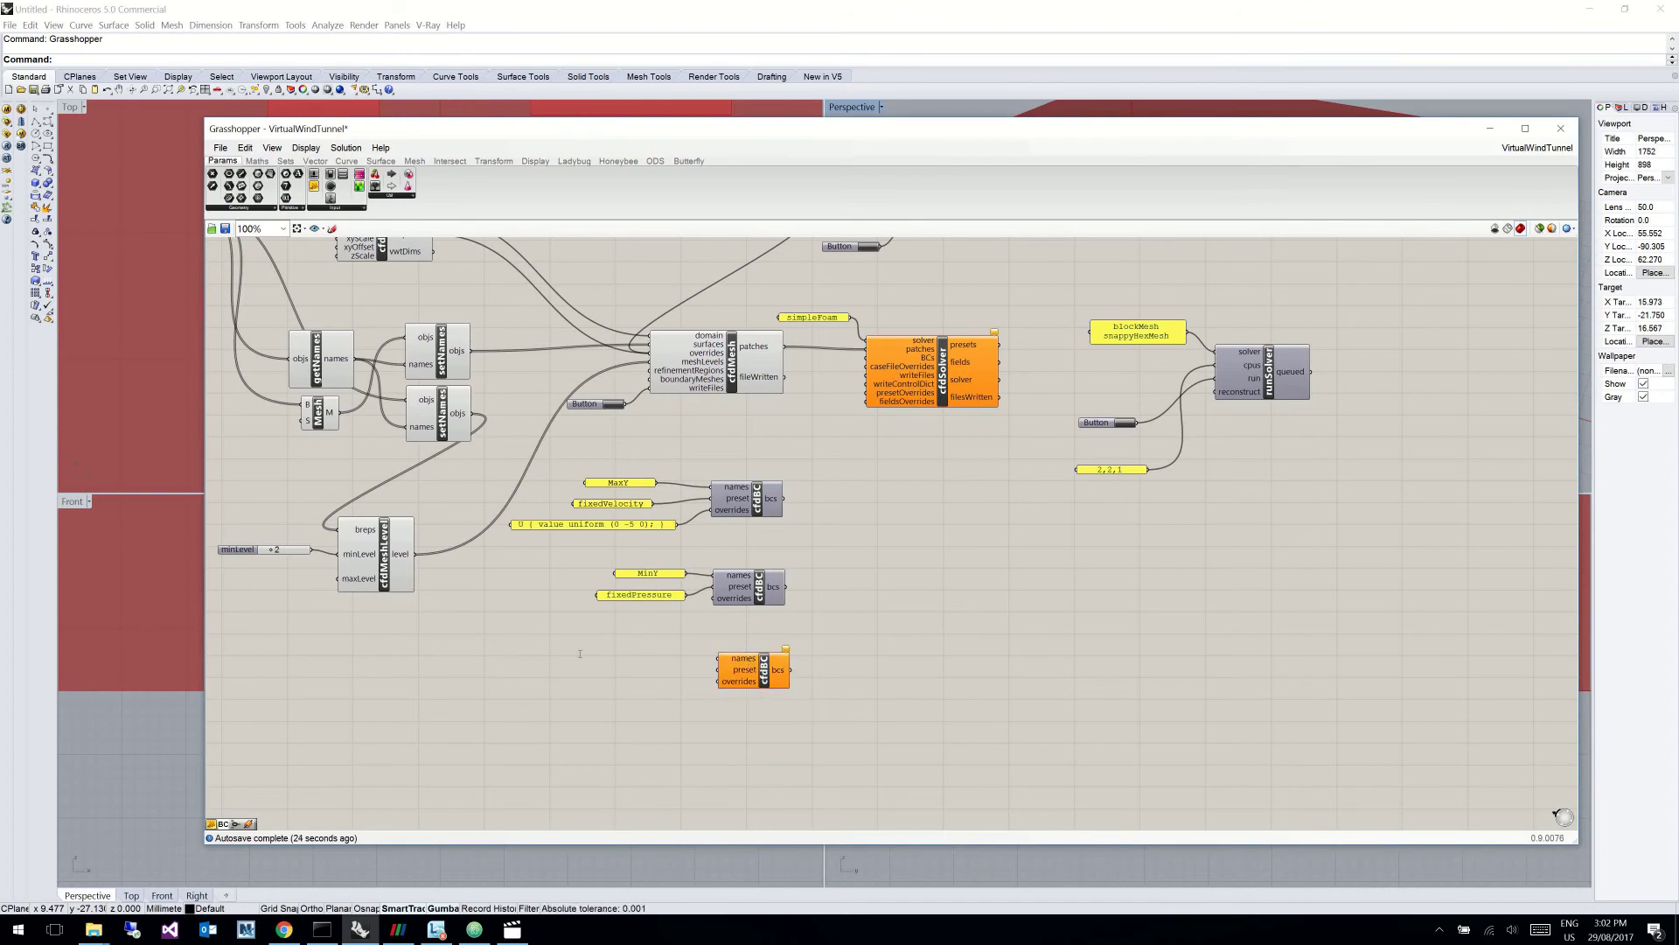
pyautogui.write('panel')
pyautogui.press('Return')
pyautogui.doubleClick(579, 658)
pyautogui.write('Ma')
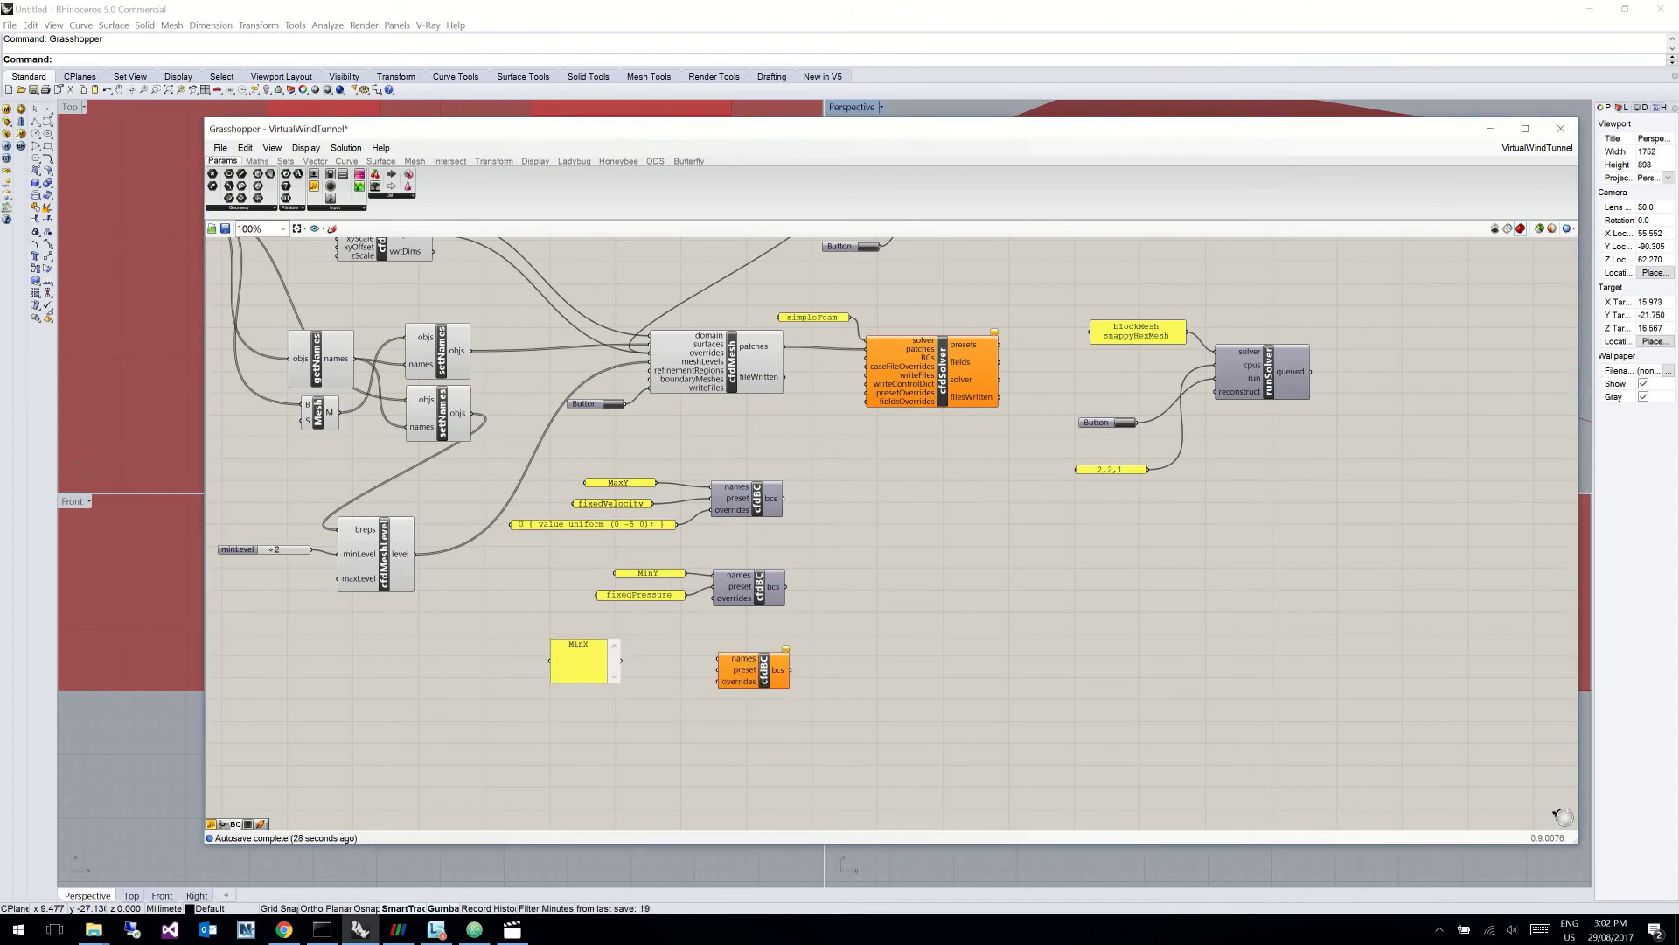
pyautogui.write('xX MinZ MaxZ')
pyautogui.click(636, 666)
pyautogui.moveTo(622, 662); pyautogui.dragTo(718, 659)
# Step: Feed the third cfdBC's preset input from a Panel containing "wallSlip" and turn off Multiline Data on its names panel
pyautogui.doubleClick(650, 694)
pyautogui.write('panel')
pyautogui.press('Return')
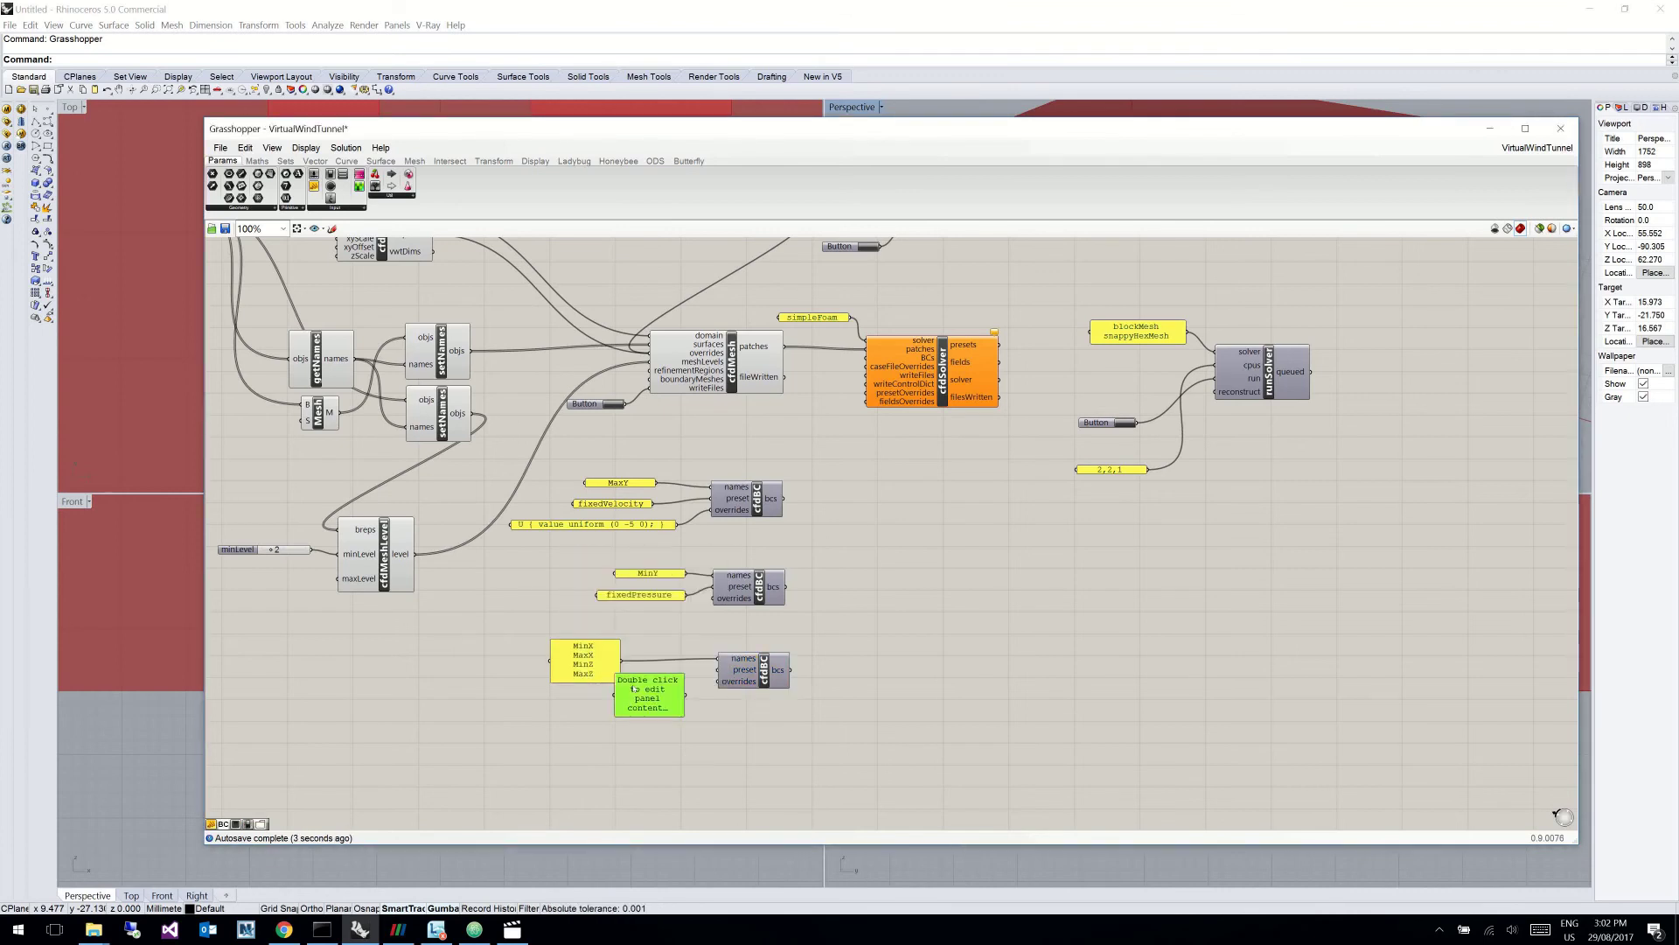
pyautogui.moveTo(589, 647); pyautogui.dragTo(654, 635)
pyautogui.rightClick(670, 655)
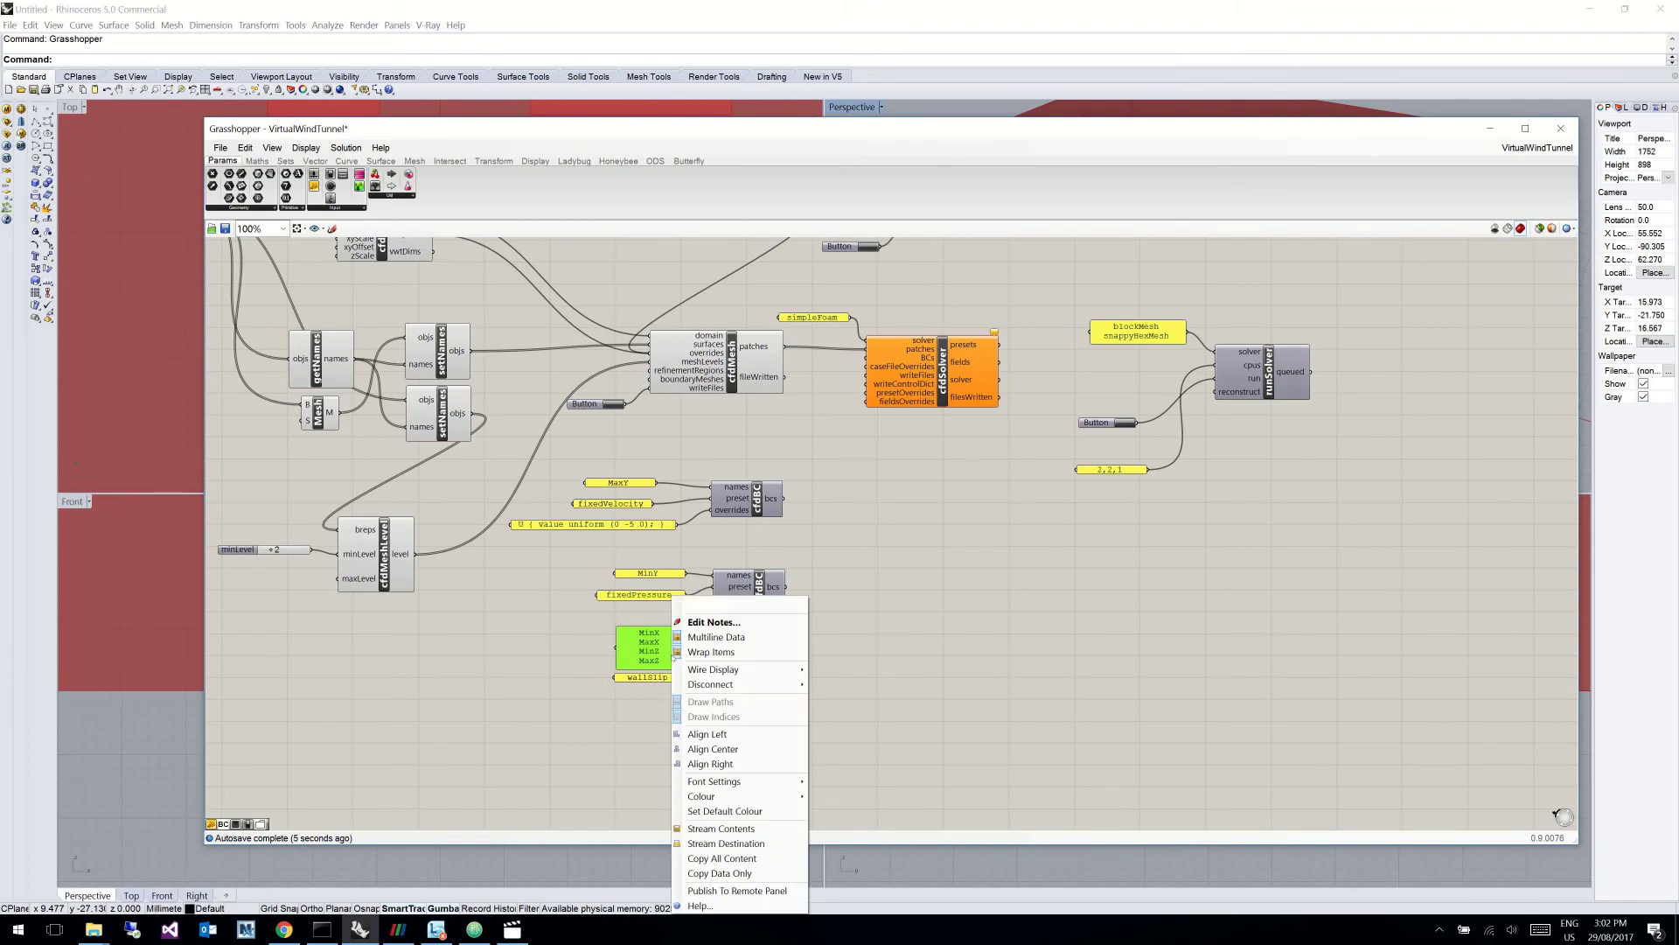
pyautogui.click(711, 637)
pyautogui.moveTo(639, 678); pyautogui.dragTo(716, 671)
pyautogui.click(697, 721)
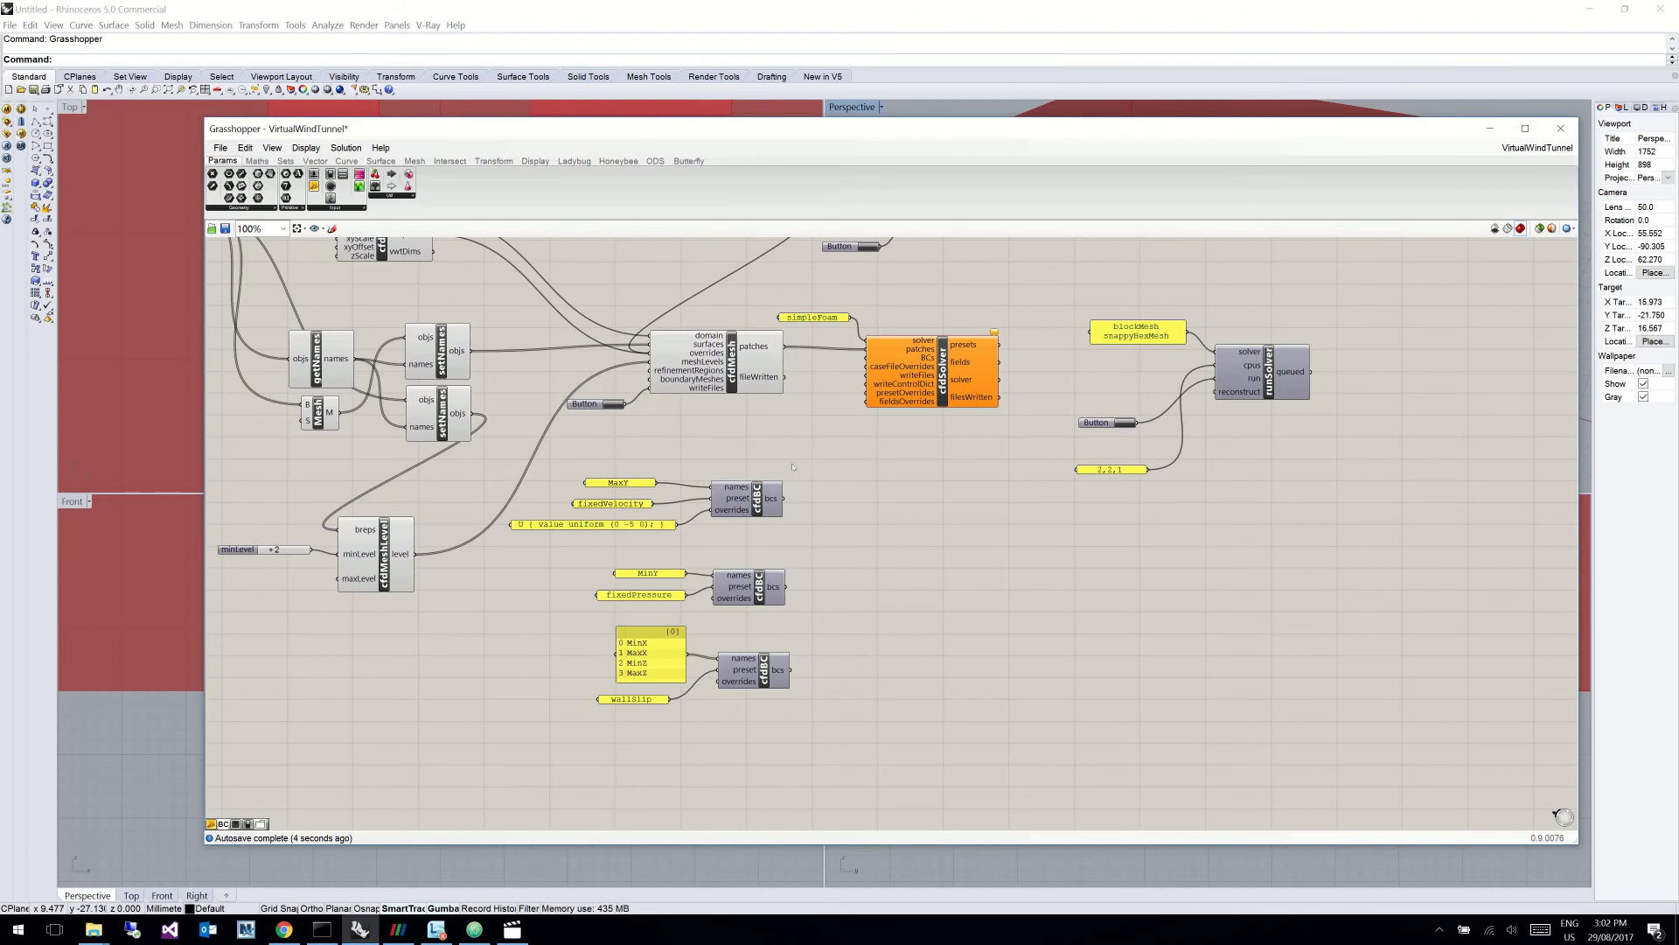
# Step: Align the wallSlip panel under the names list and connect all three cfdBC outputs to cfdSolver's BCs input
pyautogui.scroll(-2, 503, 632)
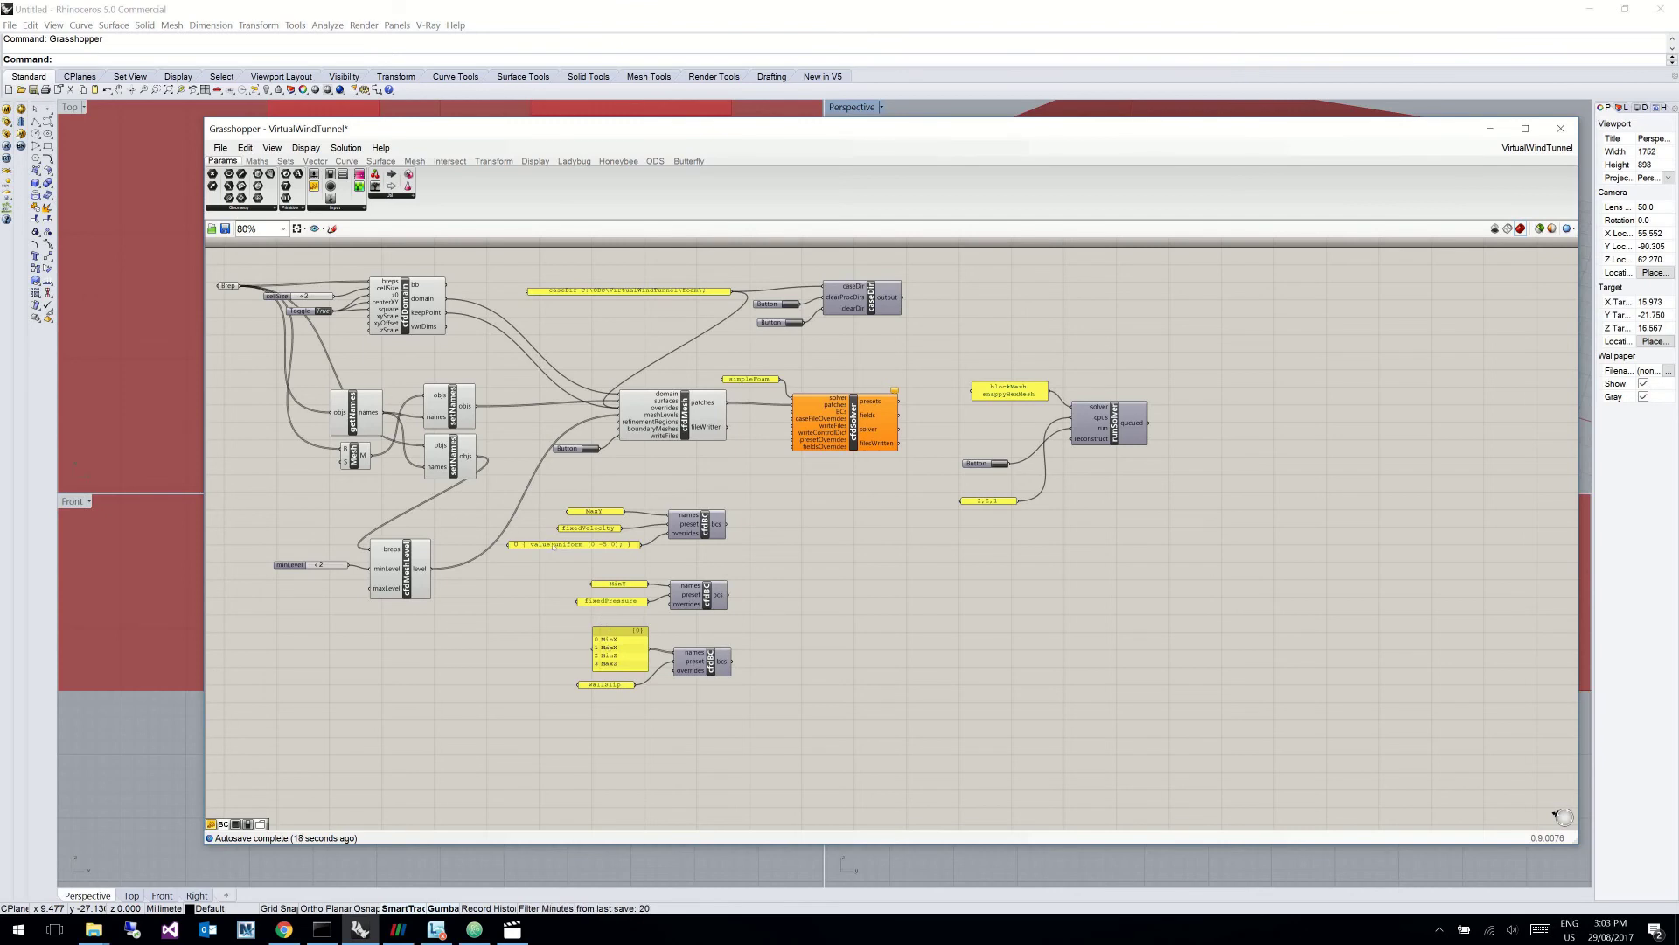
pyautogui.moveTo(630, 687); pyautogui.dragTo(645, 684)
pyautogui.click(636, 706)
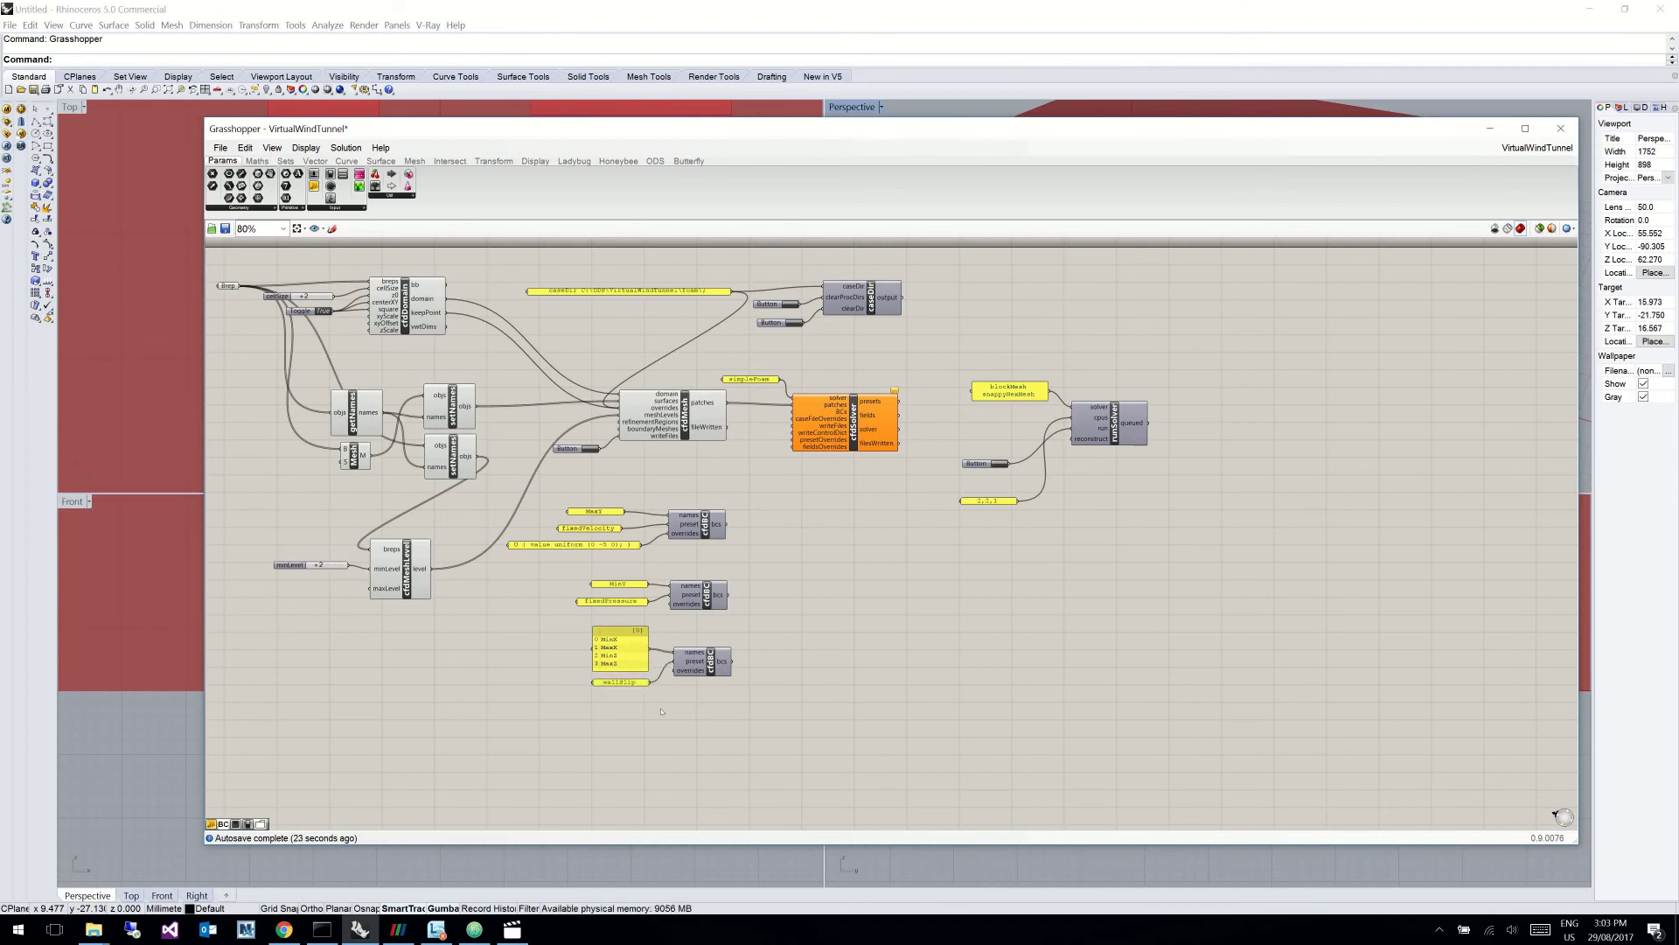
pyautogui.moveTo(725, 525); pyautogui.dragTo(726, 595)
pyautogui.keyDown('shift'); pyautogui.moveTo(731, 662); pyautogui.dragTo(792, 411); pyautogui.keyUp('shift')
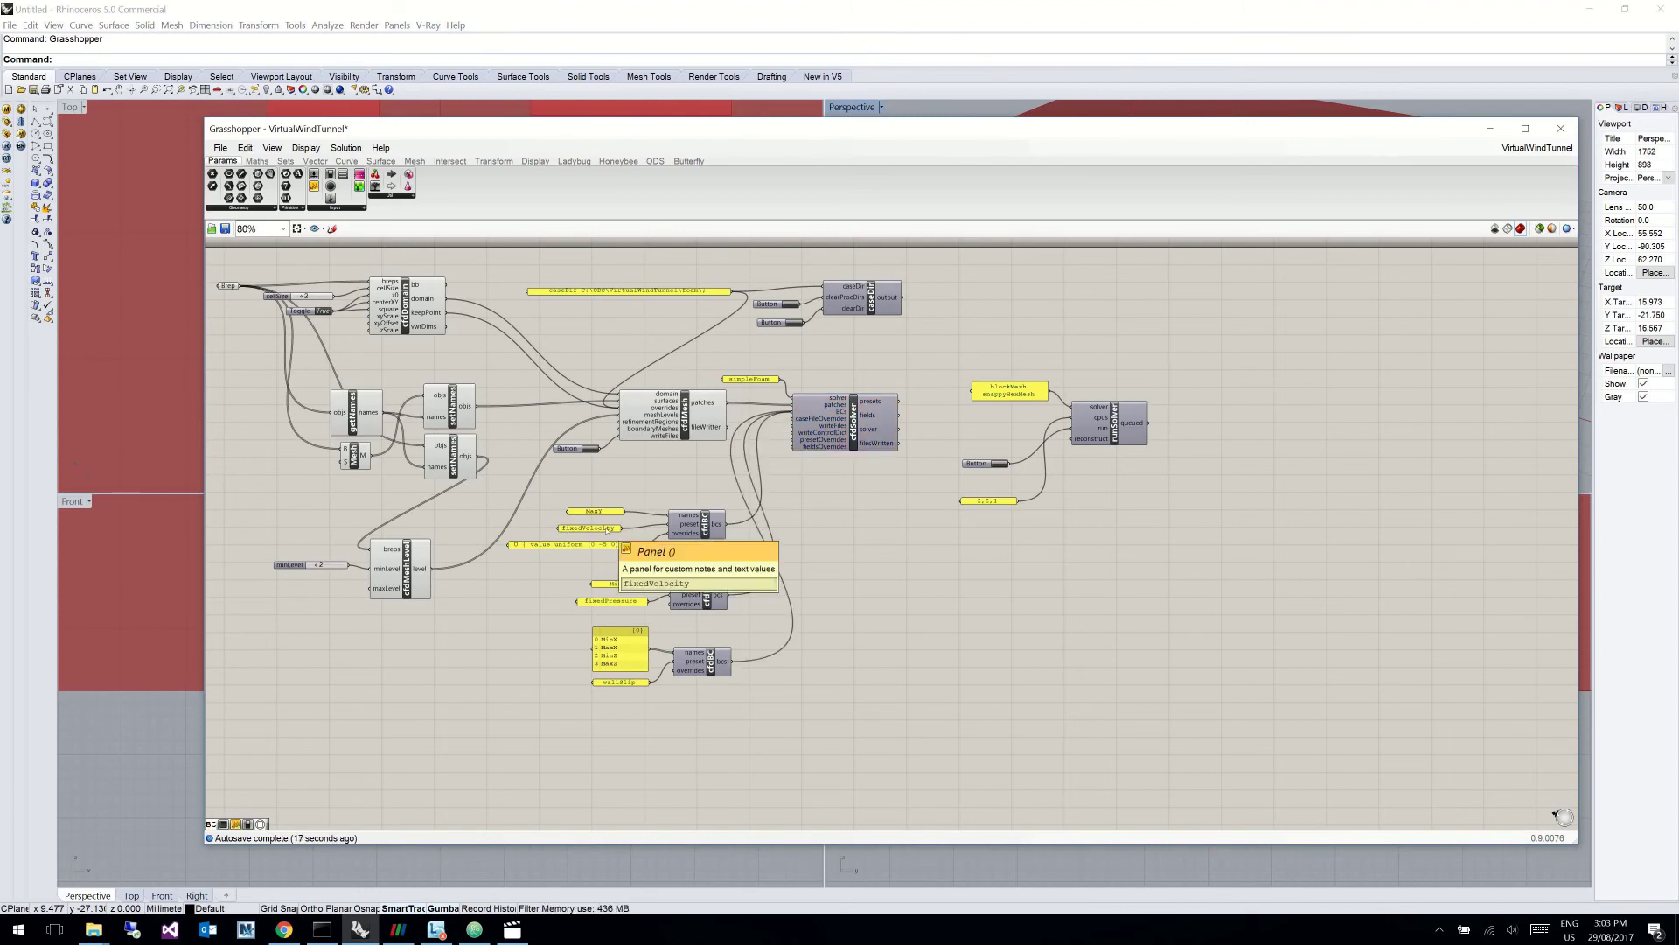
# Step: Add a Panel below cfdSolver, connect the presets output to it and enlarge it to display the boundary condition text
pyautogui.doubleClick(936, 599)
pyautogui.write('panel')
pyautogui.press('Return')
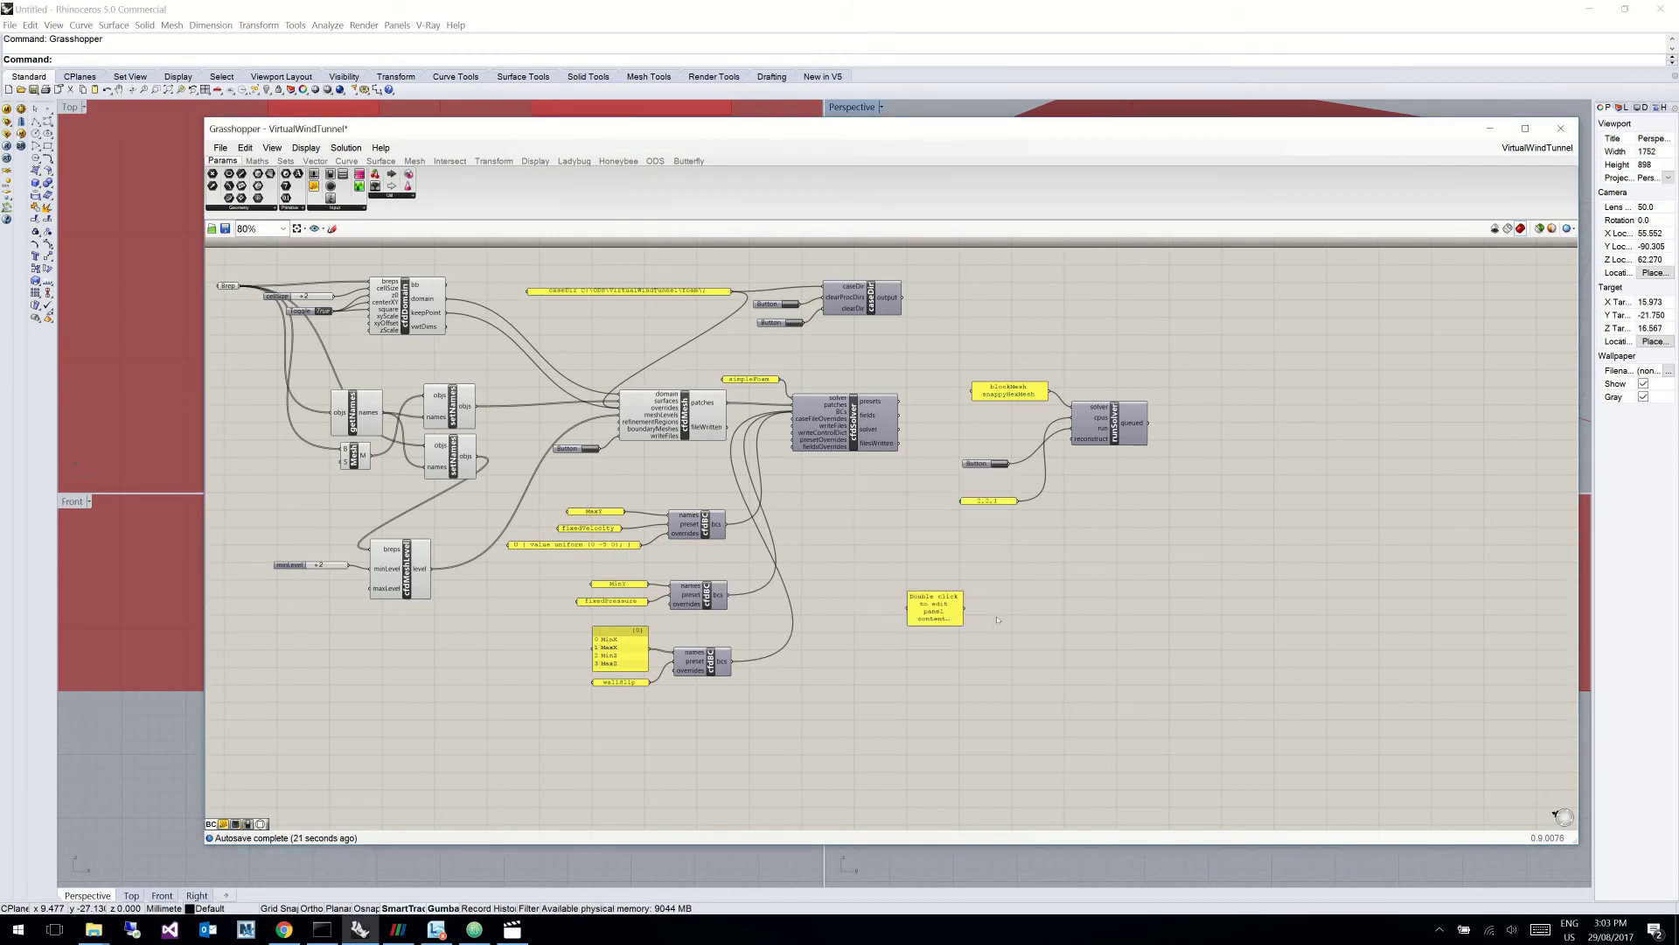
pyautogui.moveTo(946, 603); pyautogui.dragTo(1012, 583)
pyautogui.moveTo(901, 401); pyautogui.dragTo(1187, 793)
pyautogui.moveTo(1105, 731); pyautogui.dragTo(1041, 636)
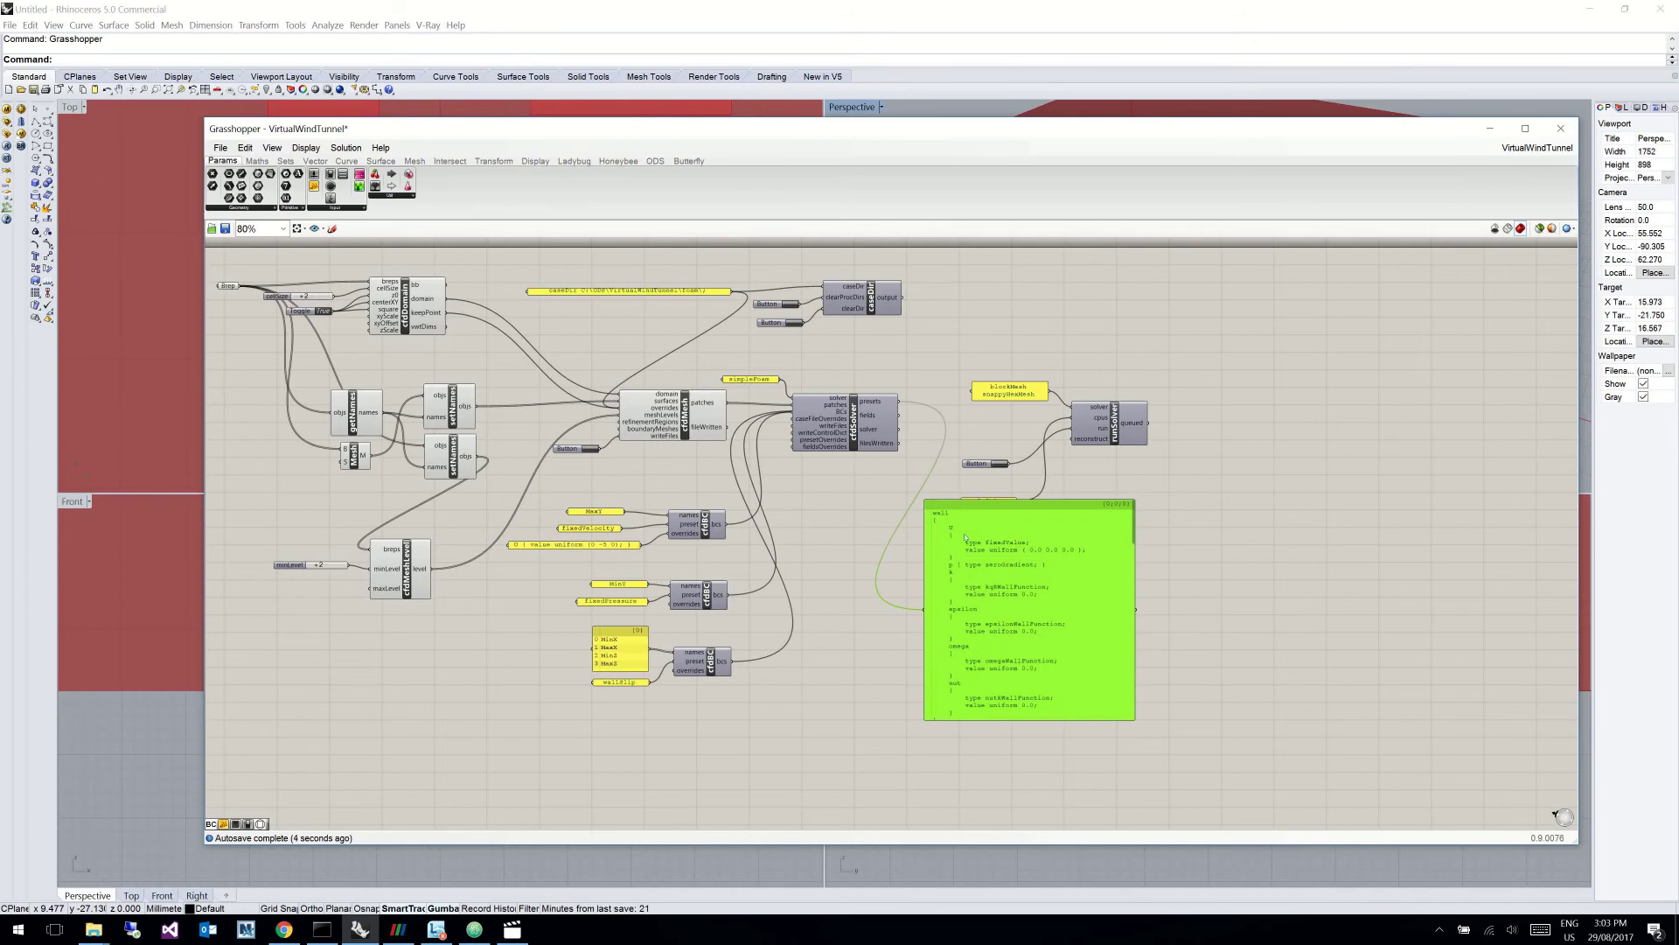
# Step: Read through the boundary condition presets in the panel below cfdSolver, moving the panel clear of the 2,2,1 panel
pyautogui.scroll(-2, 969, 544)
pyautogui.scroll(4, 970, 544)
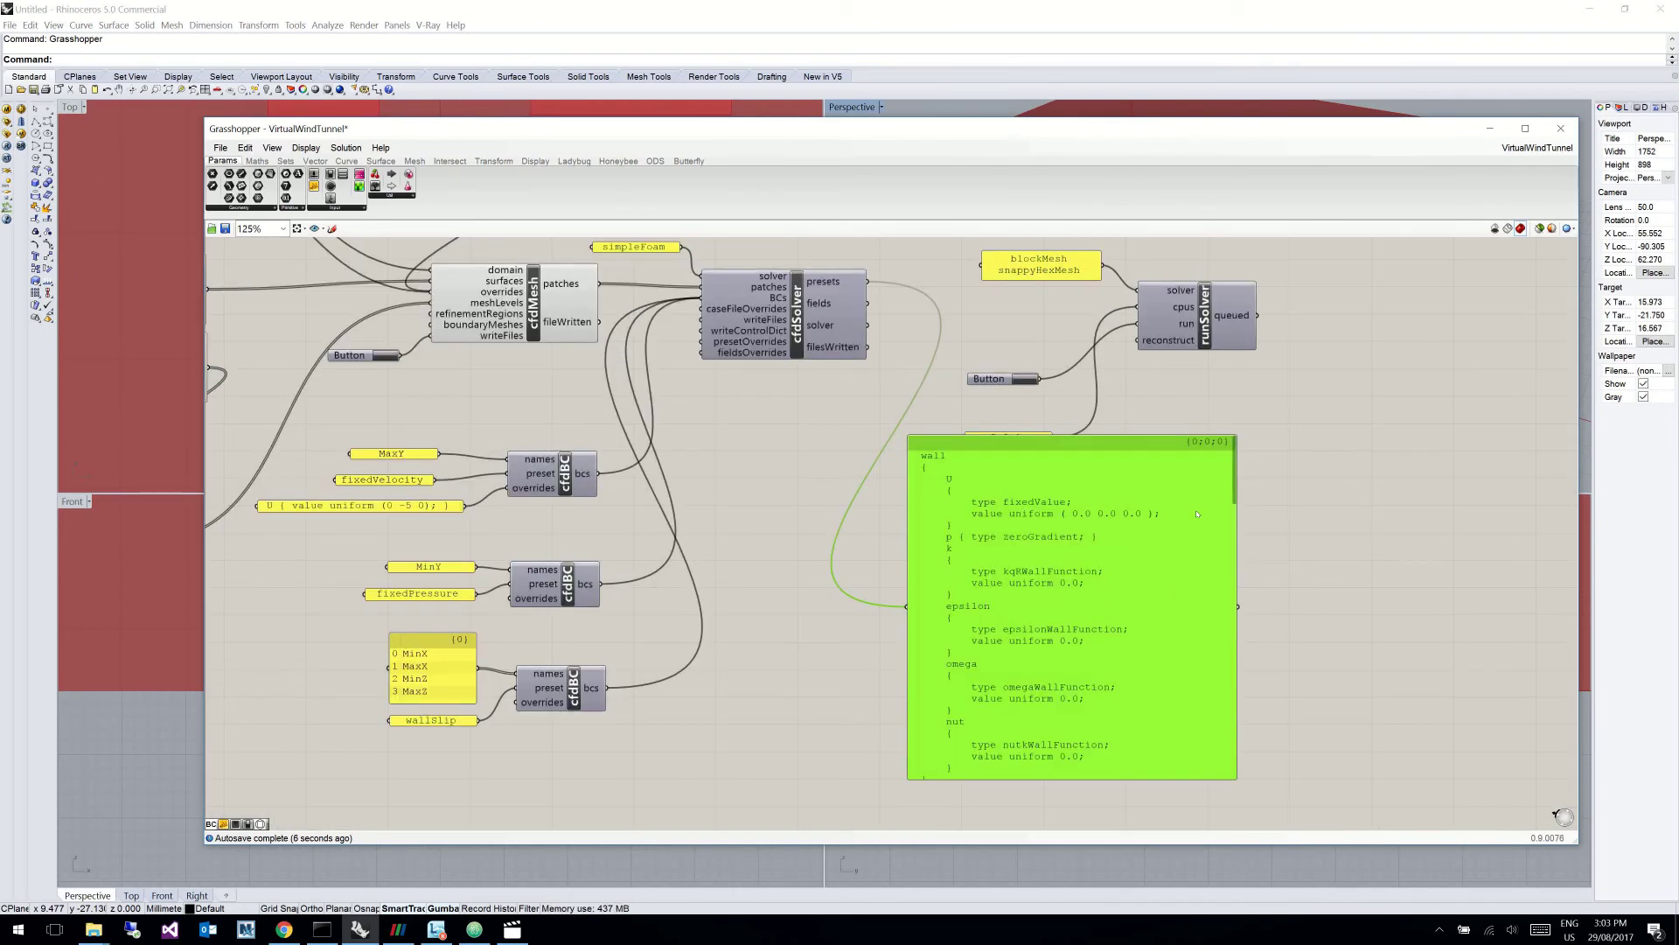
pyautogui.scroll(-5, 971, 545)
pyautogui.moveTo(1227, 519); pyautogui.dragTo(1230, 651)
pyautogui.scroll(8, 1108, 530)
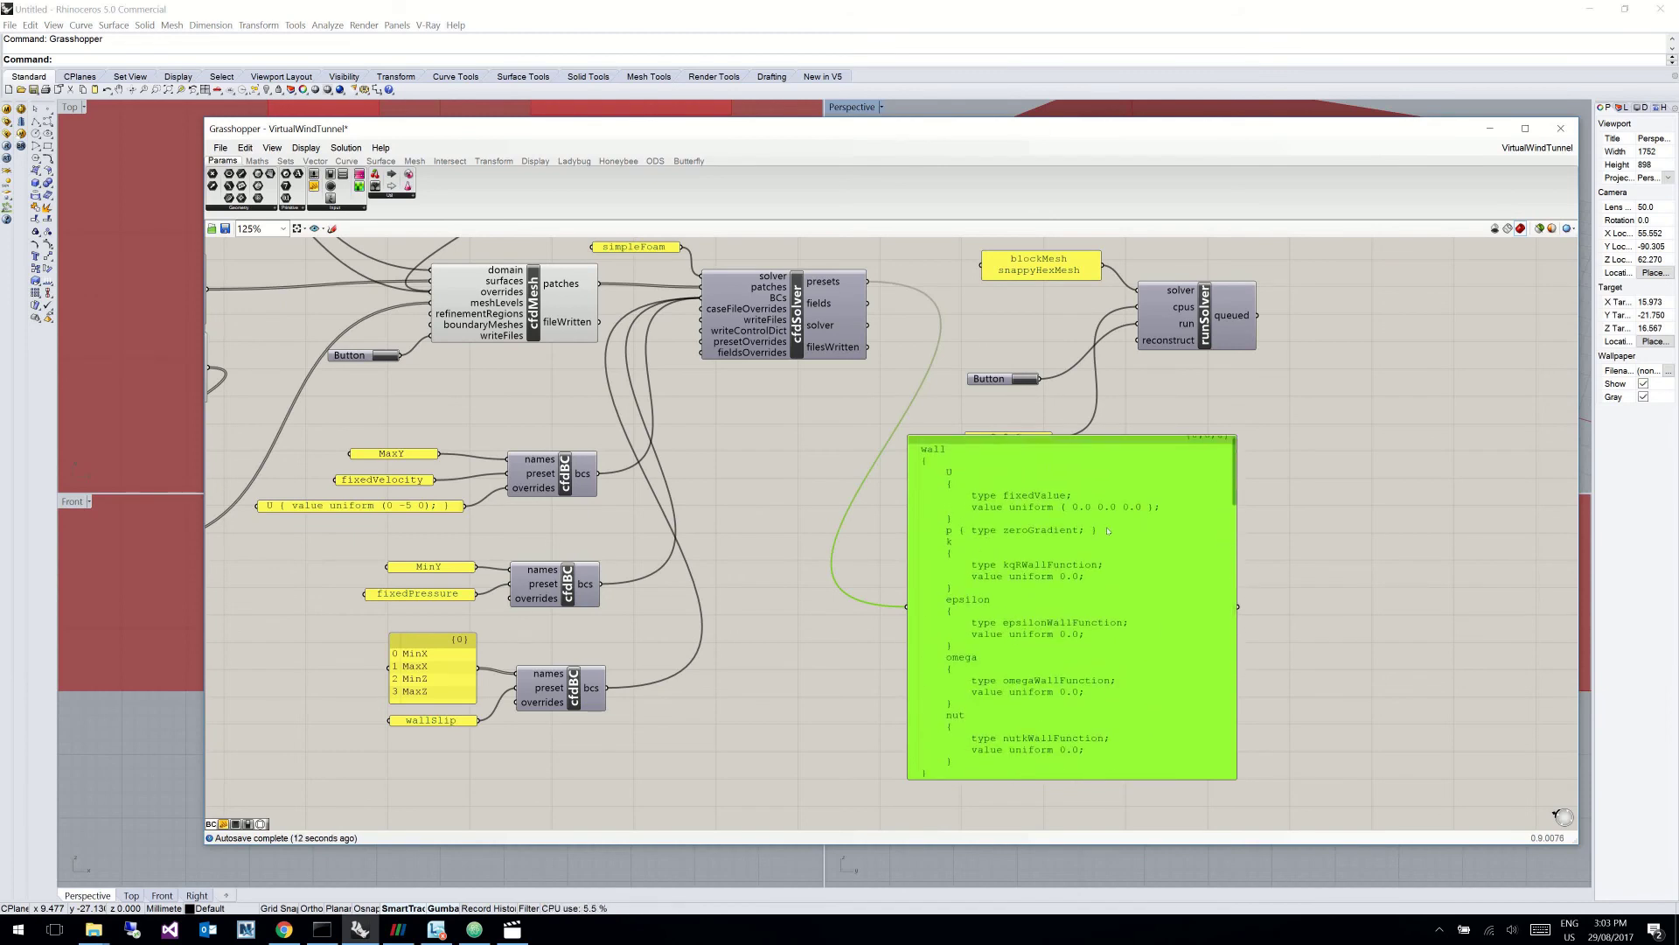
pyautogui.moveTo(1039, 544); pyautogui.dragTo(1058, 595)
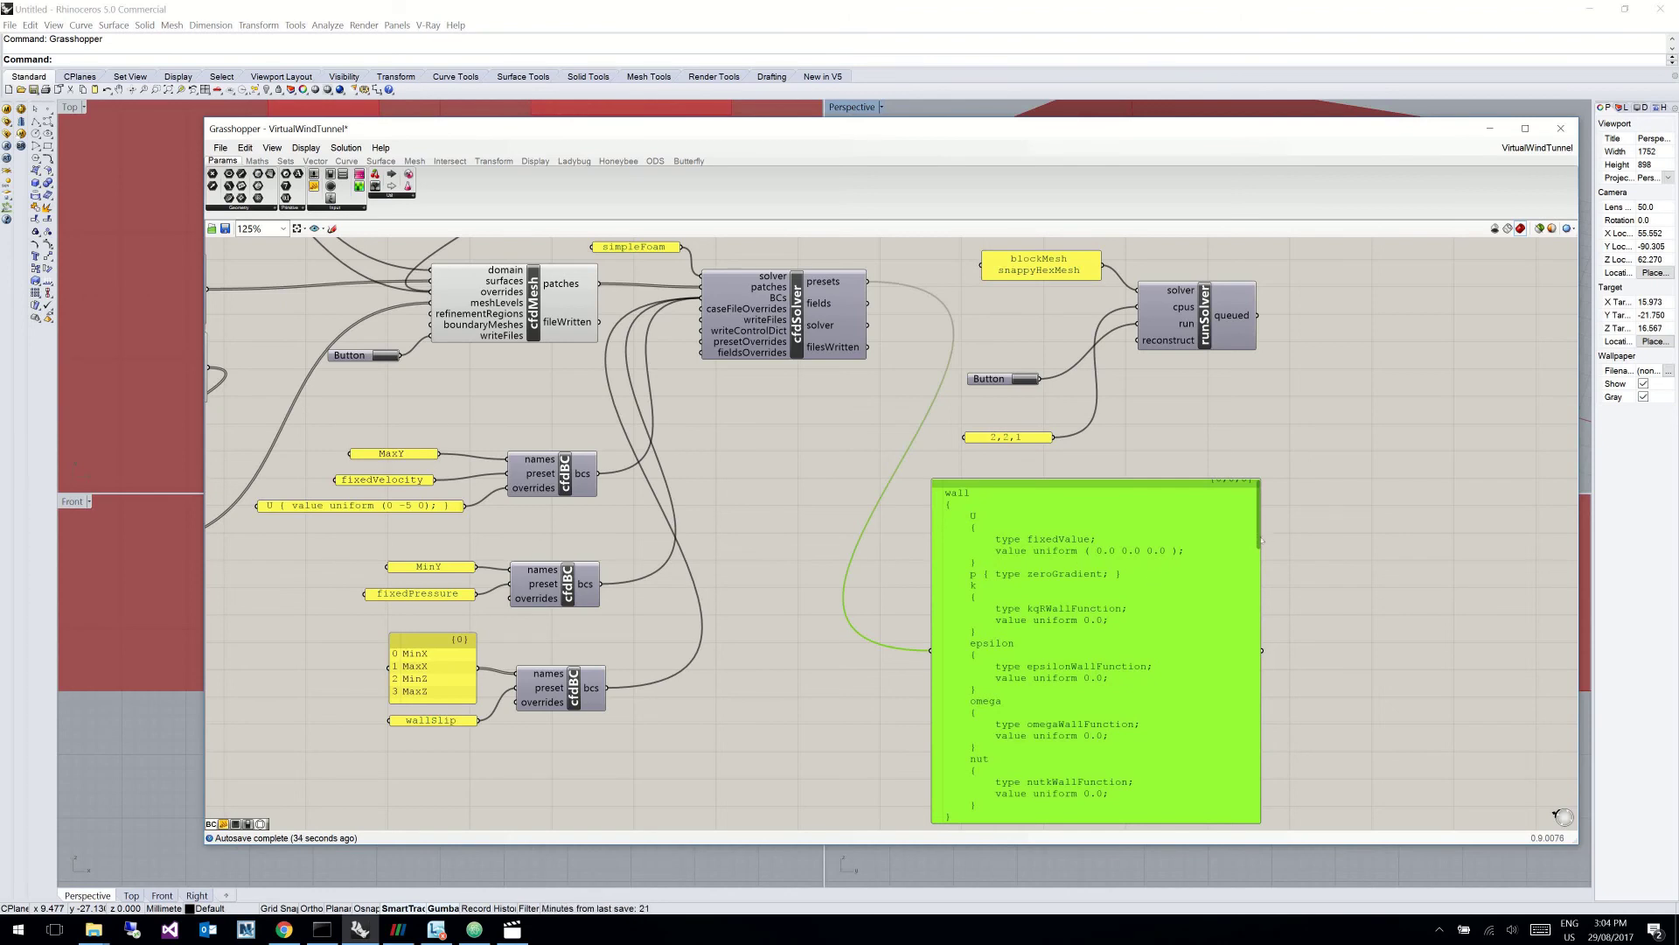
pyautogui.scroll(-10, 1018, 572)
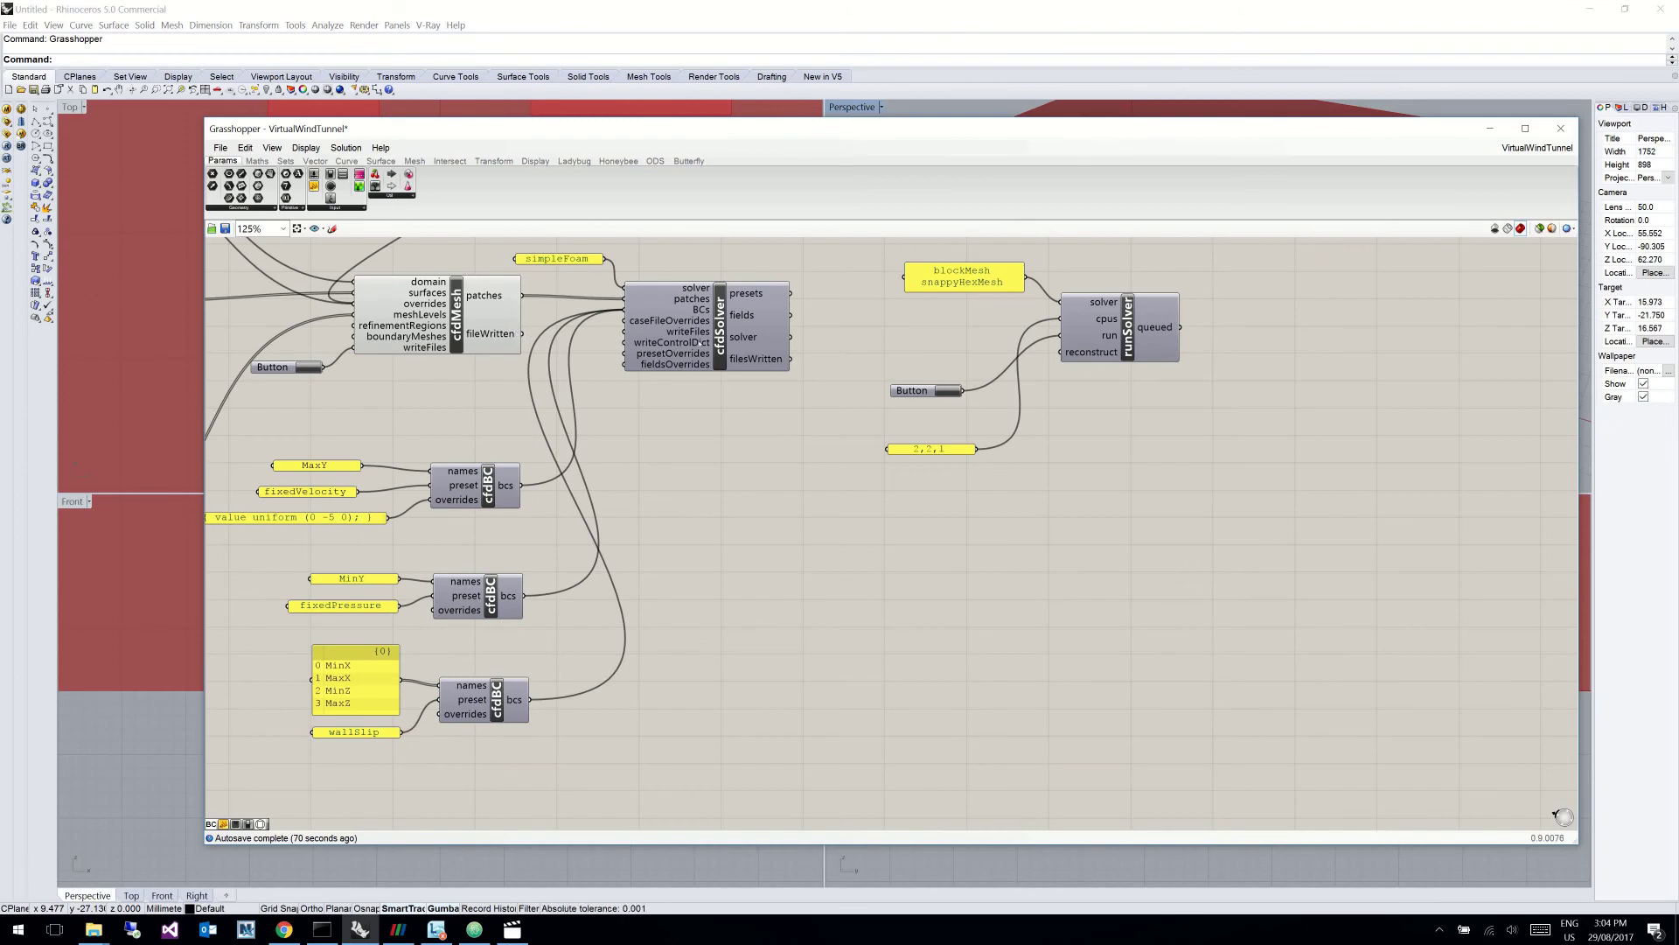
# Step: Connect cfdMesh's fileWritten output to cfdSolver's writeFiles input, and replace runSolver's run Button with cfdSolver's filesWritten output
pyautogui.moveTo(523, 334); pyautogui.dragTo(624, 333)
pyautogui.scroll(2, 765, 403)
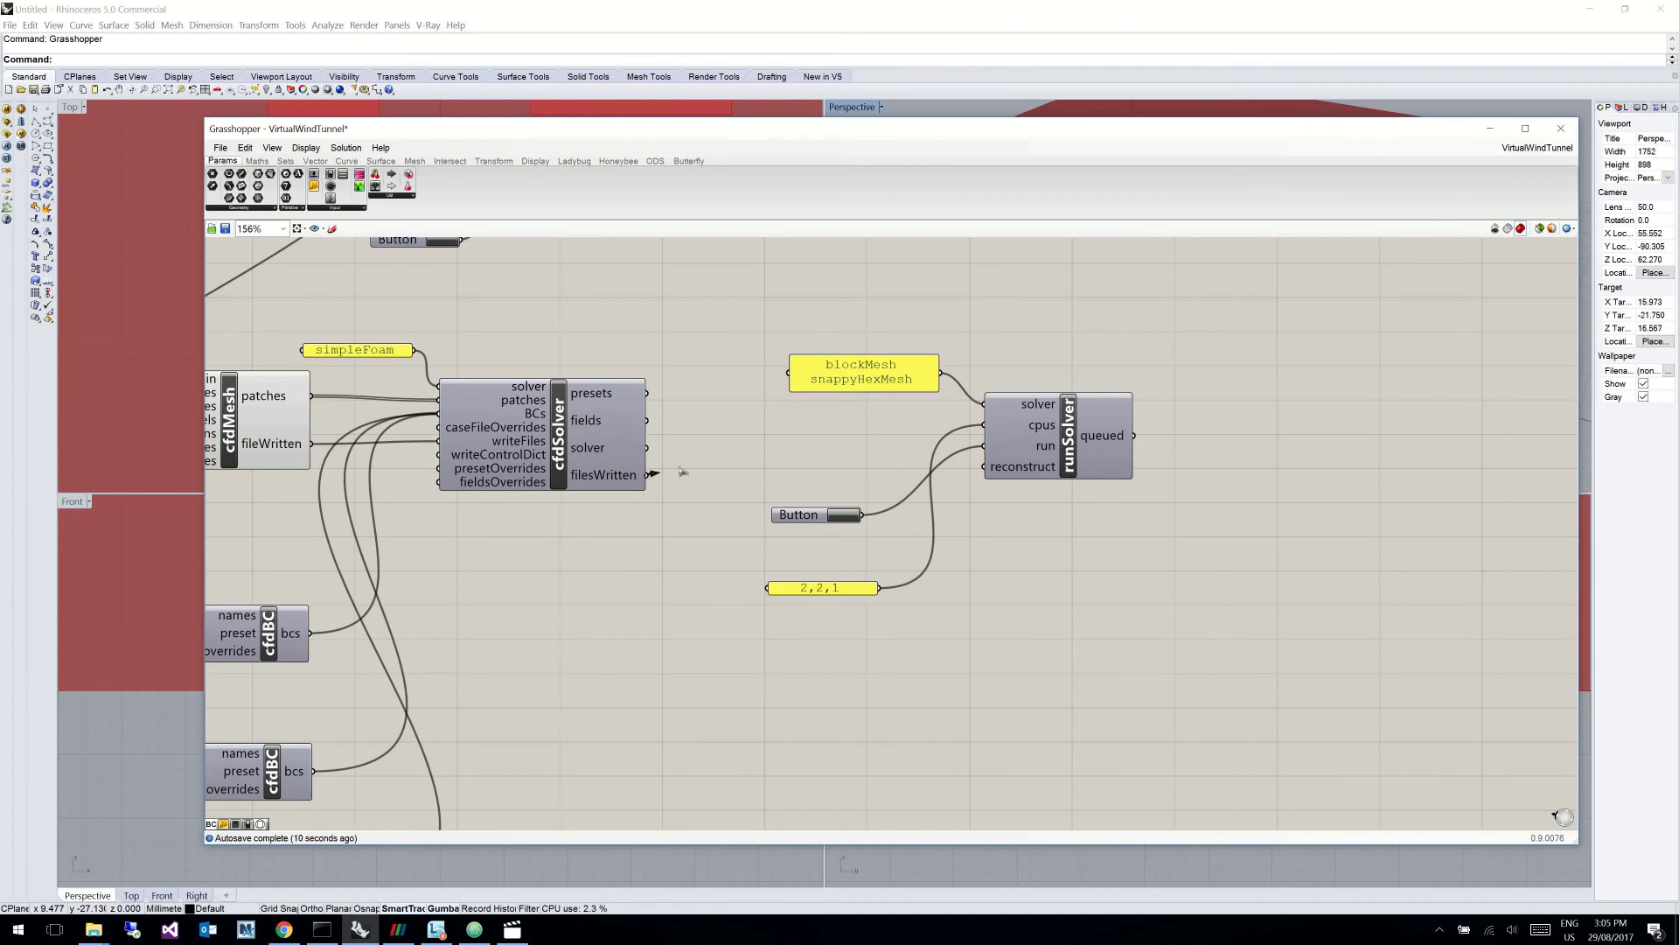
pyautogui.click(786, 516)
pyautogui.press('Delete')
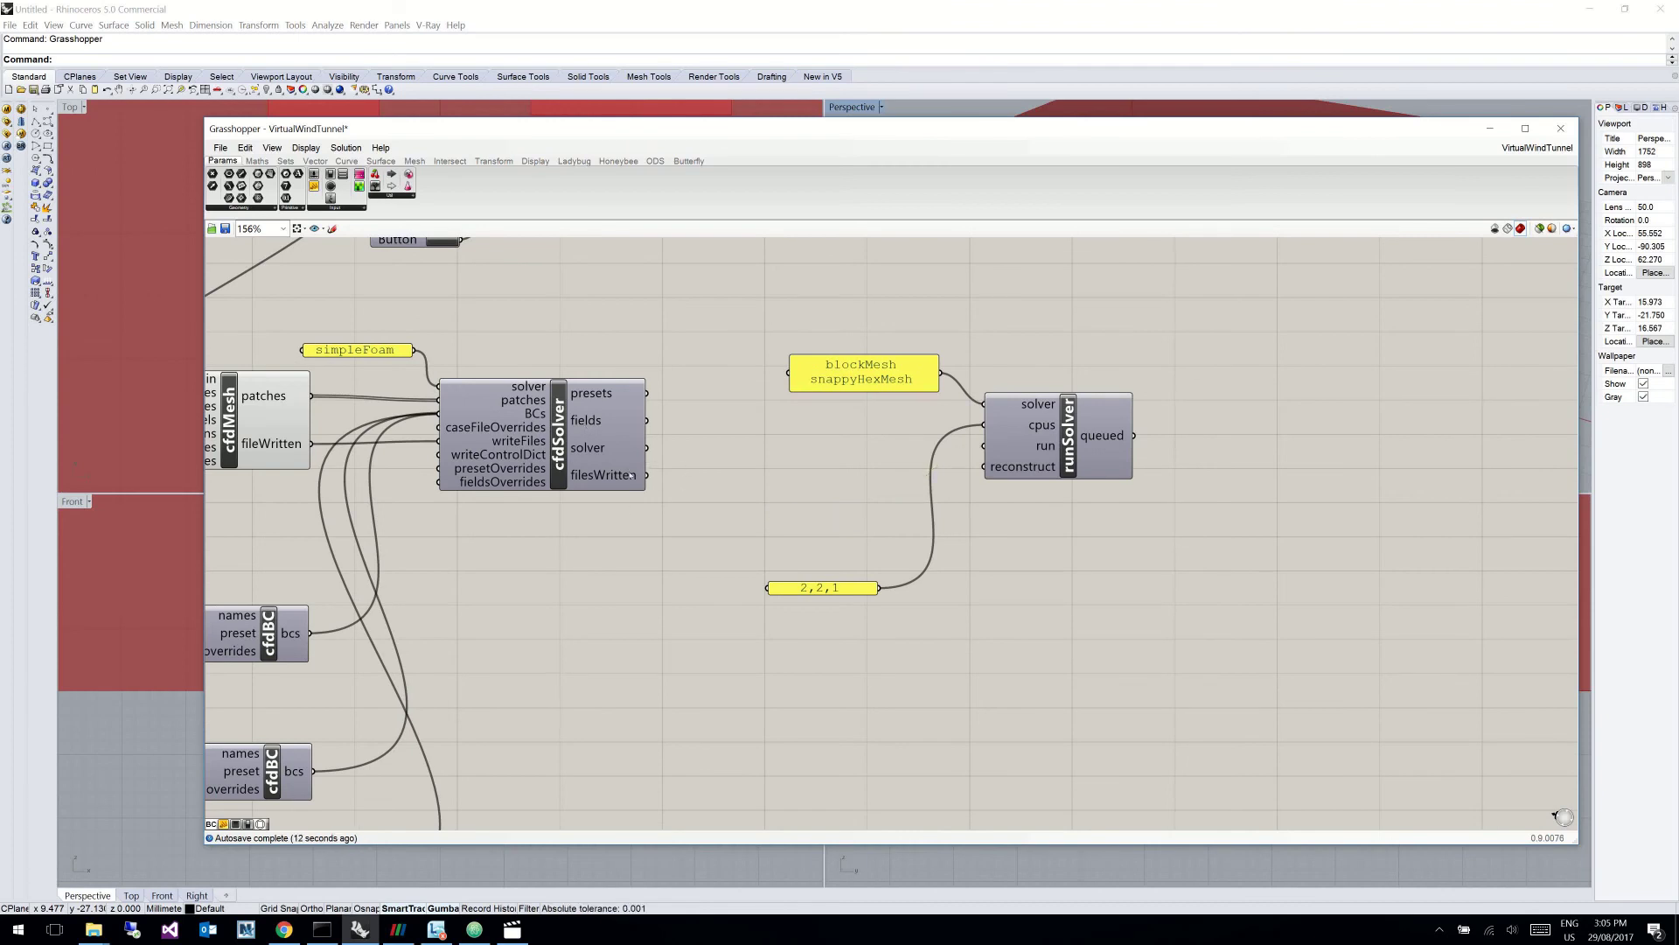
pyautogui.moveTo(647, 475); pyautogui.dragTo(989, 446)
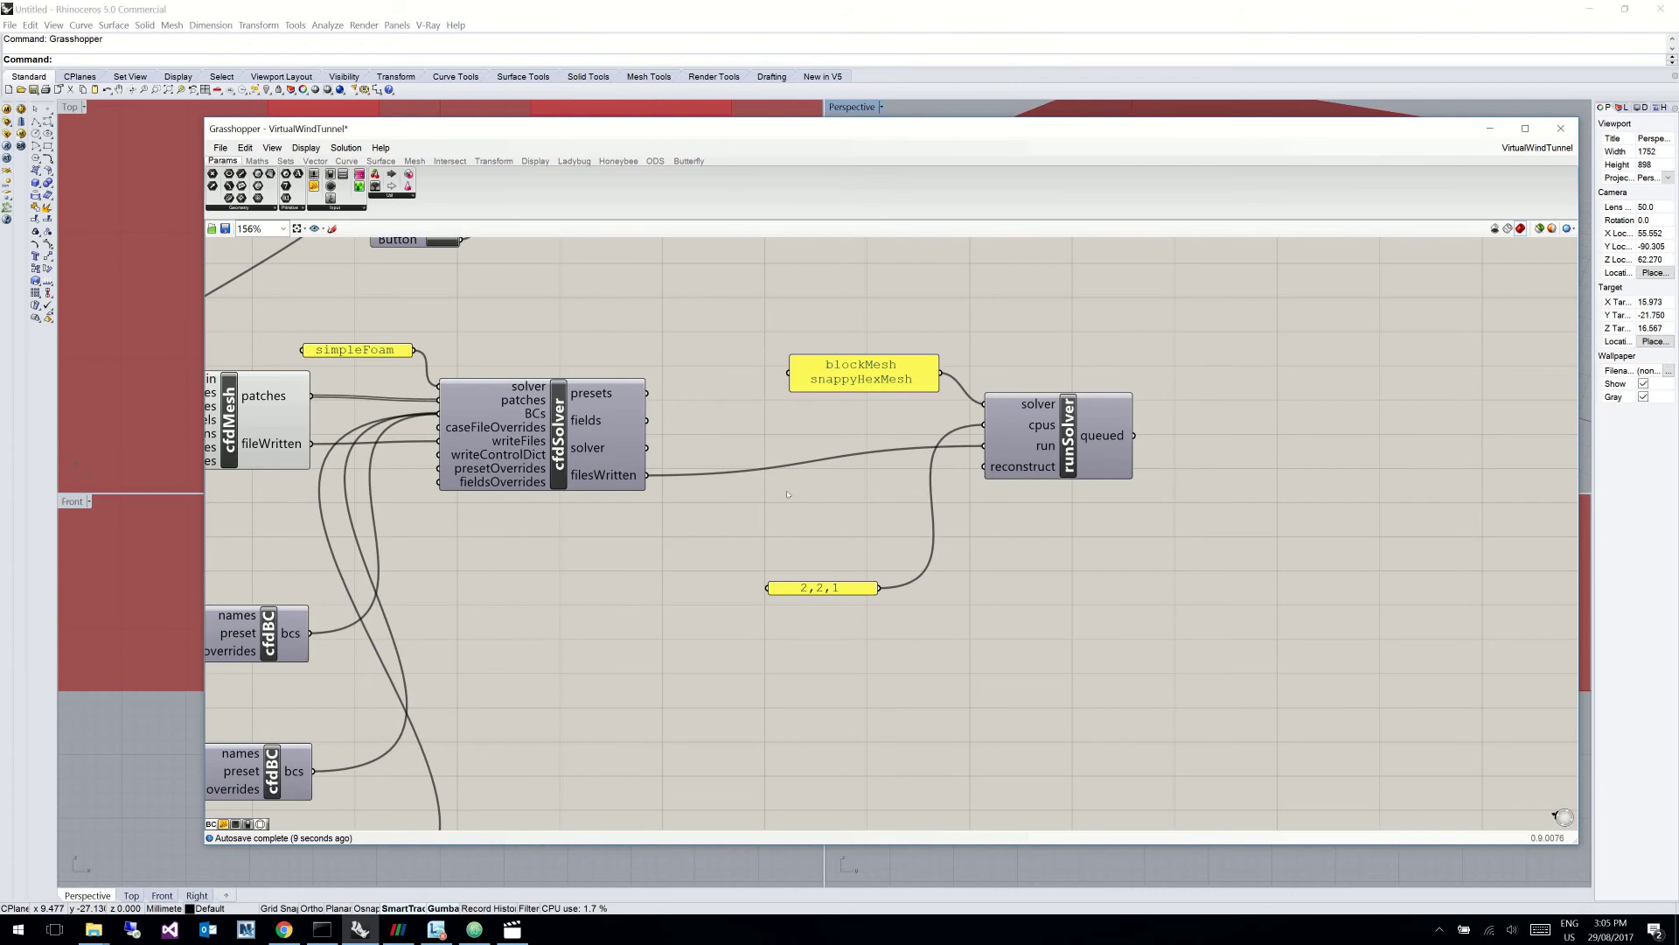
pyautogui.scroll(-2, 788, 489)
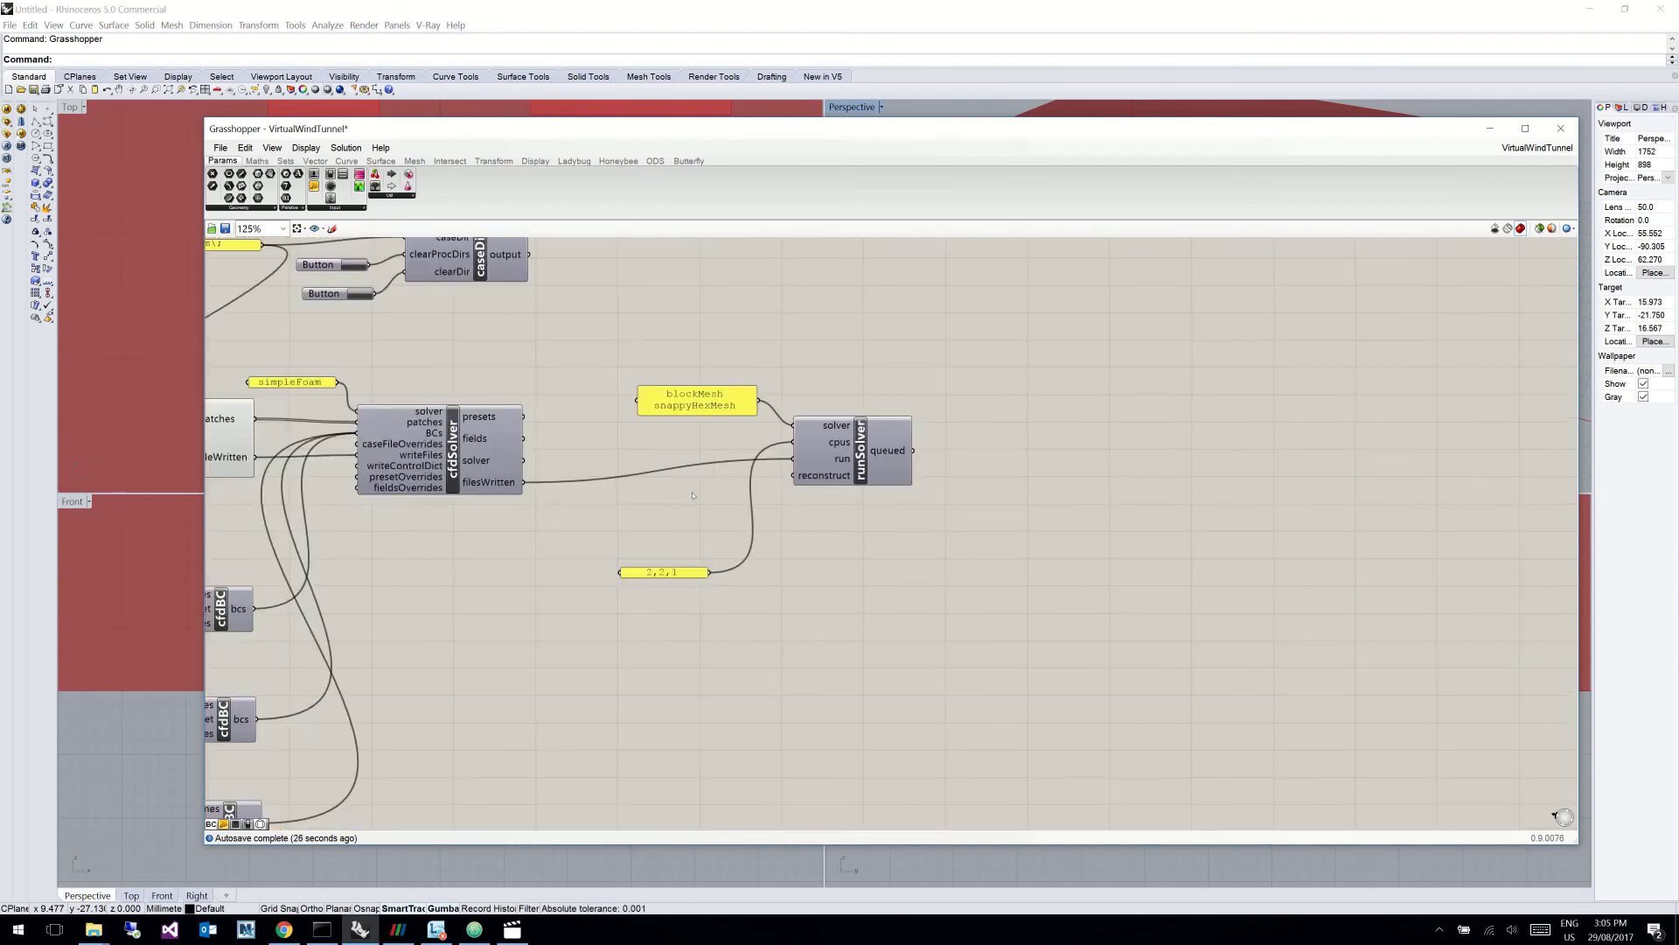
# Step: Add a virtualWindTunnel component beside runSolver and connect runSolver's queued output to its run input
pyautogui.doubleClick(1103, 518)
pyautogui.write('virtu')
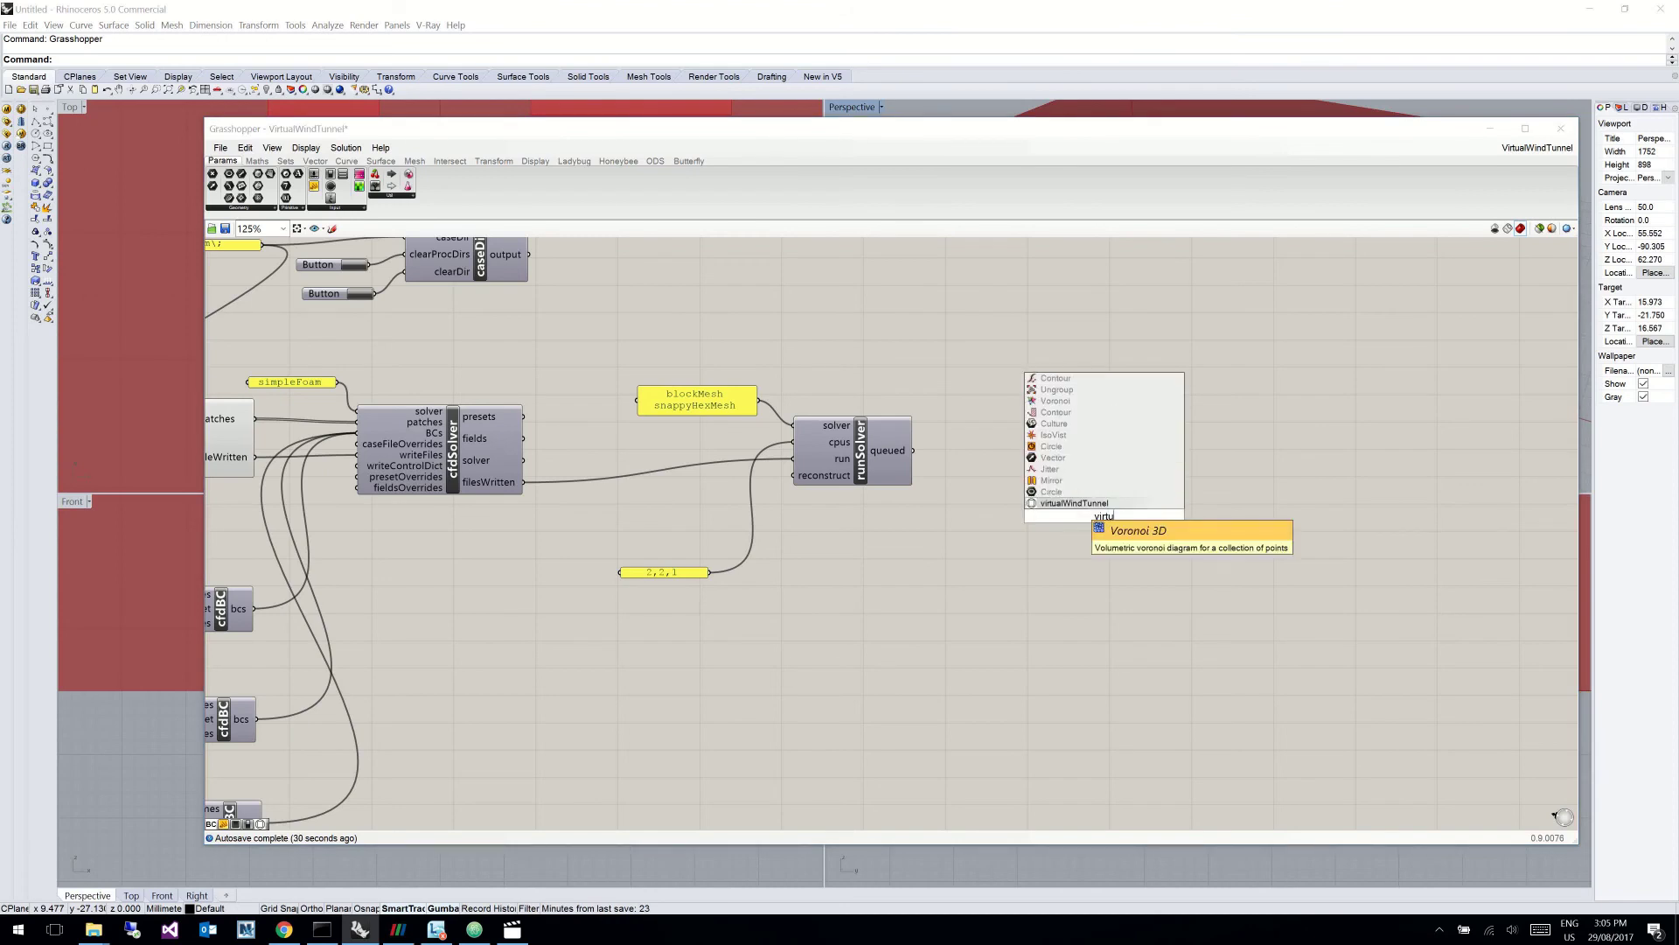
pyautogui.click(1080, 508)
pyautogui.click(1075, 502)
pyautogui.moveTo(1075, 503); pyautogui.dragTo(1098, 440)
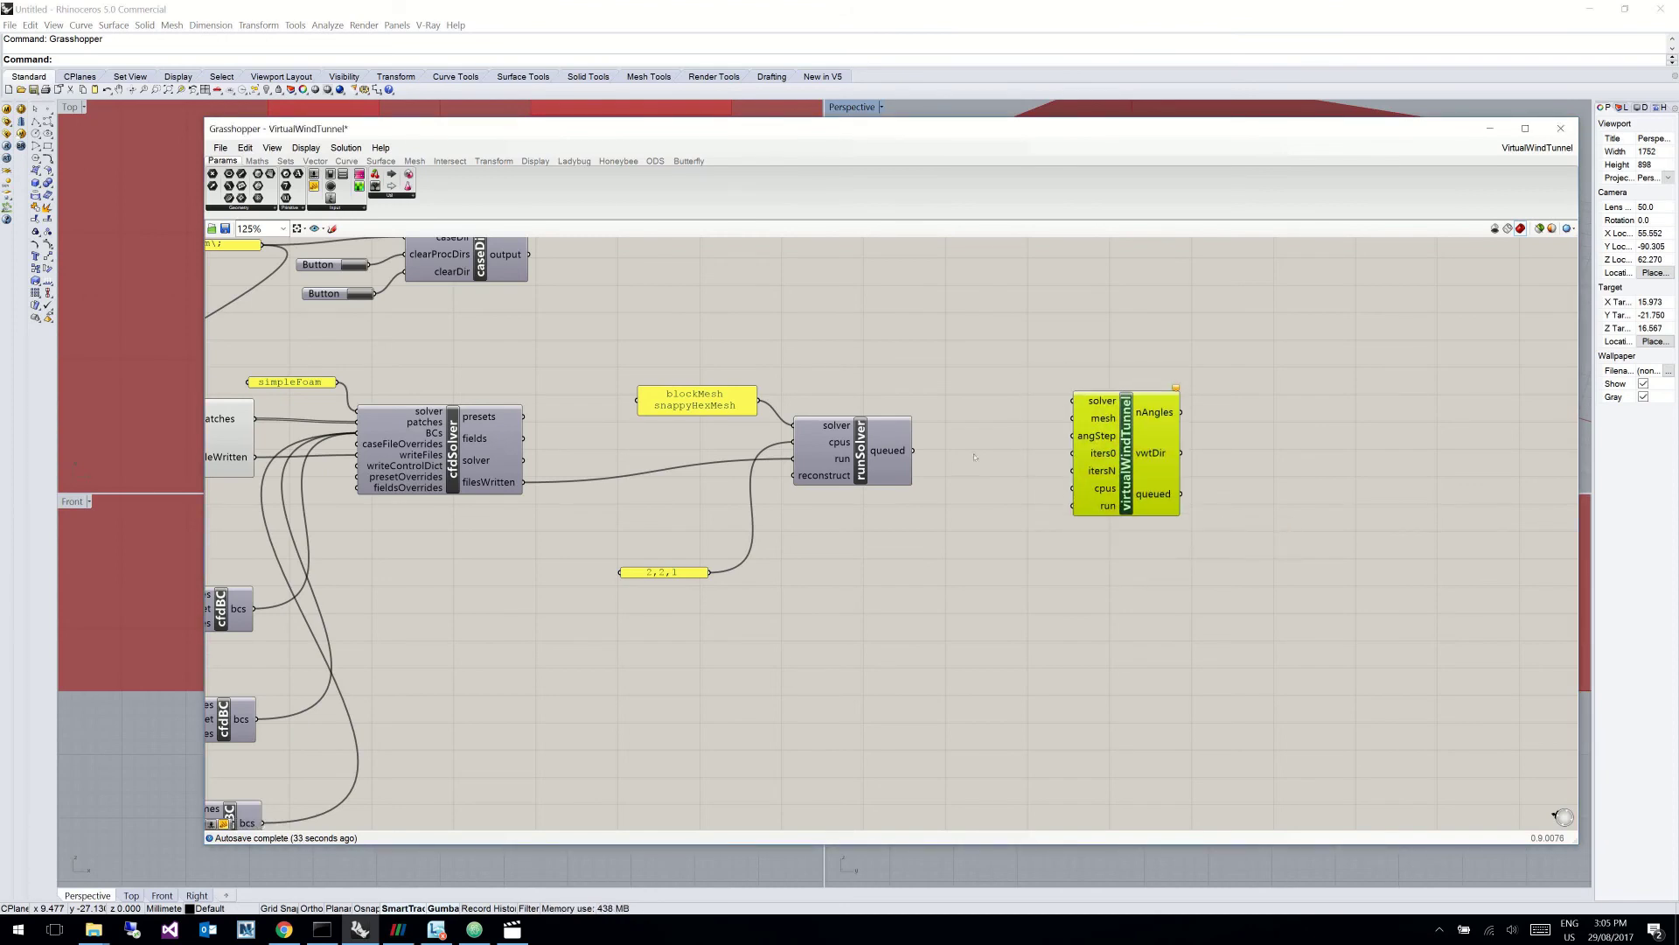
pyautogui.moveTo(914, 451); pyautogui.dragTo(1102, 494)
pyautogui.moveTo(1089, 470); pyautogui.dragTo(1098, 497, button='right')
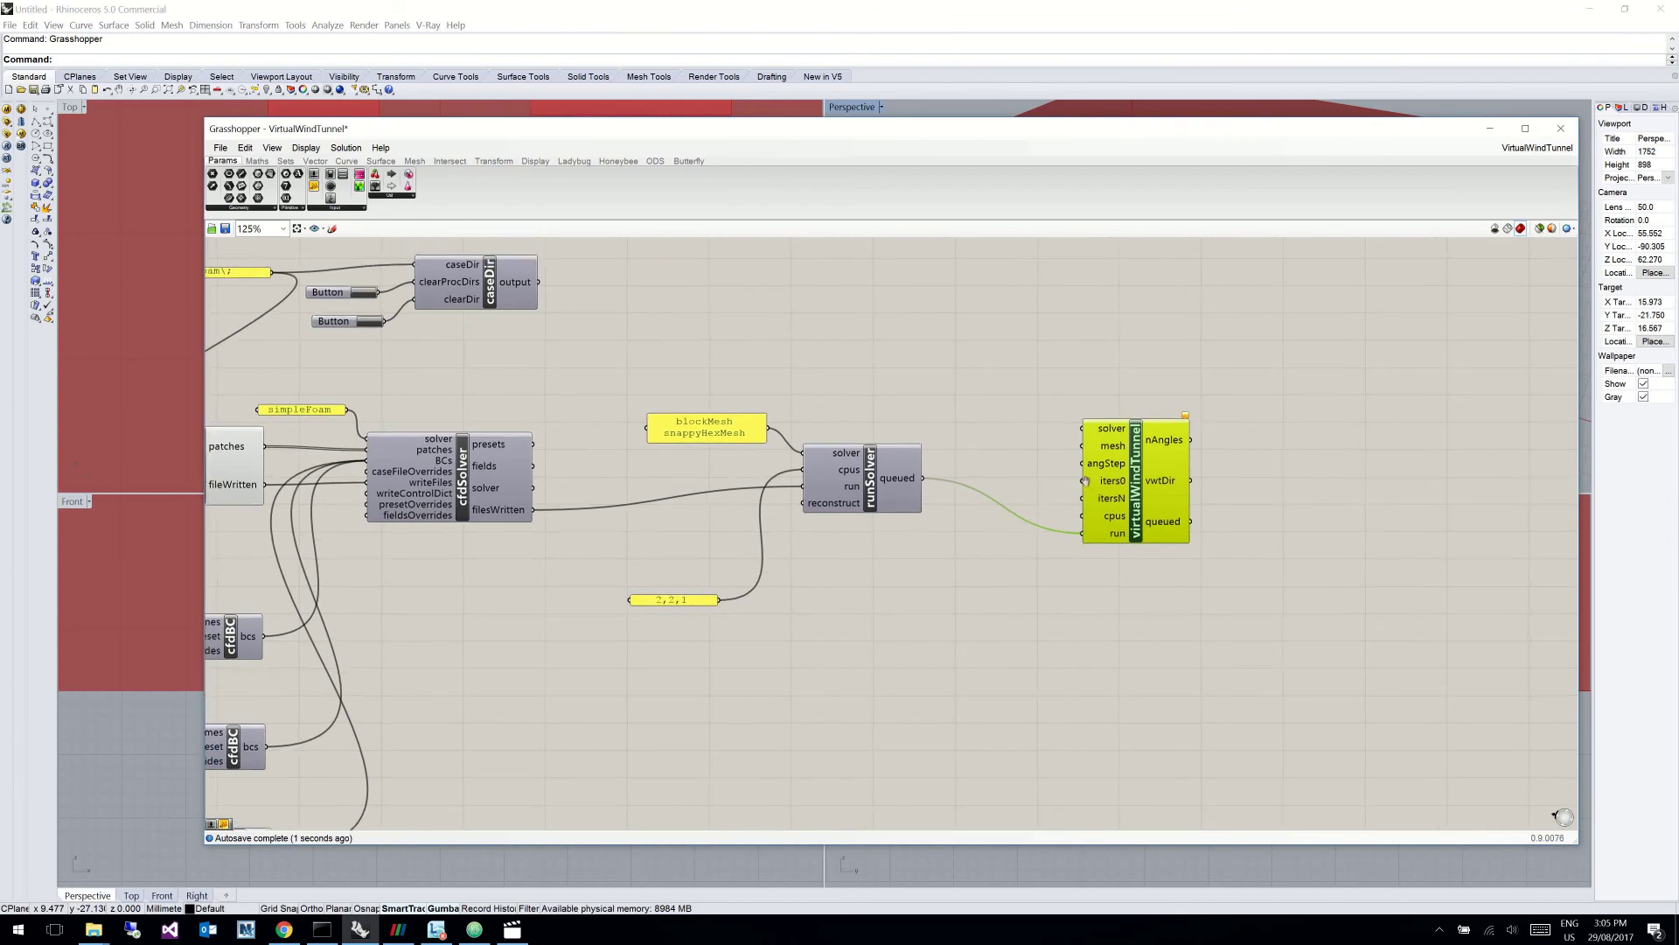
# Step: Feed virtualWindTunnel's cpus input from the 2,2,1 panel and its solver input from cfdSolver's solver output
pyautogui.click(758, 549)
pyautogui.moveTo(719, 600); pyautogui.dragTo(1087, 540)
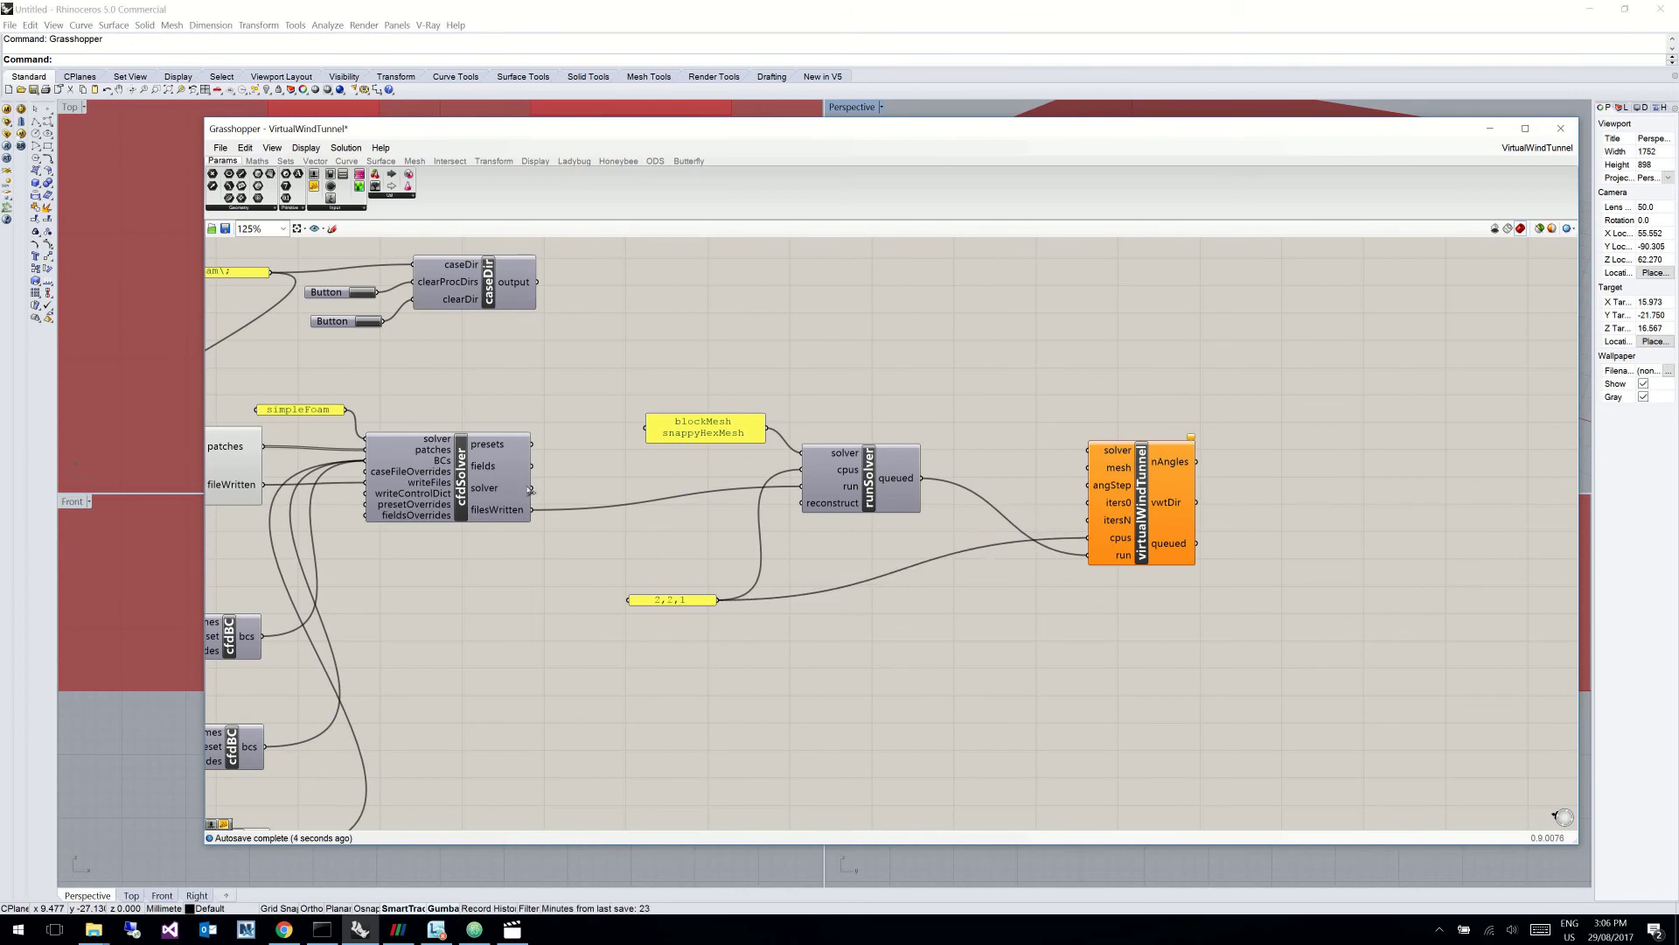
pyautogui.moveTo(532, 488); pyautogui.dragTo(1089, 451)
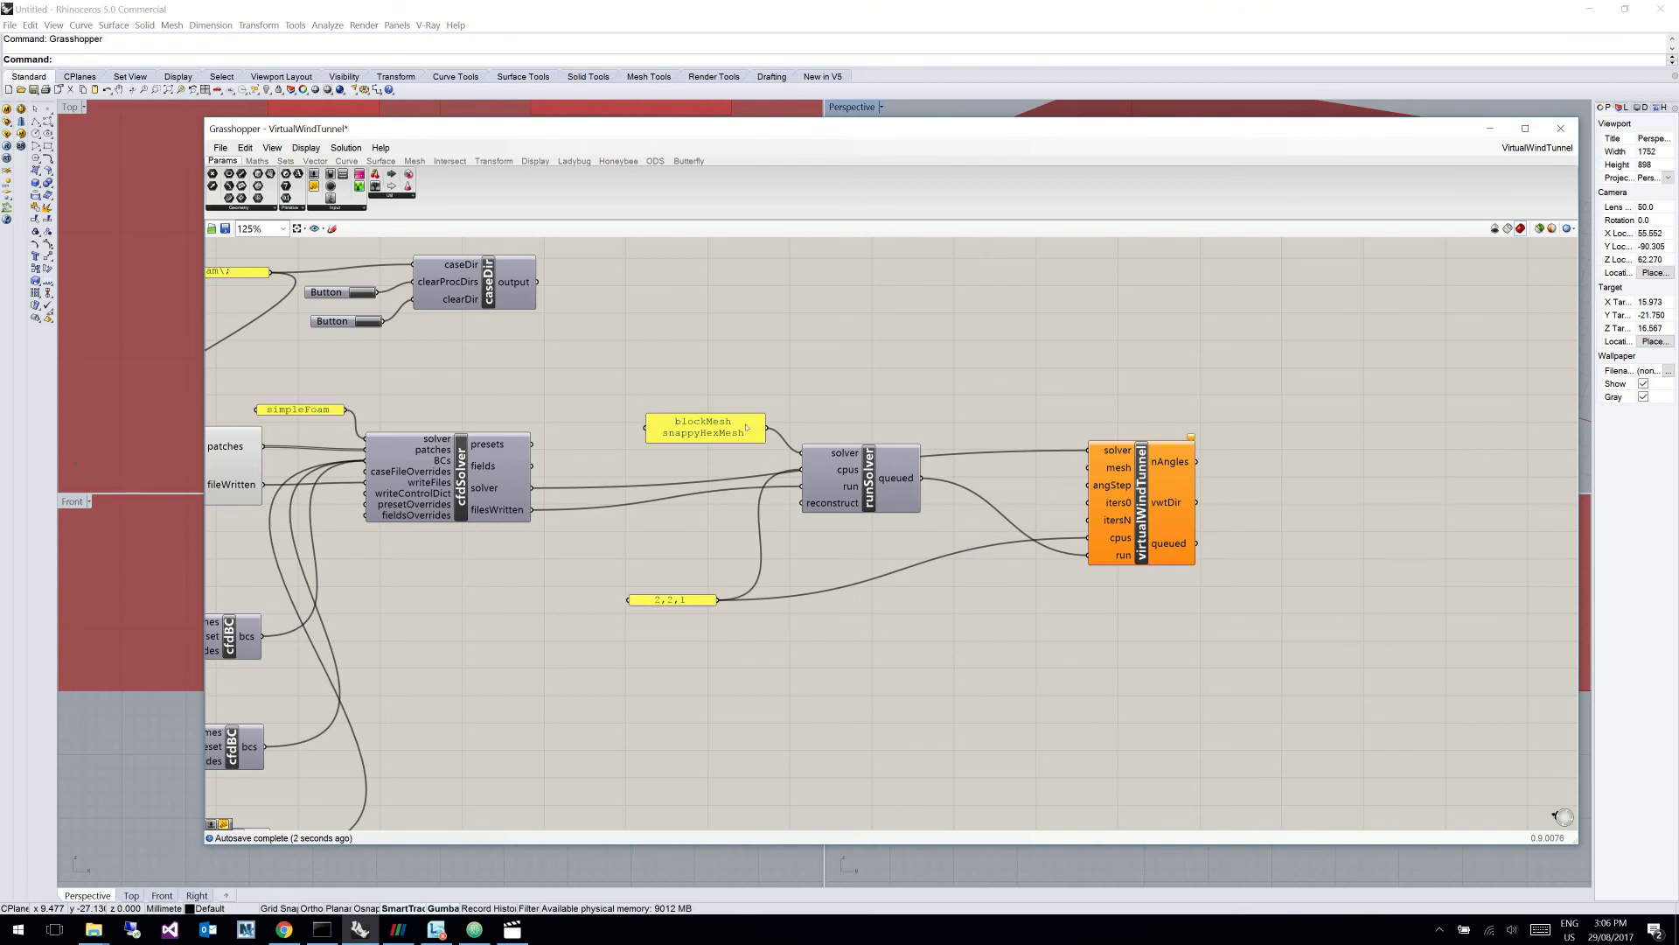
# Step: Connect the domain component's vwtDims output to virtualWindTunnel's mesh input
pyautogui.scroll(-1, 786, 333)
pyautogui.moveTo(832, 346); pyautogui.dragTo(993, 377, button='right')
pyautogui.moveTo(836, 378); pyautogui.dragTo(936, 408, button='right')
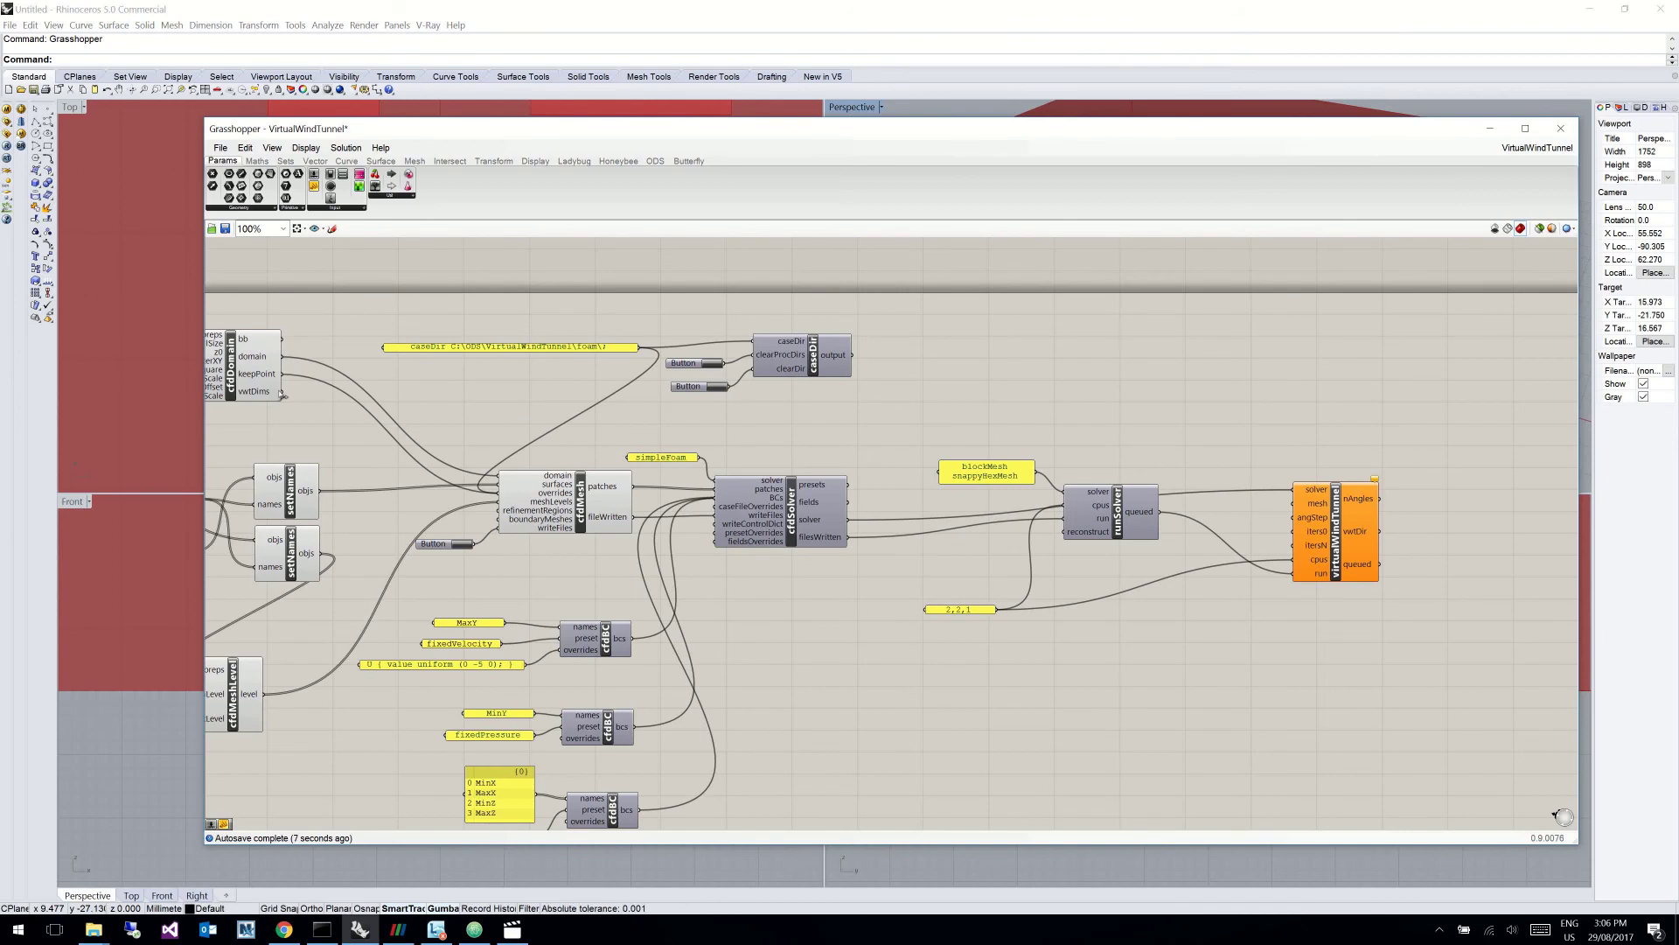
pyautogui.moveTo(282, 393); pyautogui.dragTo(1296, 503)
pyautogui.moveTo(1210, 414); pyautogui.dragTo(951, 346, button='right')
pyautogui.scroll(2, 953, 350)
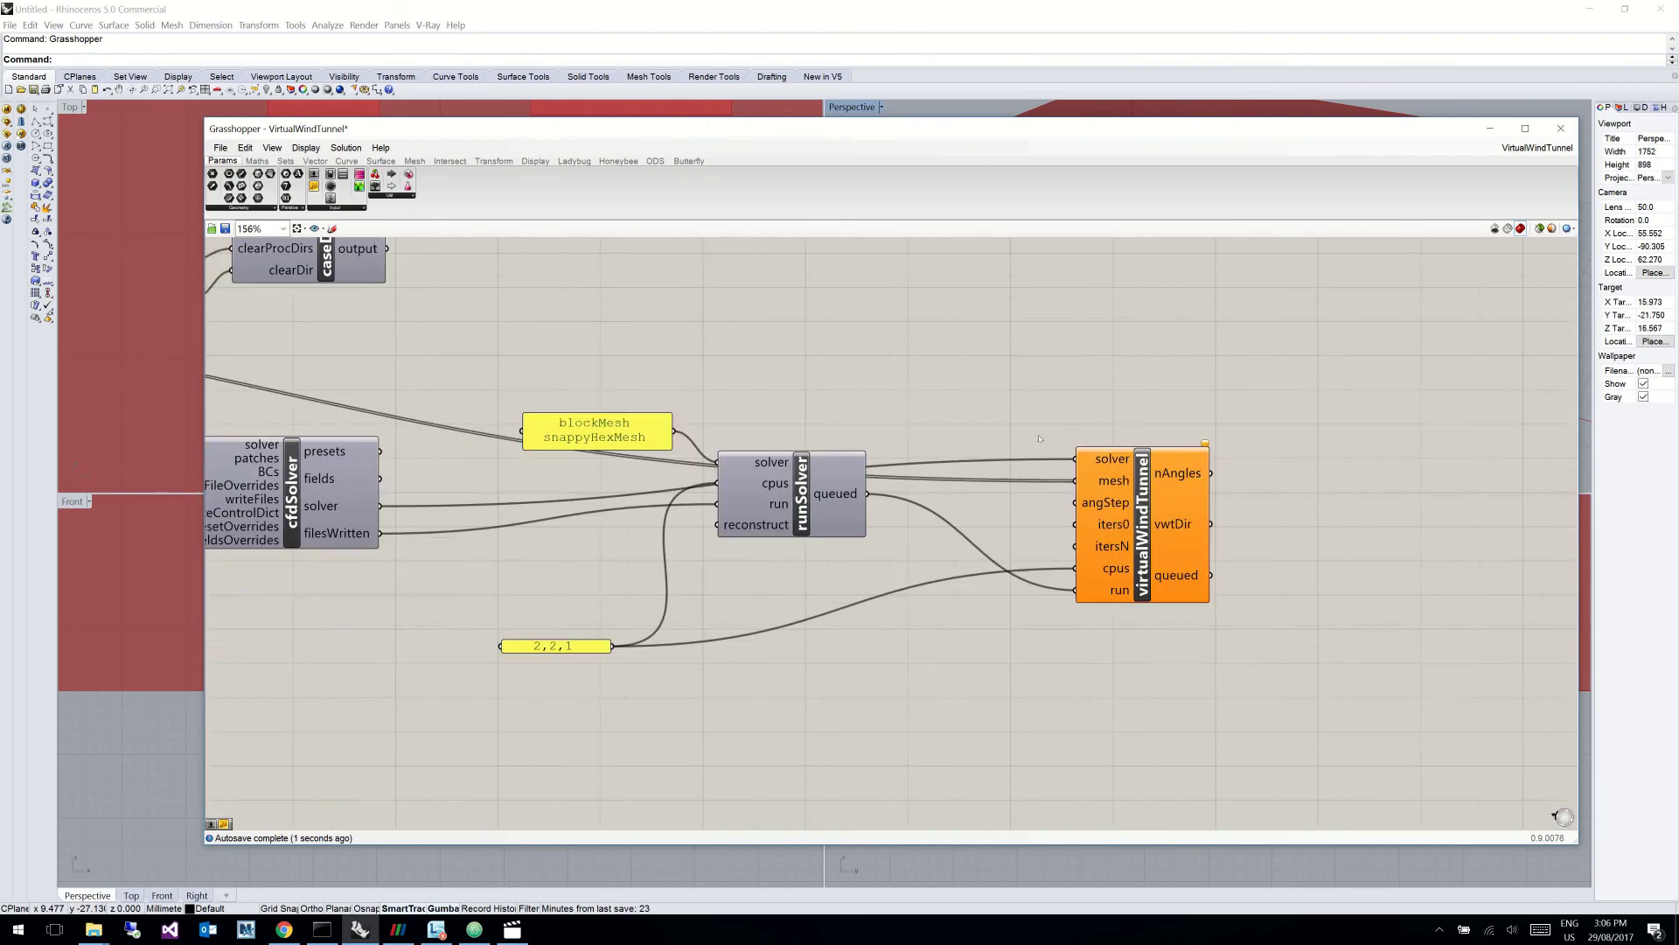
# Step: Create a number slider with the value 14 and connect it to virtualWindTunnel's angStep input
pyautogui.doubleClick(998, 507)
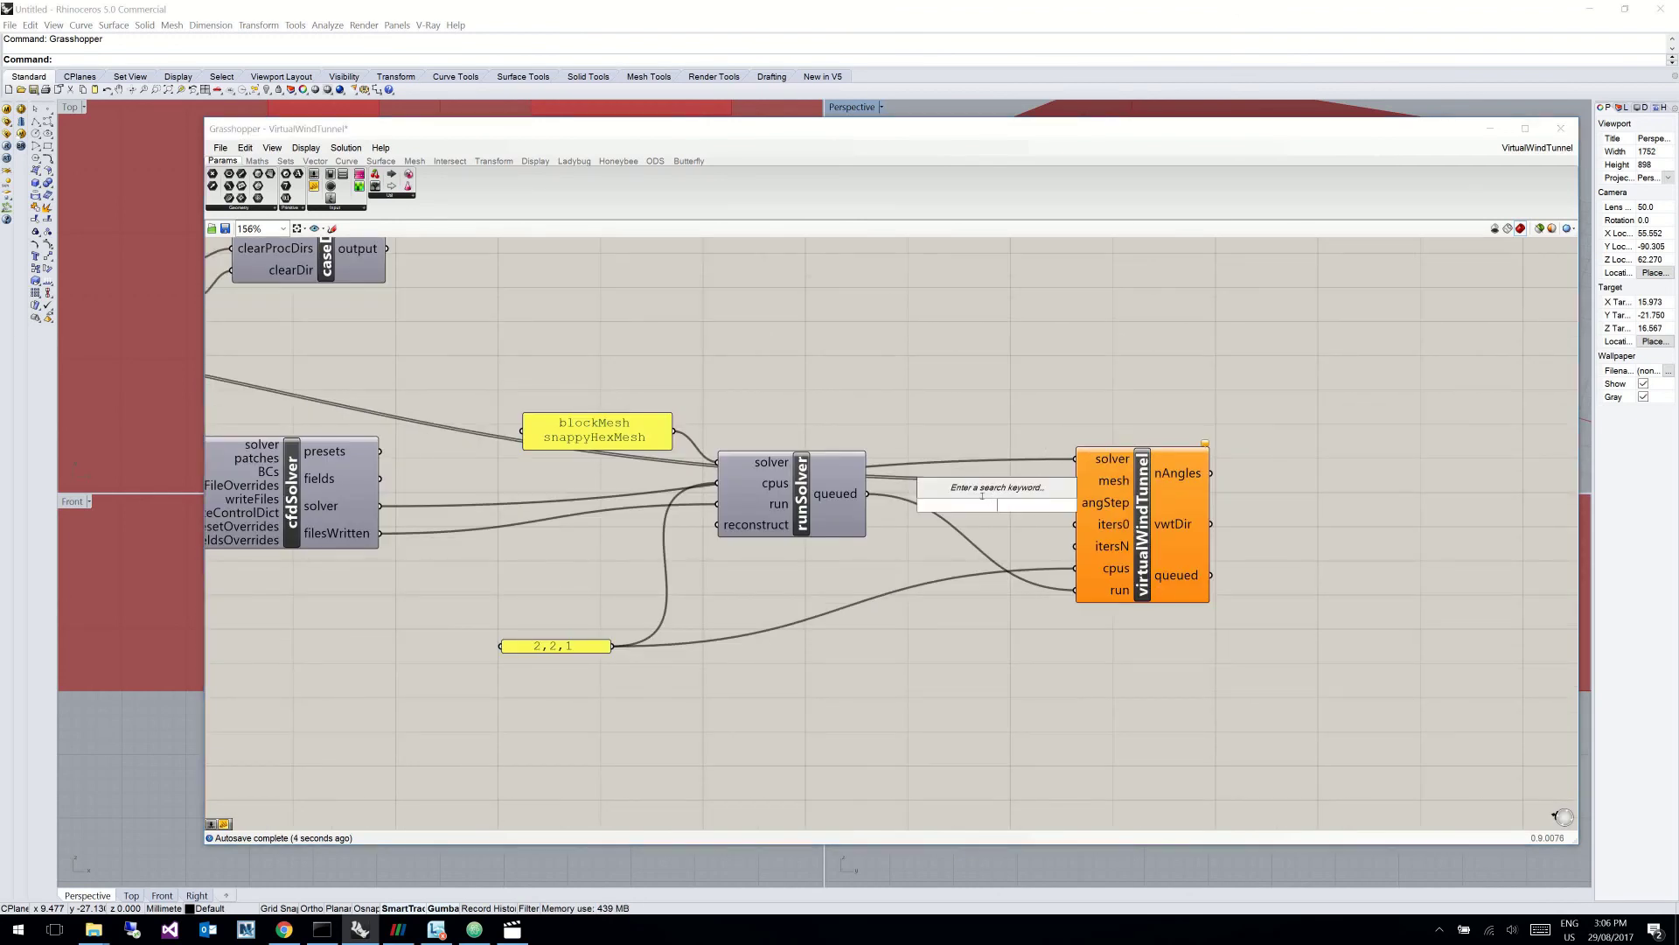
pyautogui.write('14')
pyautogui.press('Return')
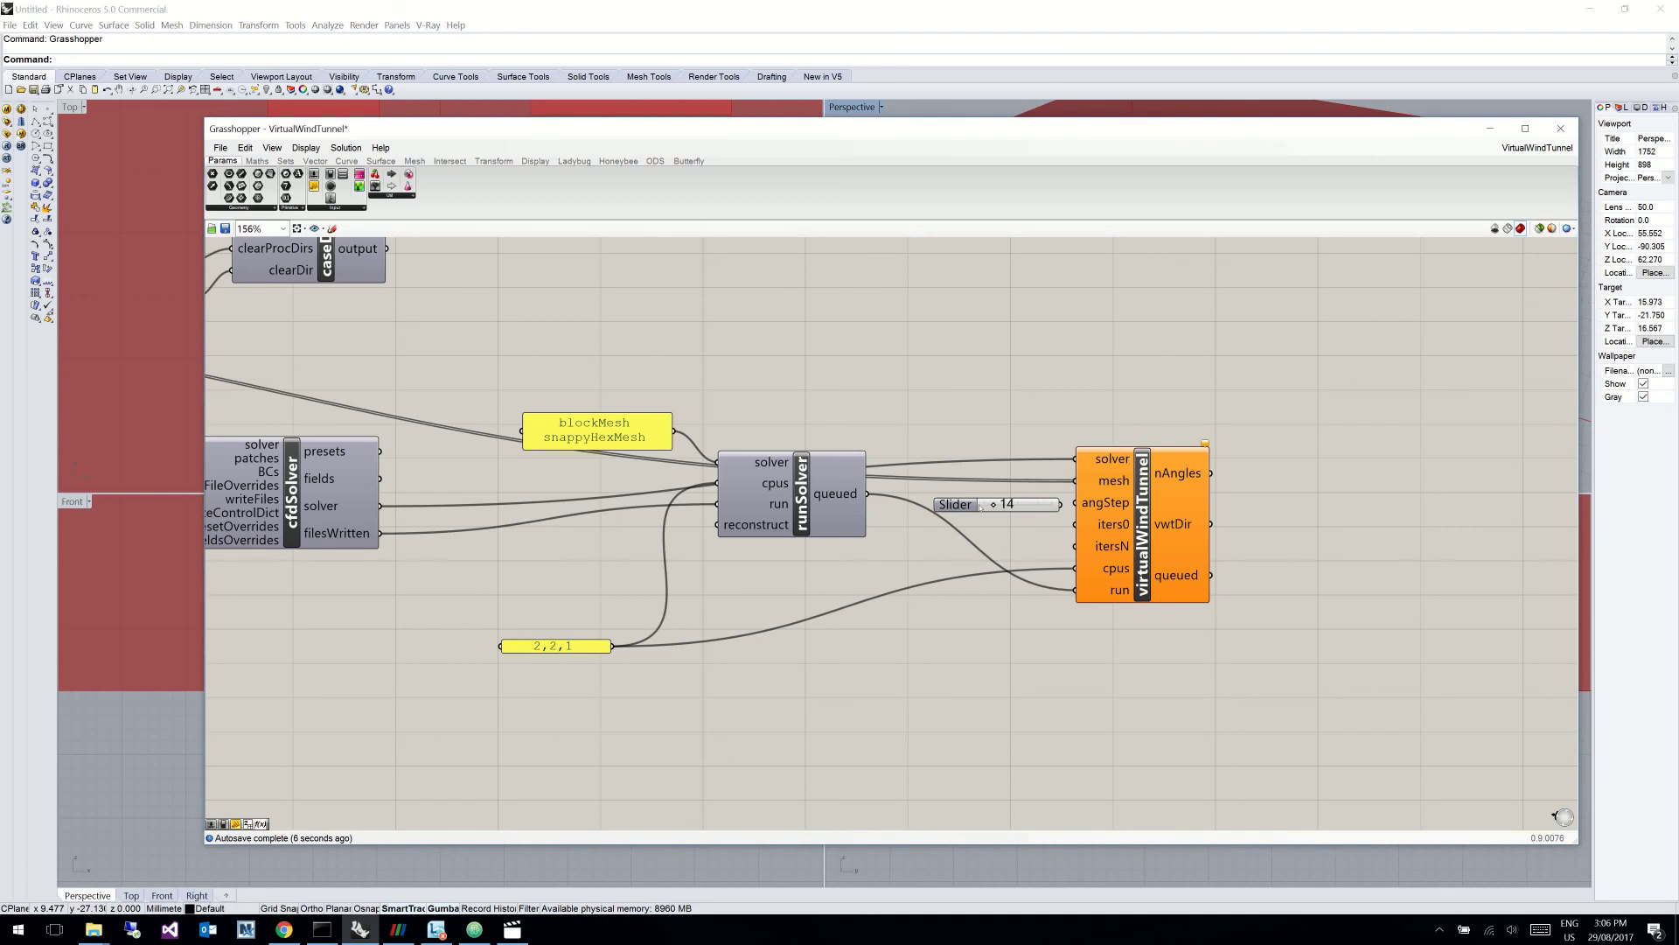
pyautogui.moveTo(1012, 507); pyautogui.dragTo(1076, 503)
pyautogui.moveTo(1279, 530); pyautogui.dragTo(1006, 527, button='right')
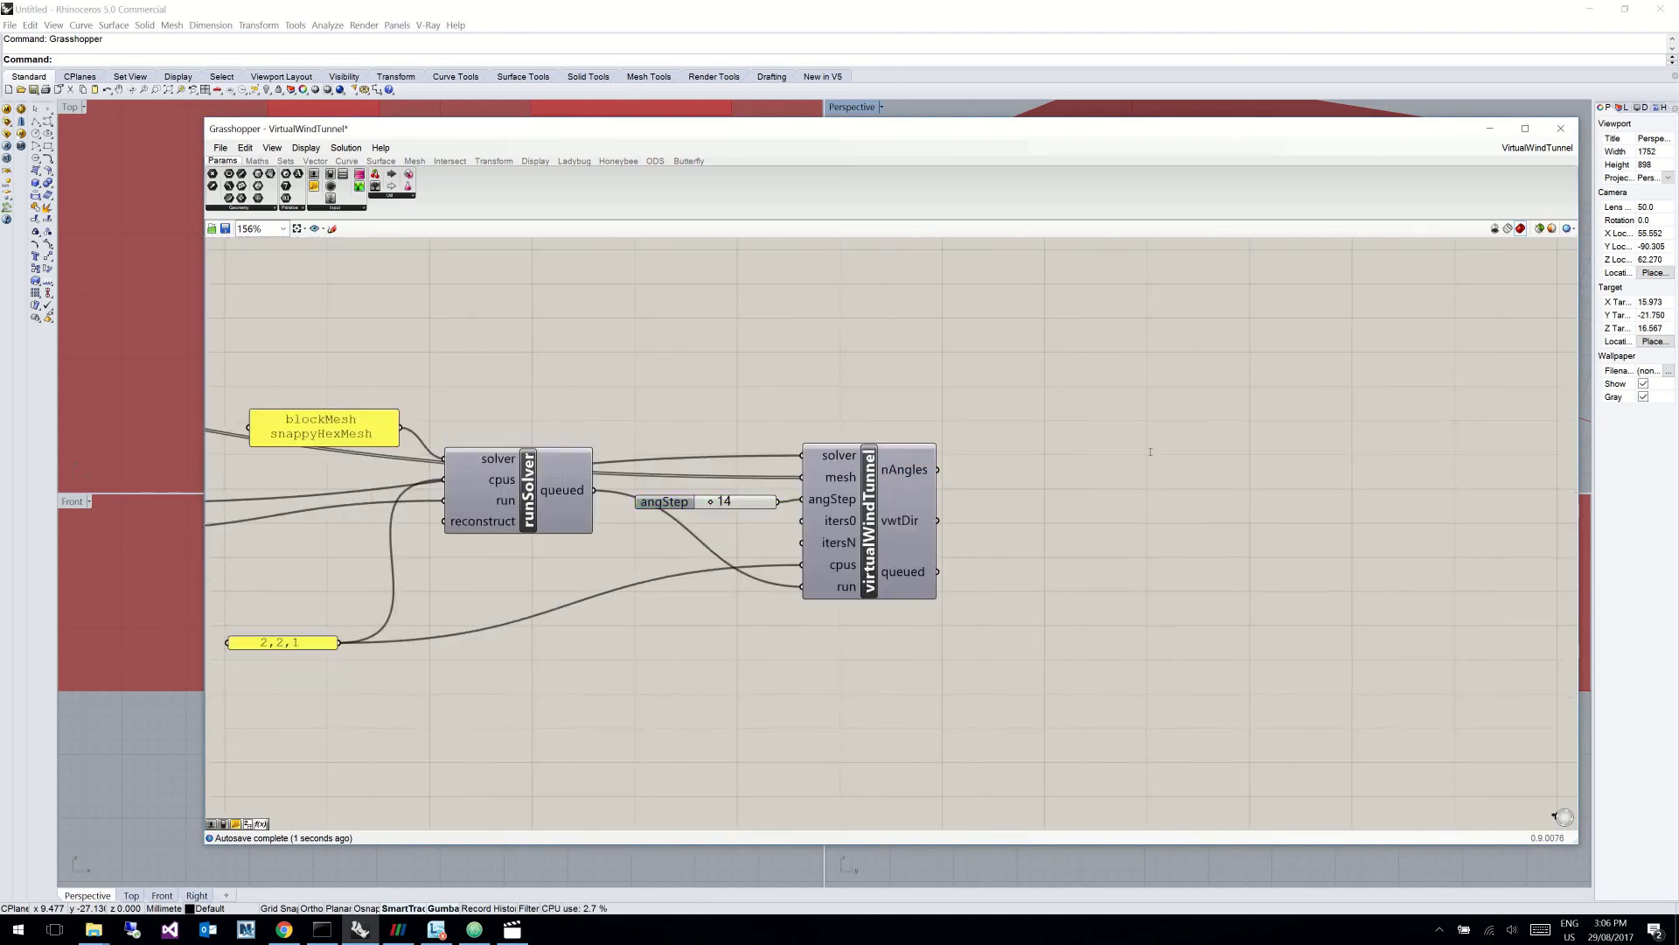
# Step: Add a Panel beside virtualWindTunnel, connect the nAngles output to it and shrink it to fit its text
pyautogui.doubleClick(1109, 457)
pyautogui.write('oanel')
pyautogui.press('Return')
pyautogui.moveTo(938, 470); pyautogui.dragTo(1103, 457)
pyautogui.moveTo(1249, 481); pyautogui.dragTo(1233, 435)
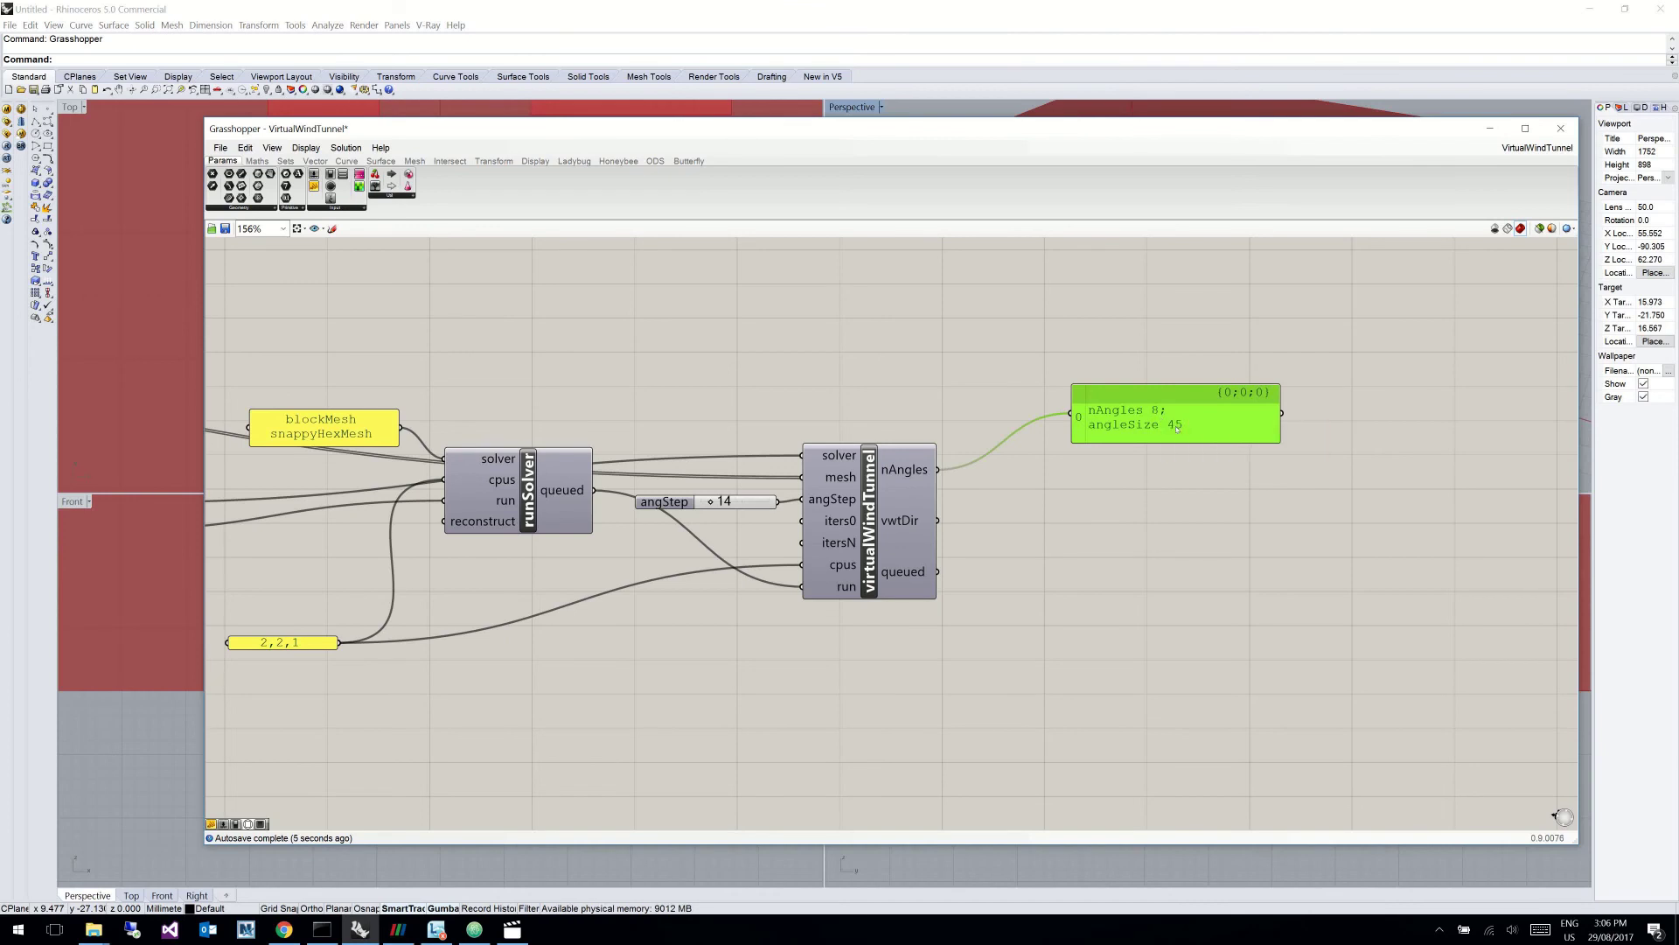
# Step: Try an angStep value of 8 against the building model in Rhino, and return the slider to 14
pyautogui.moveTo(713, 503); pyautogui.dragTo(717, 500)
pyautogui.moveTo(717, 499); pyautogui.dragTo(706, 500)
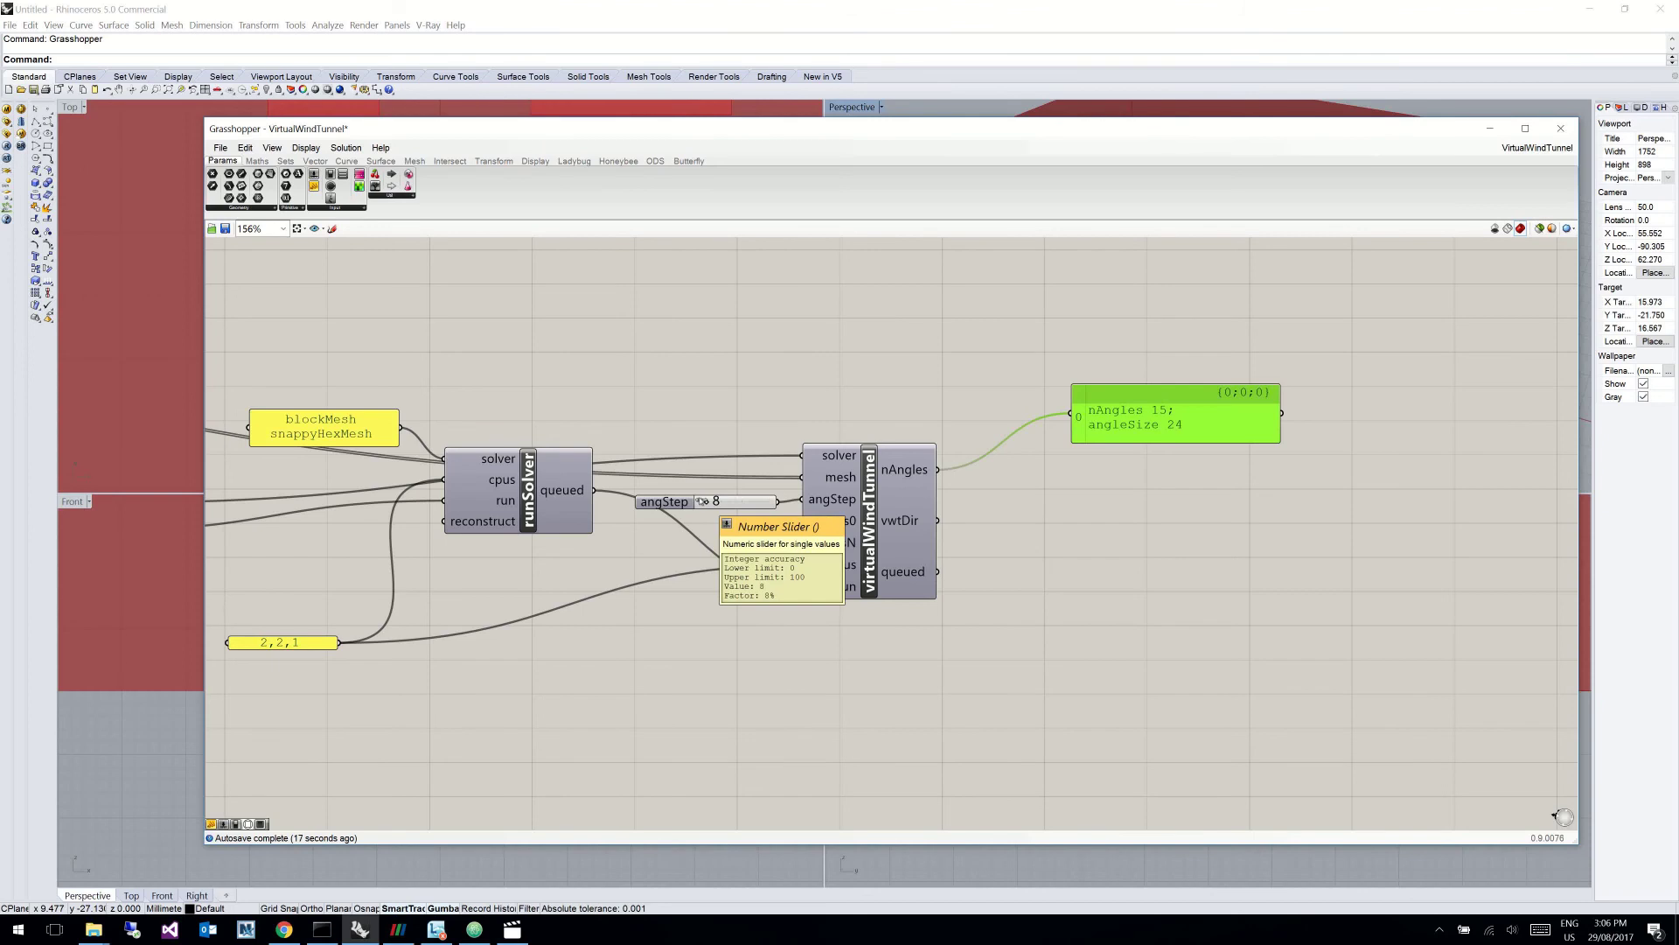
pyautogui.moveTo(630, 377); pyautogui.dragTo(1130, 549, button='right')
pyautogui.moveTo(1364, 128); pyautogui.dragTo(1318, 329)
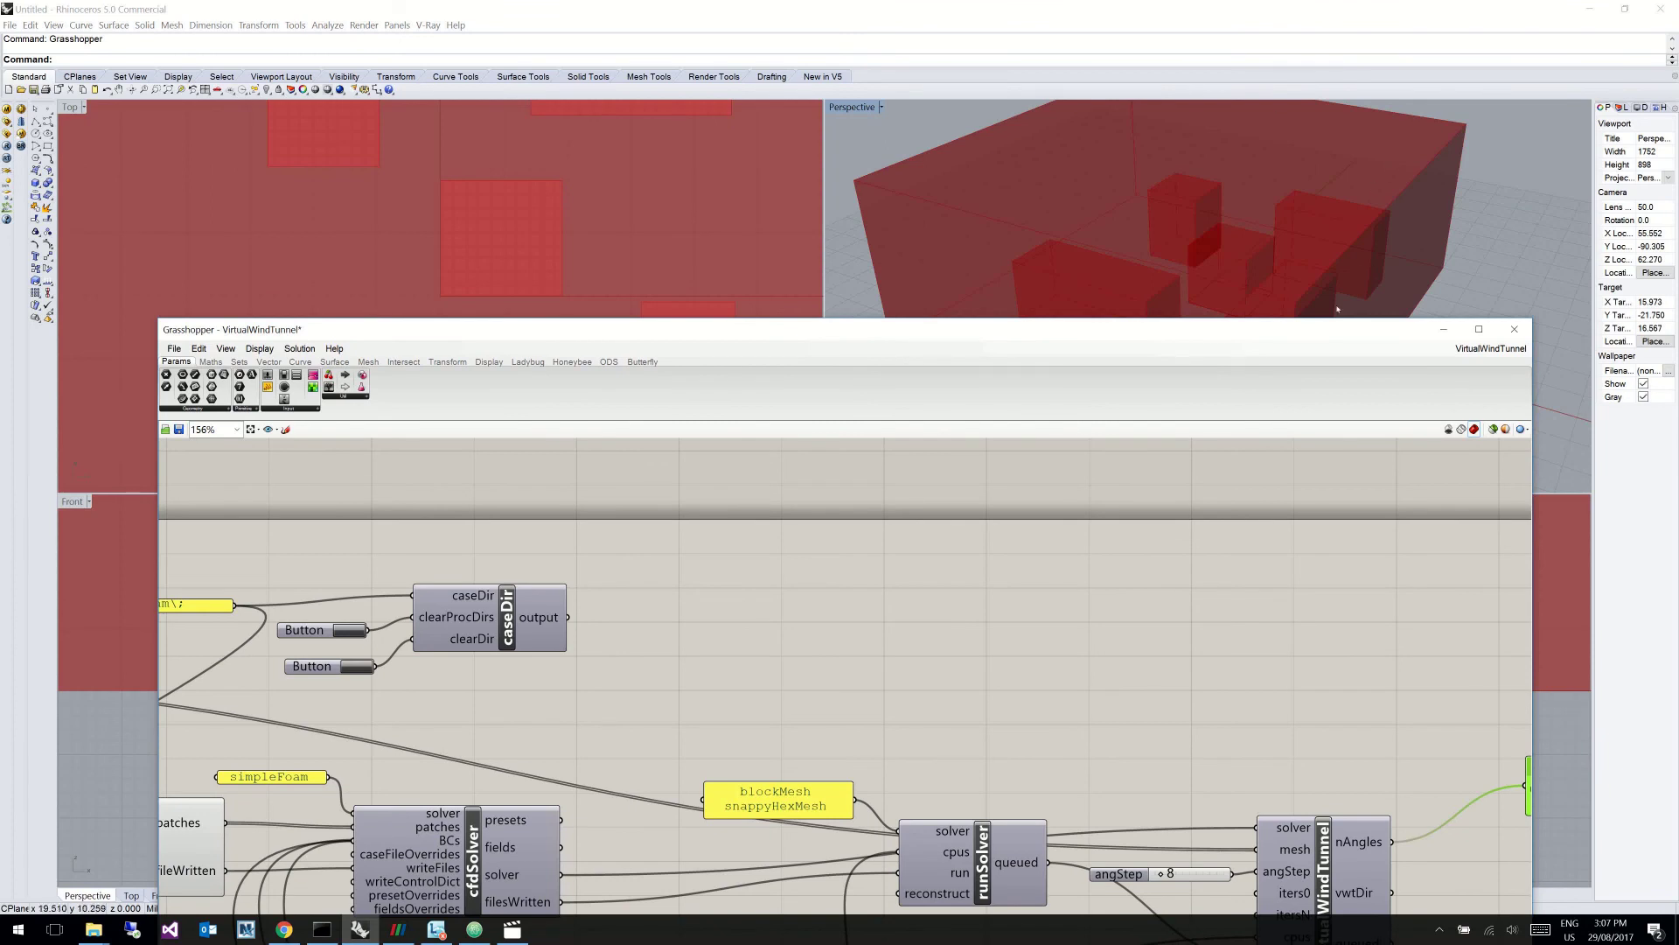
pyautogui.moveTo(1331, 332); pyautogui.dragTo(1334, 344)
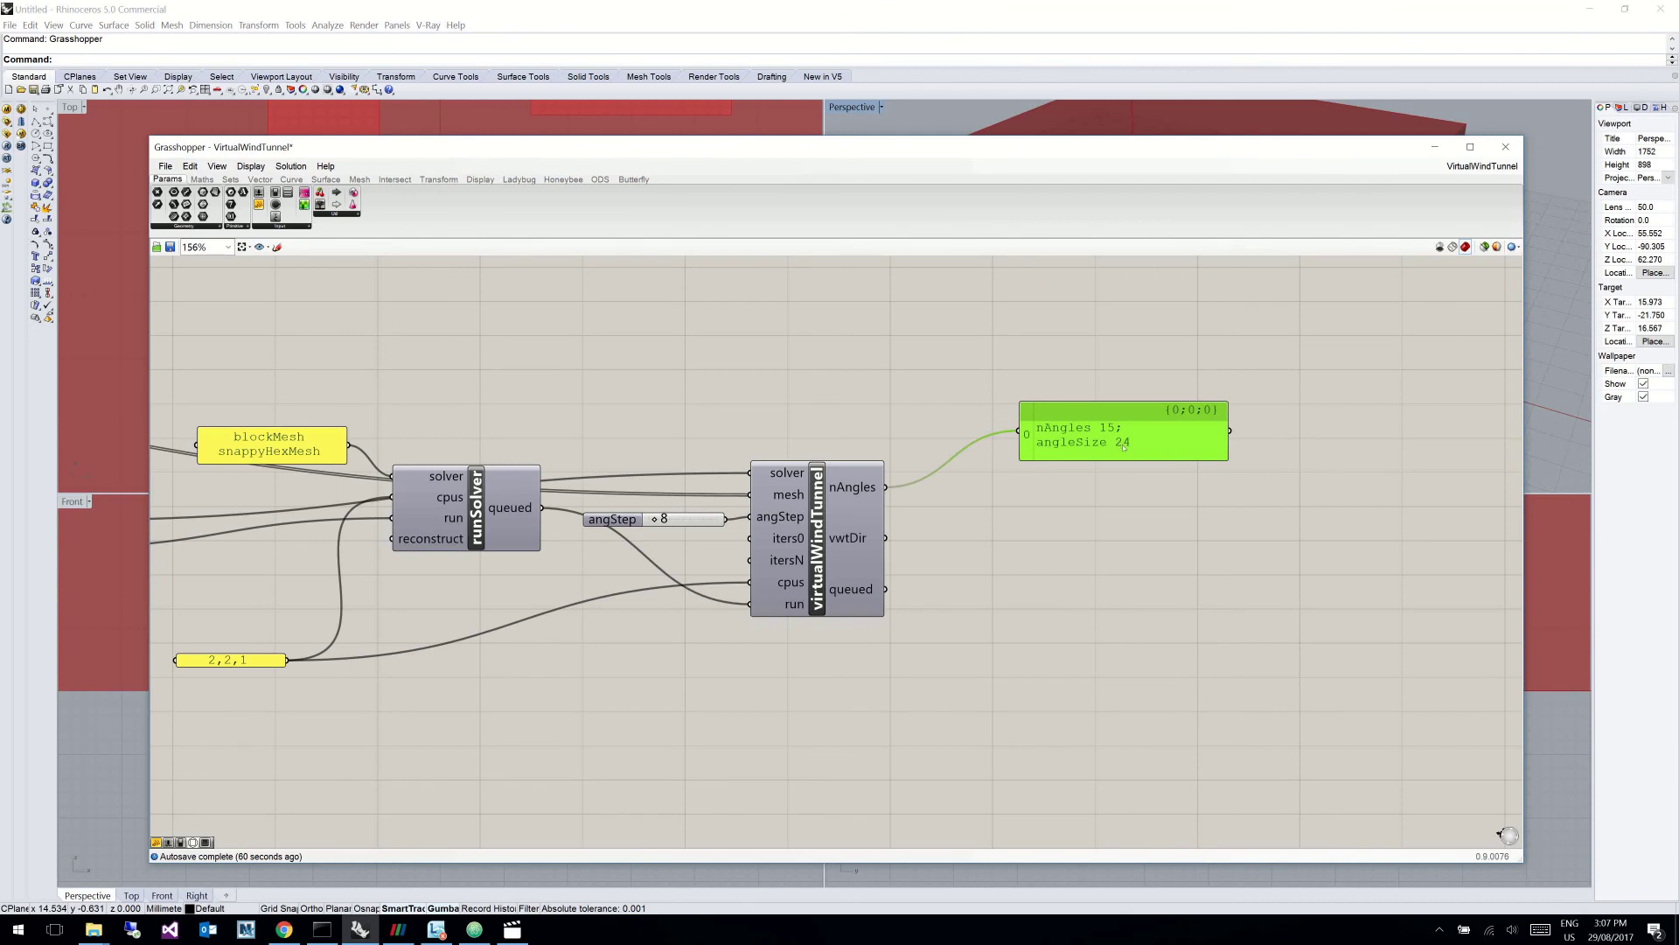
pyautogui.moveTo(654, 518); pyautogui.dragTo(659, 519)
# Step: Create a 0 to 100 slider set to 50 and connect it to virtualWindTunnel's iters0 and itersN inputs
pyautogui.doubleClick(657, 552)
pyautogui.write('0<50<100')
pyautogui.press('Return')
pyautogui.moveTo(693, 557)
pyautogui.mouseDown()
pyautogui.moveTo(749, 538)
pyautogui.moveTo(749, 560)
pyautogui.moveTo(712, 553)
pyautogui.mouseUp()
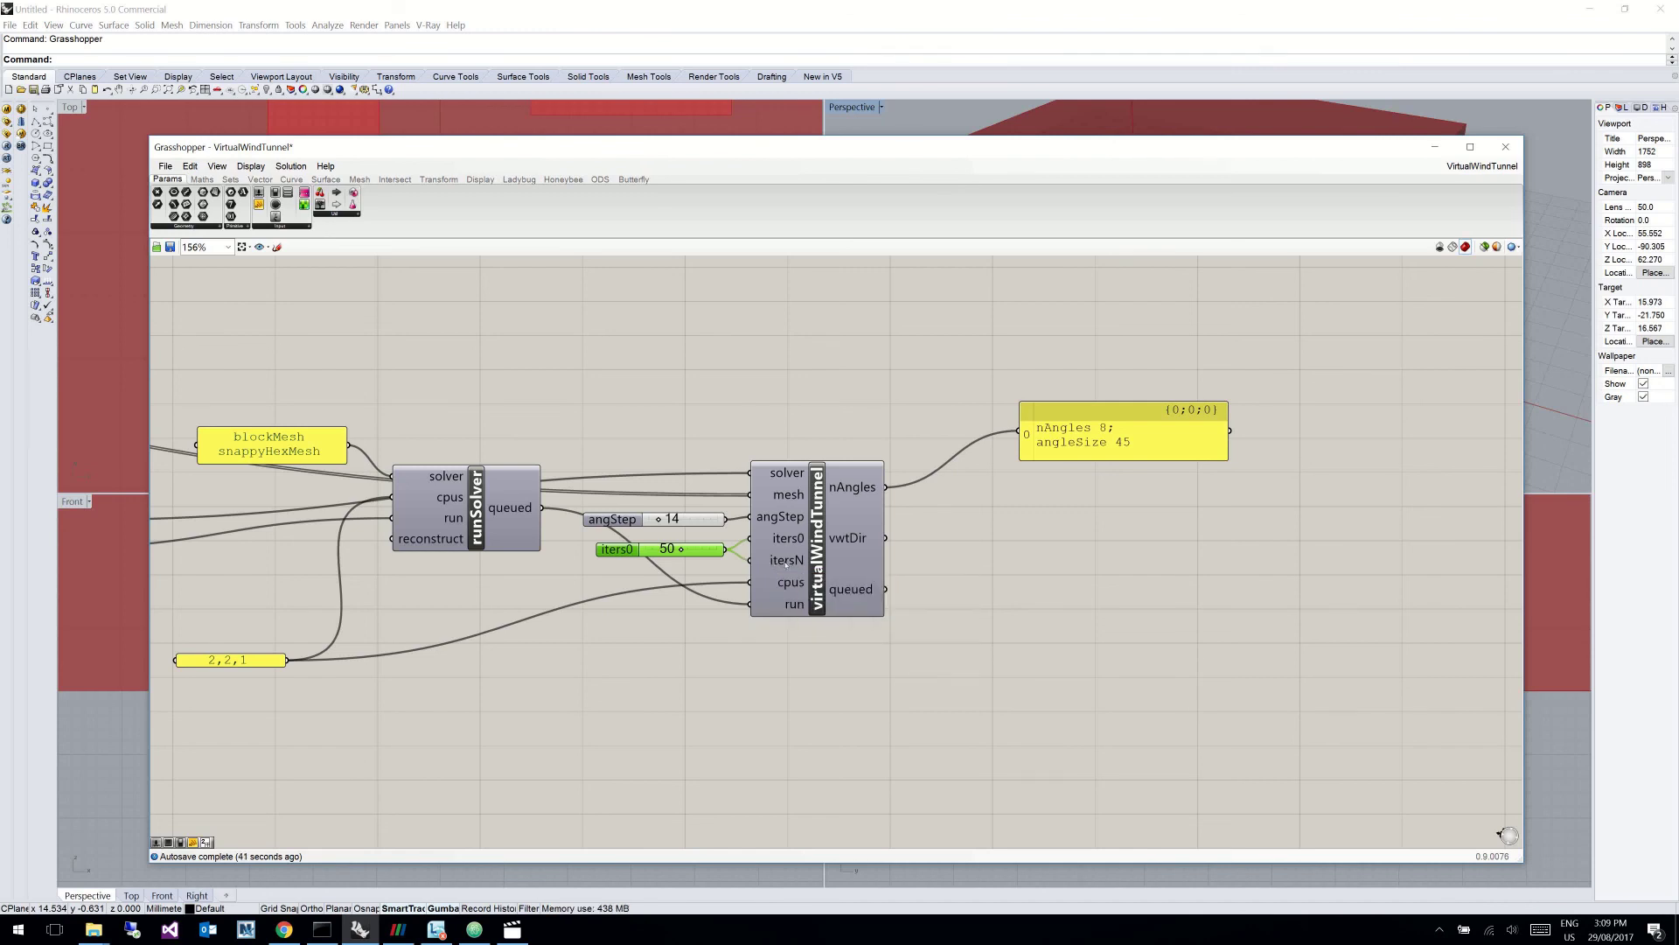
pyautogui.click(973, 590)
# Step: Switch to File Explorer and permanently delete the old VirtualWindTunnel folder from C:\ODS
pyautogui.scroll(-5, 973, 590)
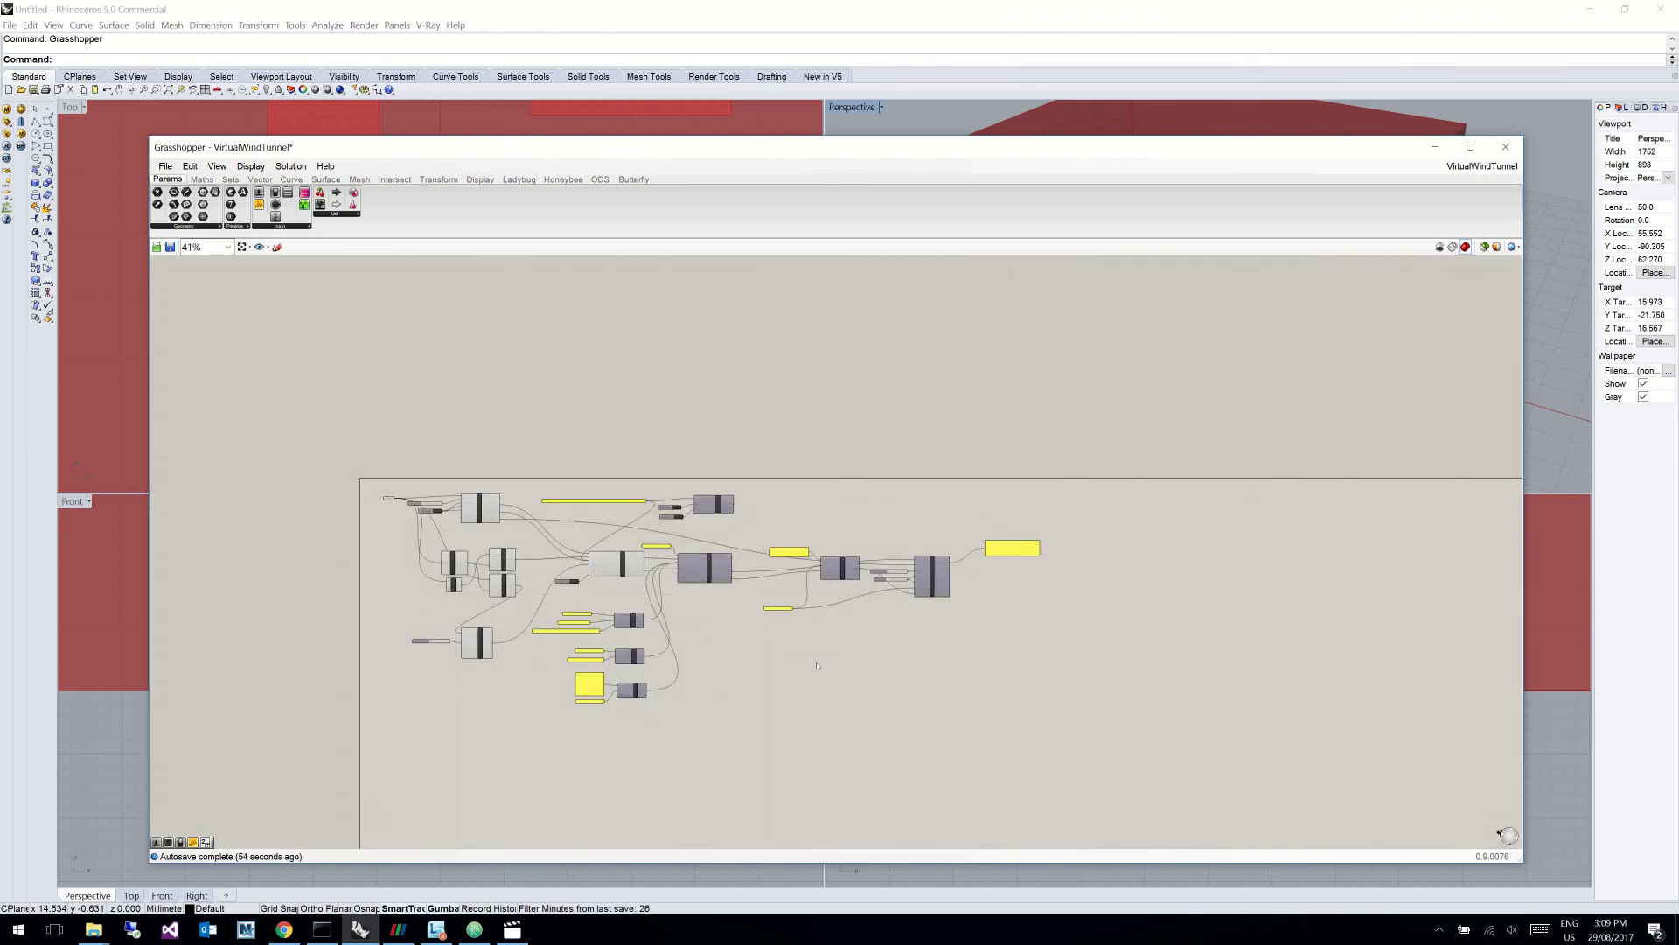
pyautogui.scroll(3, 853, 670)
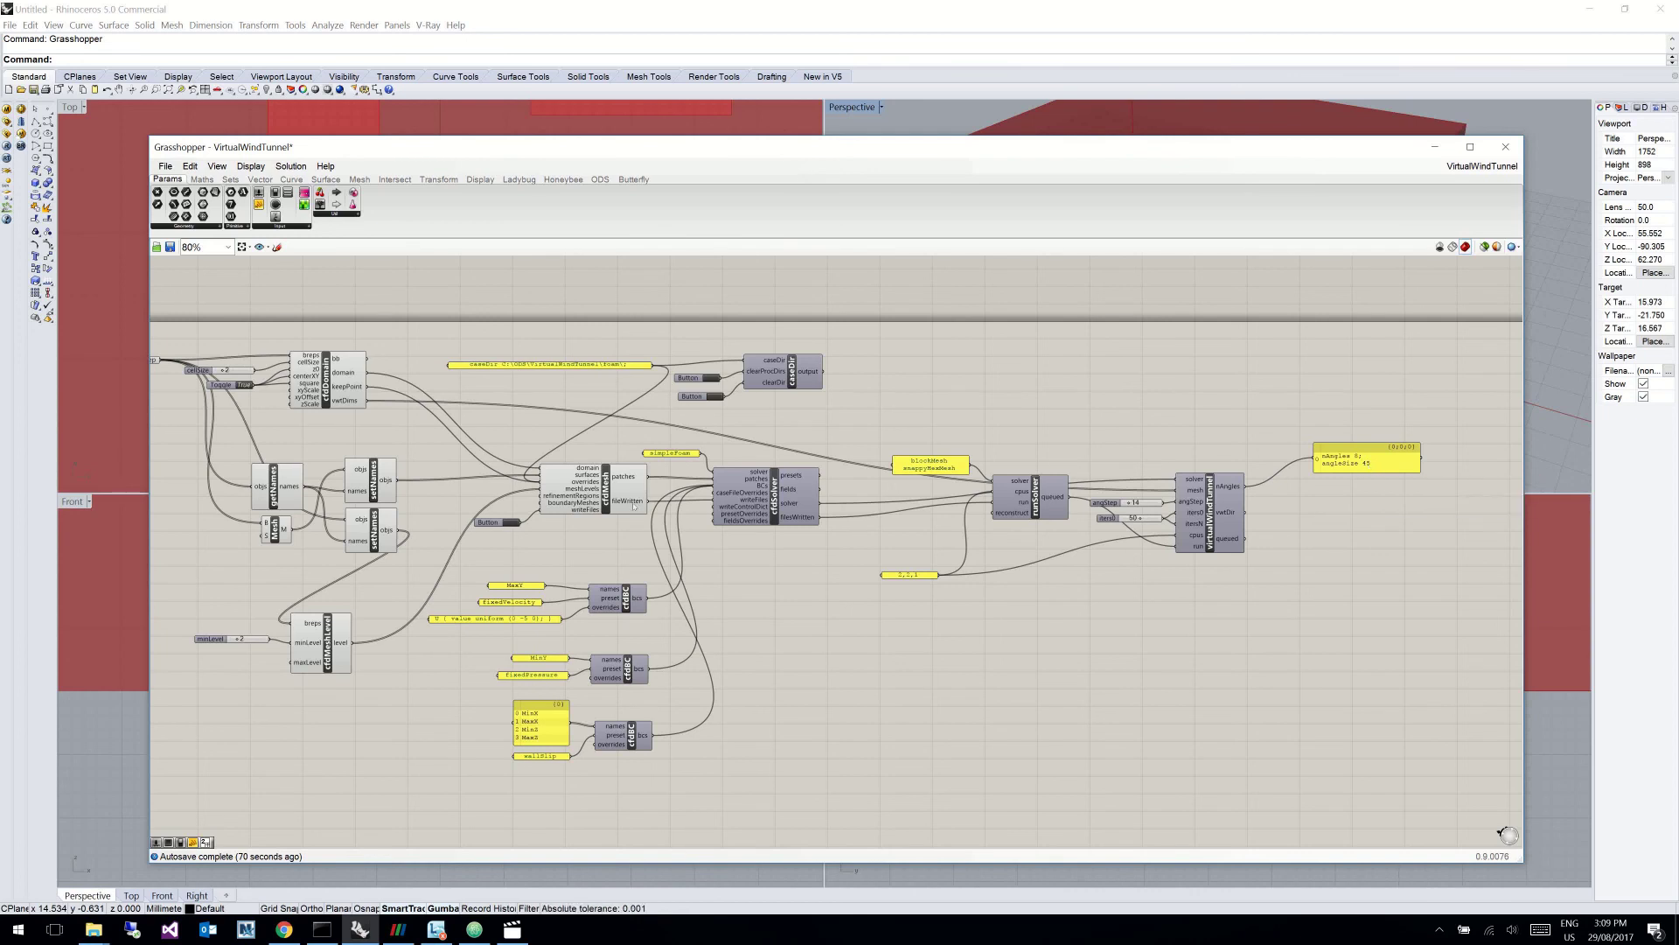
pyautogui.click(94, 929)
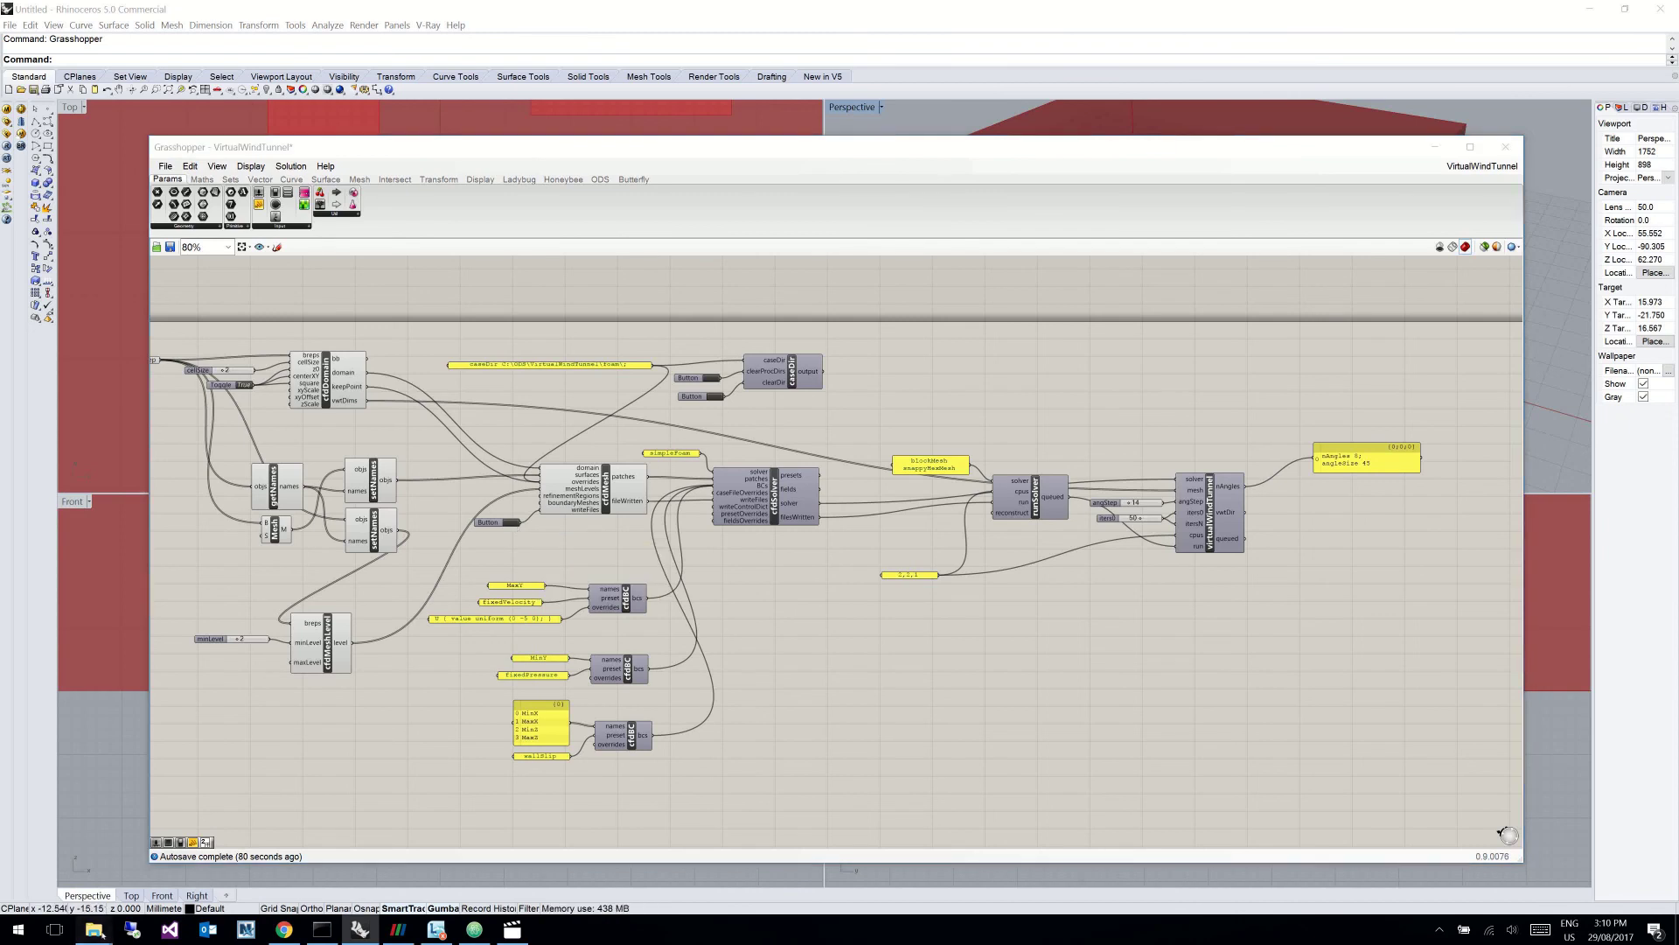
pyautogui.click(63, 862)
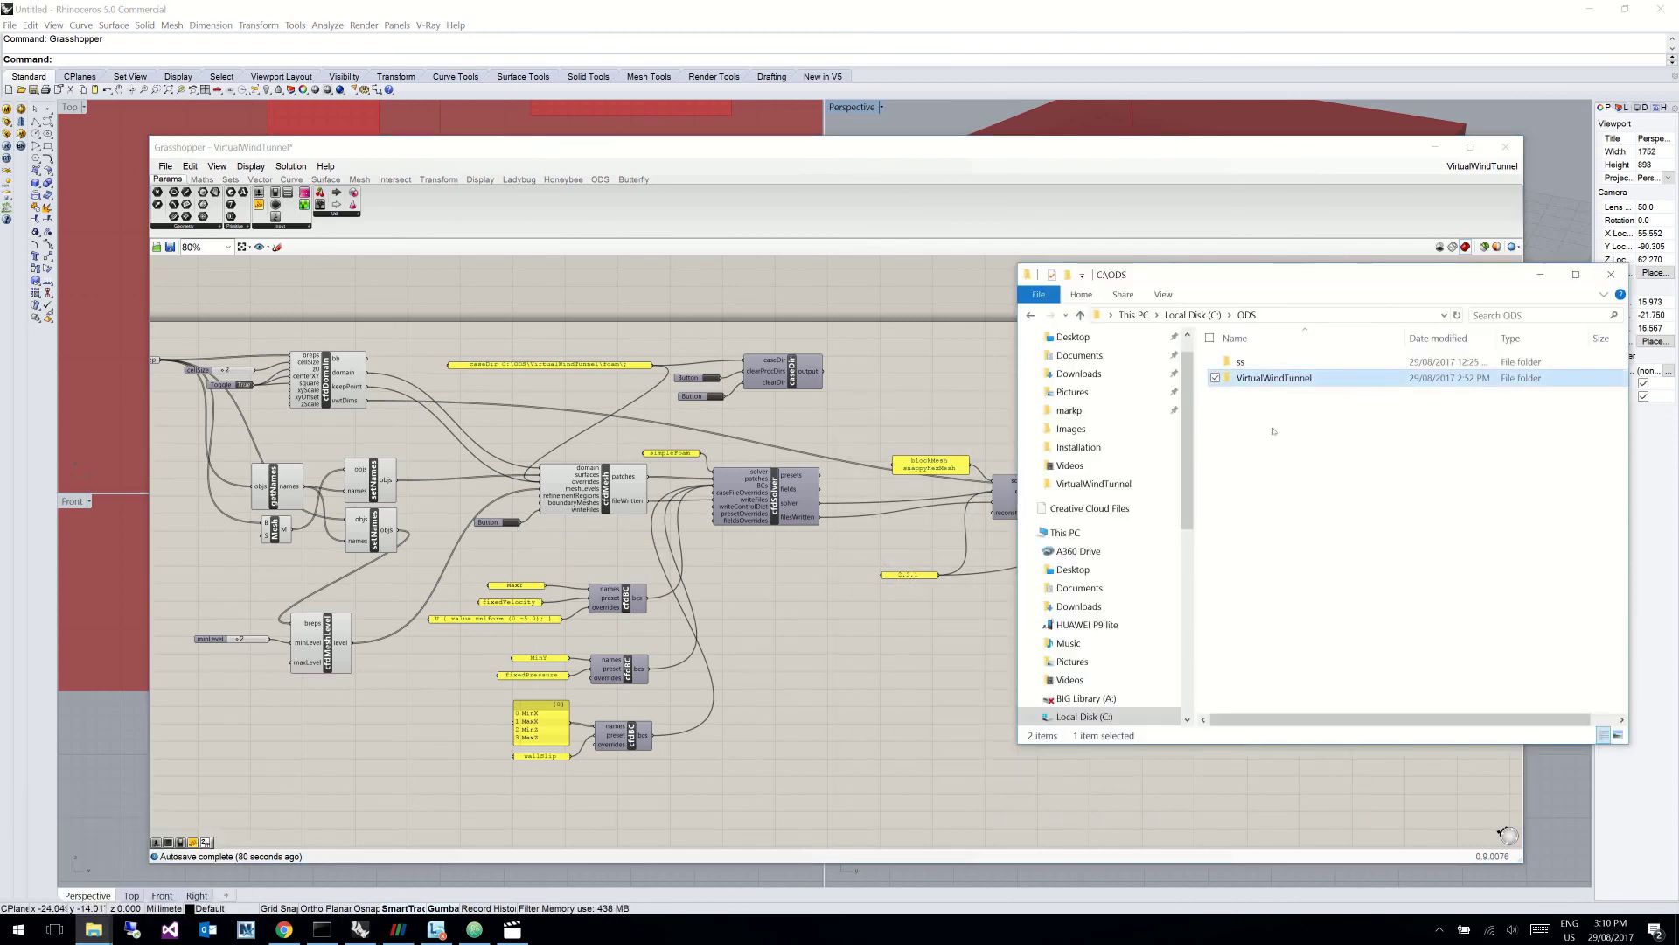
pyautogui.hotkey('shift', 'Delete')
pyautogui.click(899, 510)
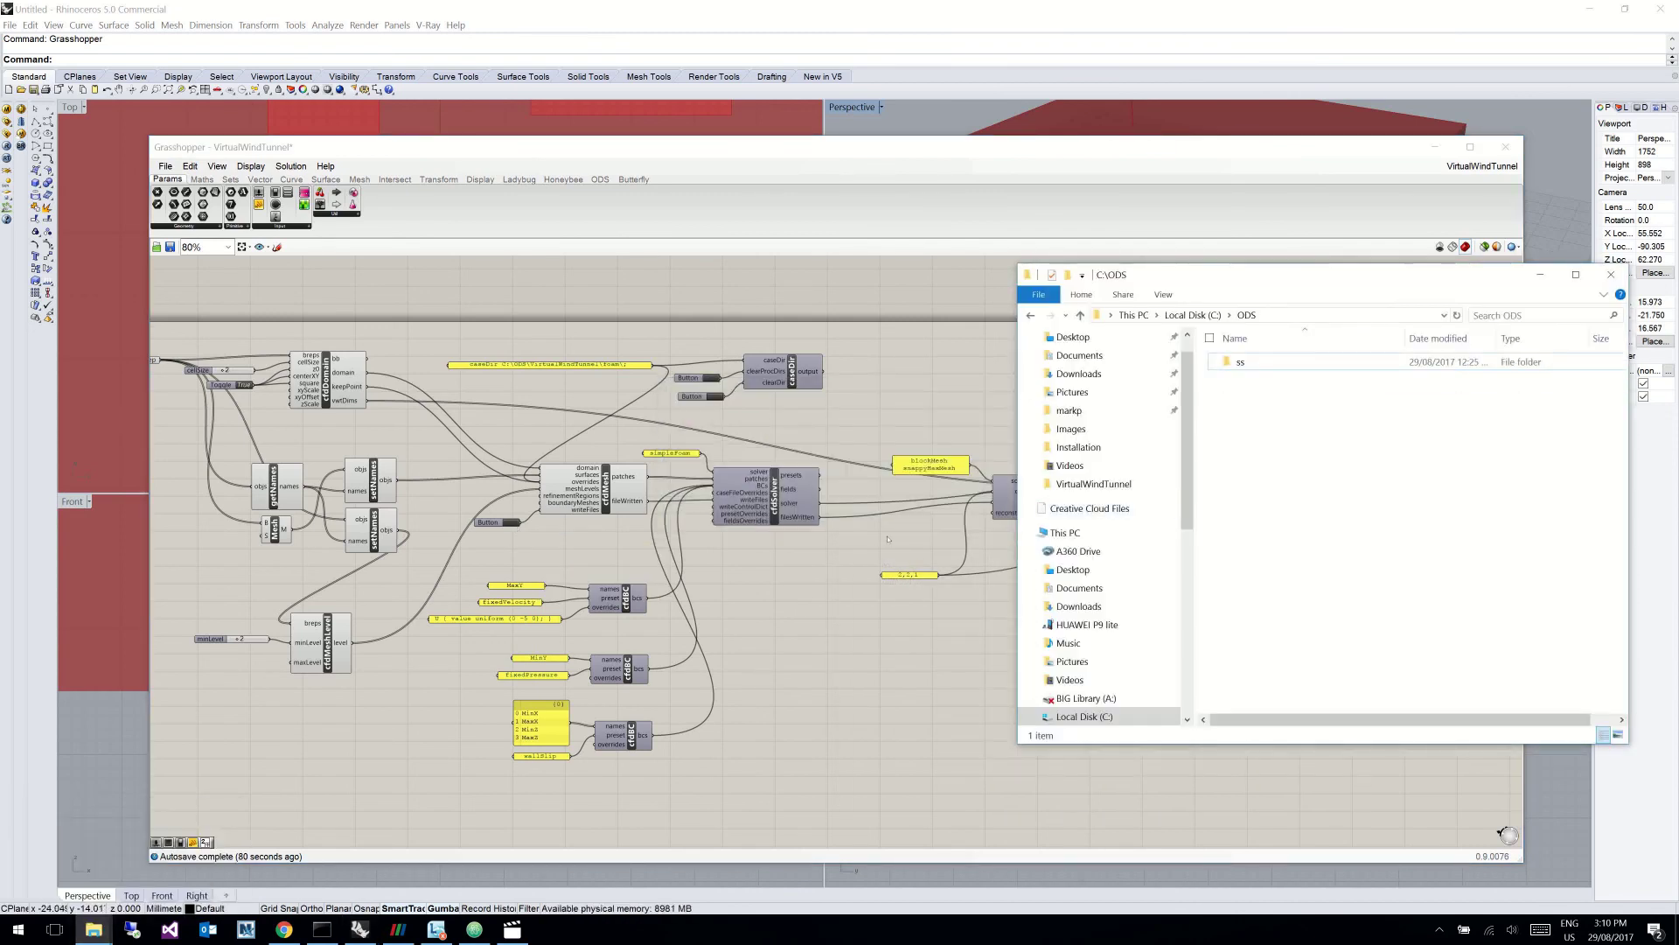
# Step: Trigger cfdMesh's writeFiles Button in Grasshopper and open the new VirtualWindTunnel\foam\0 folder in File Explorer
pyautogui.click(510, 524)
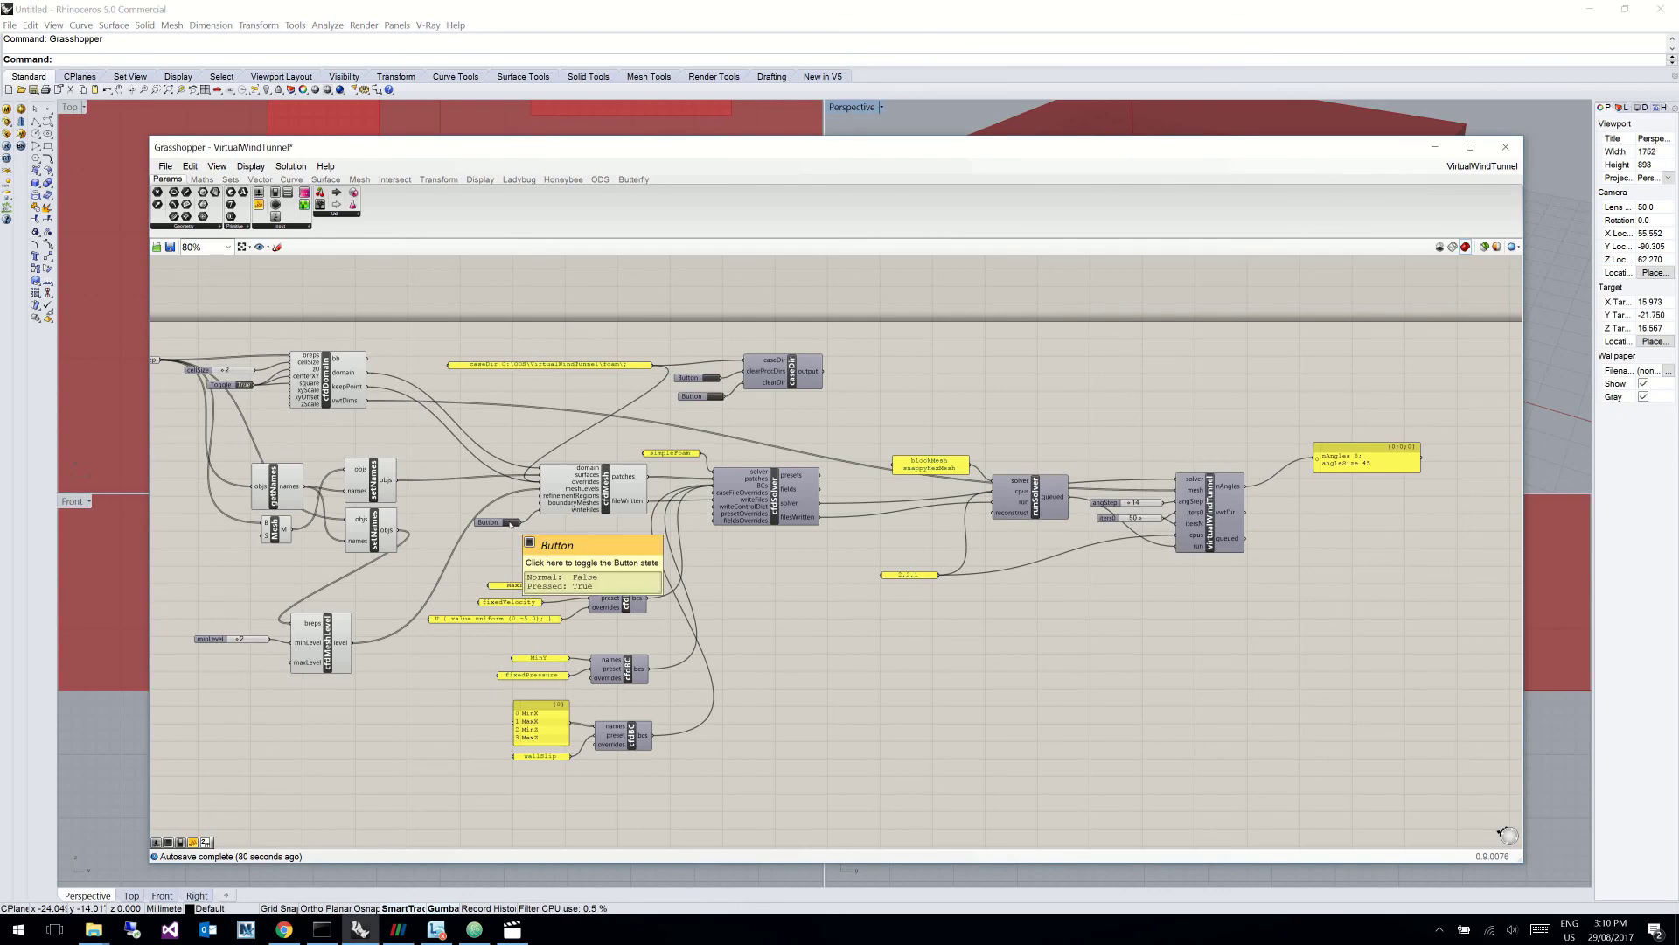
pyautogui.moveTo(93, 929)
pyautogui.click(182, 861)
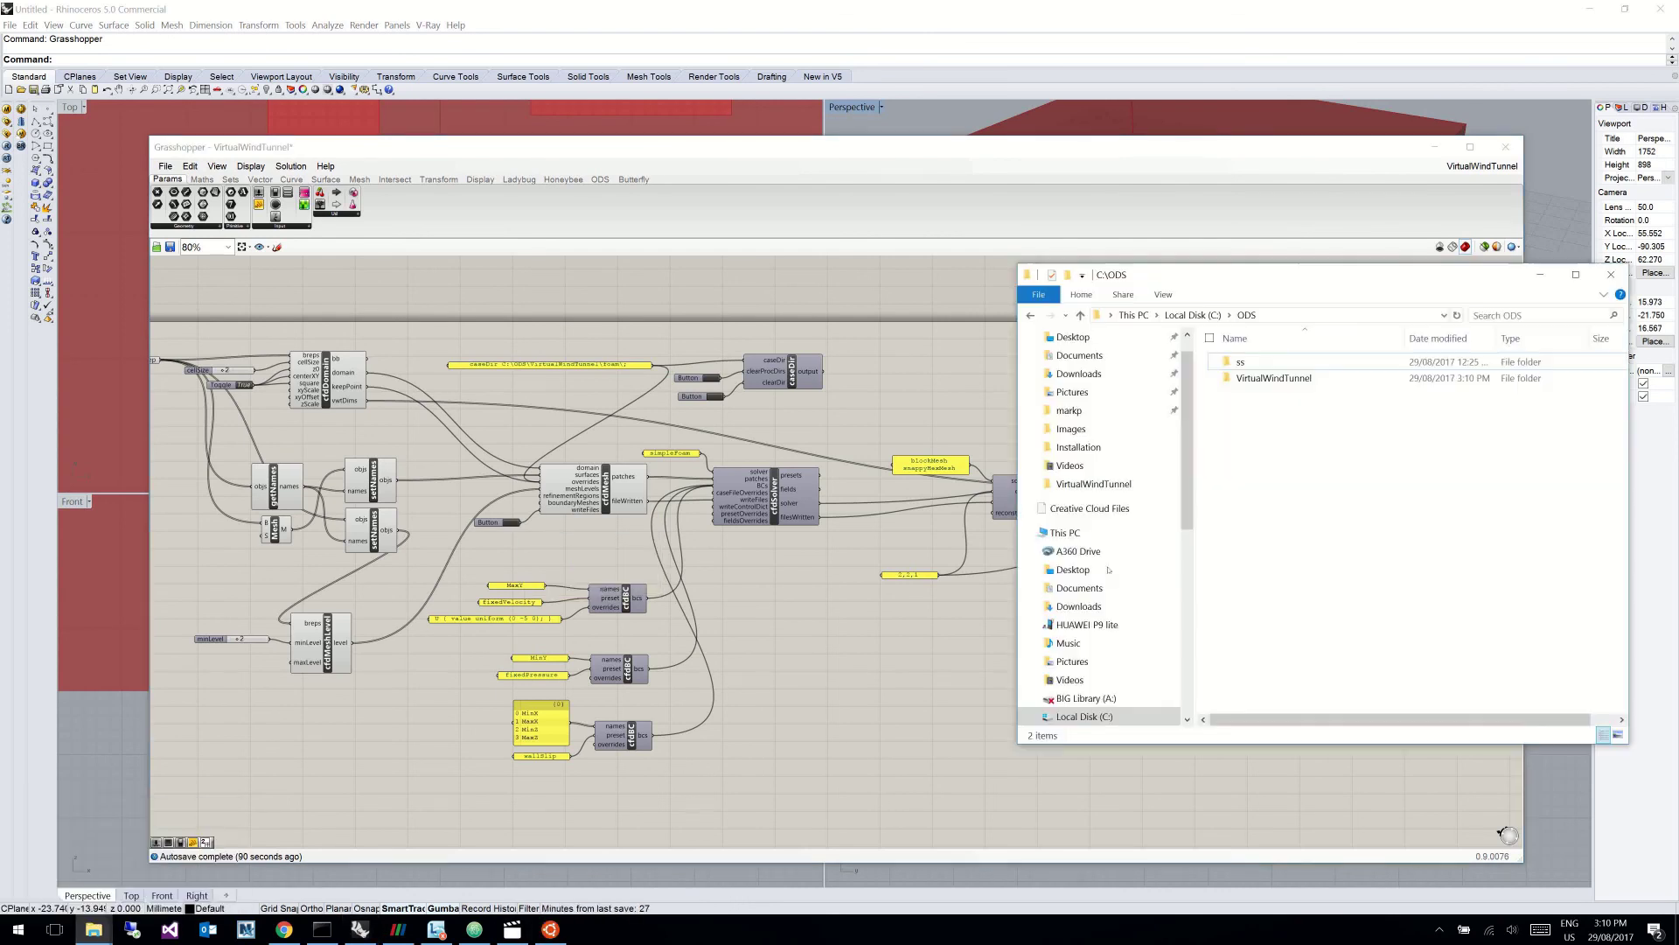
pyautogui.doubleClick(1272, 378)
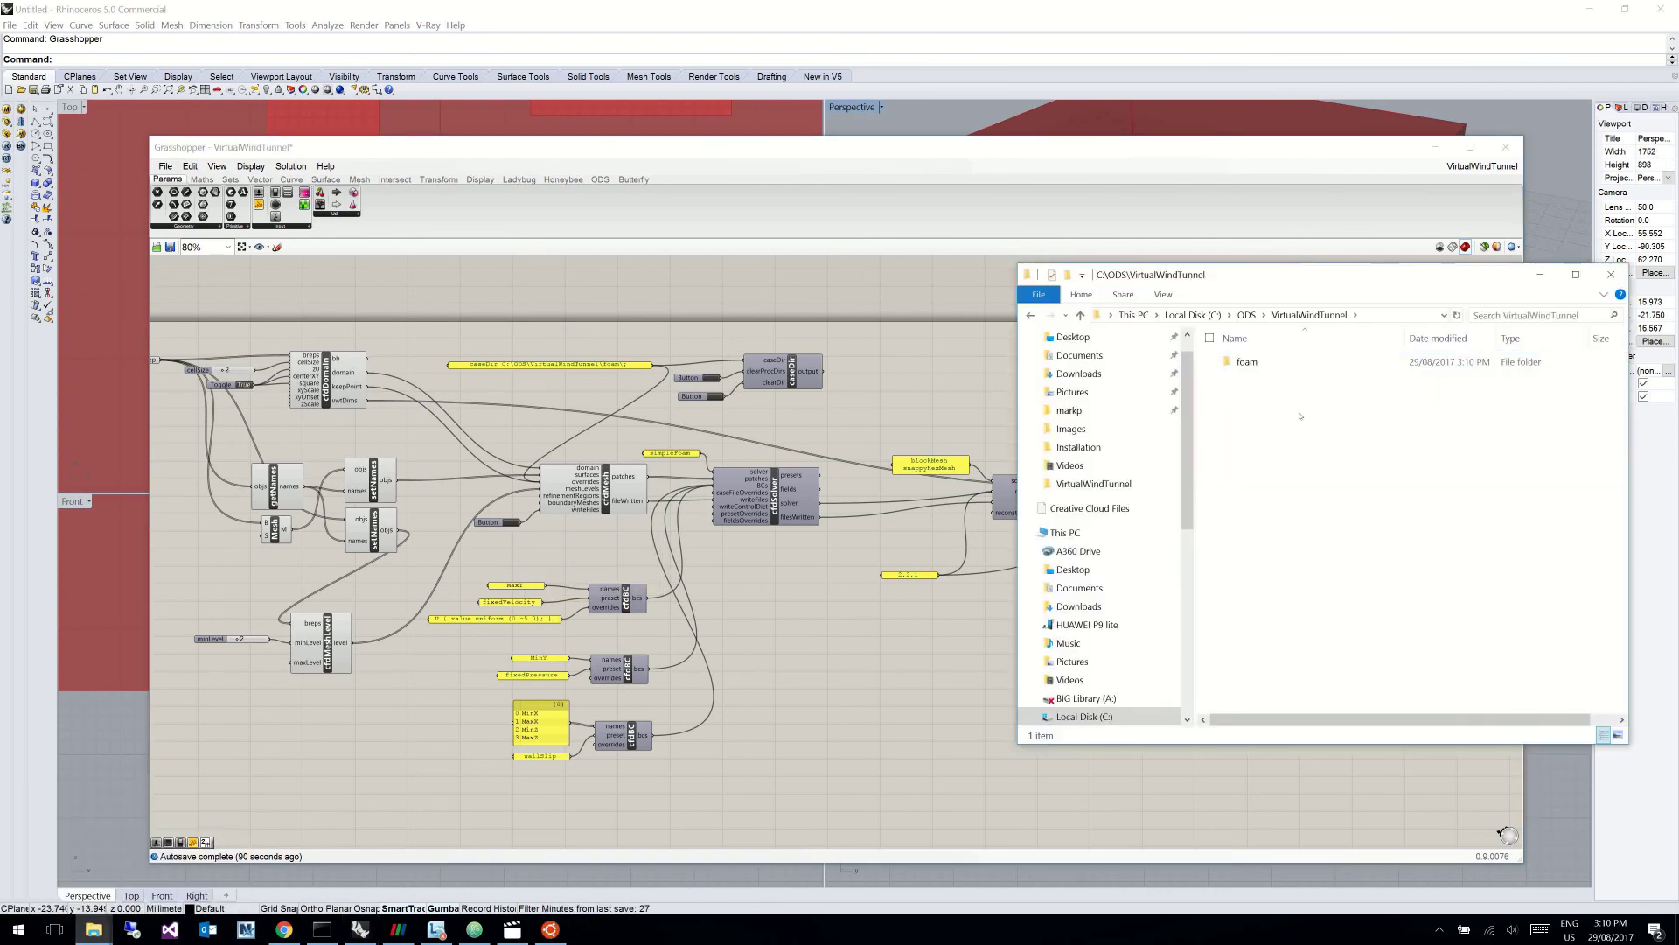
pyautogui.doubleClick(1270, 371)
pyautogui.doubleClick(1270, 366)
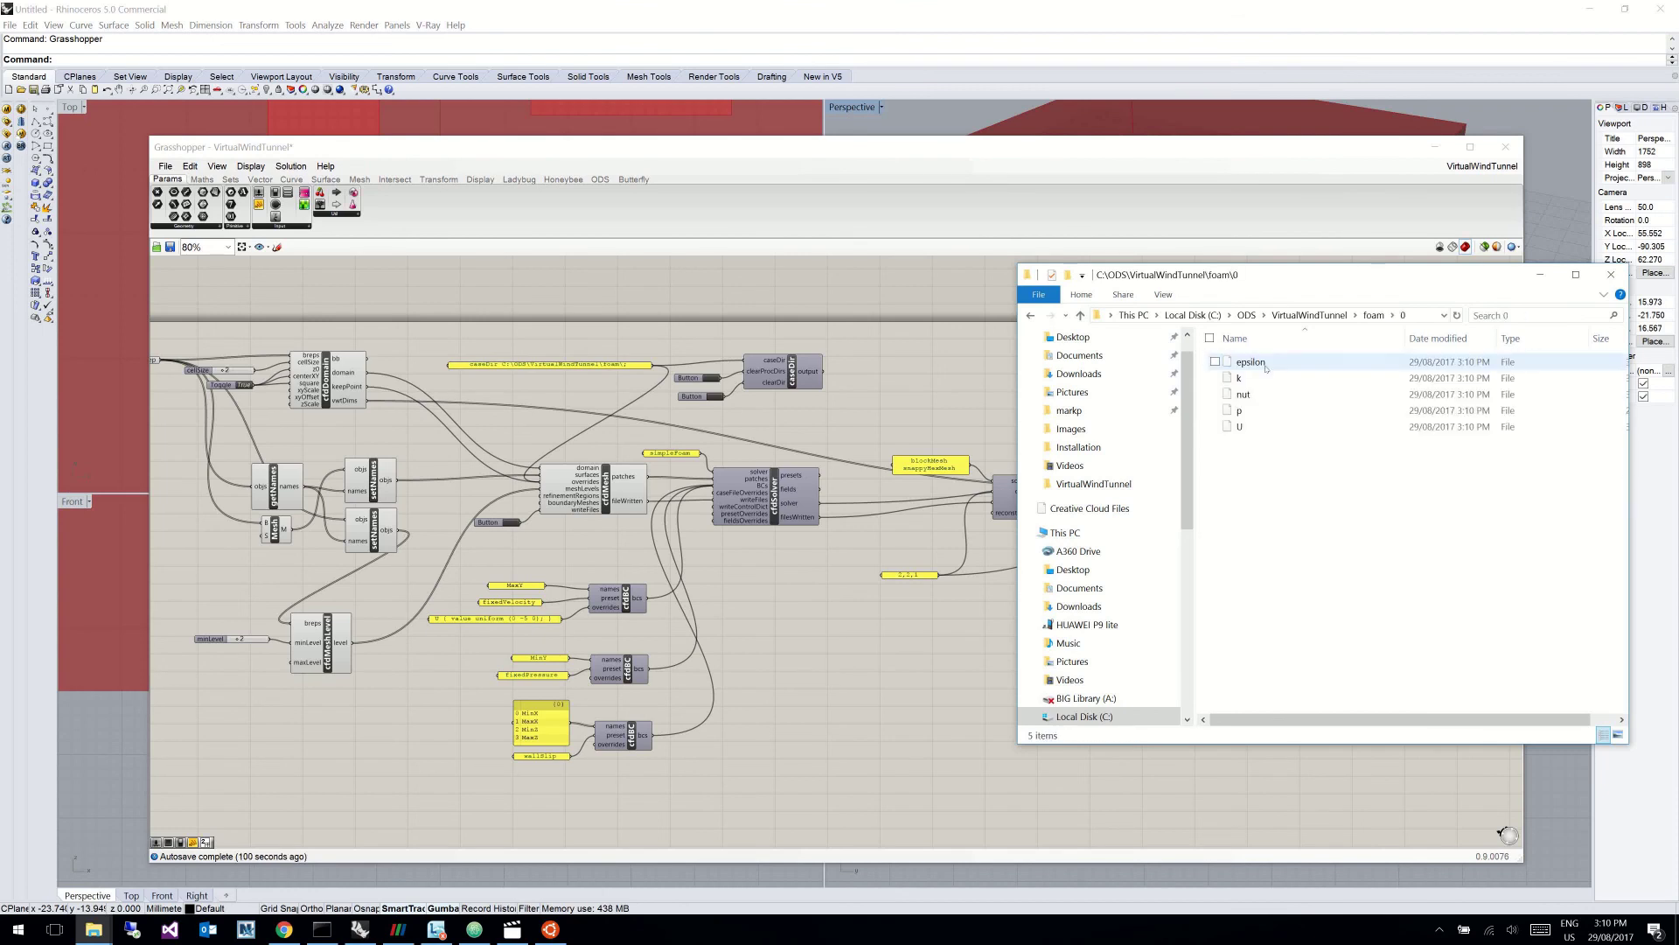
# Step: Return to the VirtualWindTunnel folder and examine the case and wind-angle folders generated by the run
pyautogui.click(1374, 315)
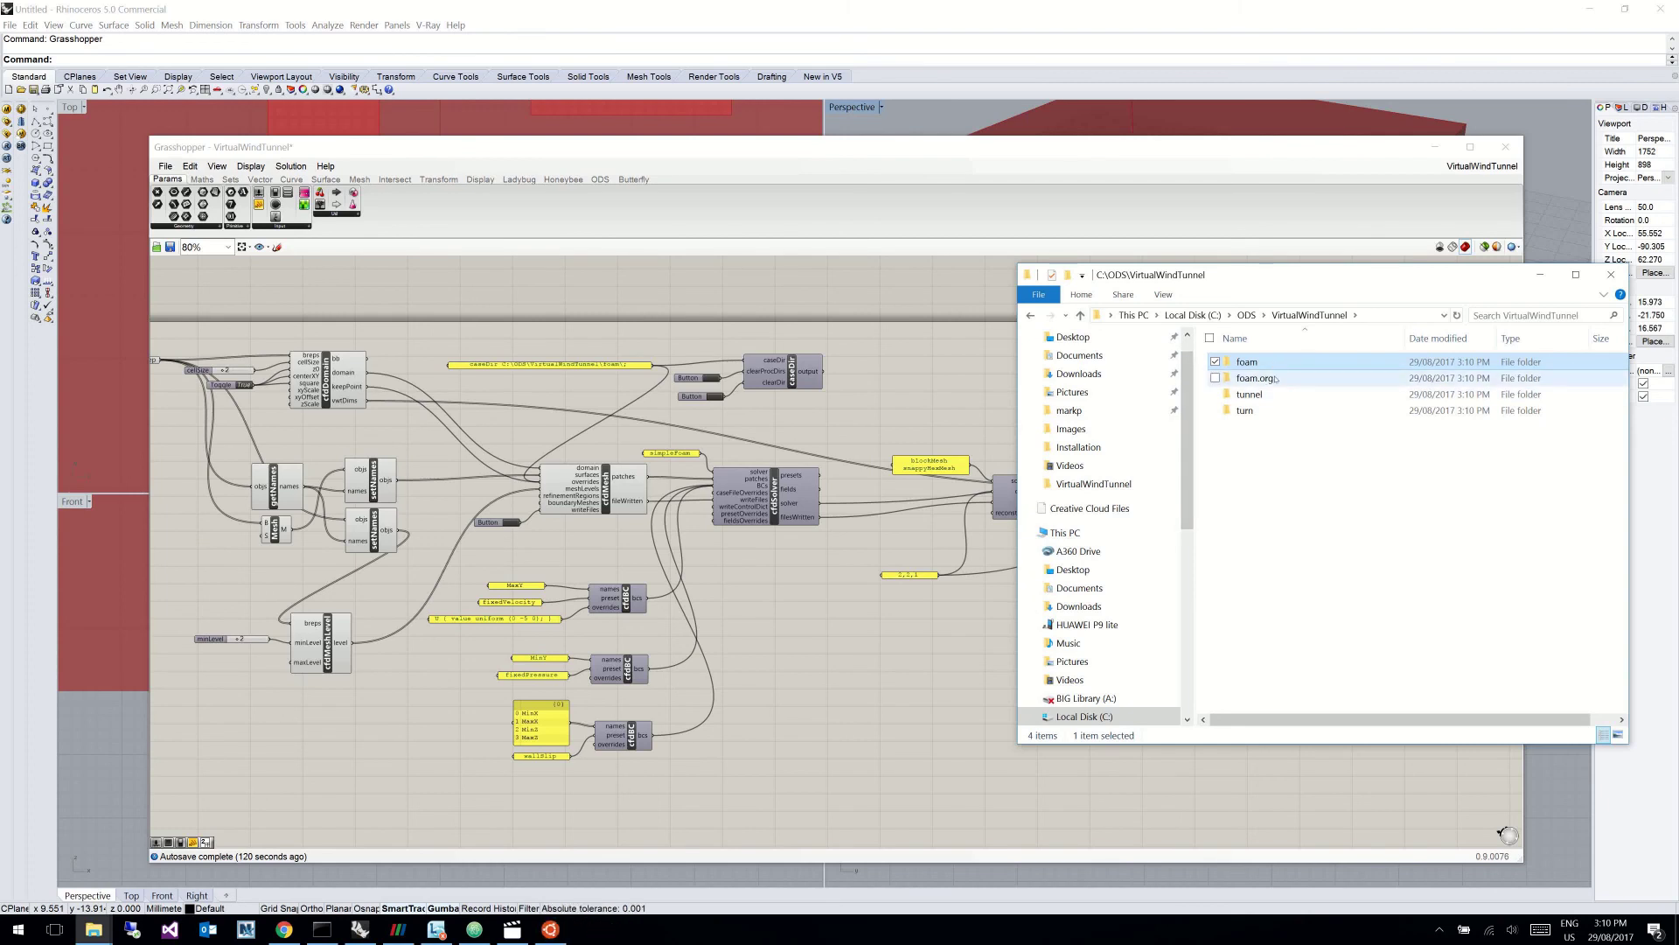
pyautogui.click(1279, 380)
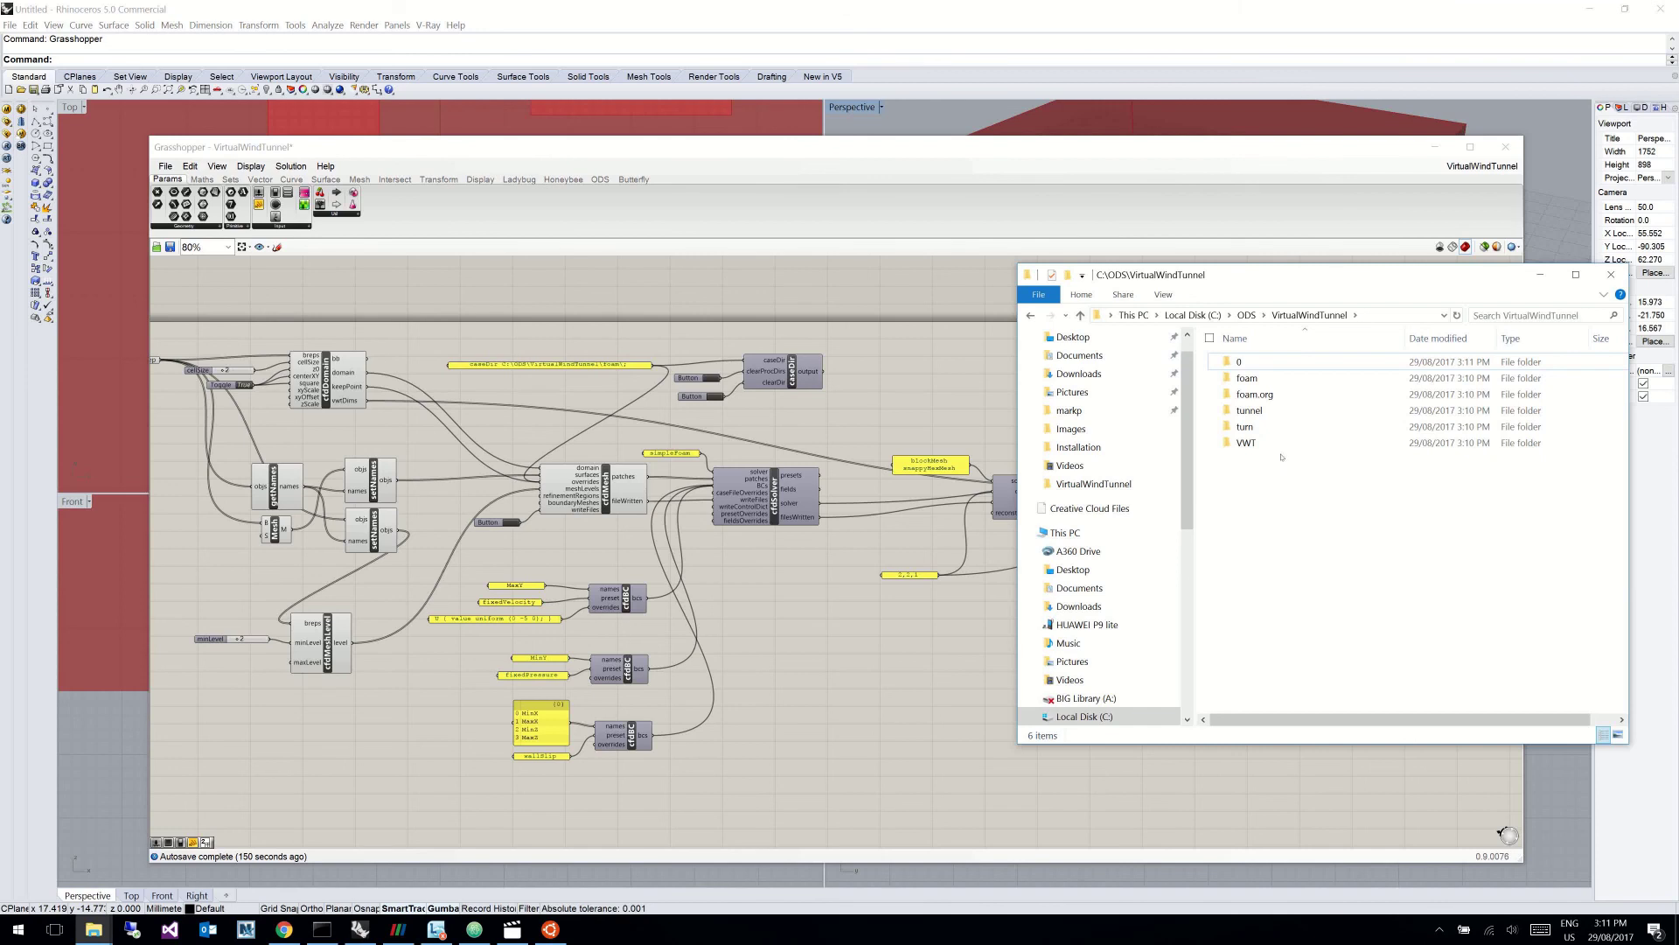
pyautogui.click(1286, 366)
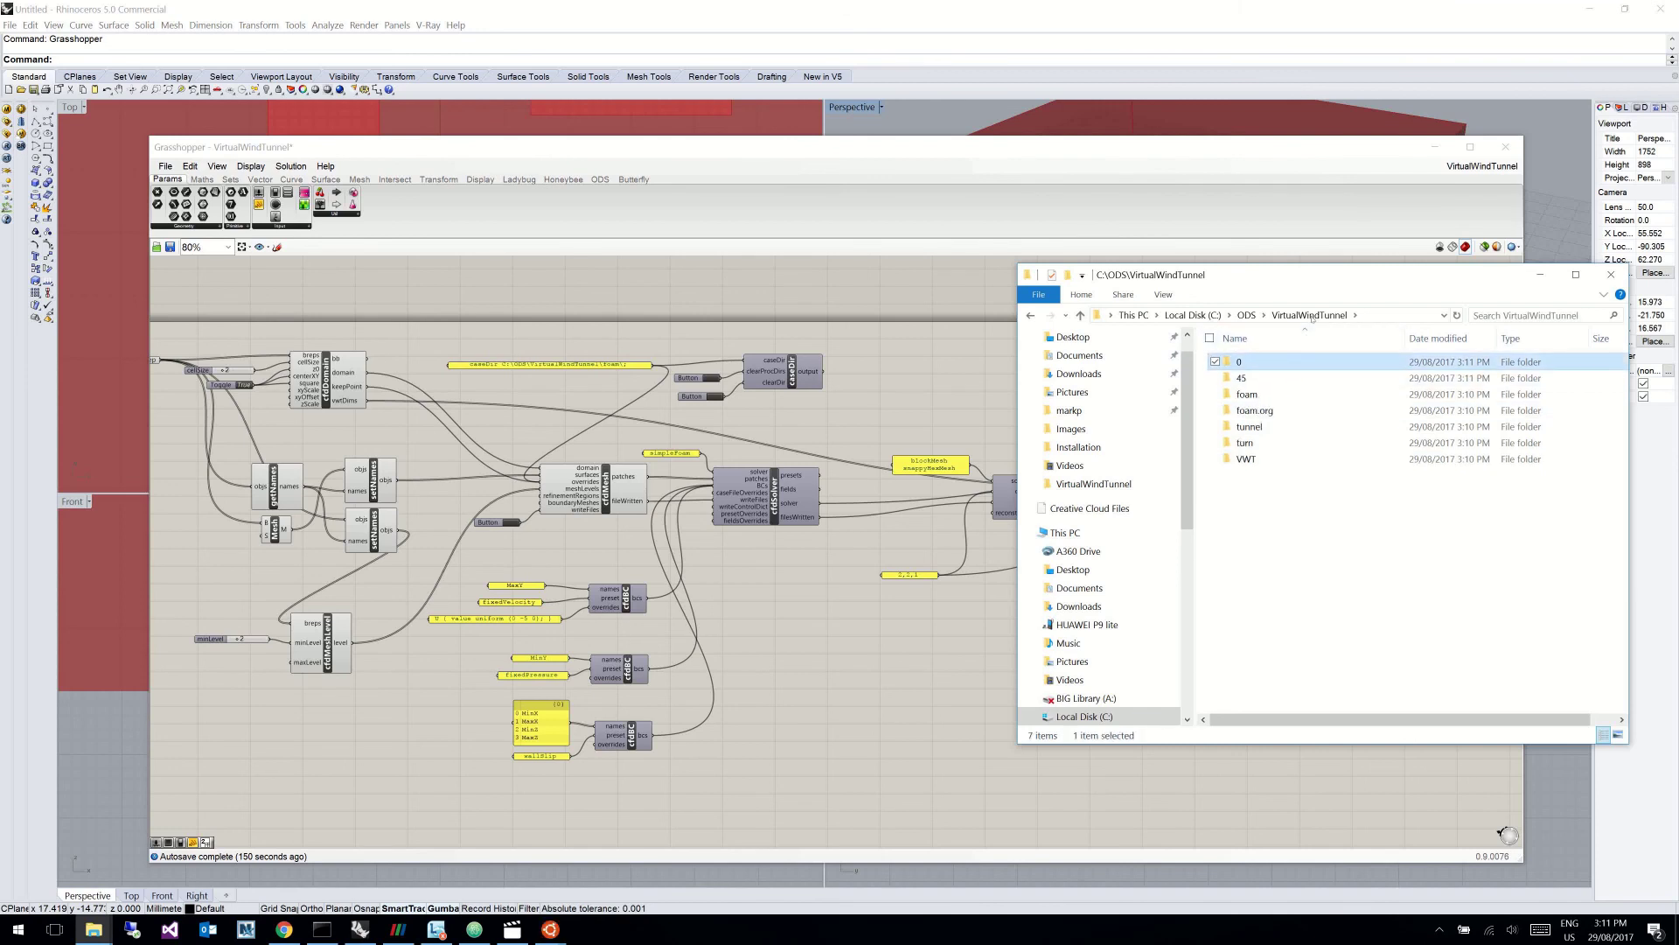
# Step: Bring up the bash console windows to check the meshing and solver progress of the wind tunnel run
pyautogui.click(1291, 521)
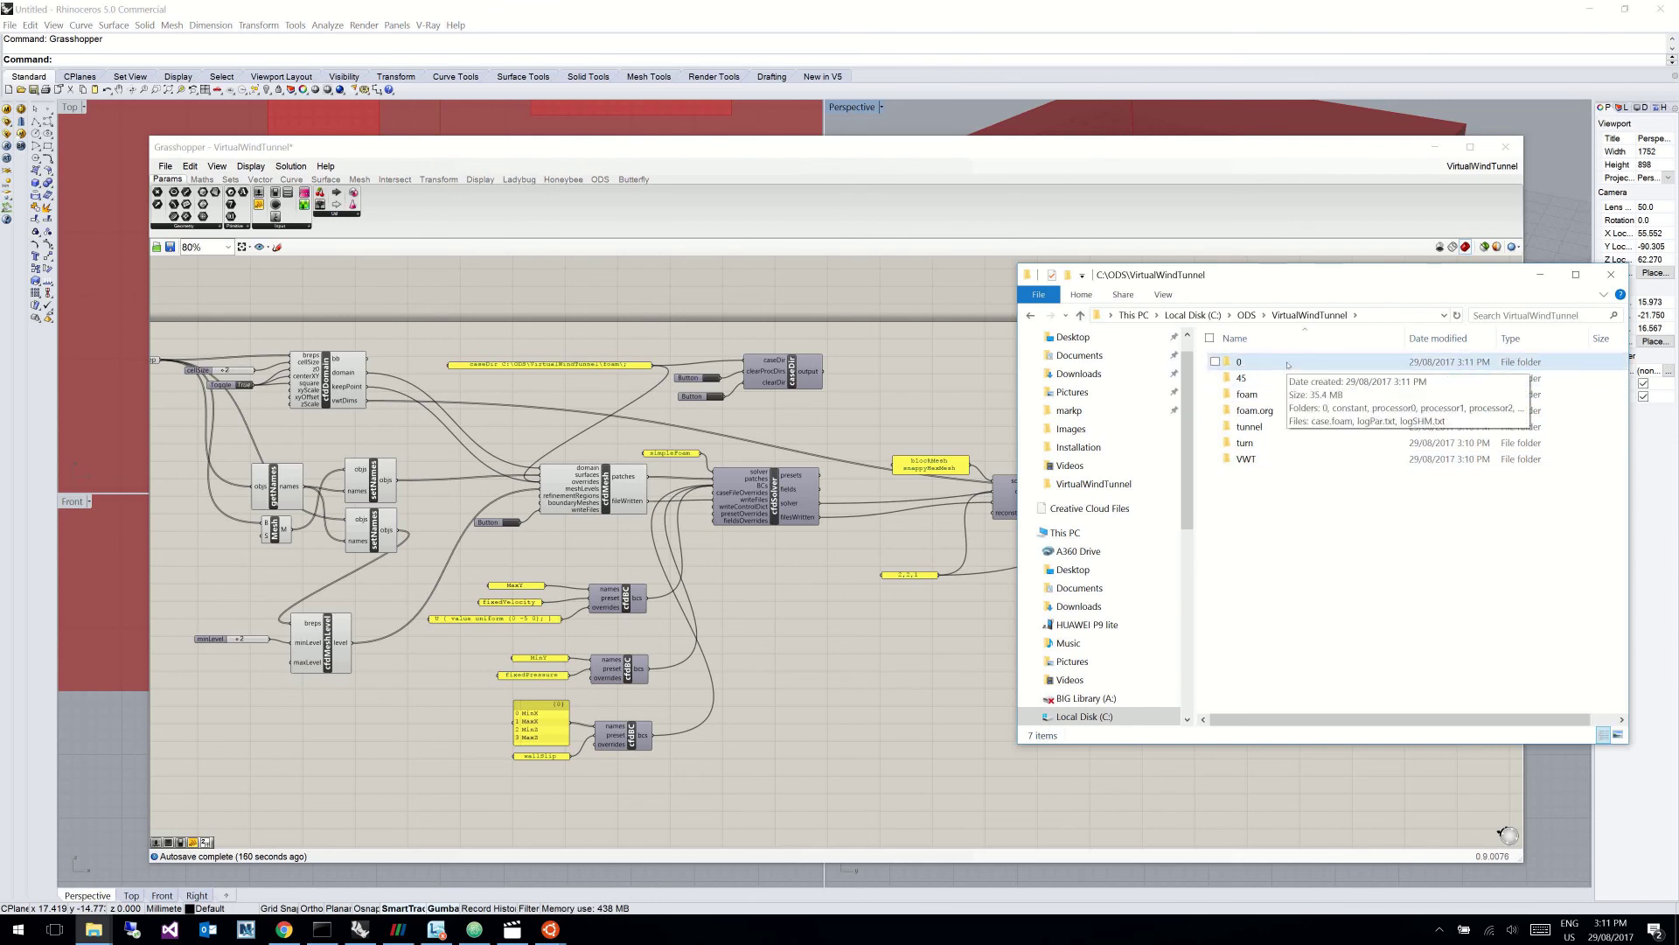
pyautogui.moveTo(523, 913)
pyautogui.click(513, 885)
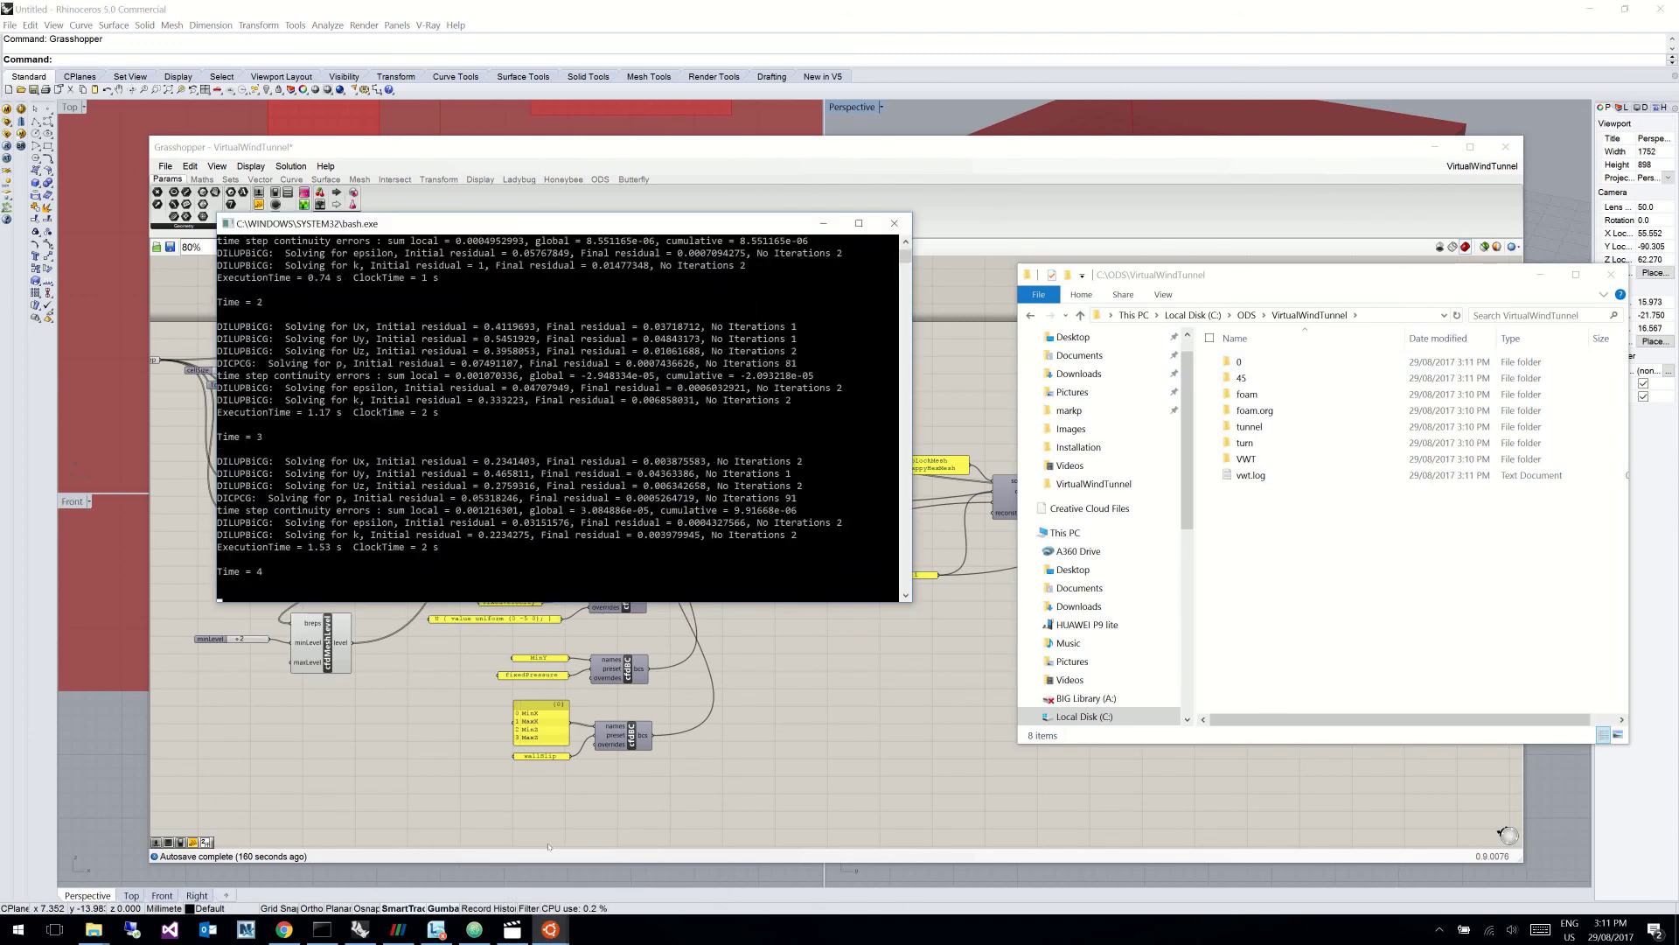
pyautogui.moveTo(551, 929)
pyautogui.click(637, 853)
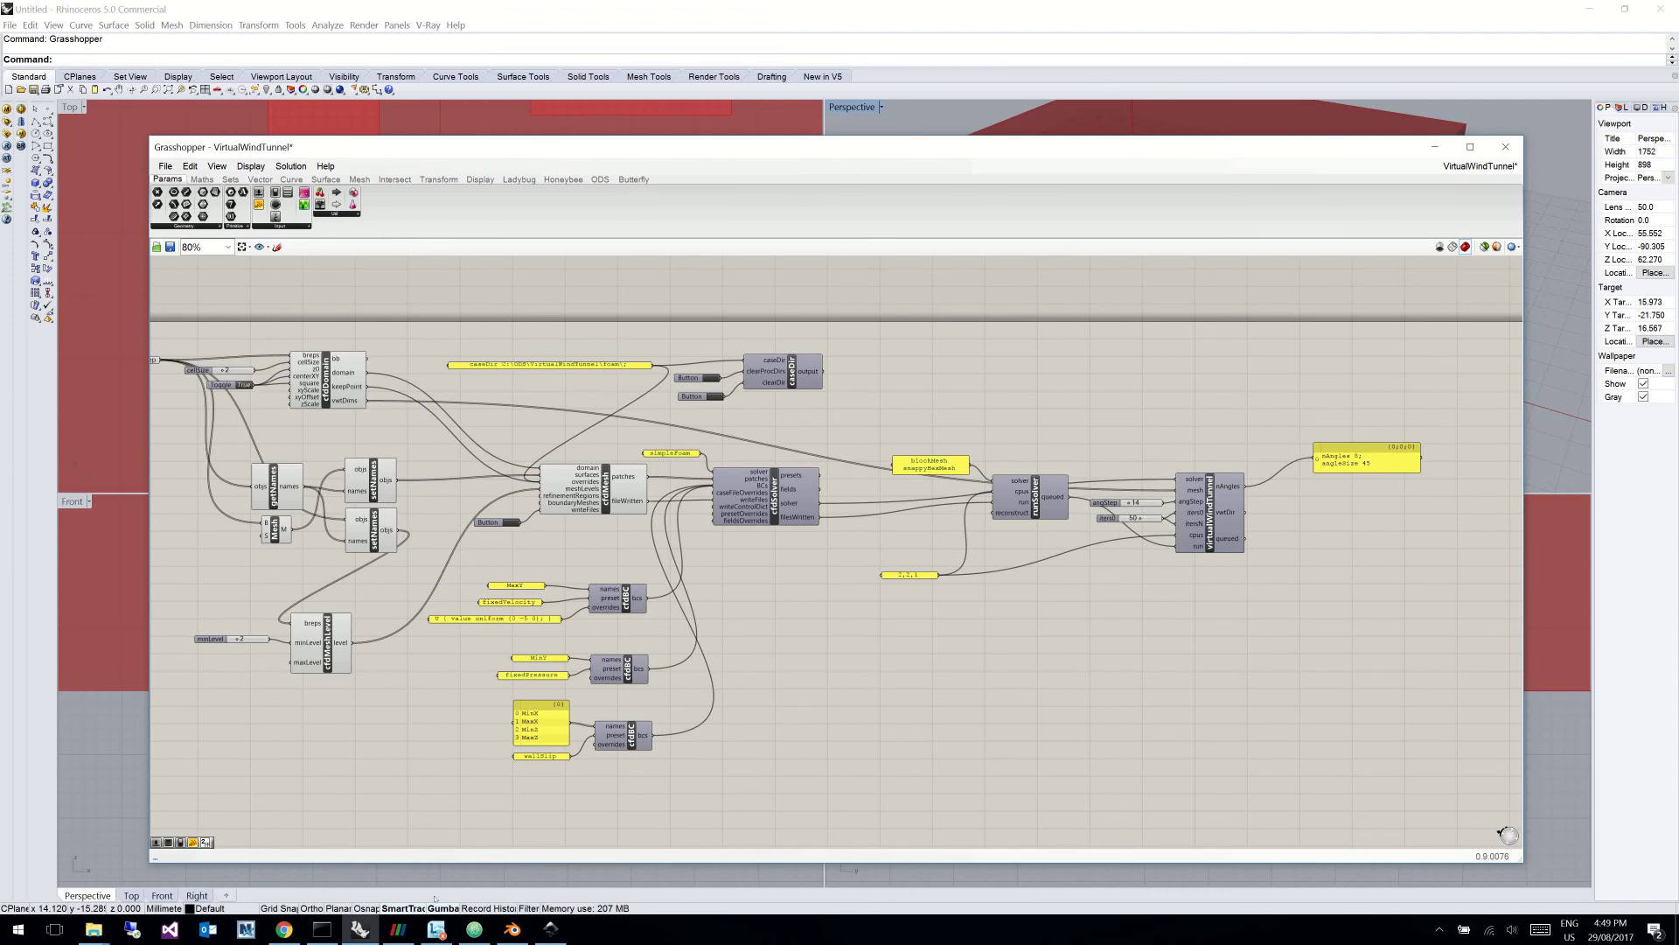
# Step: Switch to File Explorer and open C:\ODS\VirtualWindTunnel\VWT to check the wind-angle result folders
pyautogui.click(94, 929)
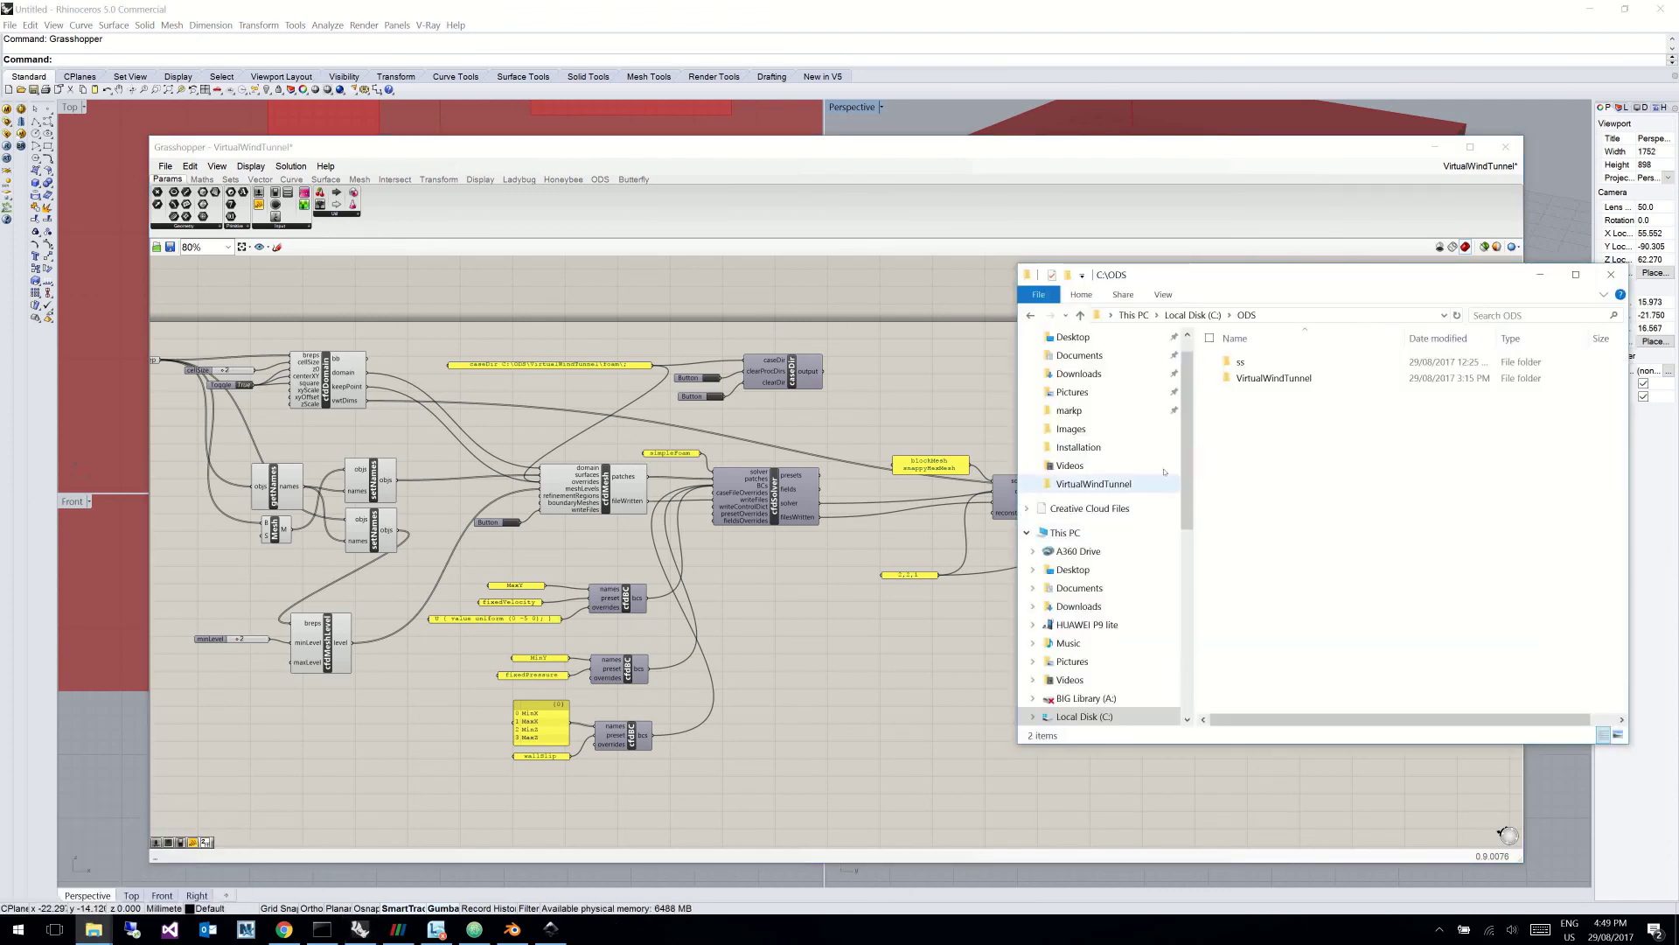
pyautogui.doubleClick(1268, 378)
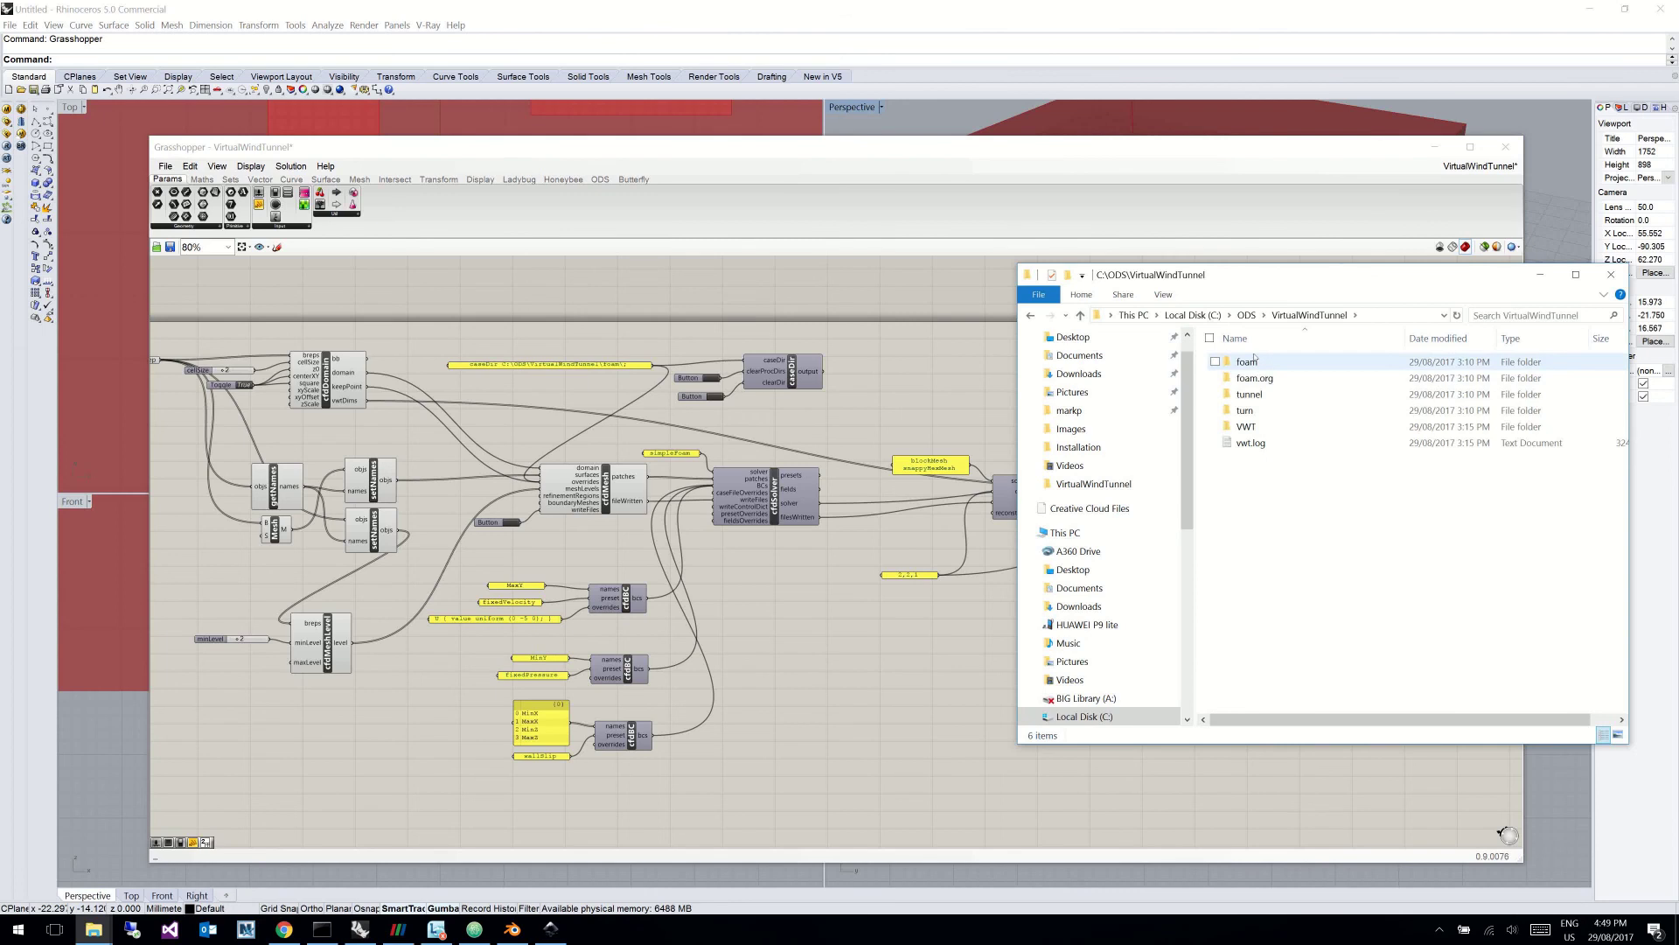
pyautogui.doubleClick(1247, 427)
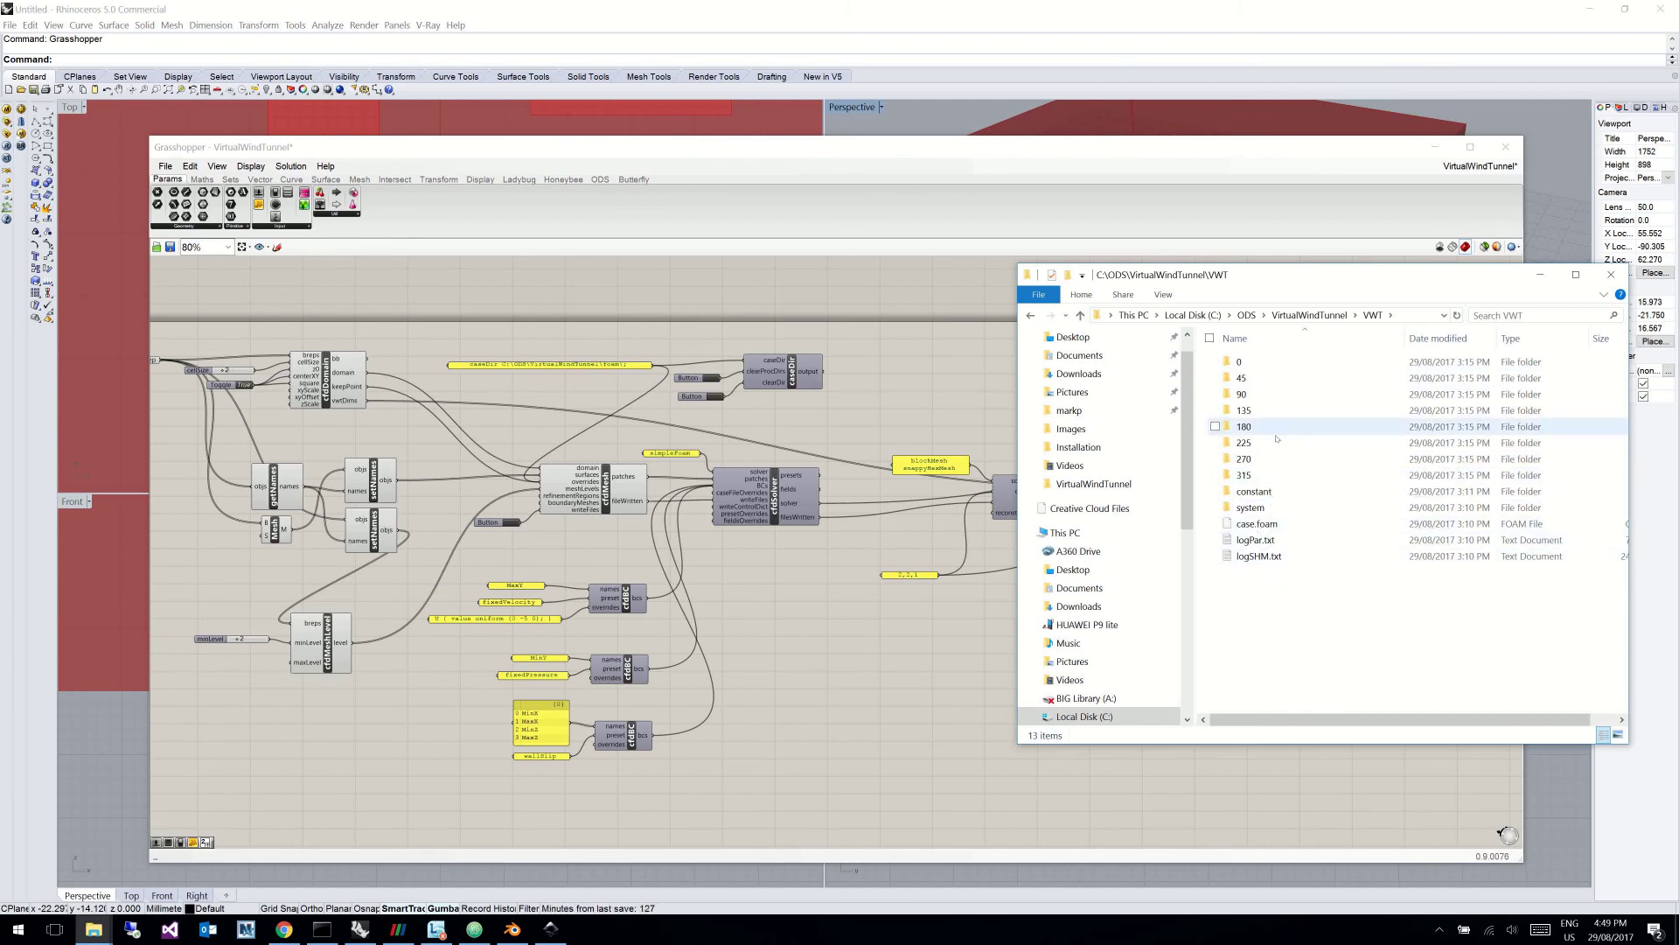
# Step: Start ParaView 5.4.0, load case.foam from C:/ODS/VirtualWindTunnel/VWT and color it by Utrans
pyautogui.rightClick(398, 929)
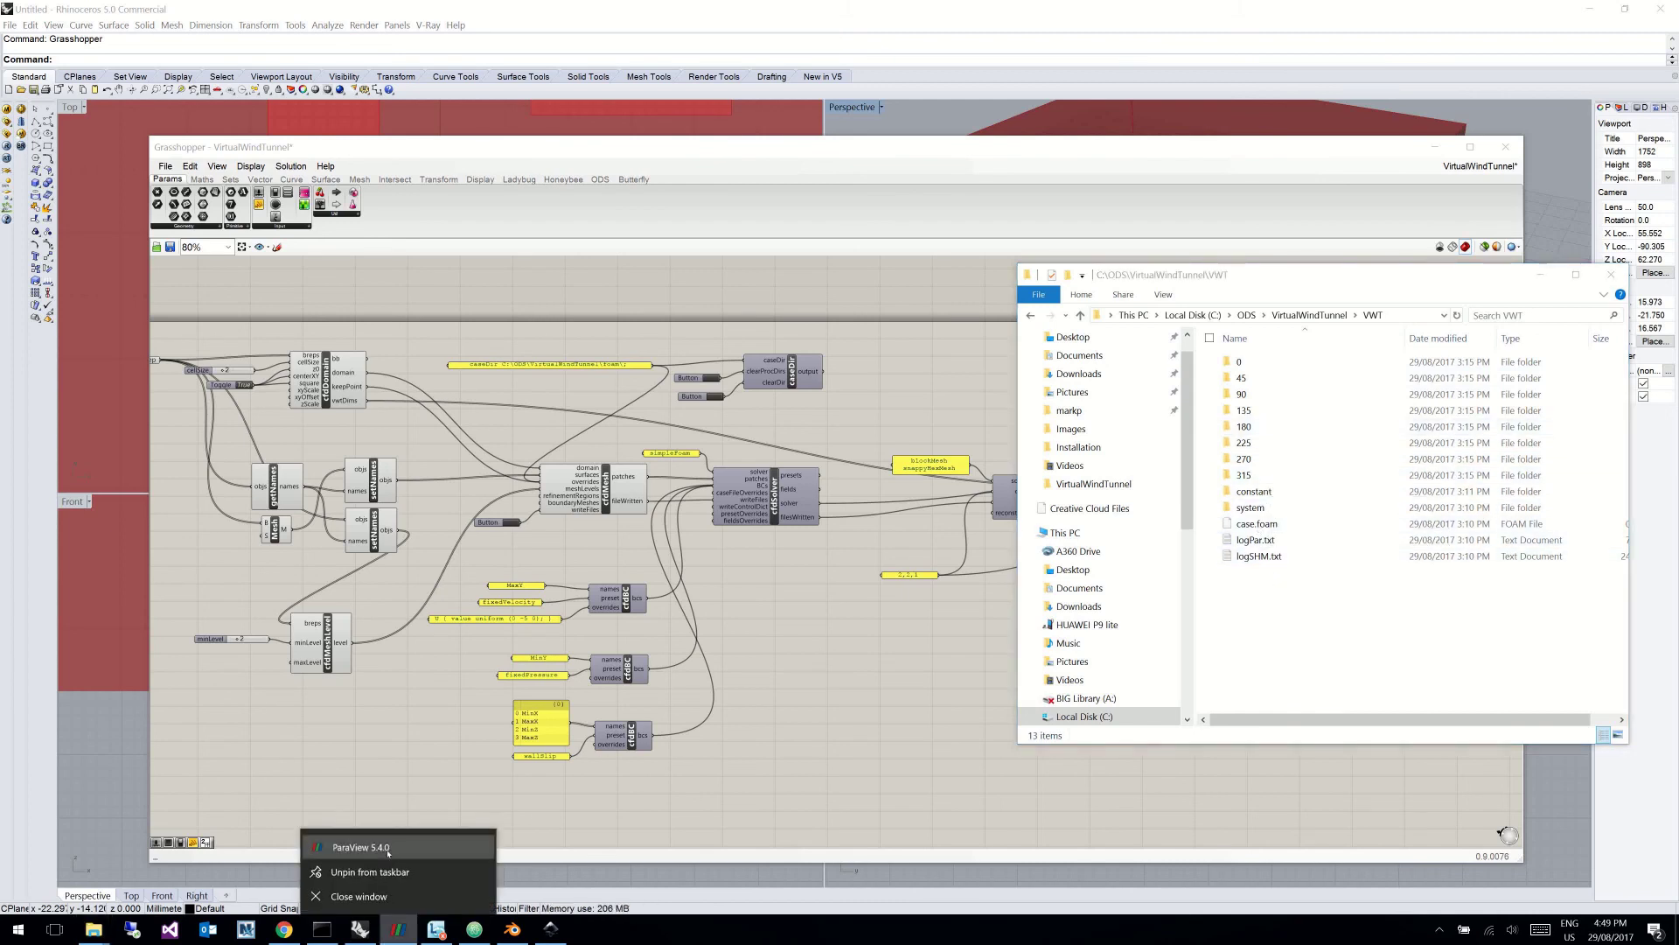
pyautogui.click(388, 848)
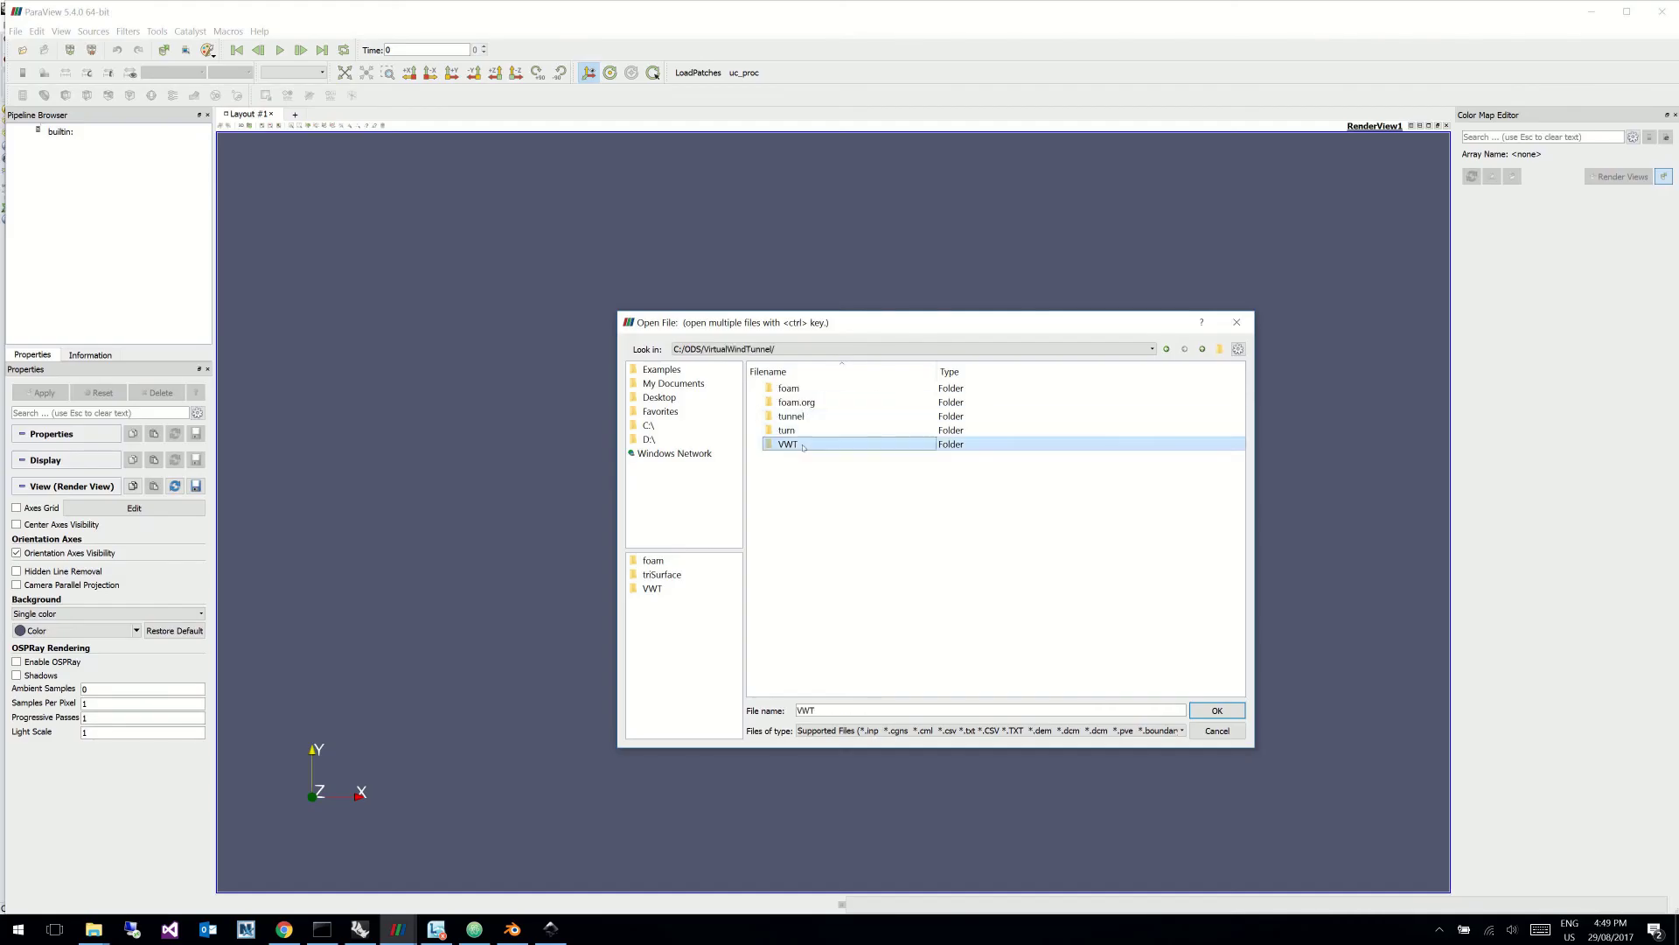
pyautogui.doubleClick(803, 446)
pyautogui.click(799, 528)
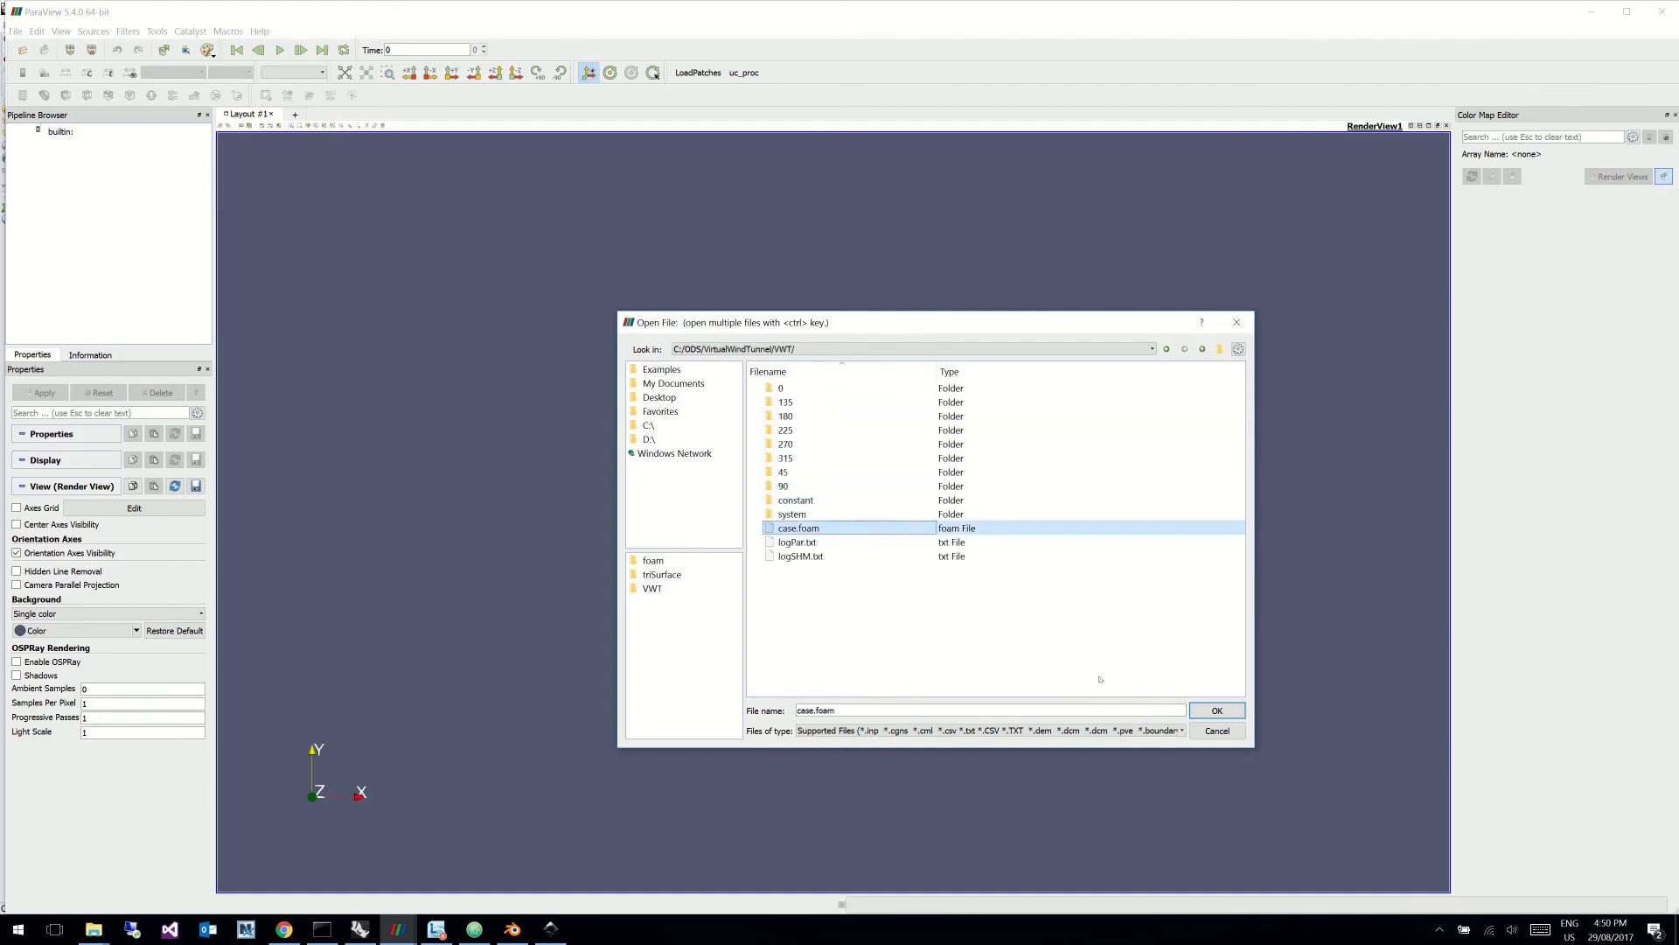
pyautogui.click(1229, 713)
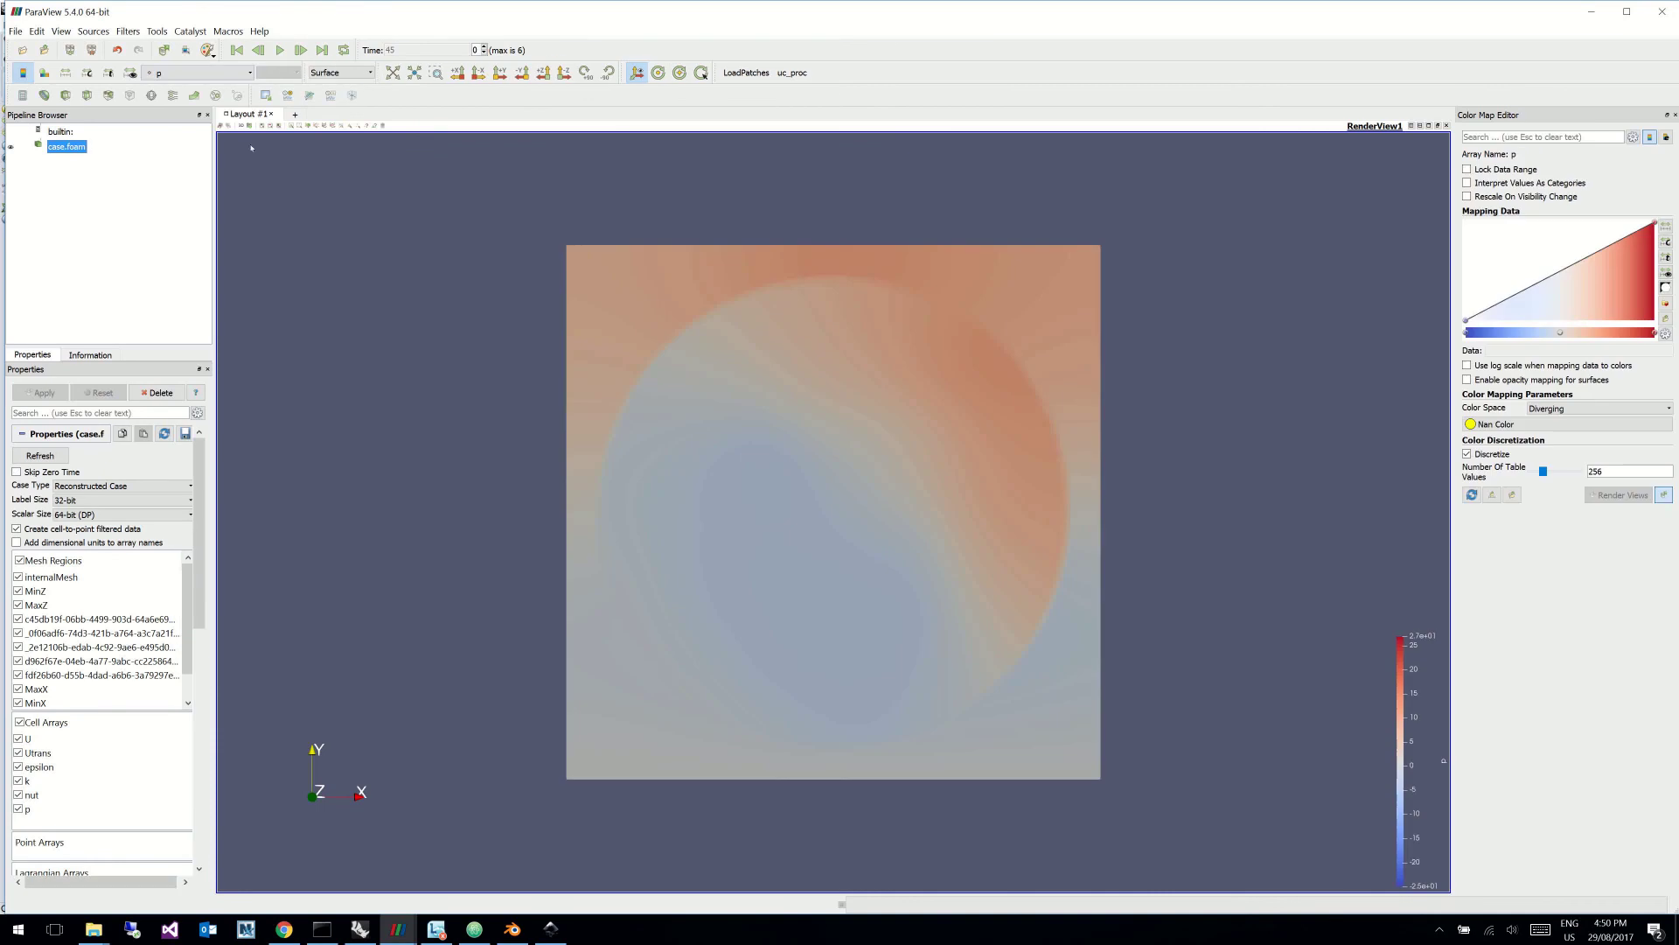
pyautogui.click(237, 75)
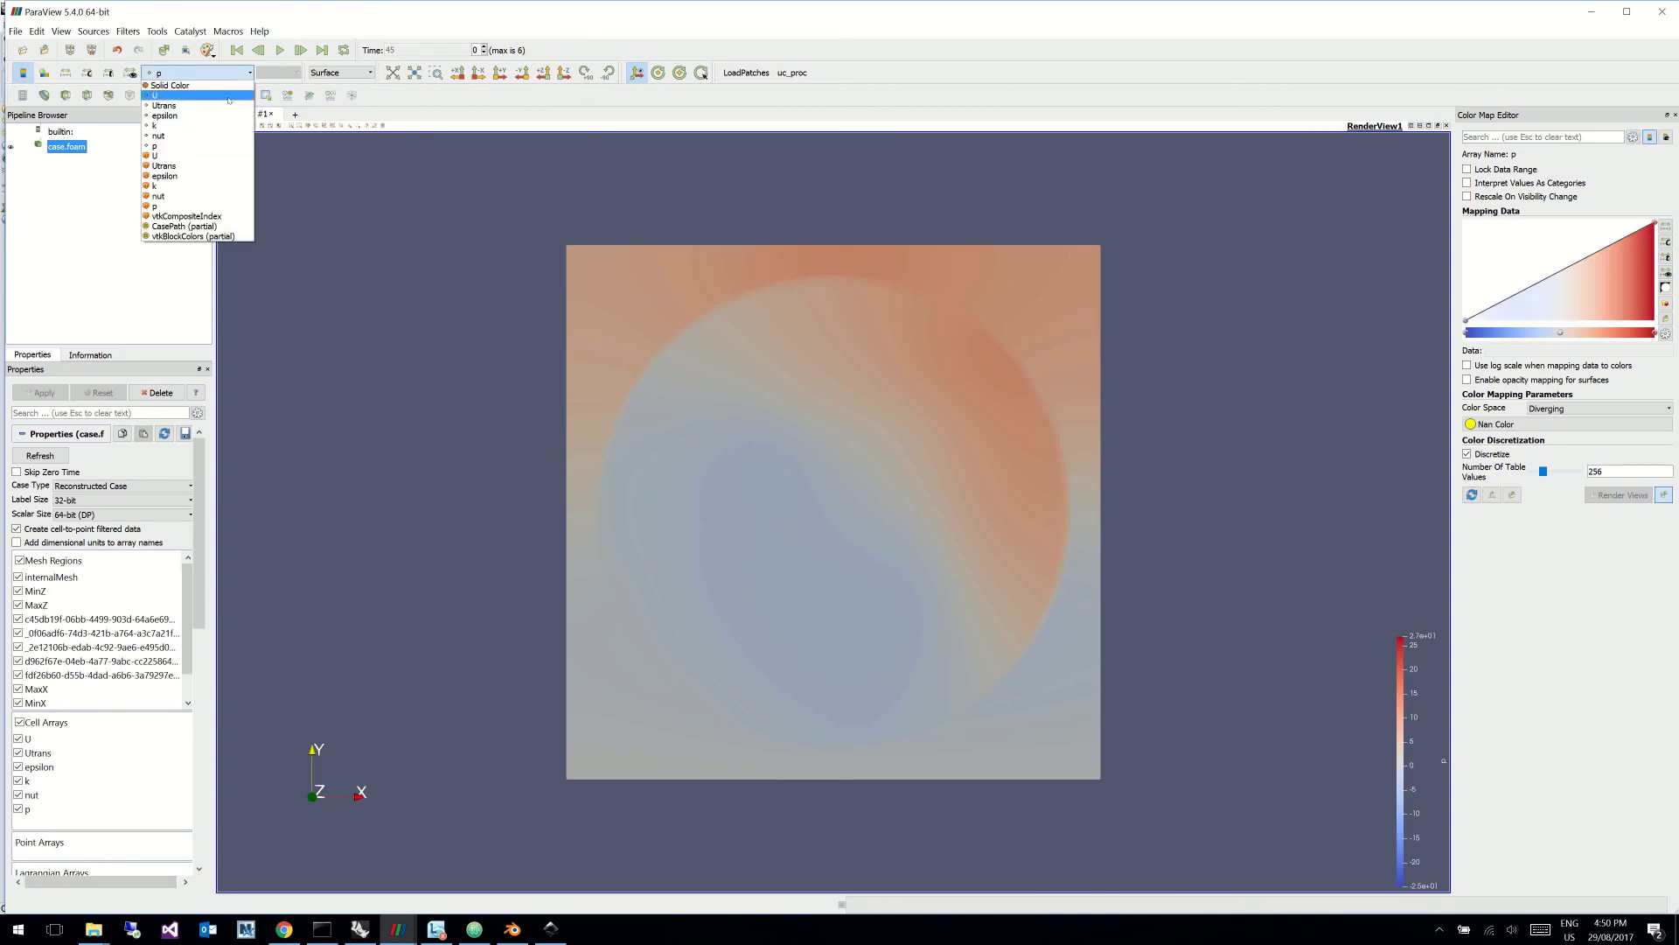
pyautogui.click(221, 106)
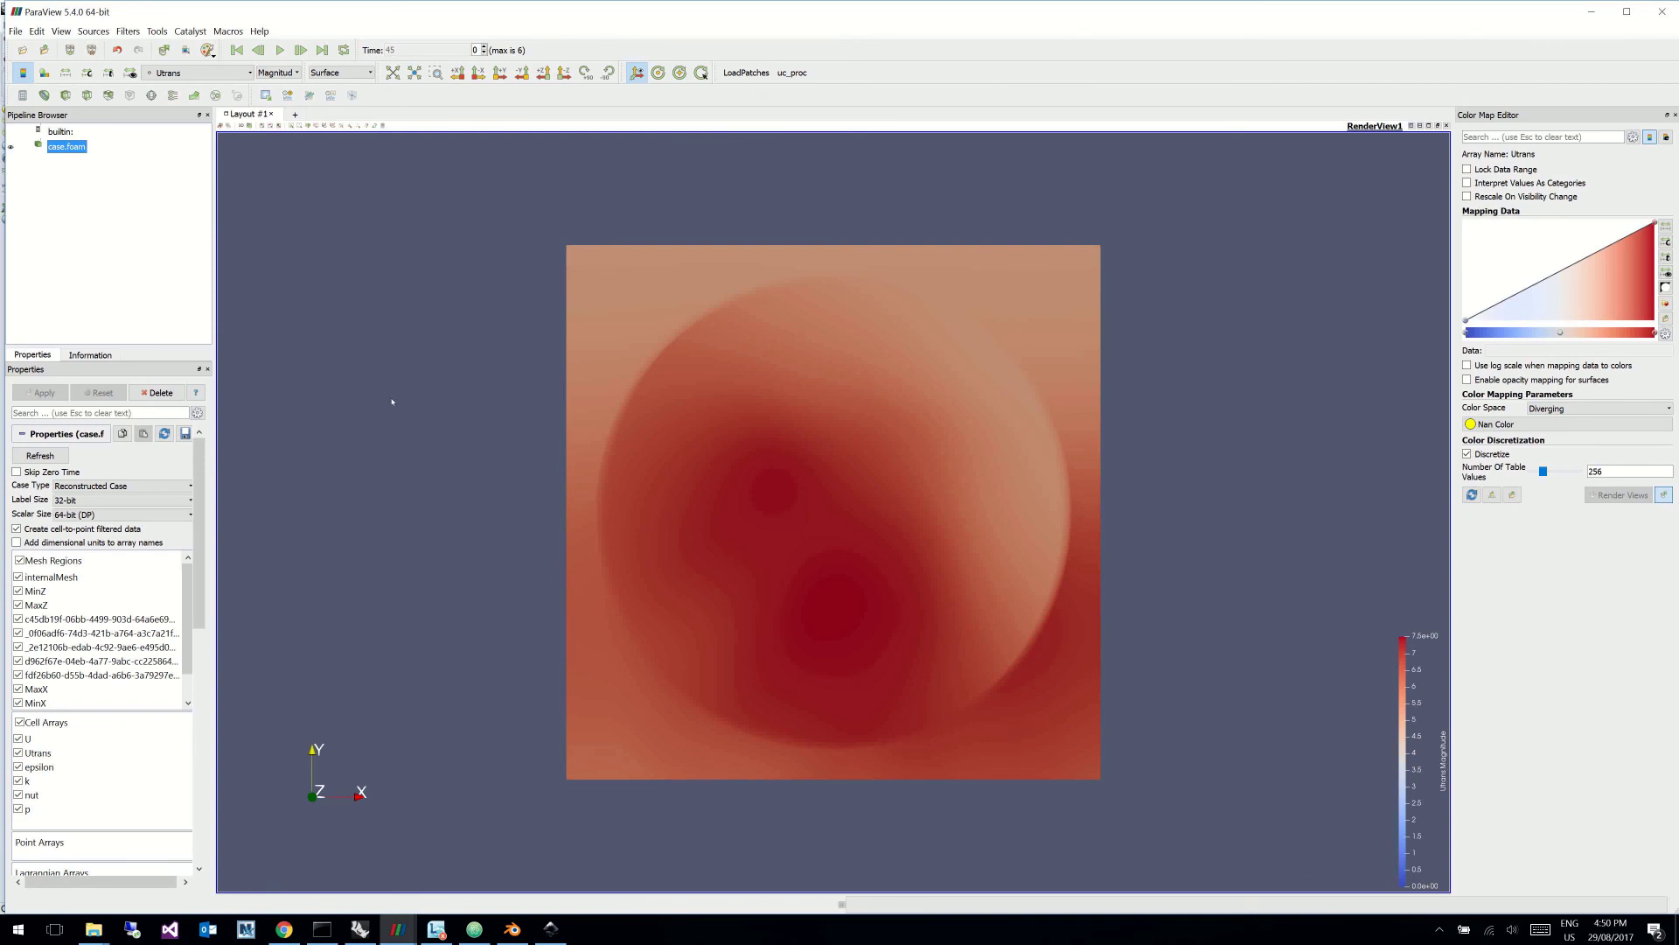
# Step: Cut the case with a plane slice normal to Z, with its origin at Z 2
pyautogui.click(86, 95)
pyautogui.click(112, 546)
pyautogui.doubleClick(169, 494)
pyautogui.write('2')
pyautogui.click(41, 393)
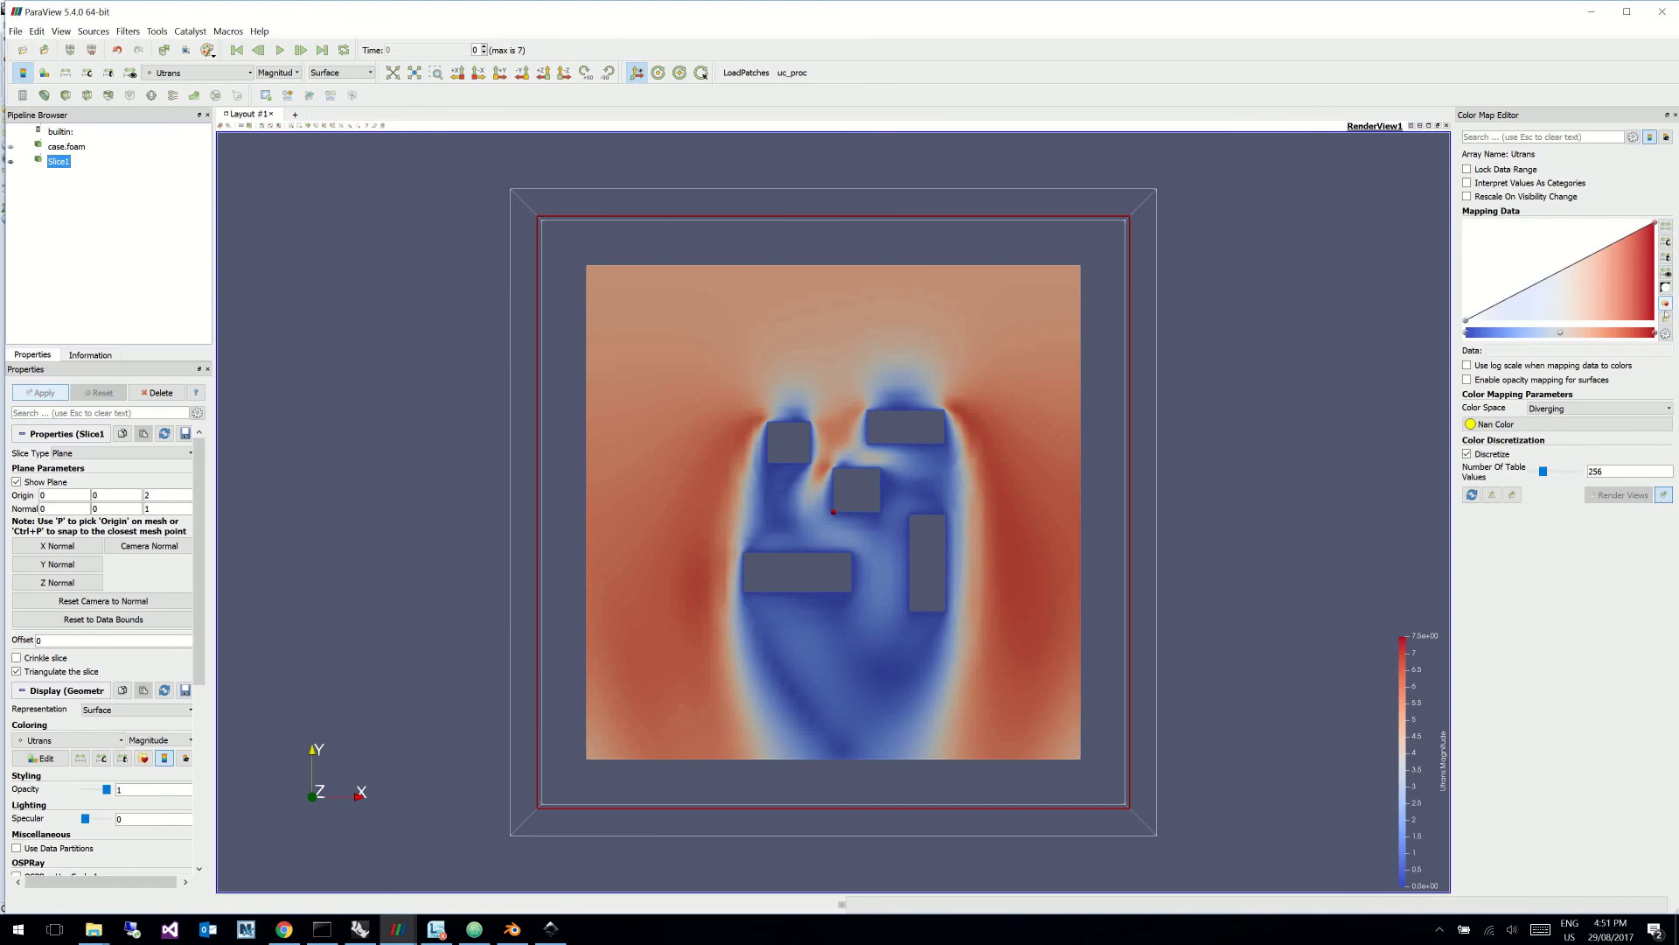
# Step: Apply the first erdc_rainbo... preset listed below rainbow to the Utrans color map
pyautogui.click(1665, 303)
pyautogui.scroll(-5, 788, 466)
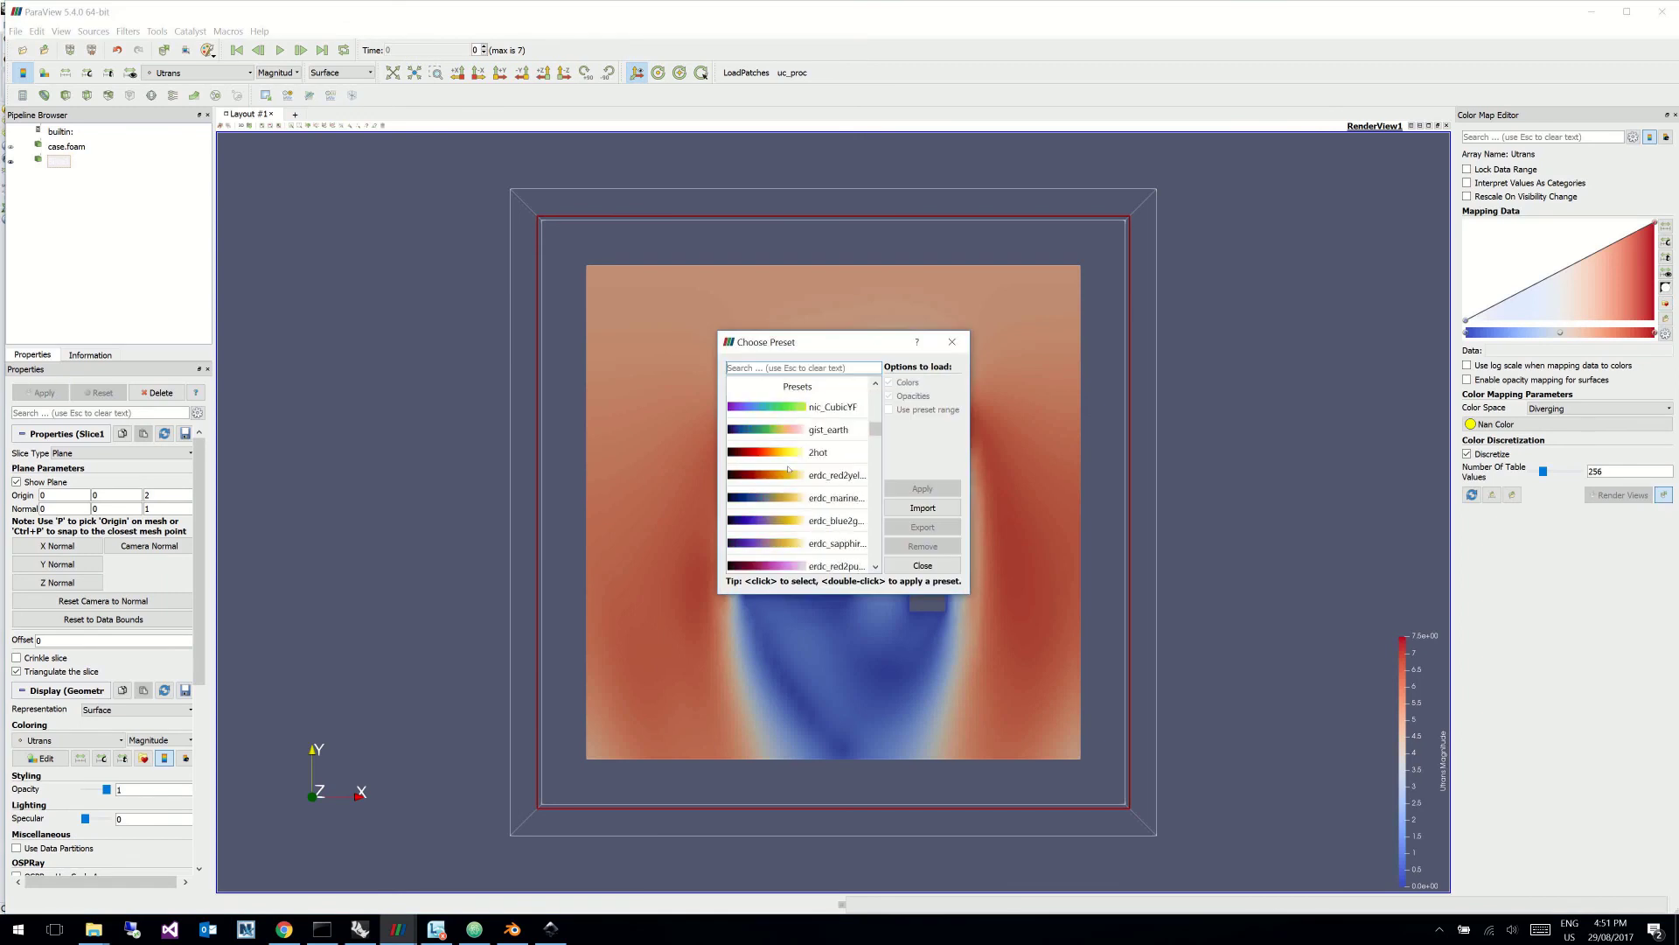
pyautogui.scroll(2, 813, 484)
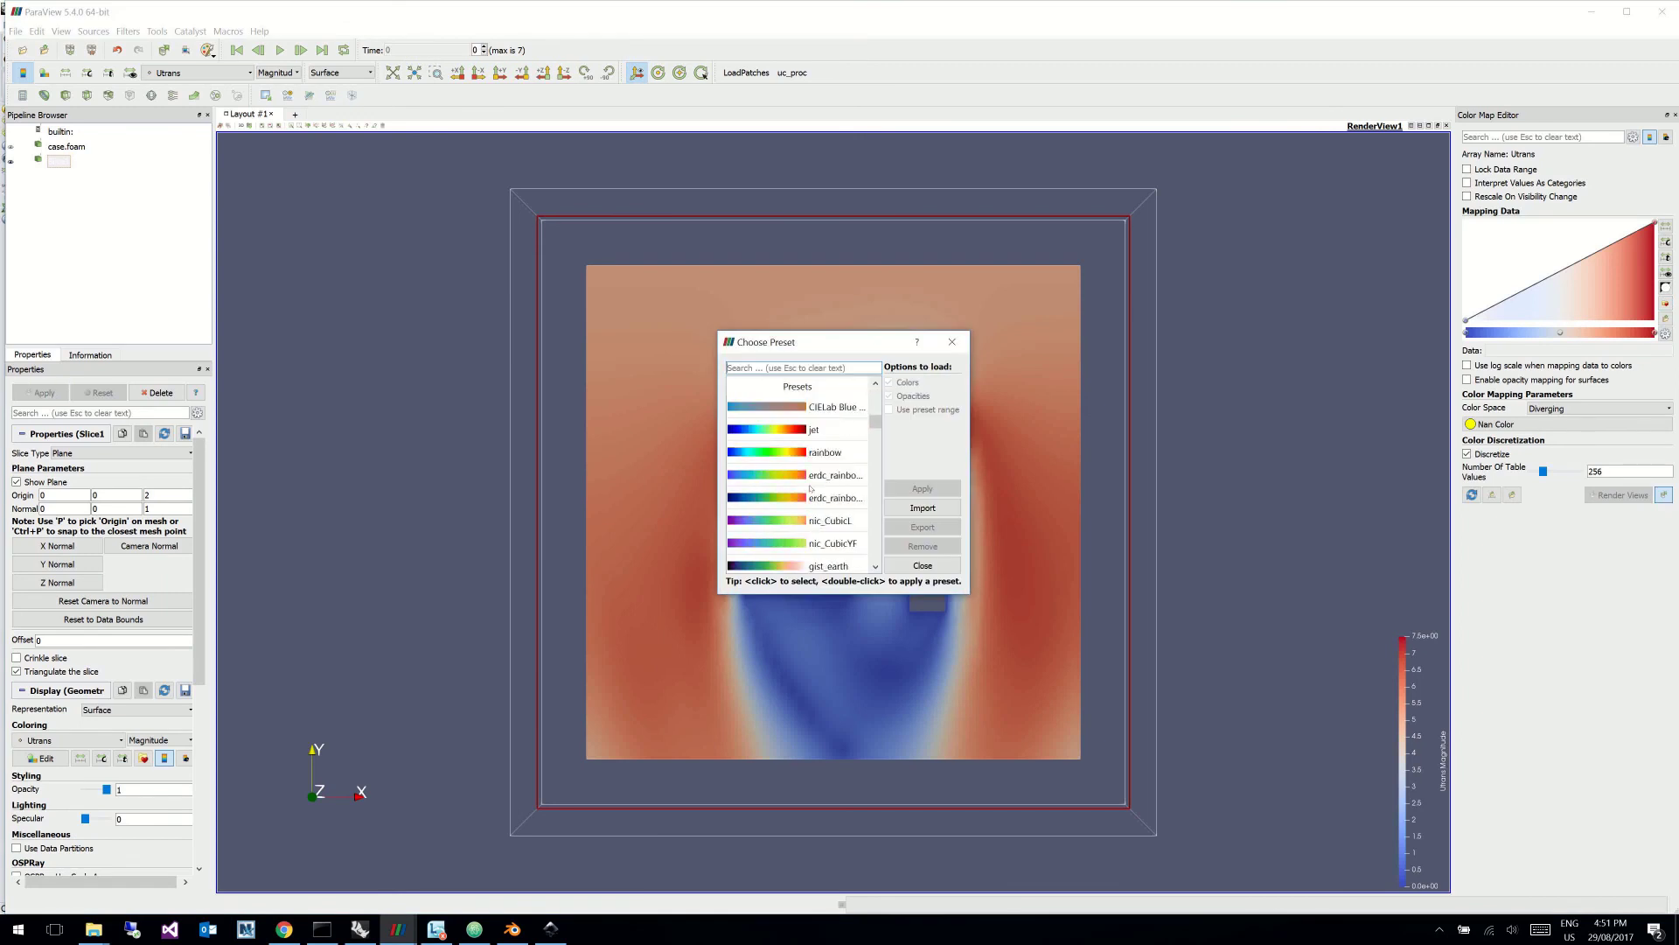
pyautogui.click(810, 477)
pyautogui.click(923, 488)
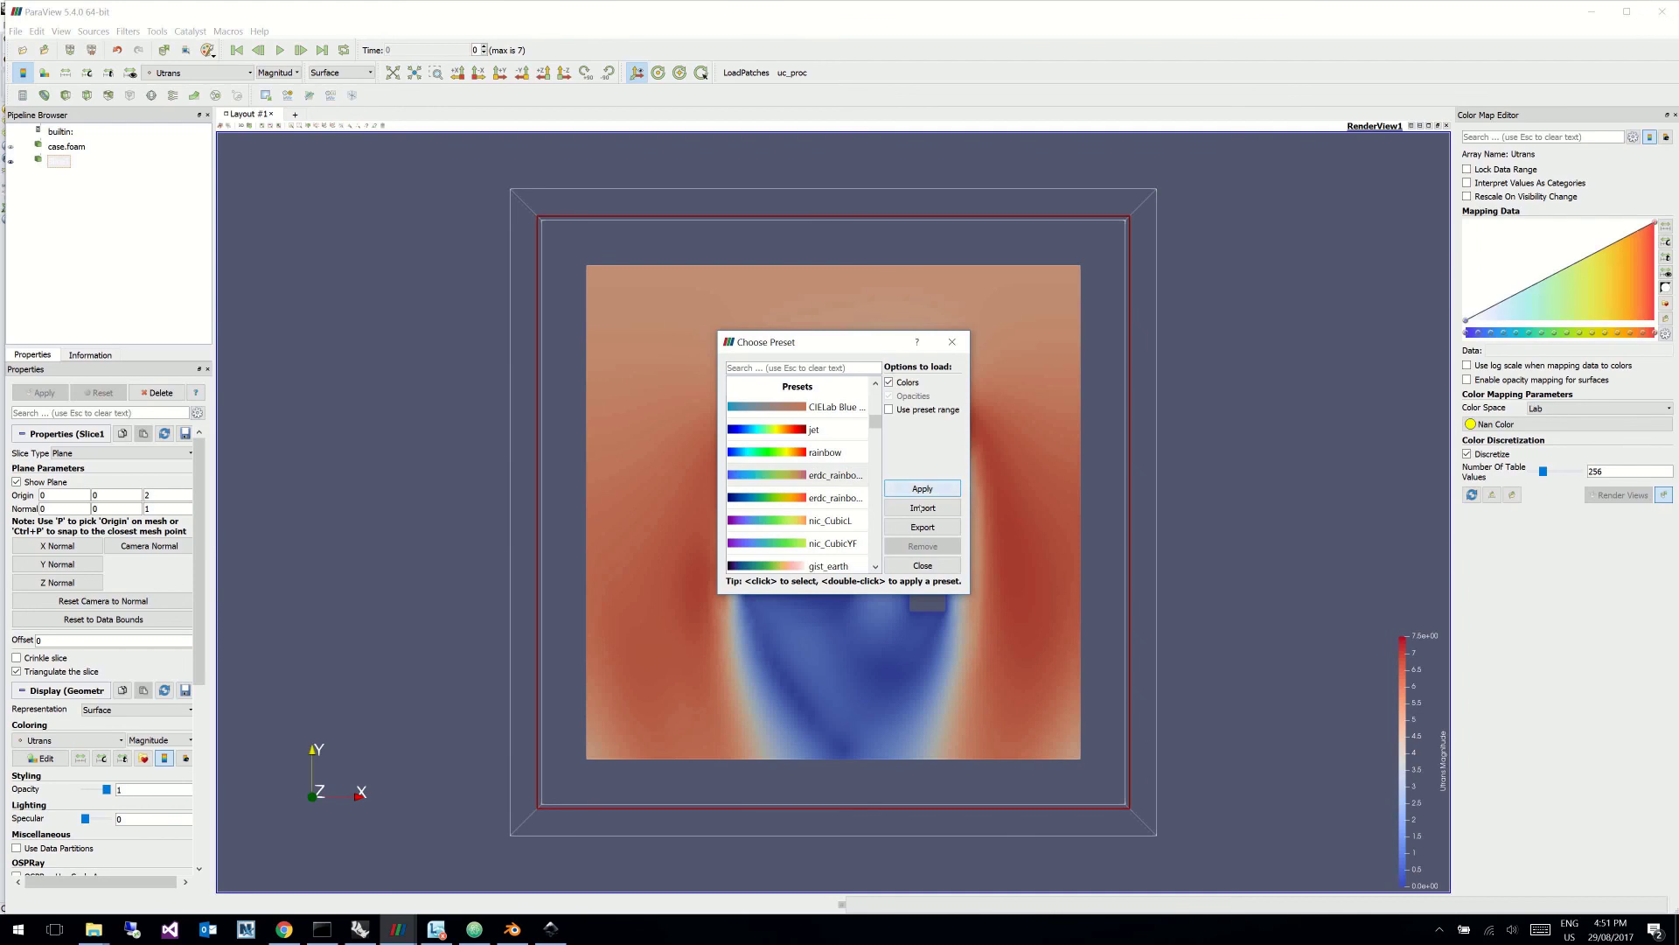
pyautogui.click(952, 342)
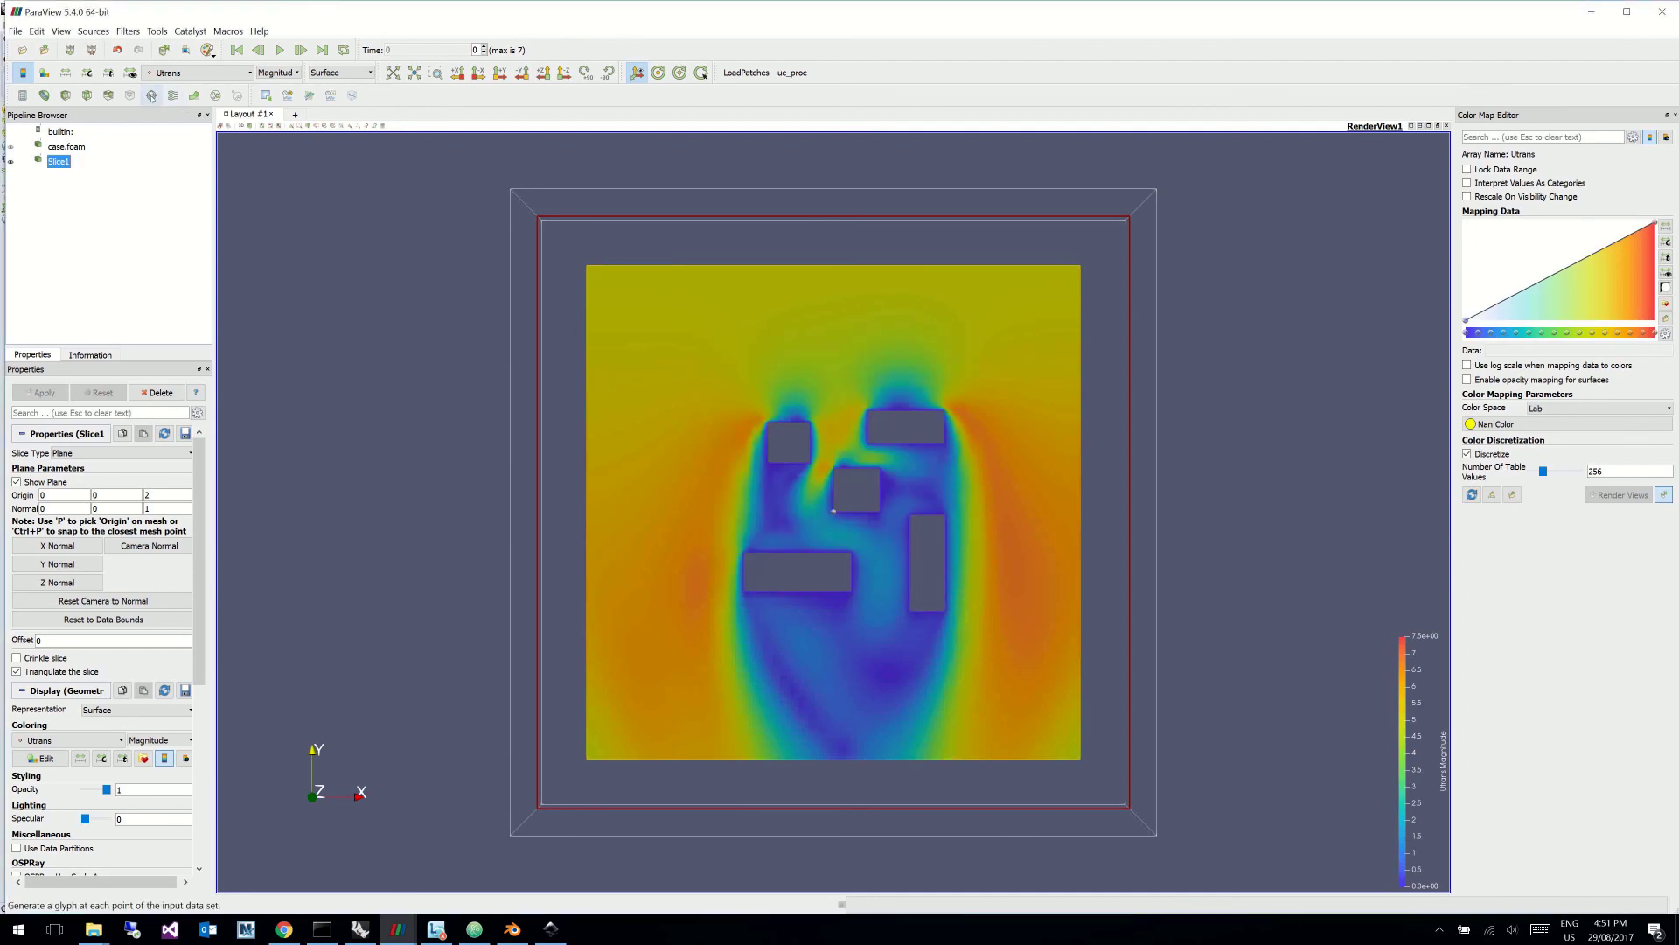
# Step: Add arrow glyphs to the slice using Utrans as vectors and a scale factor of 5
pyautogui.click(152, 95)
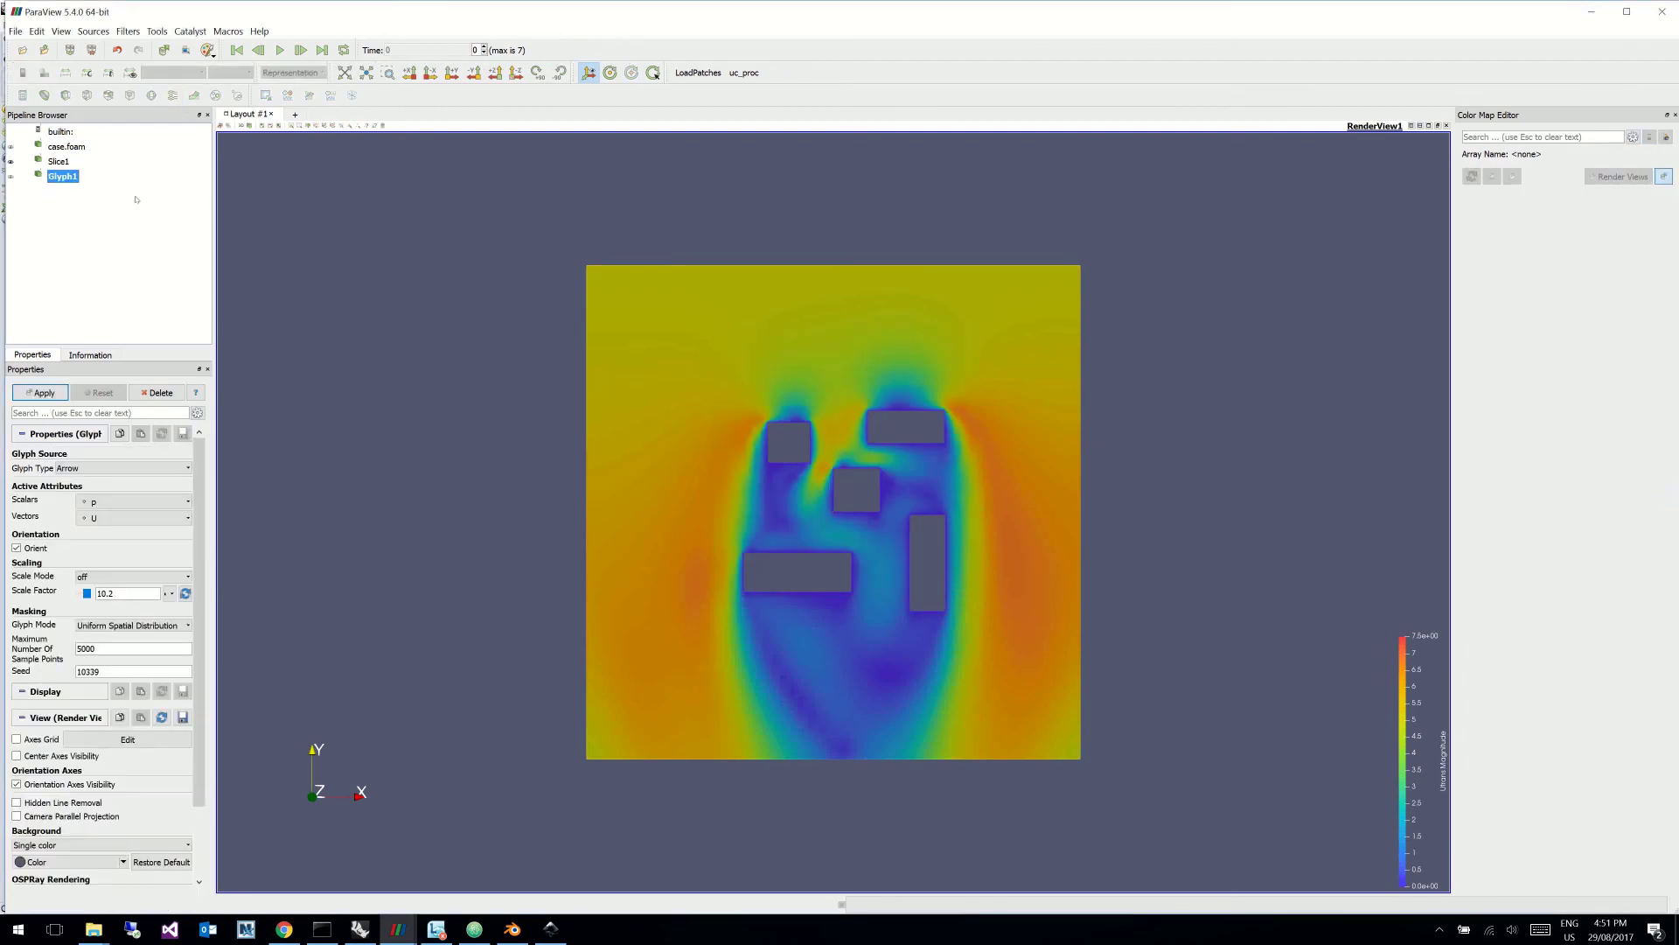
pyautogui.click(101, 518)
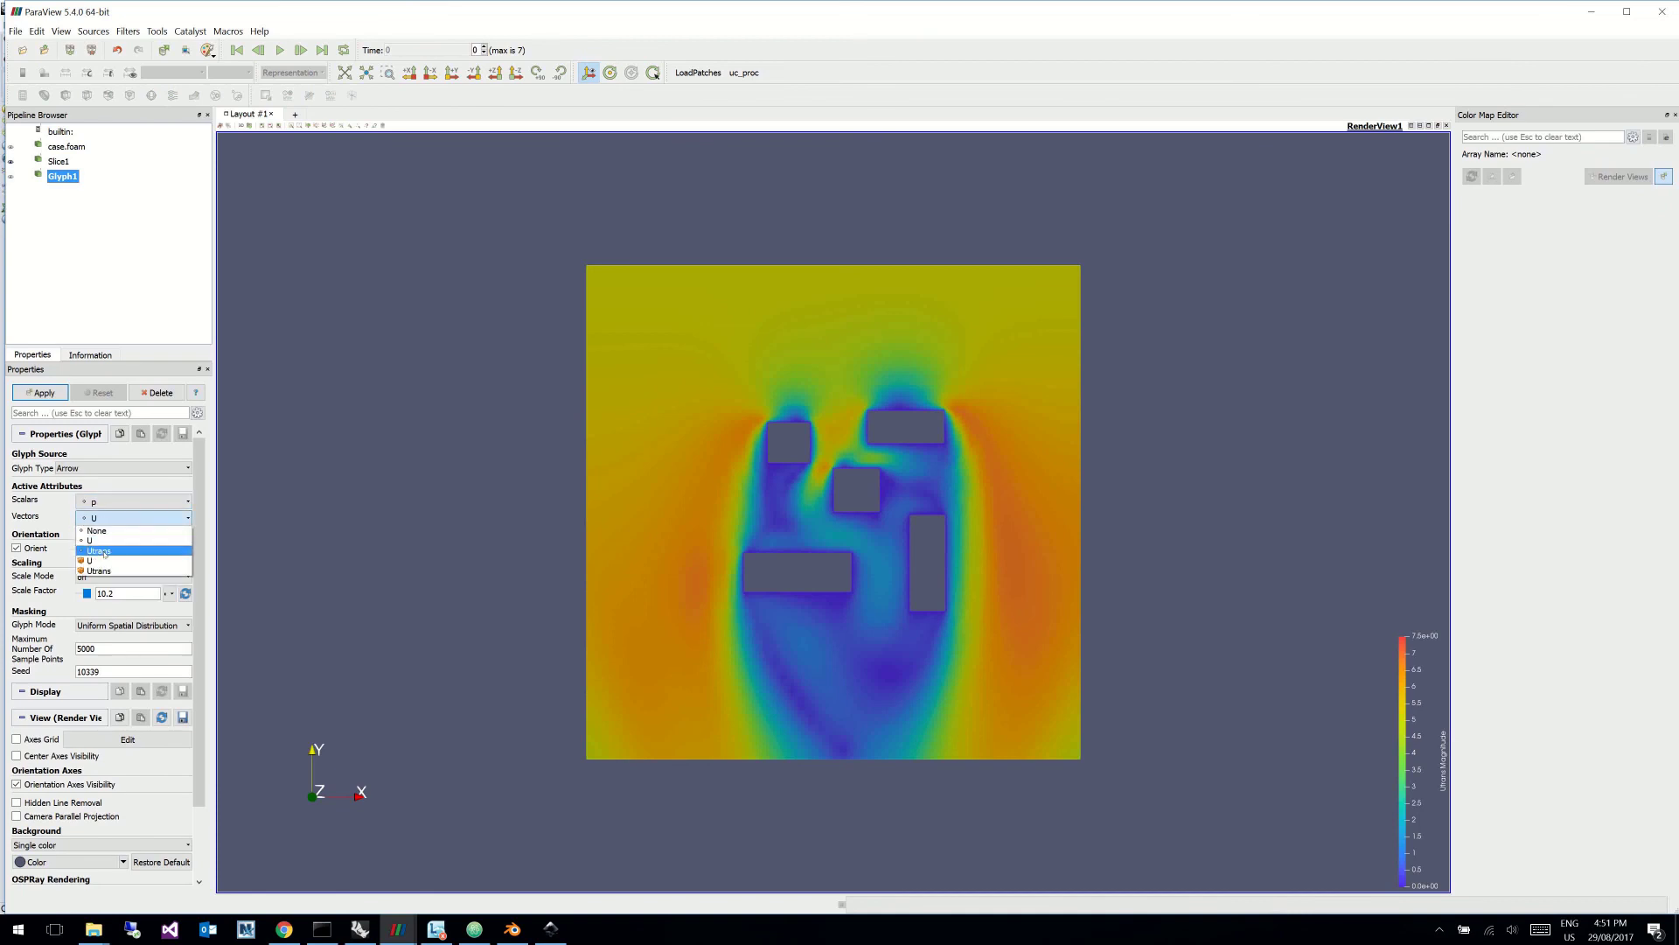
pyautogui.click(105, 551)
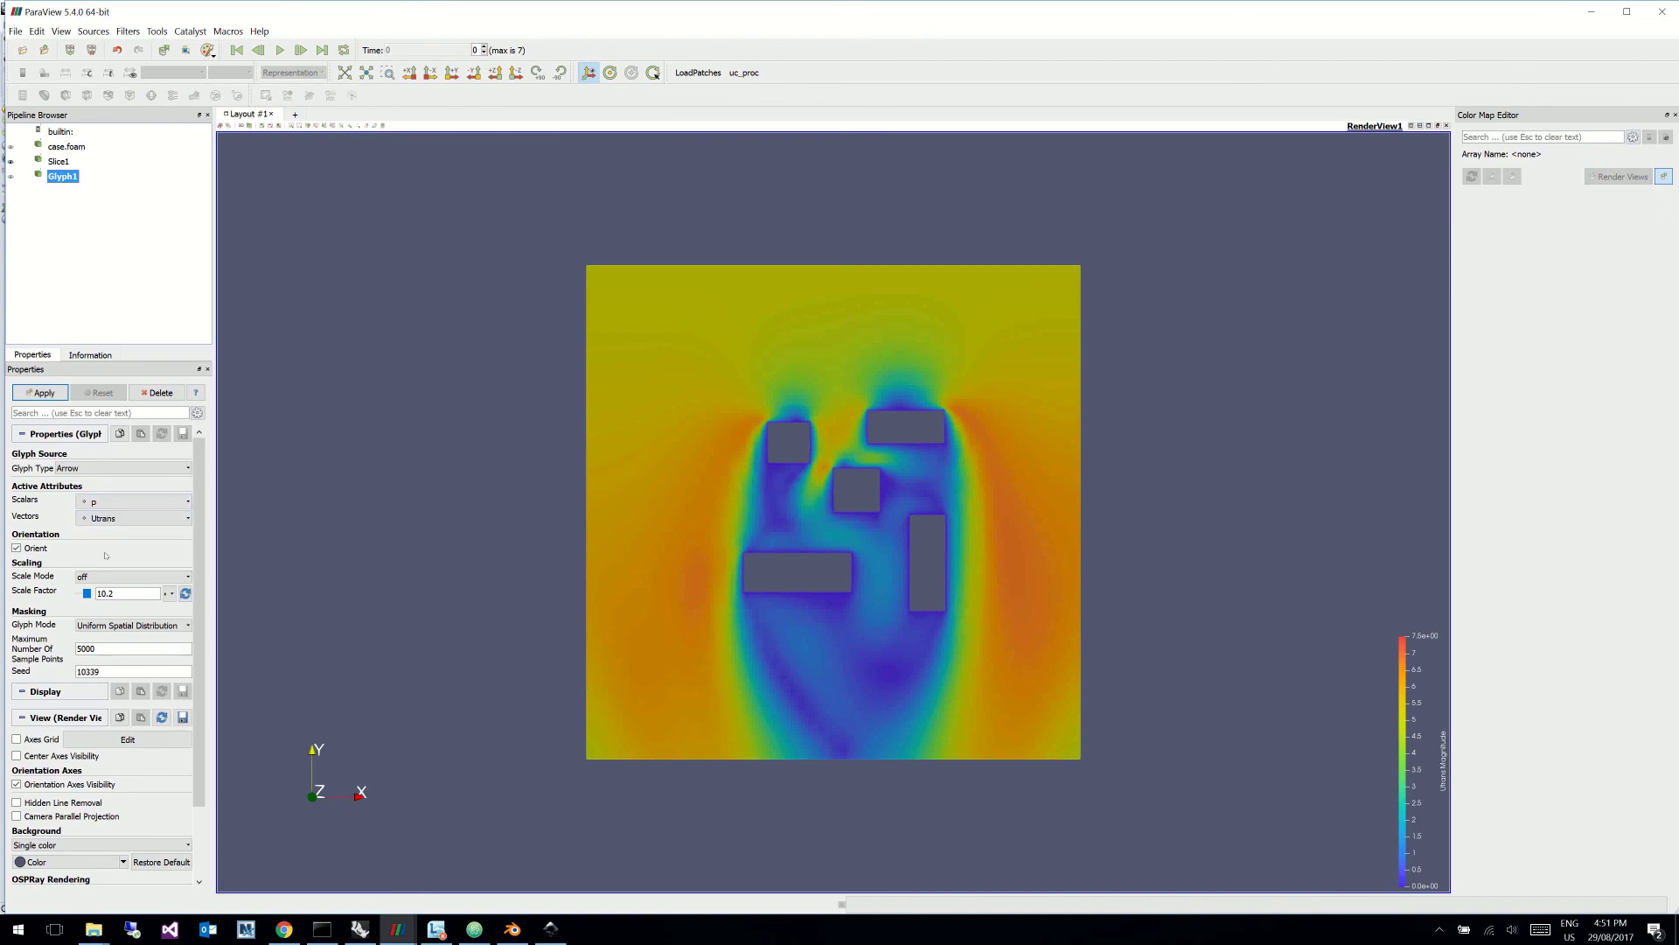
pyautogui.click(43, 393)
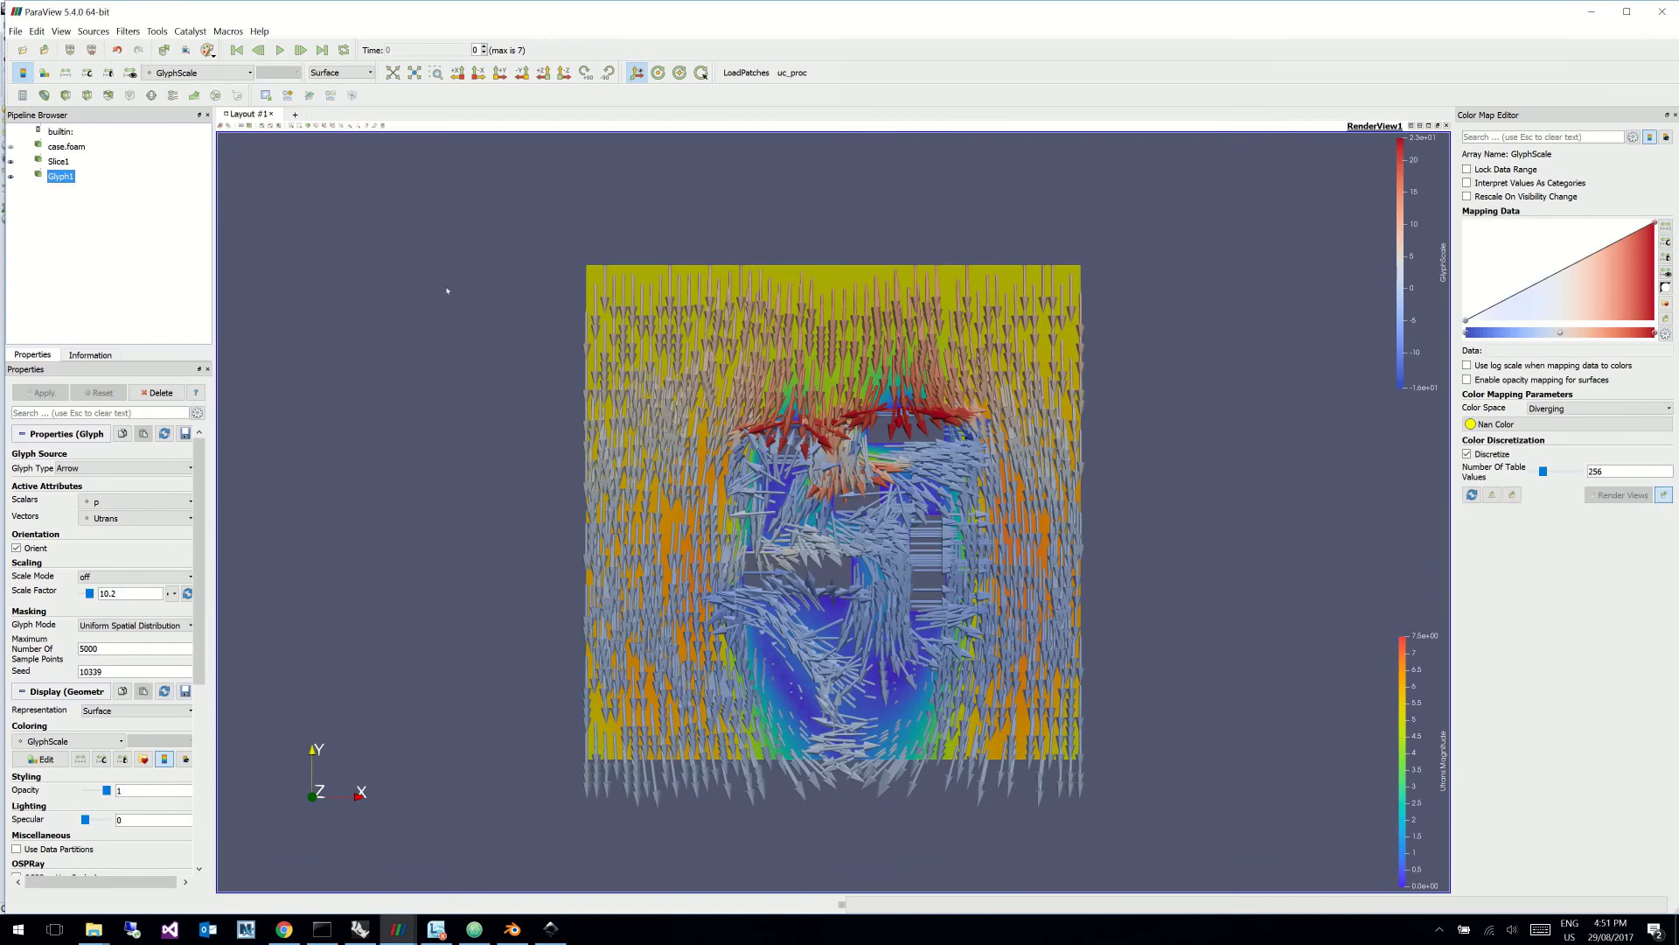
pyautogui.doubleClick(122, 594)
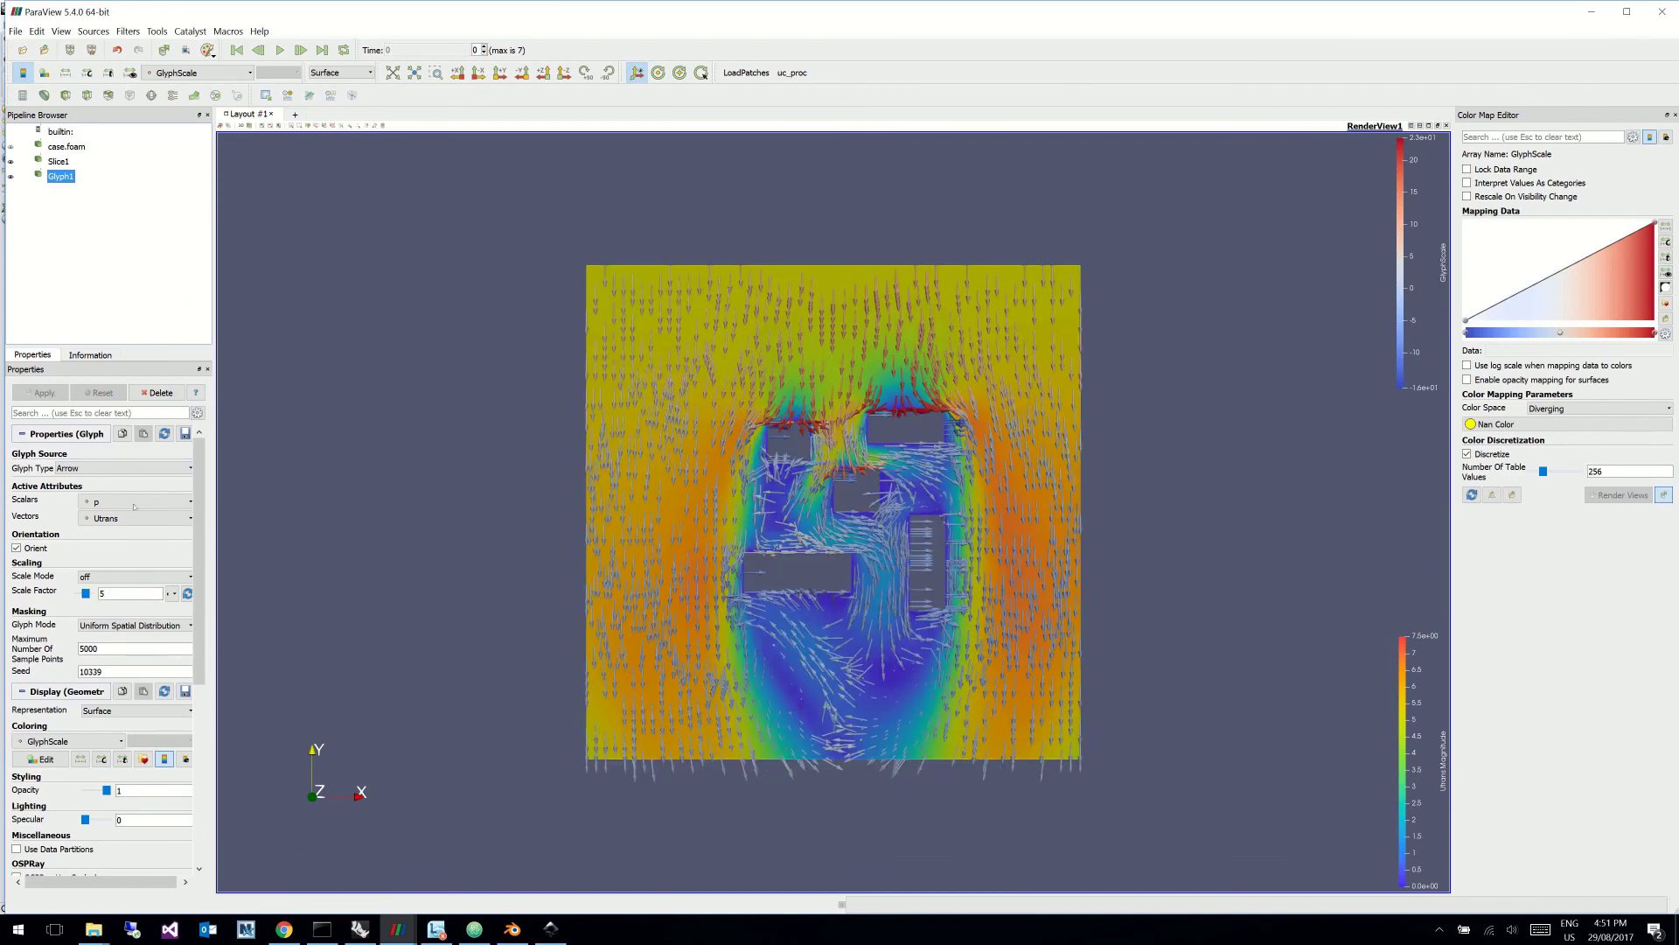
# Step: Set the glyph vectors to U and advance the results to time 135
pyautogui.click(135, 518)
pyautogui.click(105, 537)
pyautogui.click(44, 393)
pyautogui.click(301, 50)
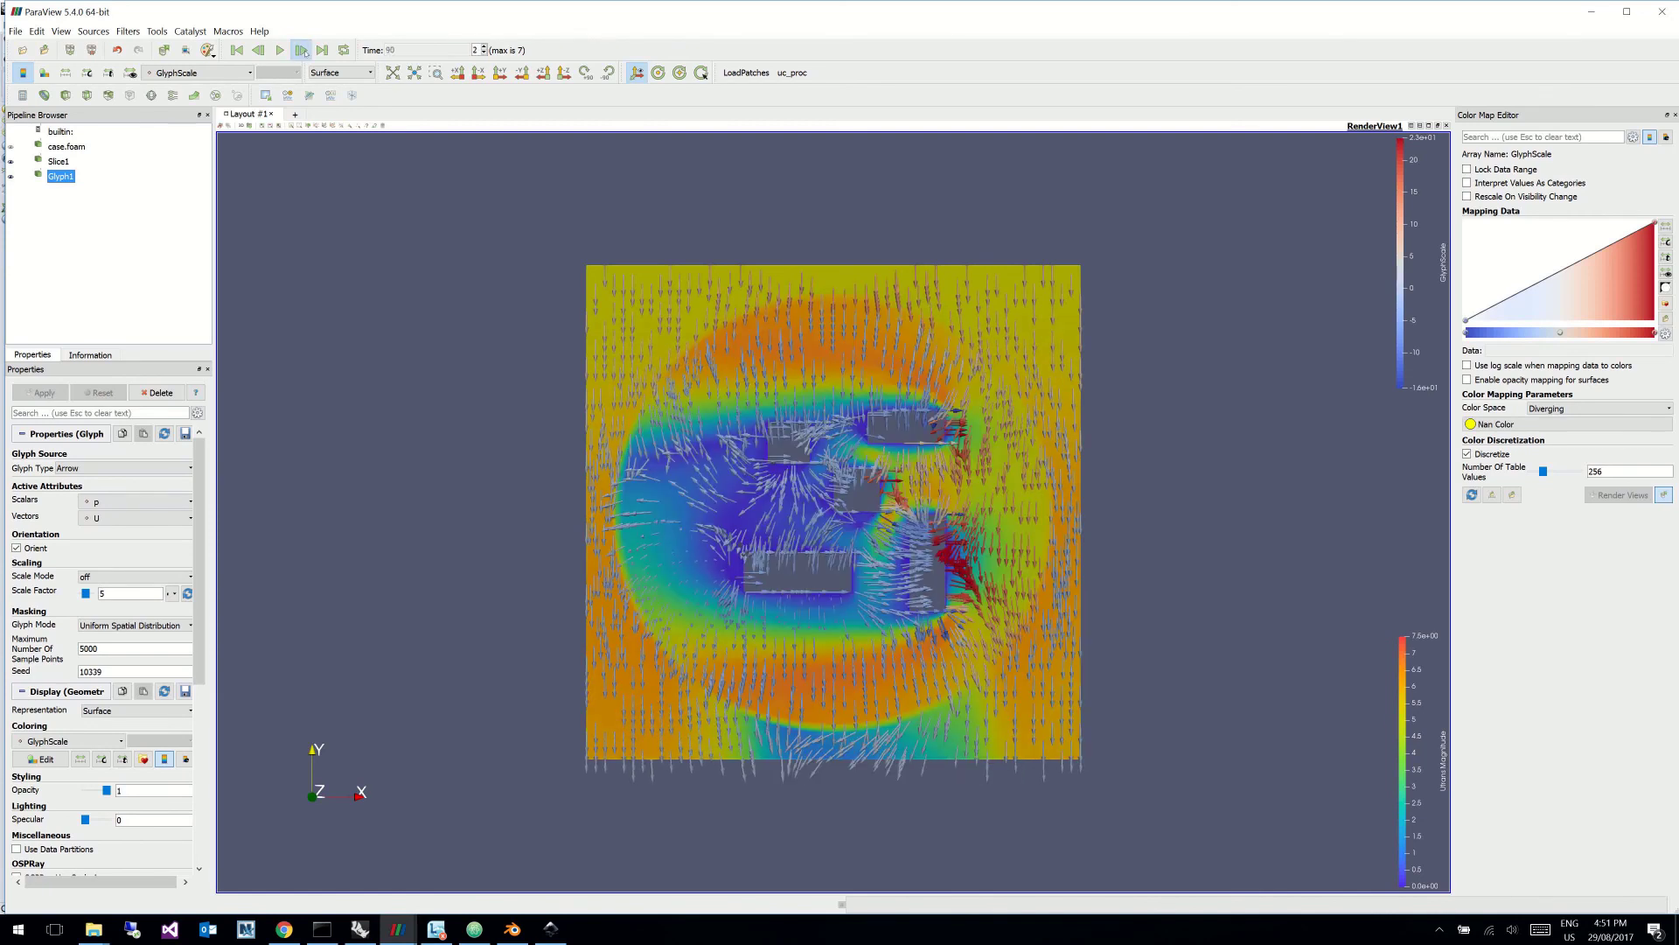
pyautogui.click(304, 52)
# Step: Set the glyph vectors back to Utrans and update the arrows
pyautogui.click(135, 518)
pyautogui.click(109, 553)
pyautogui.click(42, 393)
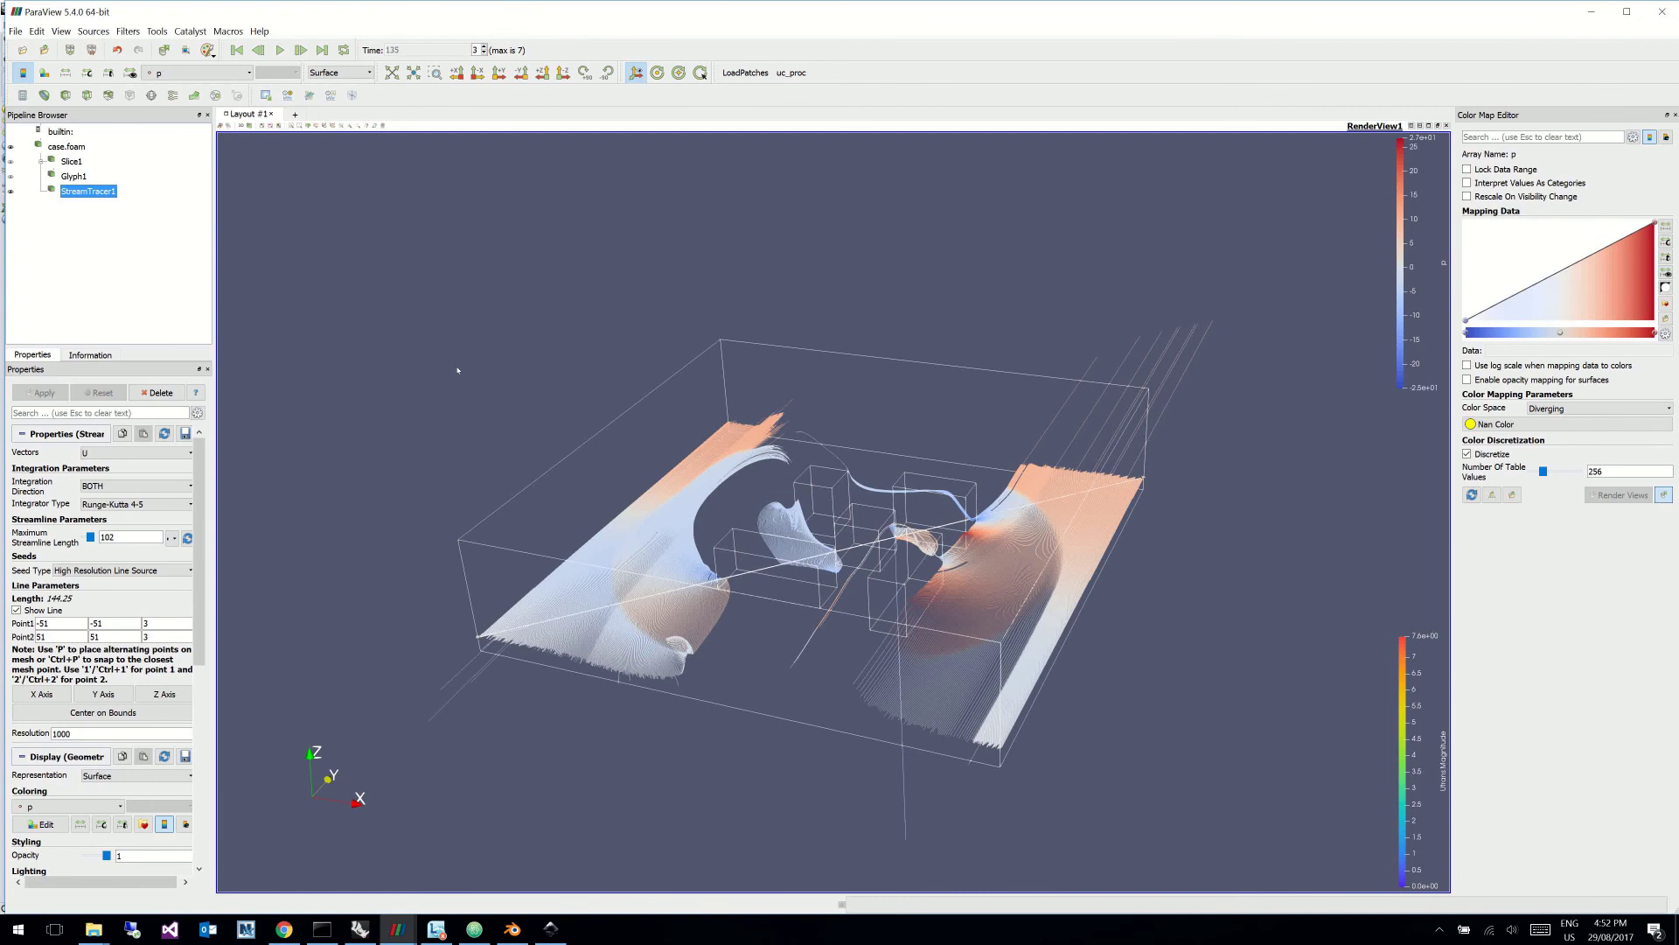
# Step: Set the stream tracer's vectors to Utrans and recompute the streamlines around the buildings
pyautogui.moveTo(455, 340); pyautogui.dragTo(136, 463)
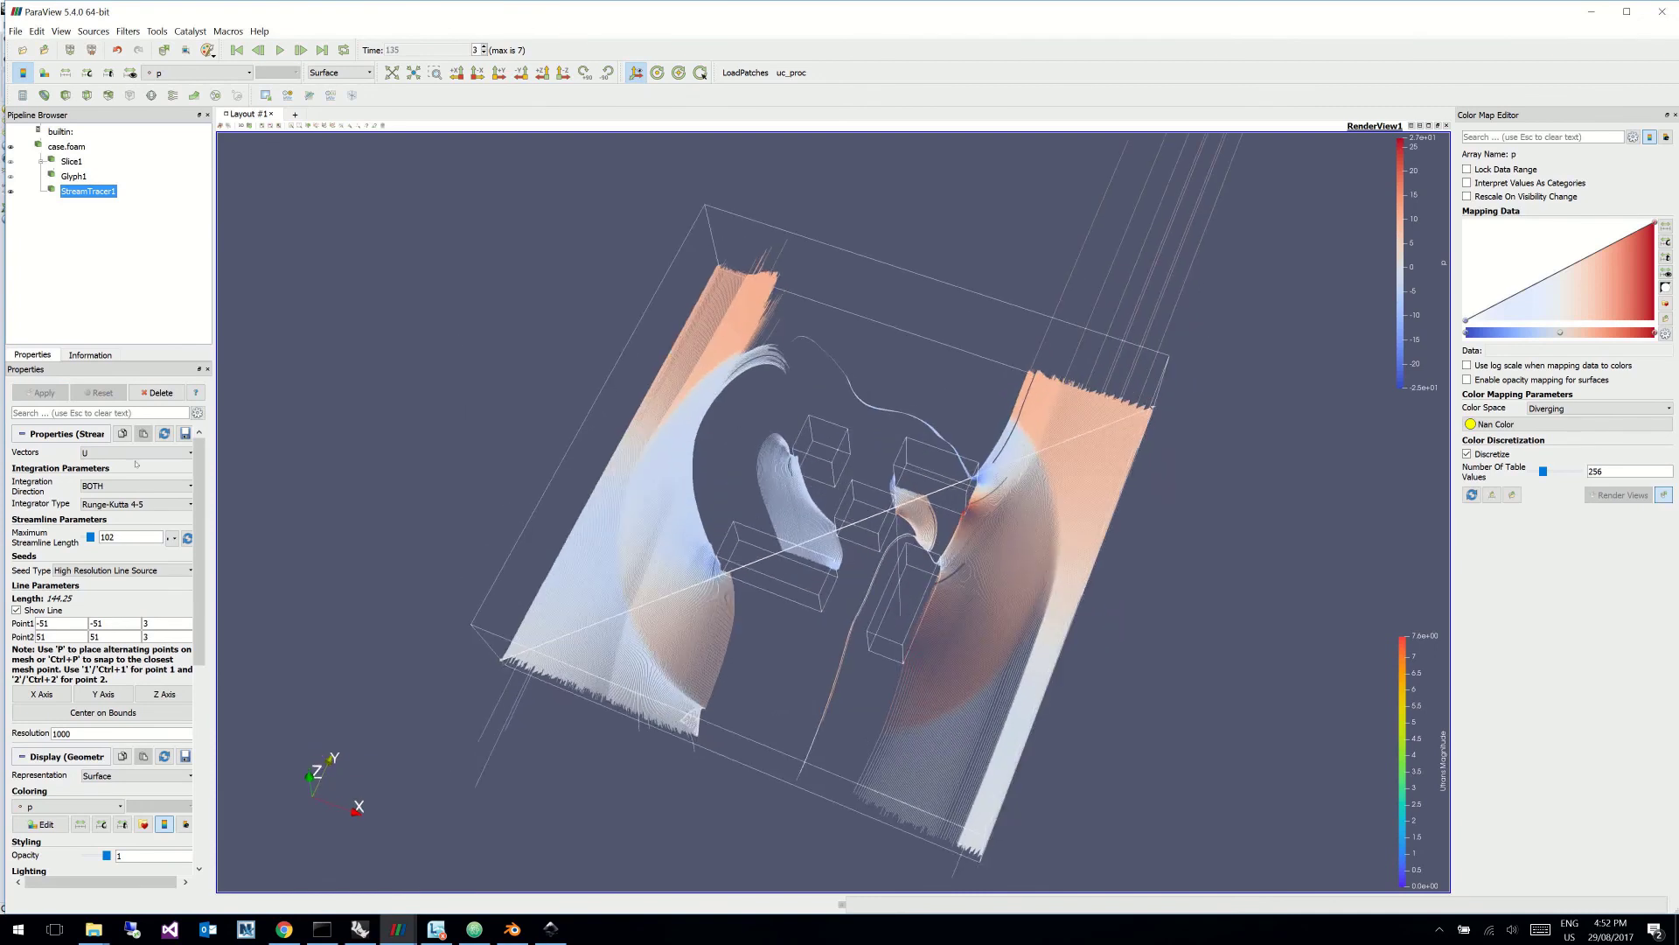
pyautogui.click(134, 453)
pyautogui.click(114, 478)
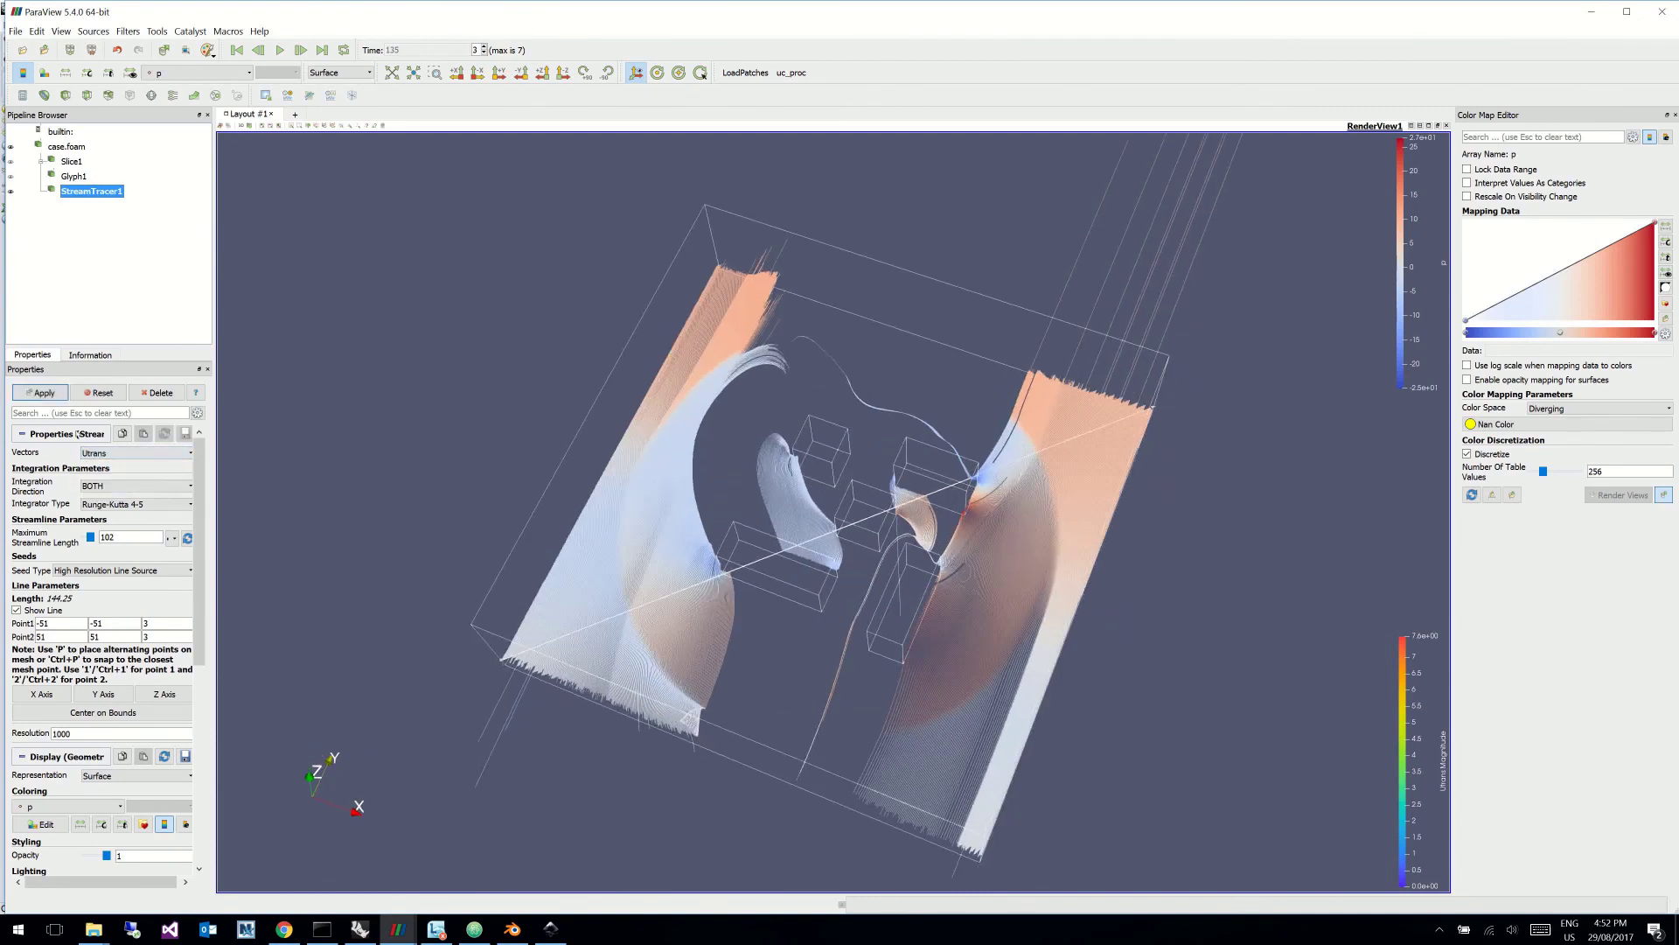
pyautogui.click(45, 395)
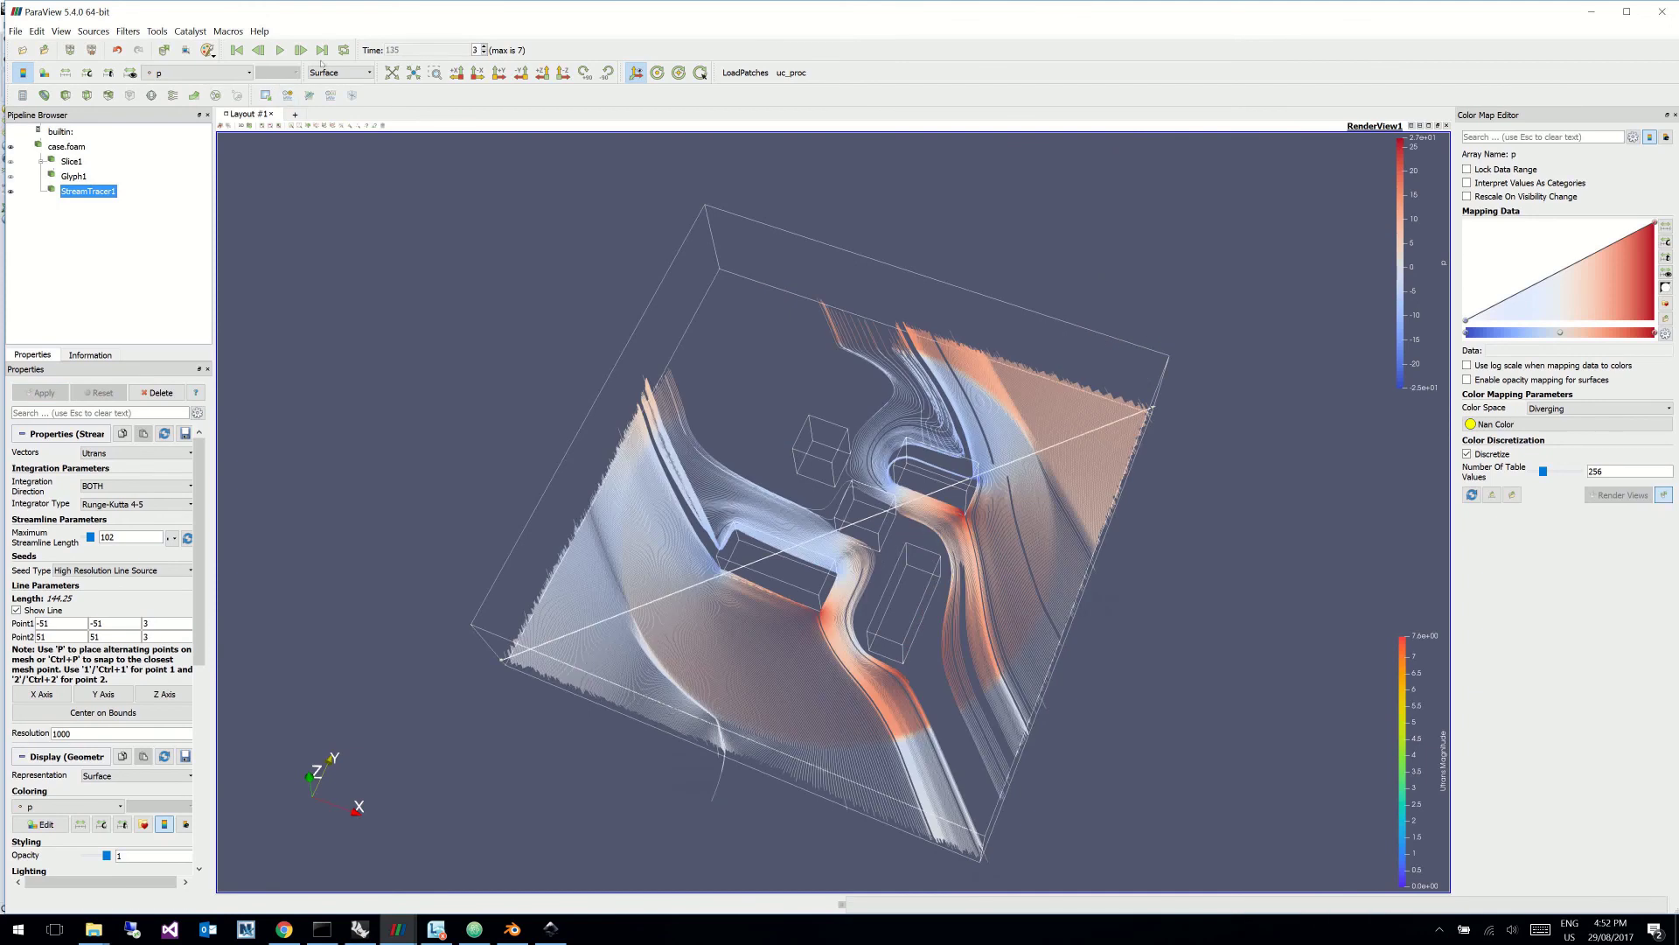